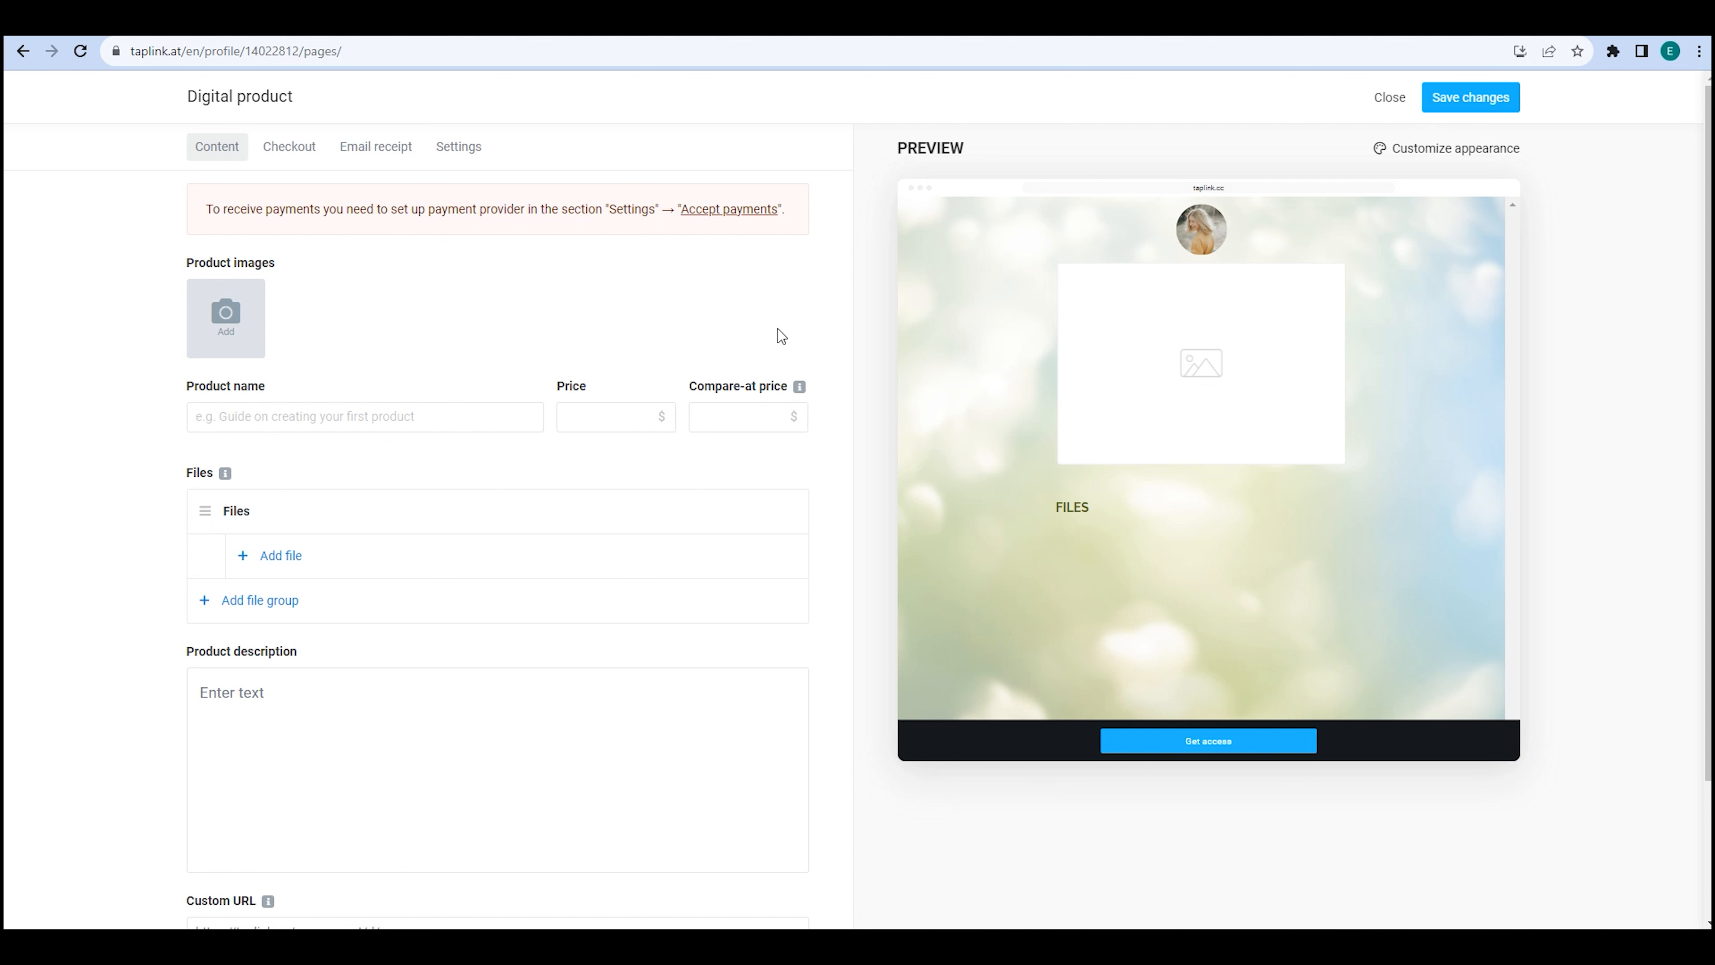
Go from the Digital product editor's warning banner to Taplink's Accept payments settings.
{"action": "left_click", "coordinate": [757, 212]}
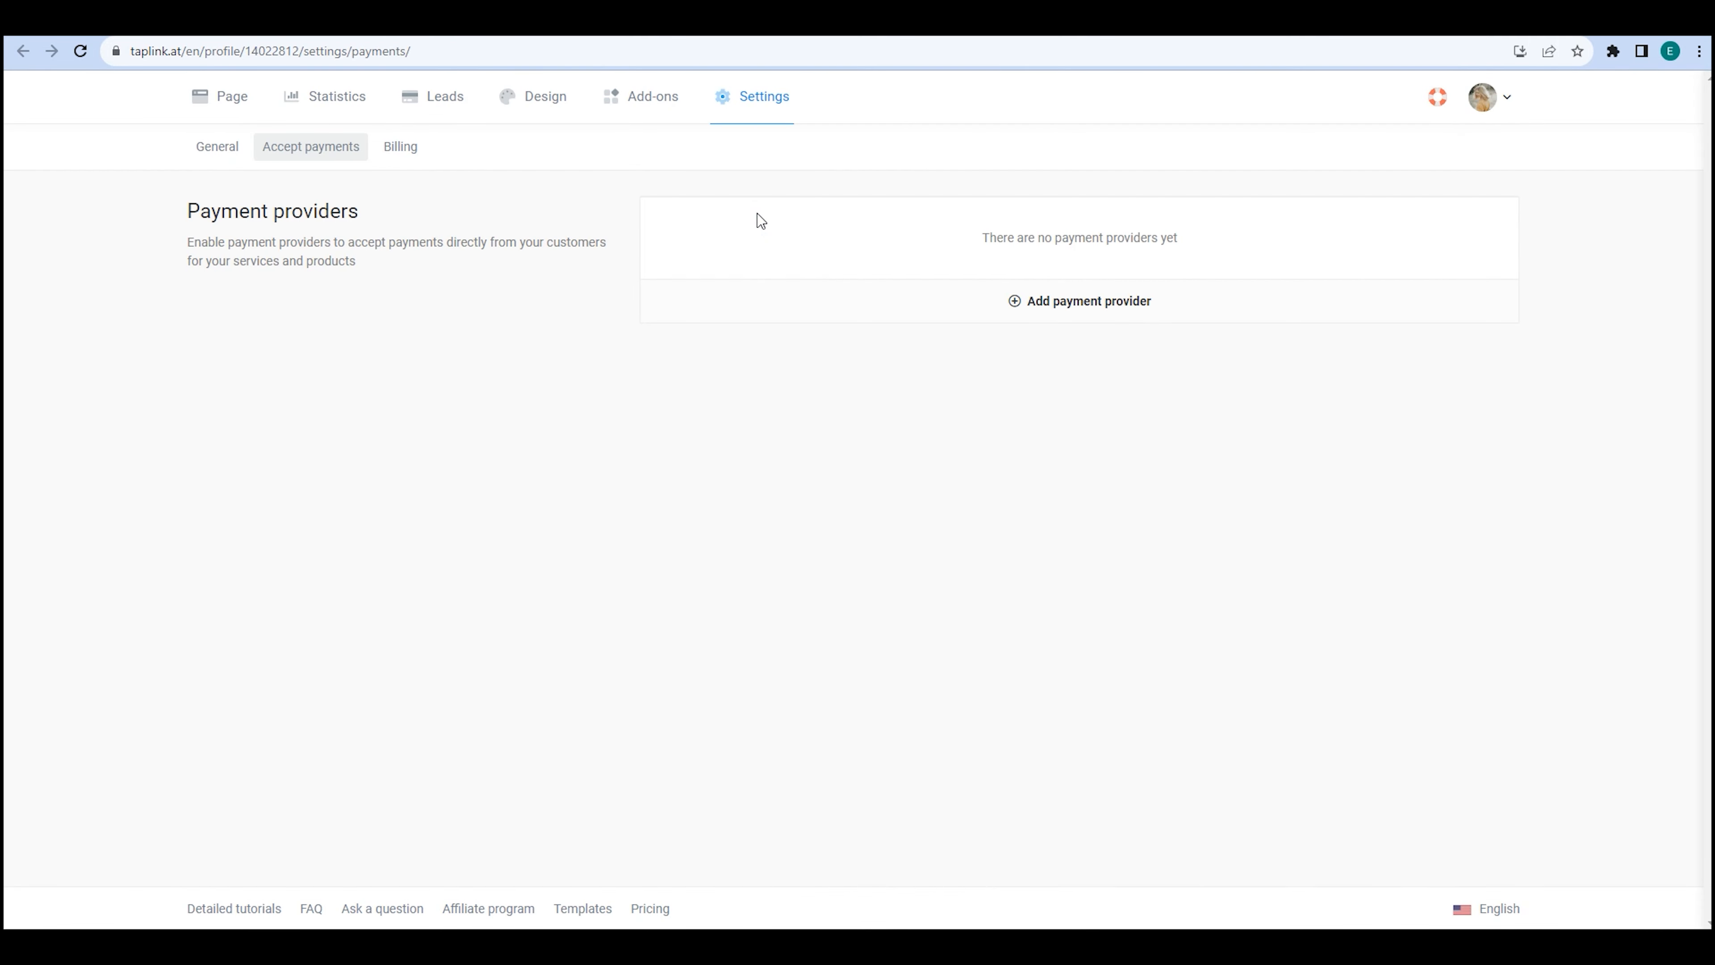
Pick PayPal as the new payment provider and copy its IPN notification URL.
{"action": "left_click", "coordinate": [1005, 306]}
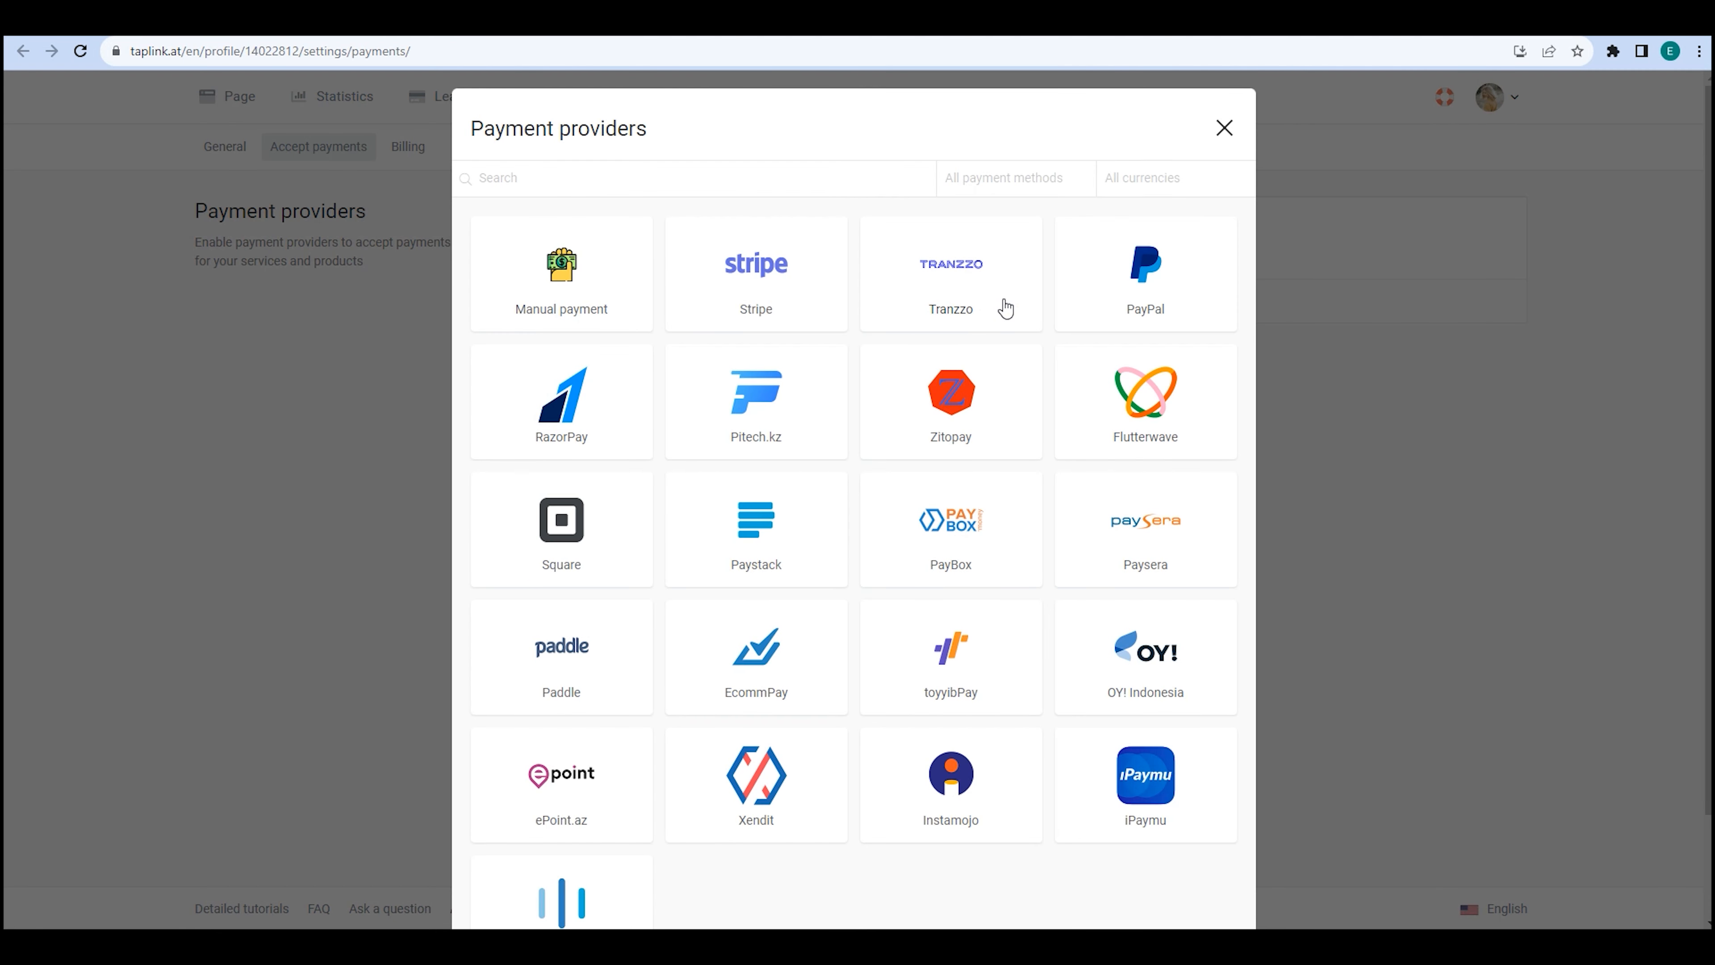
{"action": "scroll", "coordinate": [1005, 308], "scroll_direction": "down", "scroll_amount": 2}
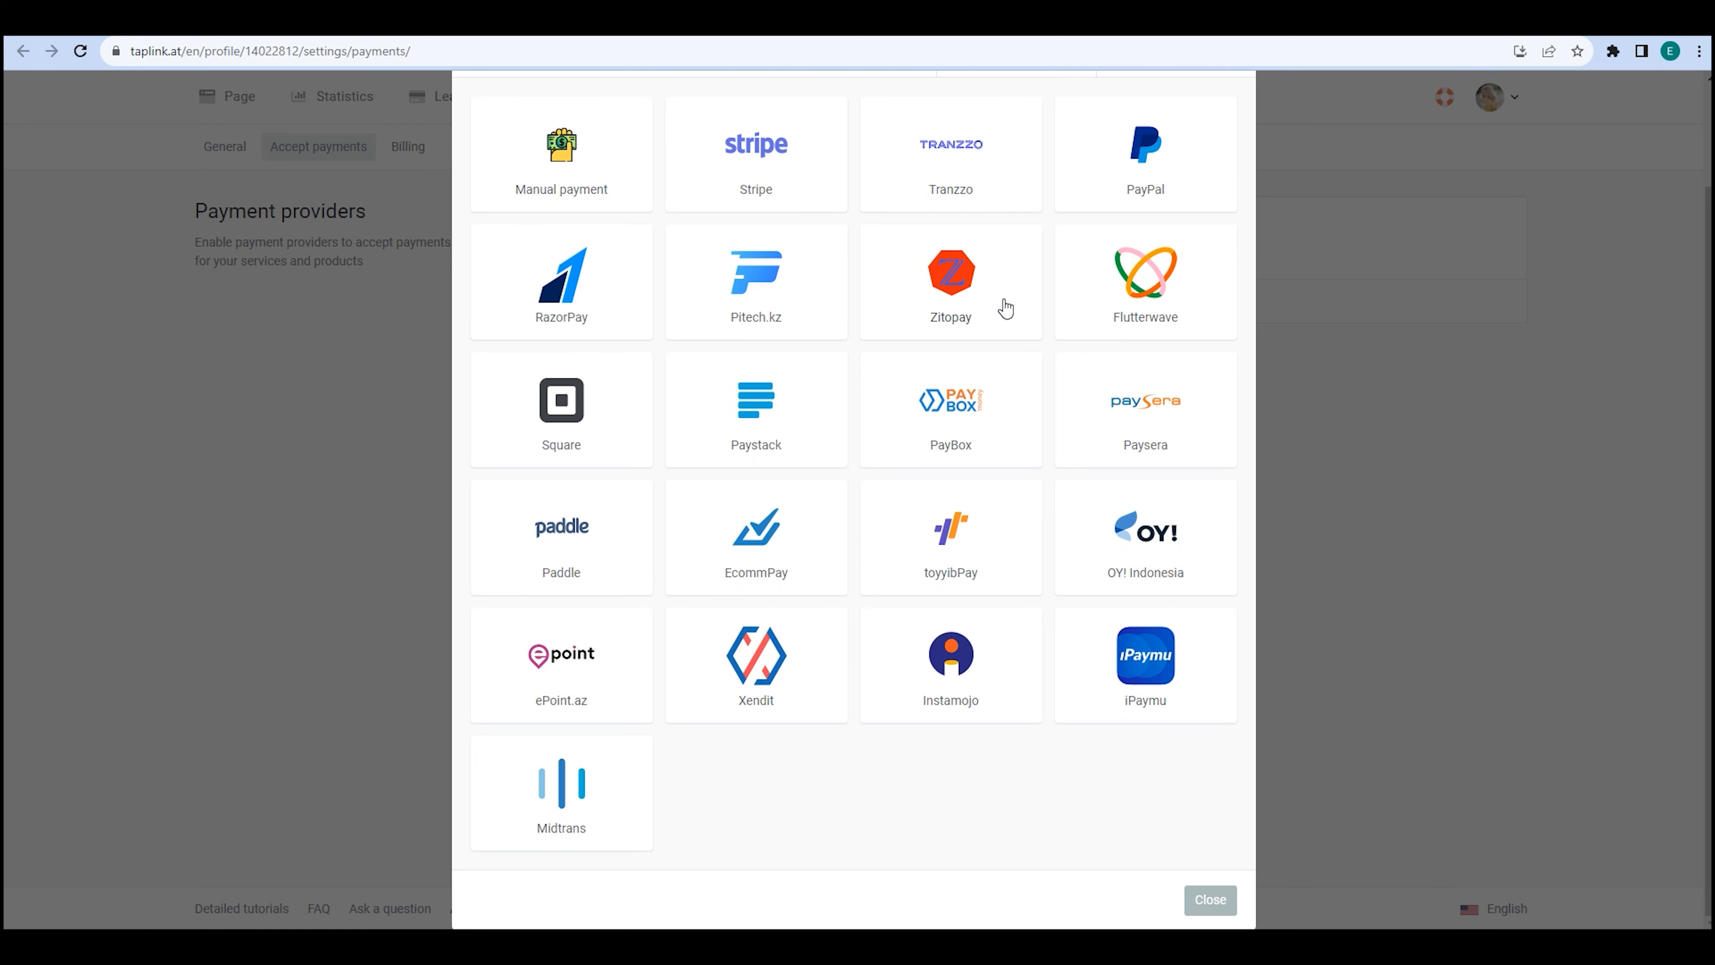
{"action": "scroll", "coordinate": [1005, 308], "scroll_direction": "up", "scroll_amount": 2}
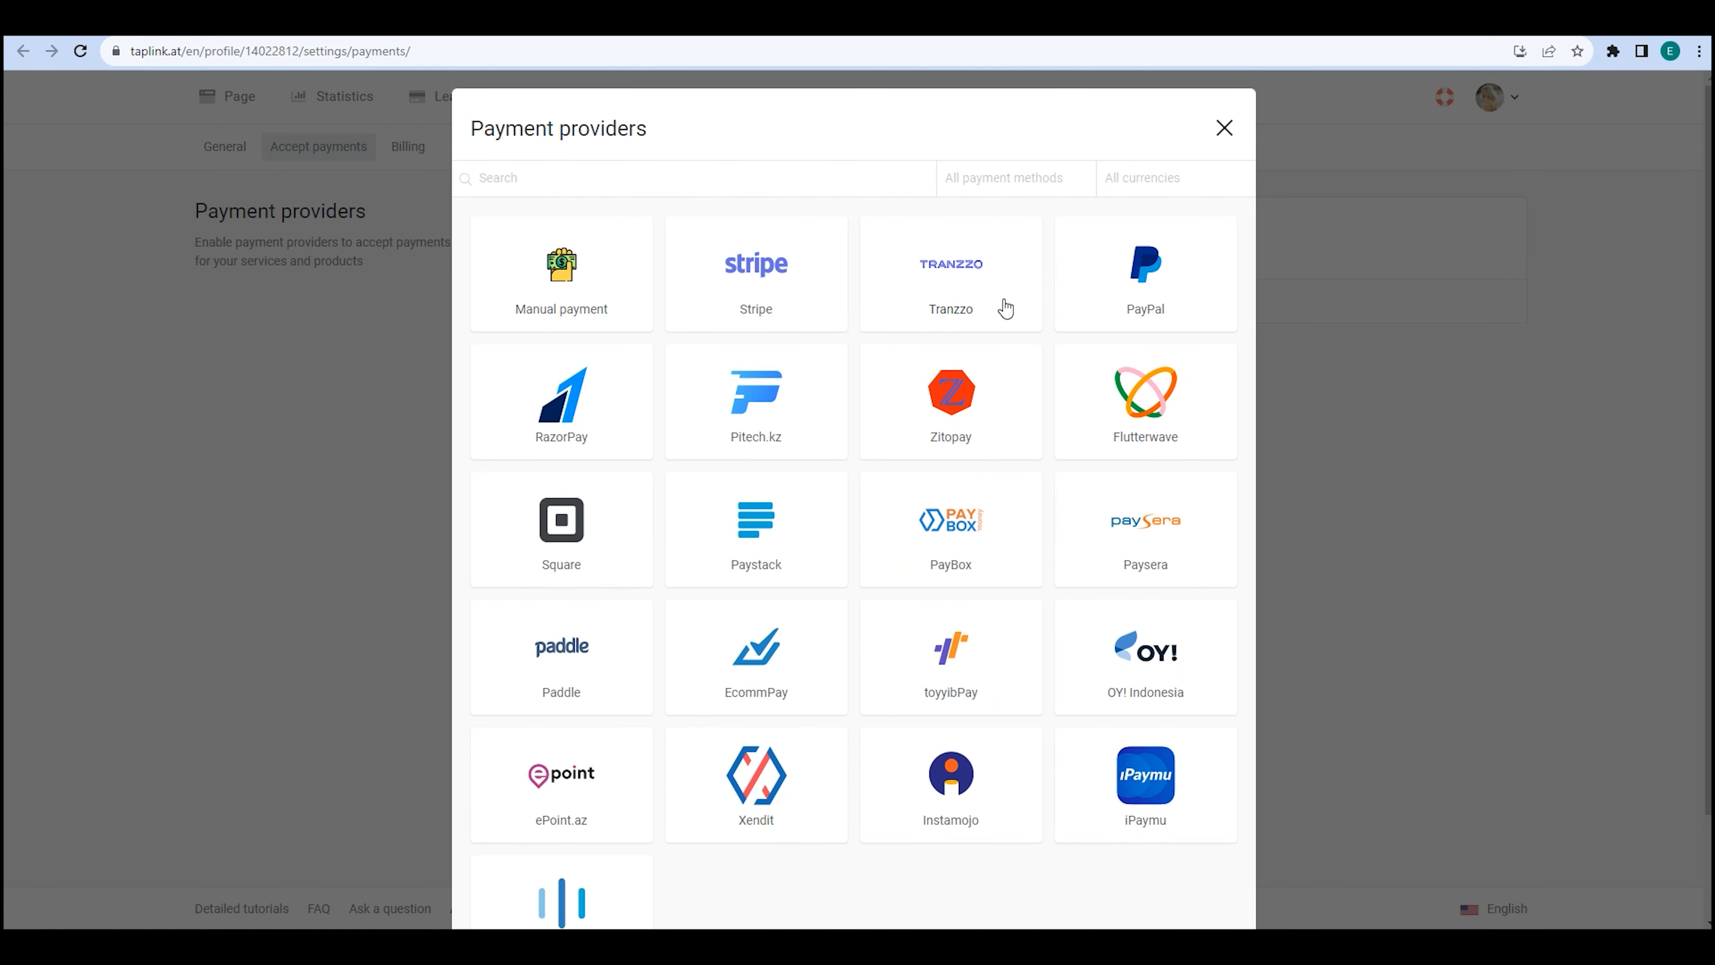
{"action": "left_click", "coordinate": [1081, 306]}
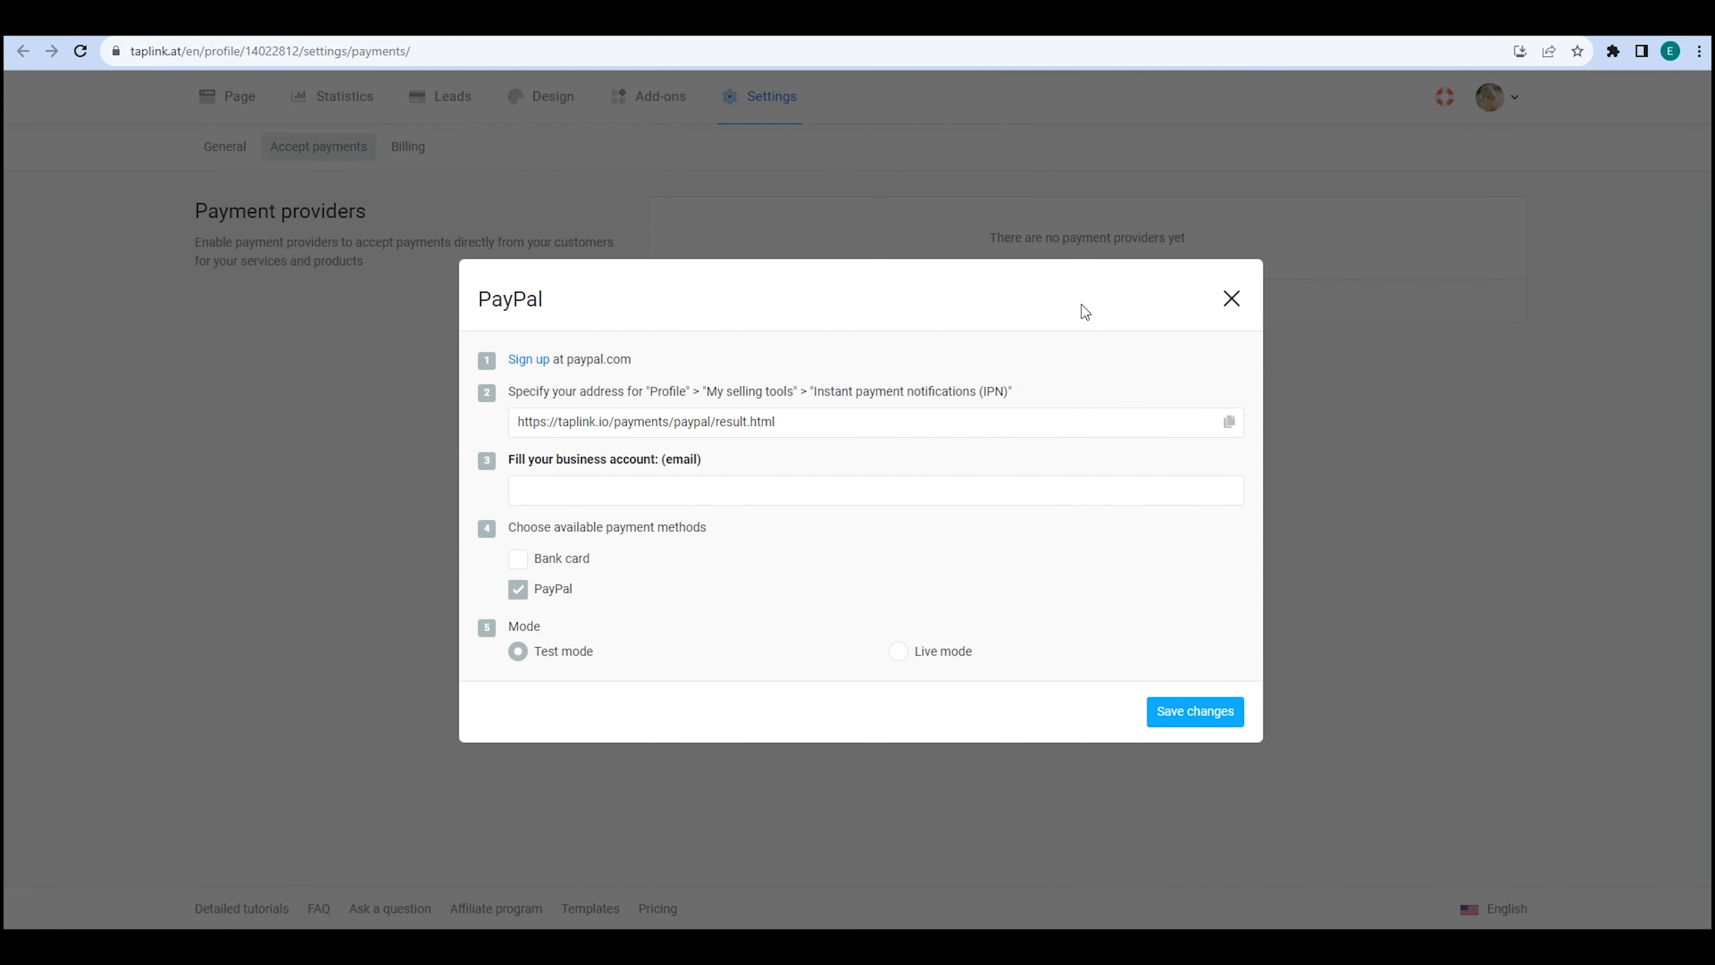
{"action": "left_click", "coordinate": [1228, 422]}
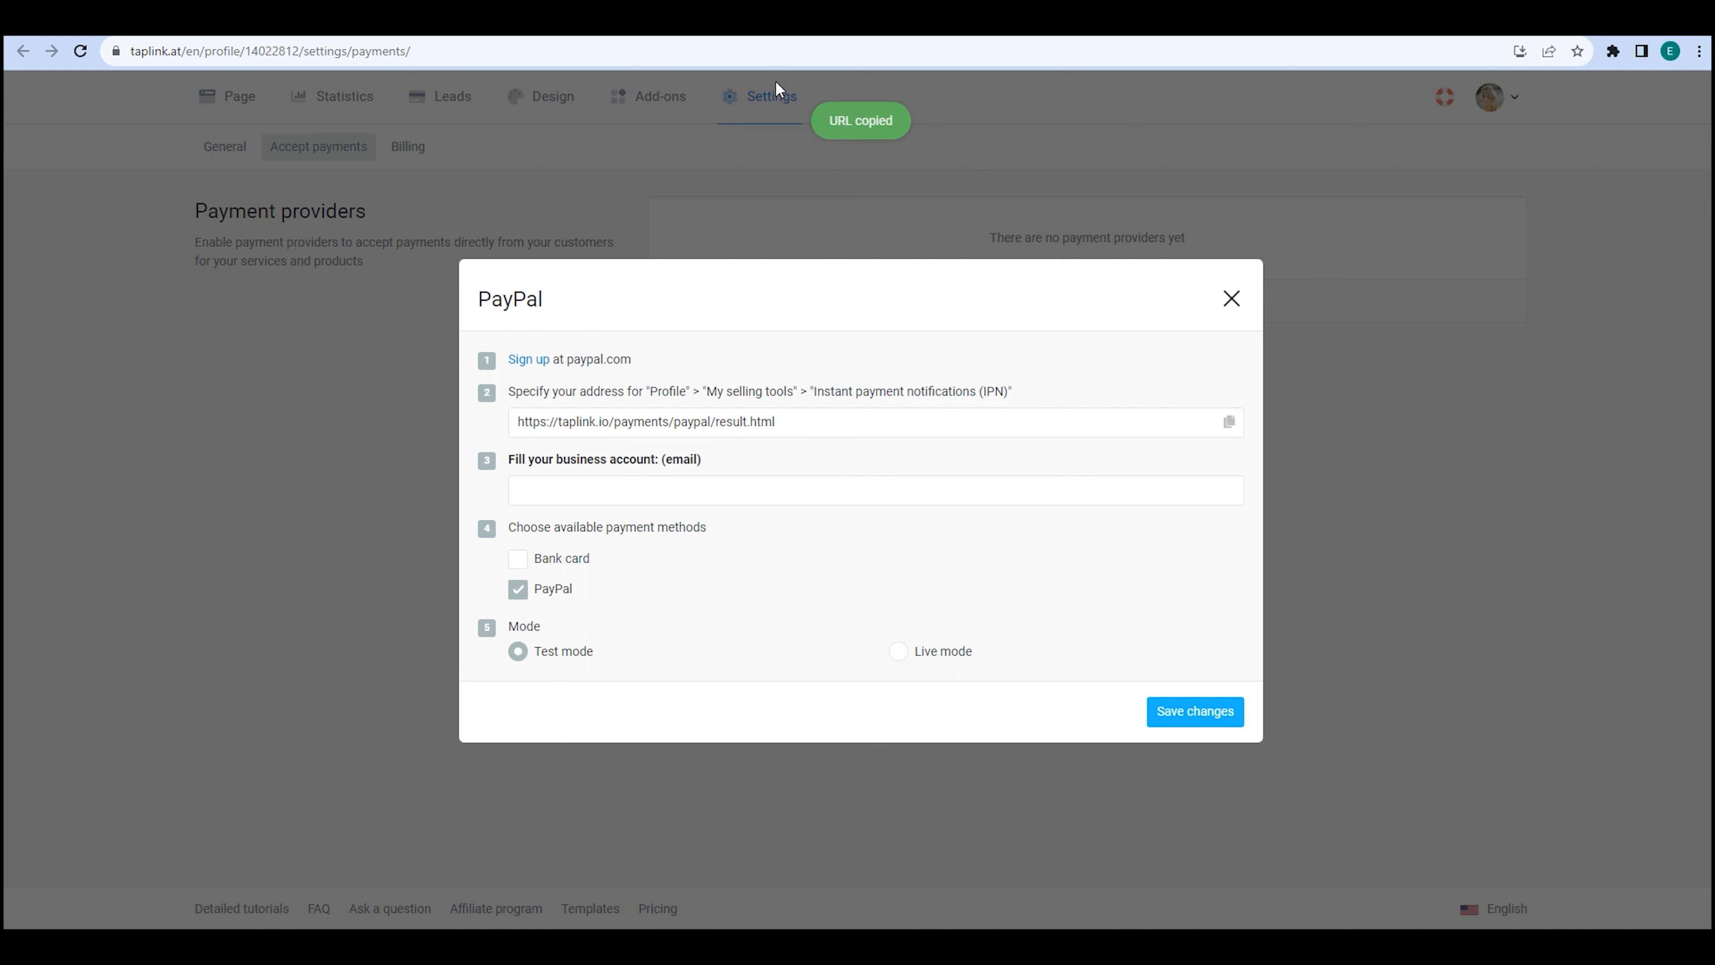
{"action": "left_click", "coordinate": [750, 20]}
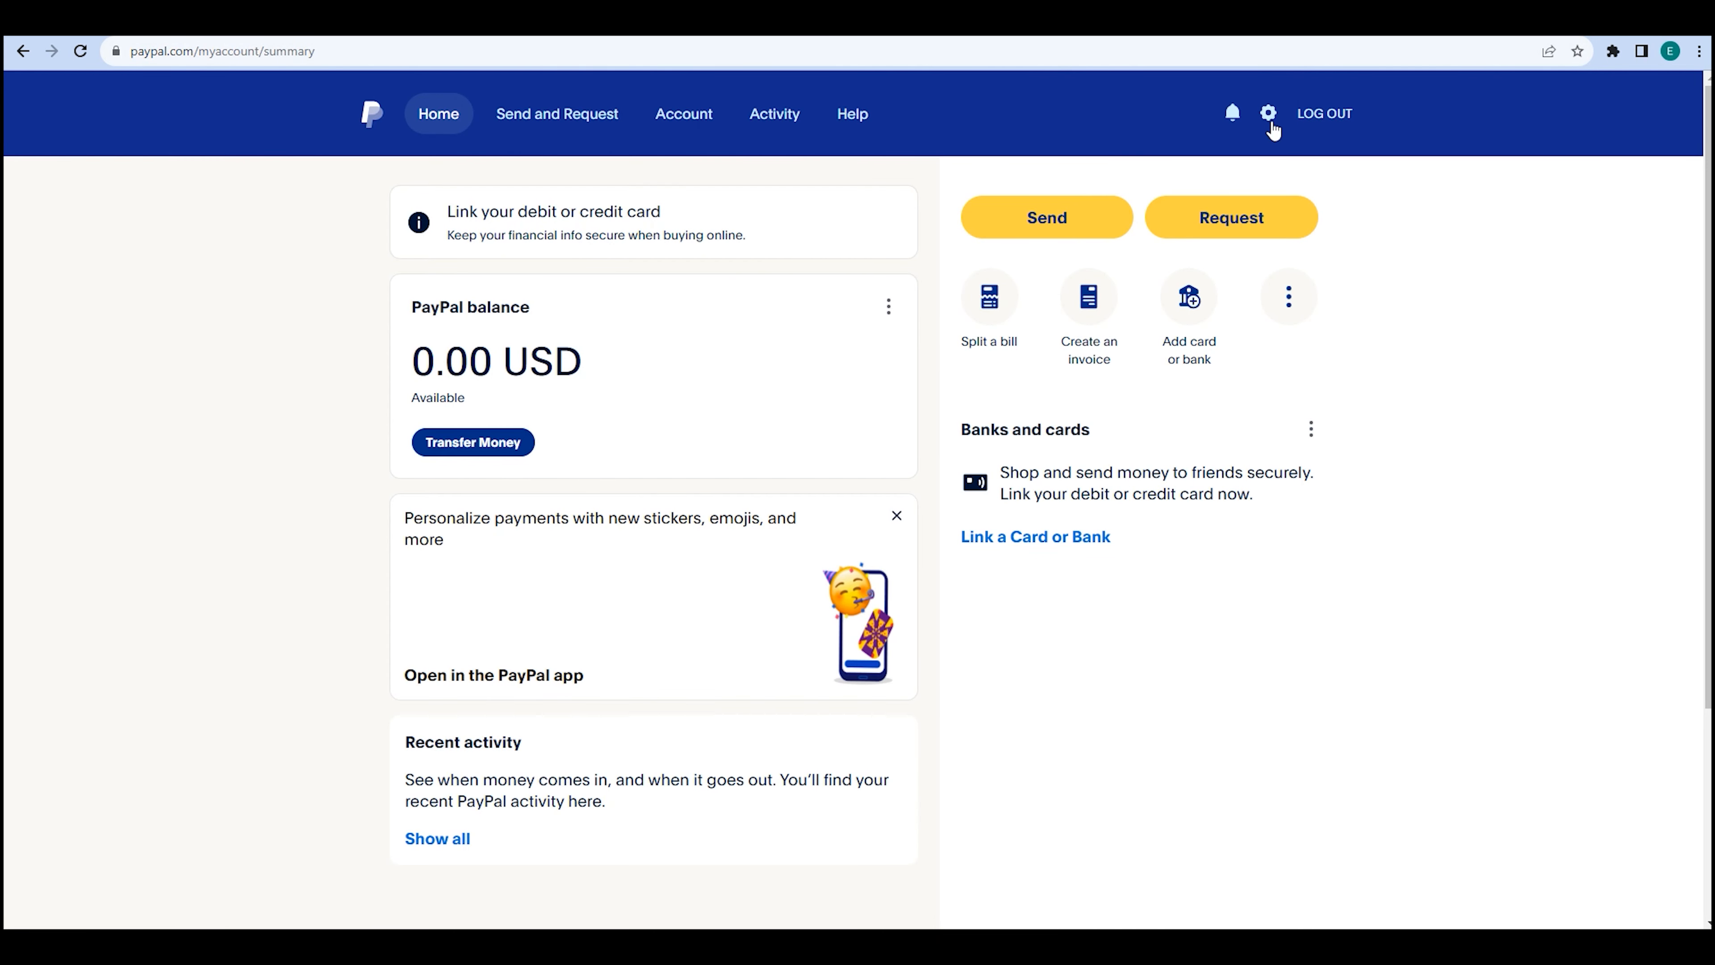
Turn on PayPal IPN messages to the pasted Taplink URL, then enter the business account email in Taplink.
{"action": "left_click", "coordinate": [1268, 115]}
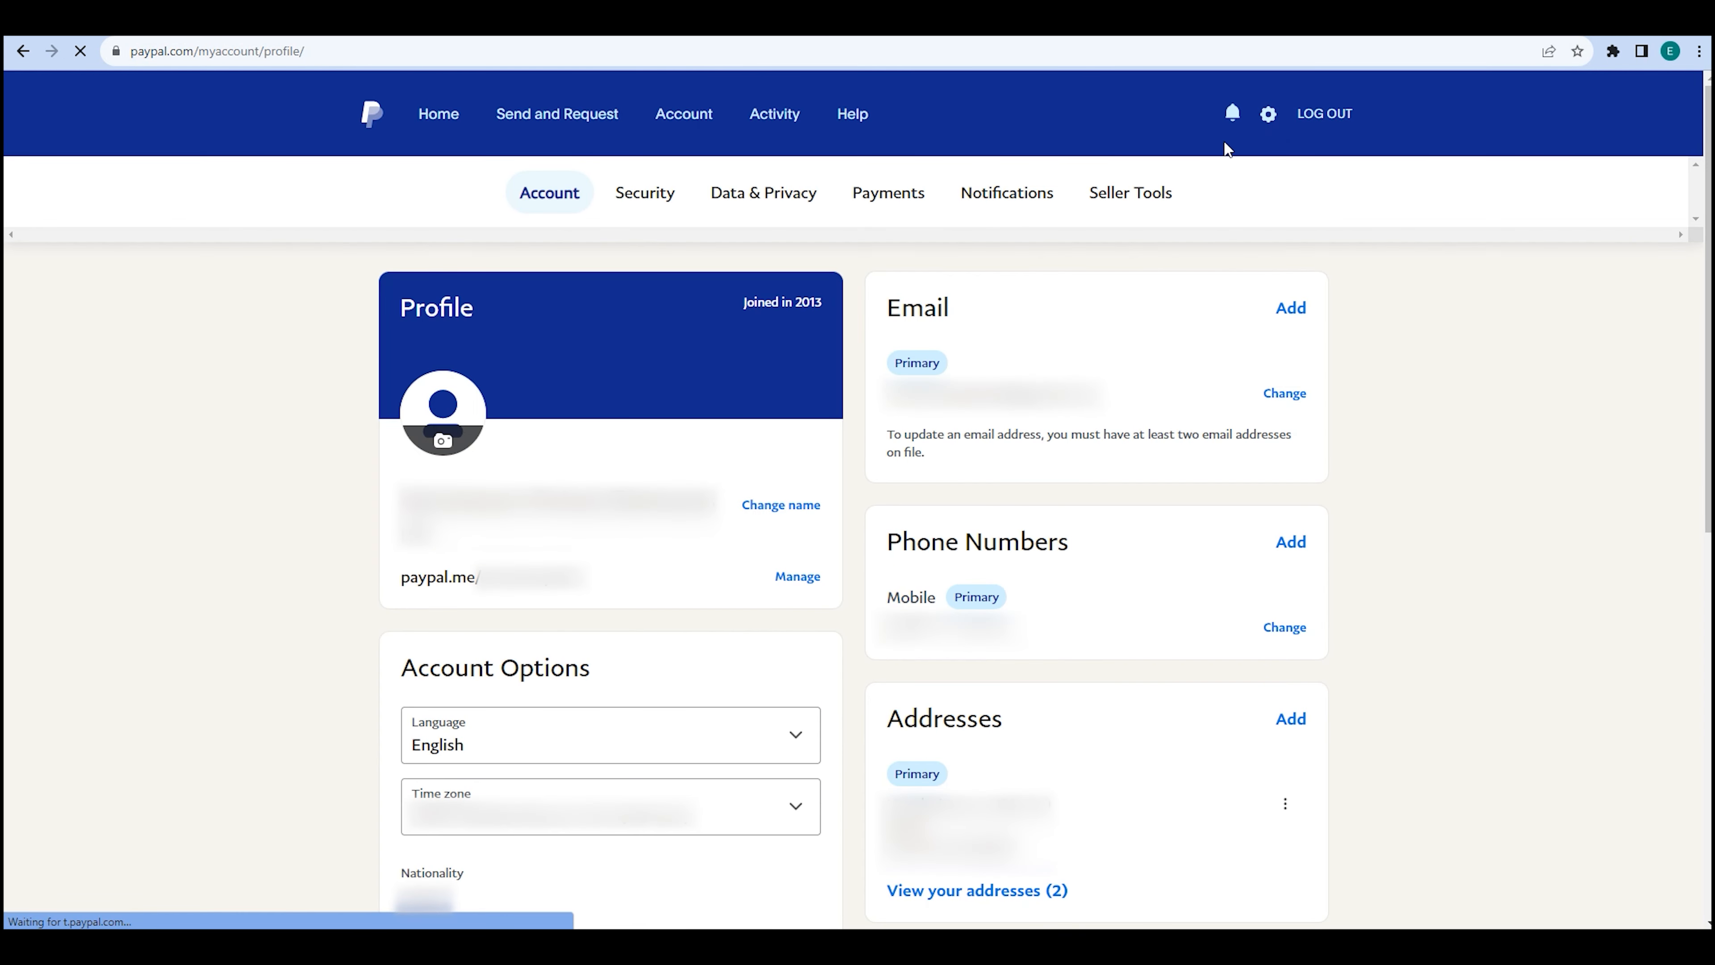
{"action": "left_click", "coordinate": [1145, 192]}
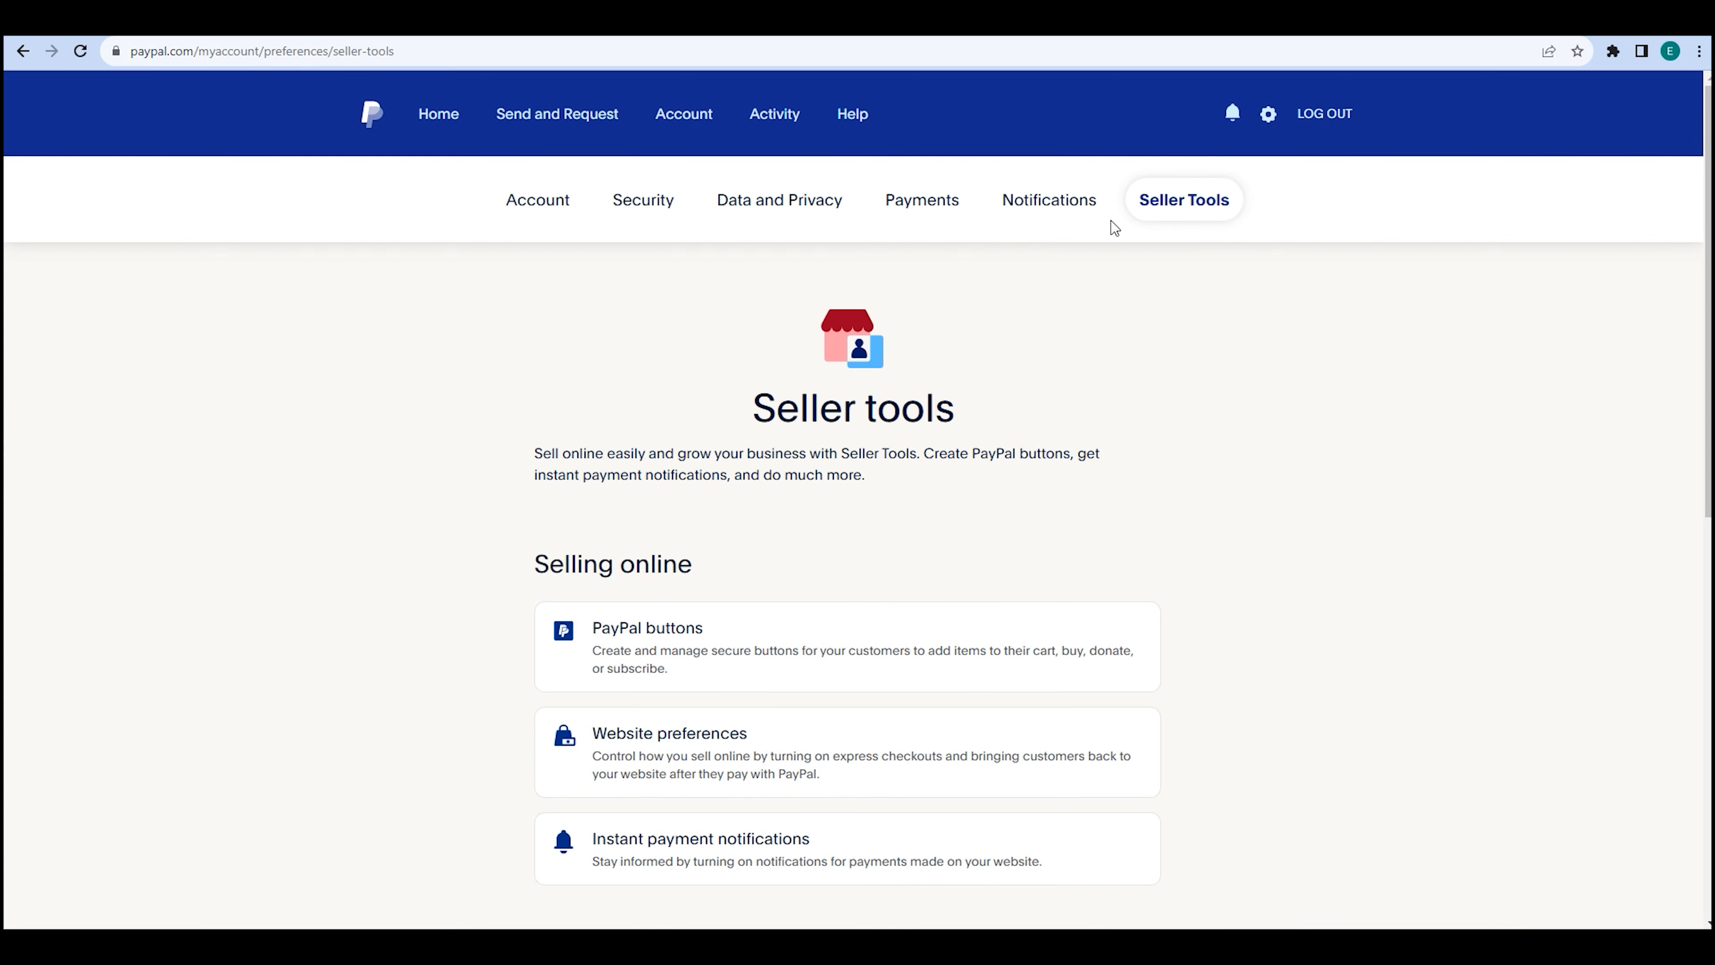
{"action": "left_click", "coordinate": [835, 856]}
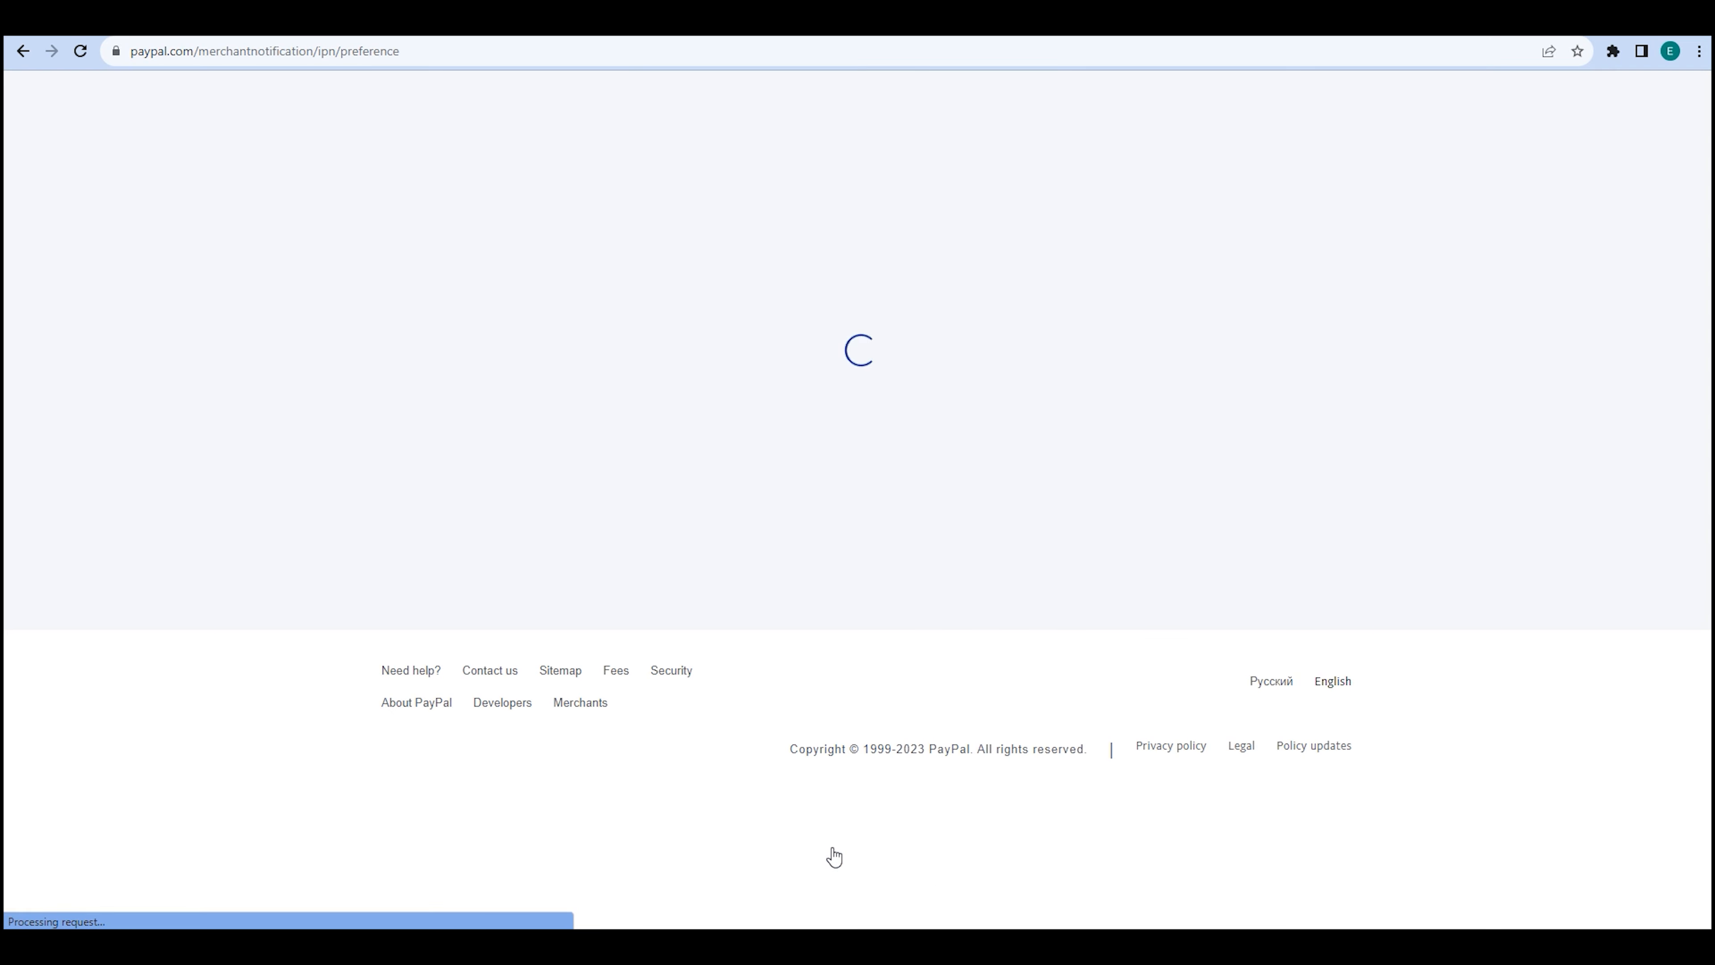
{"action": "left_click", "coordinate": [553, 715]}
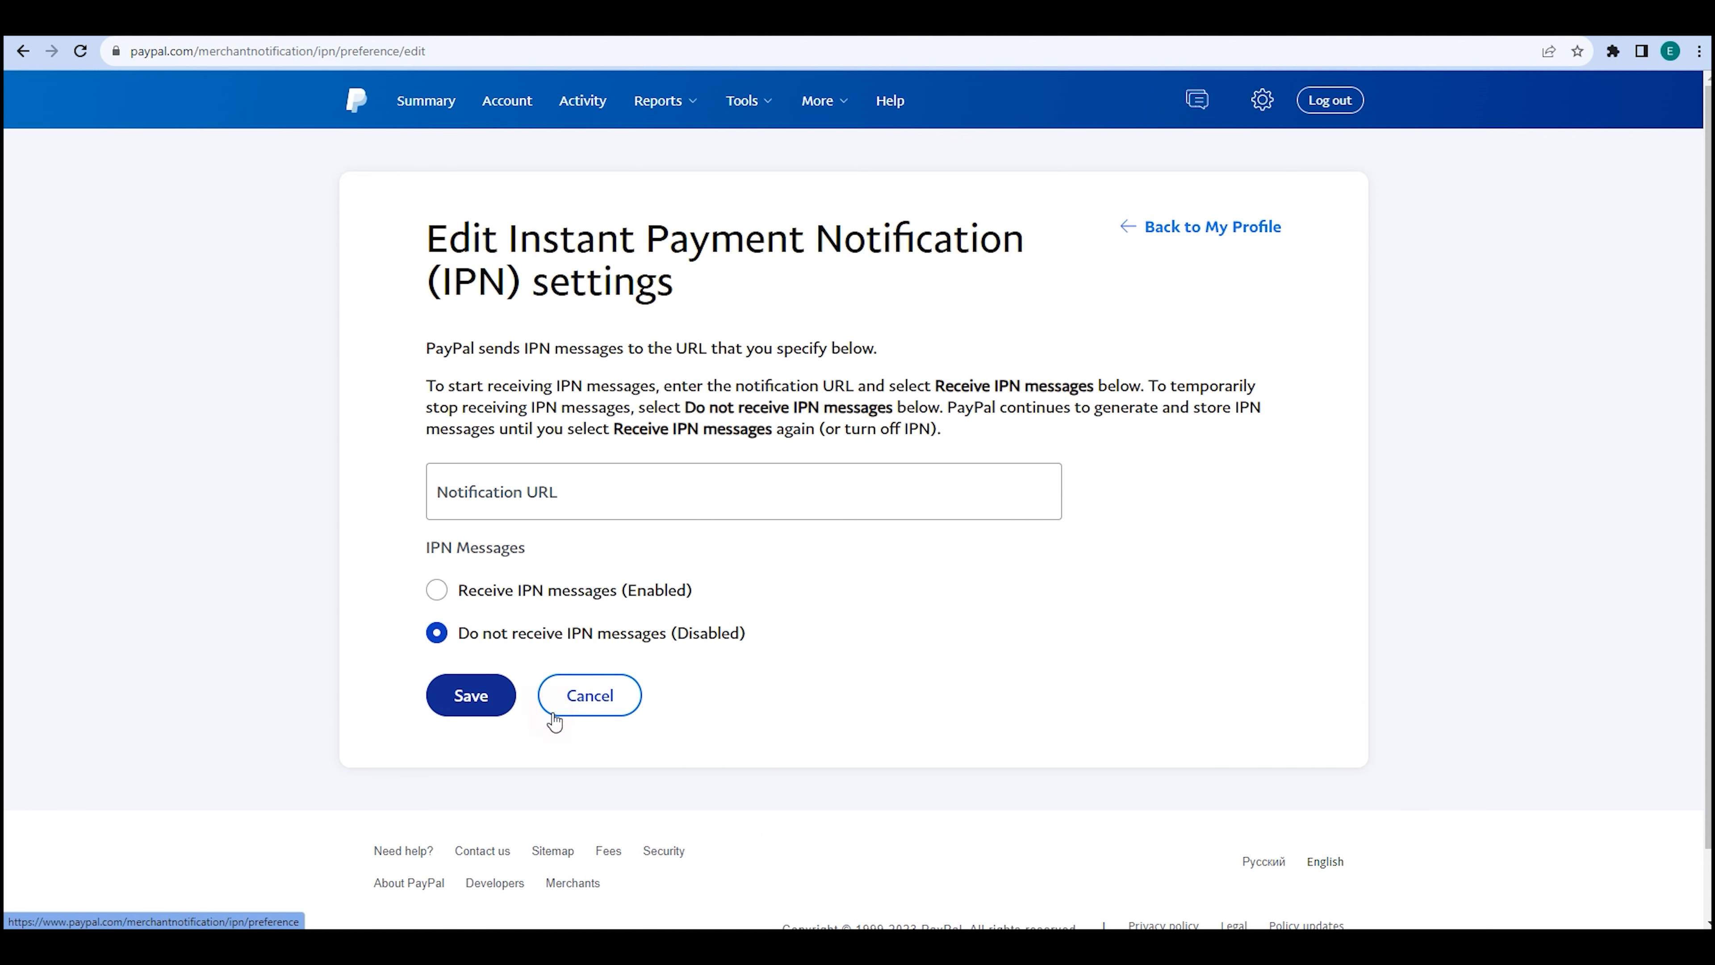
{"action": "left_click", "coordinate": [509, 485]}
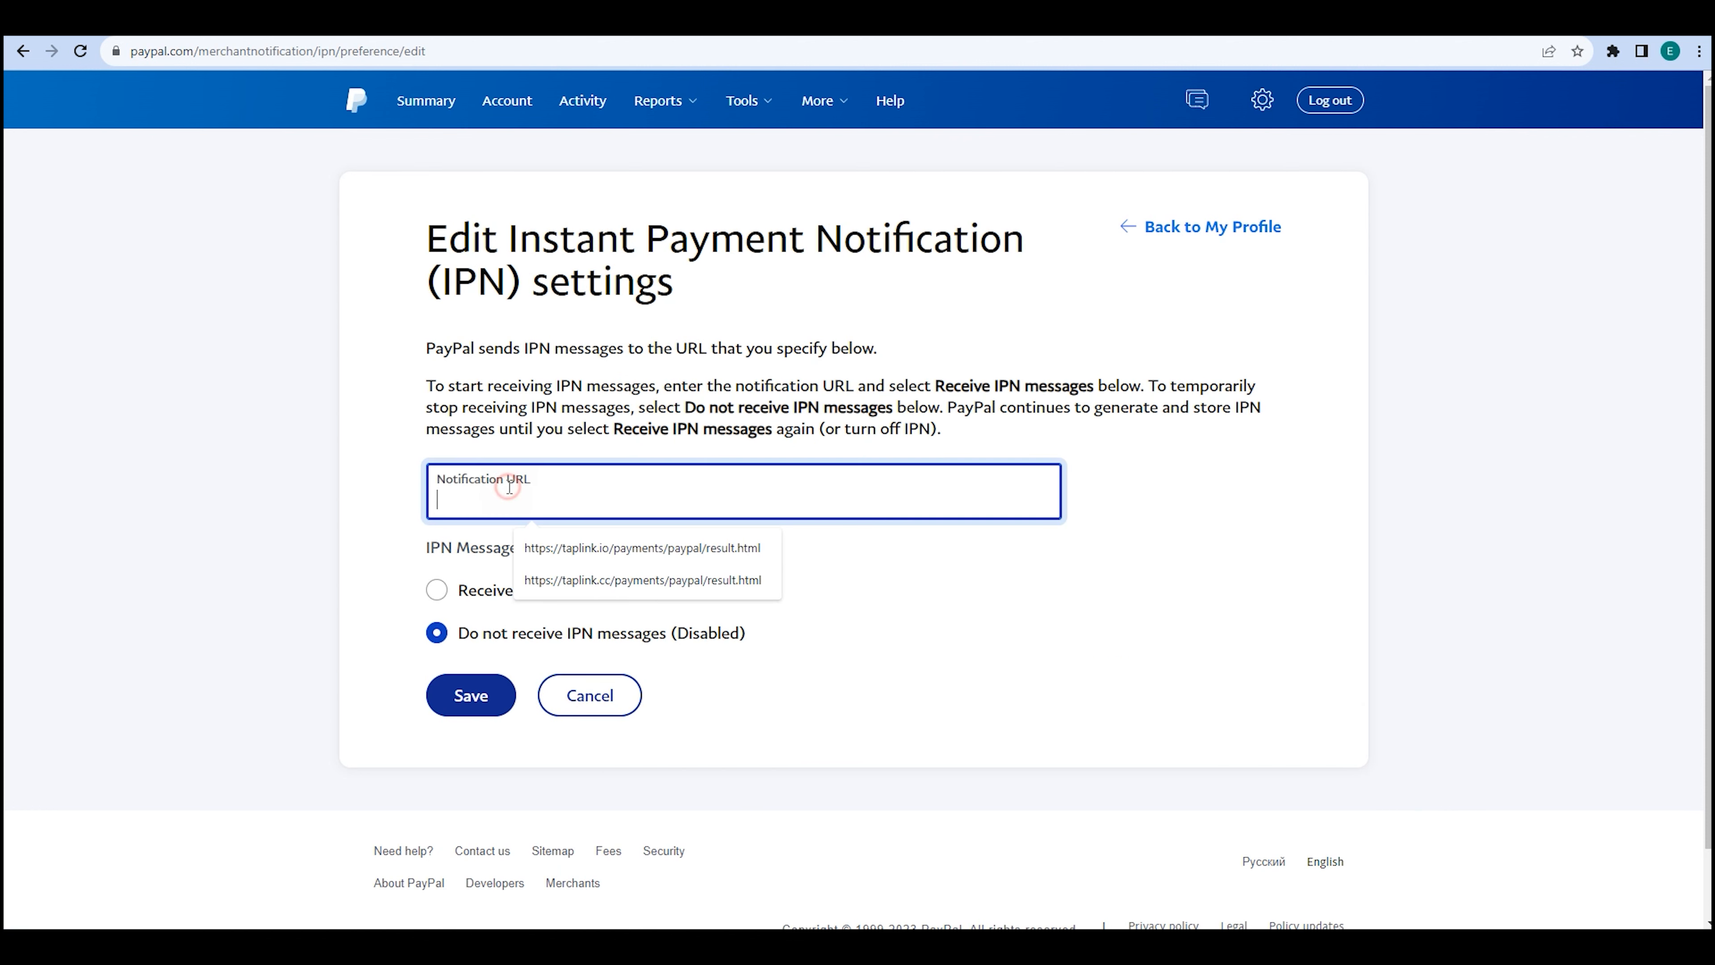
{"action": "key", "text": "ctrl+v"}
{"action": "left_click", "coordinate": [512, 598]}
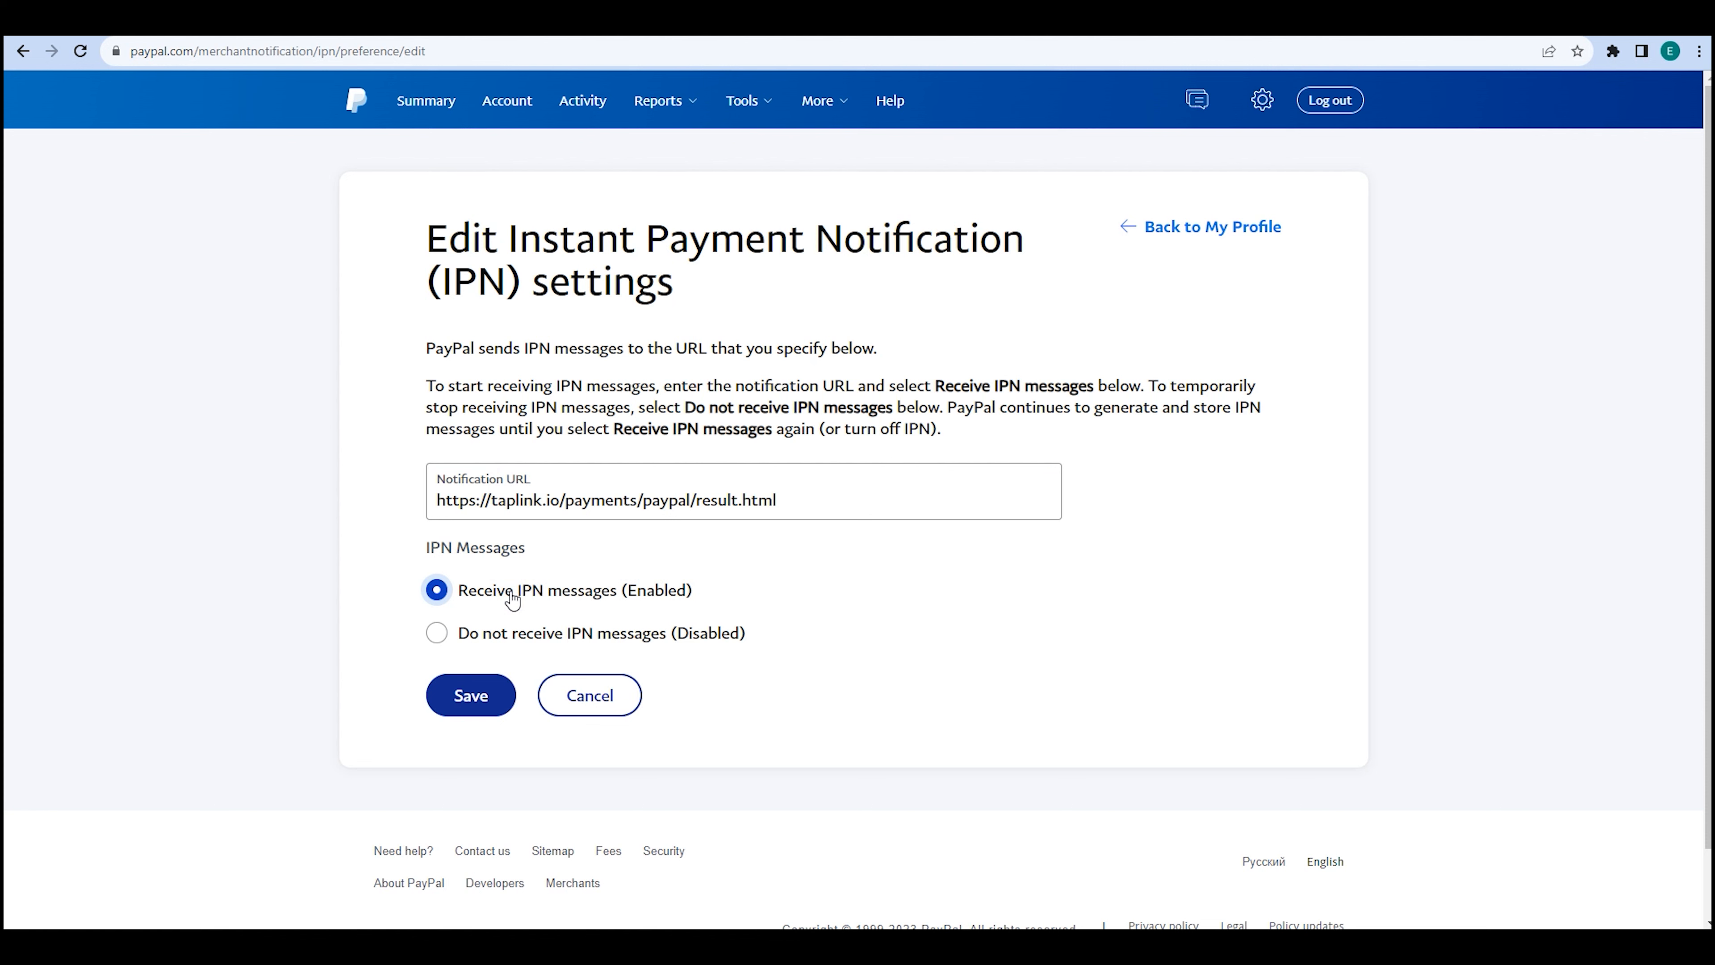
{"action": "left_click", "coordinate": [470, 696]}
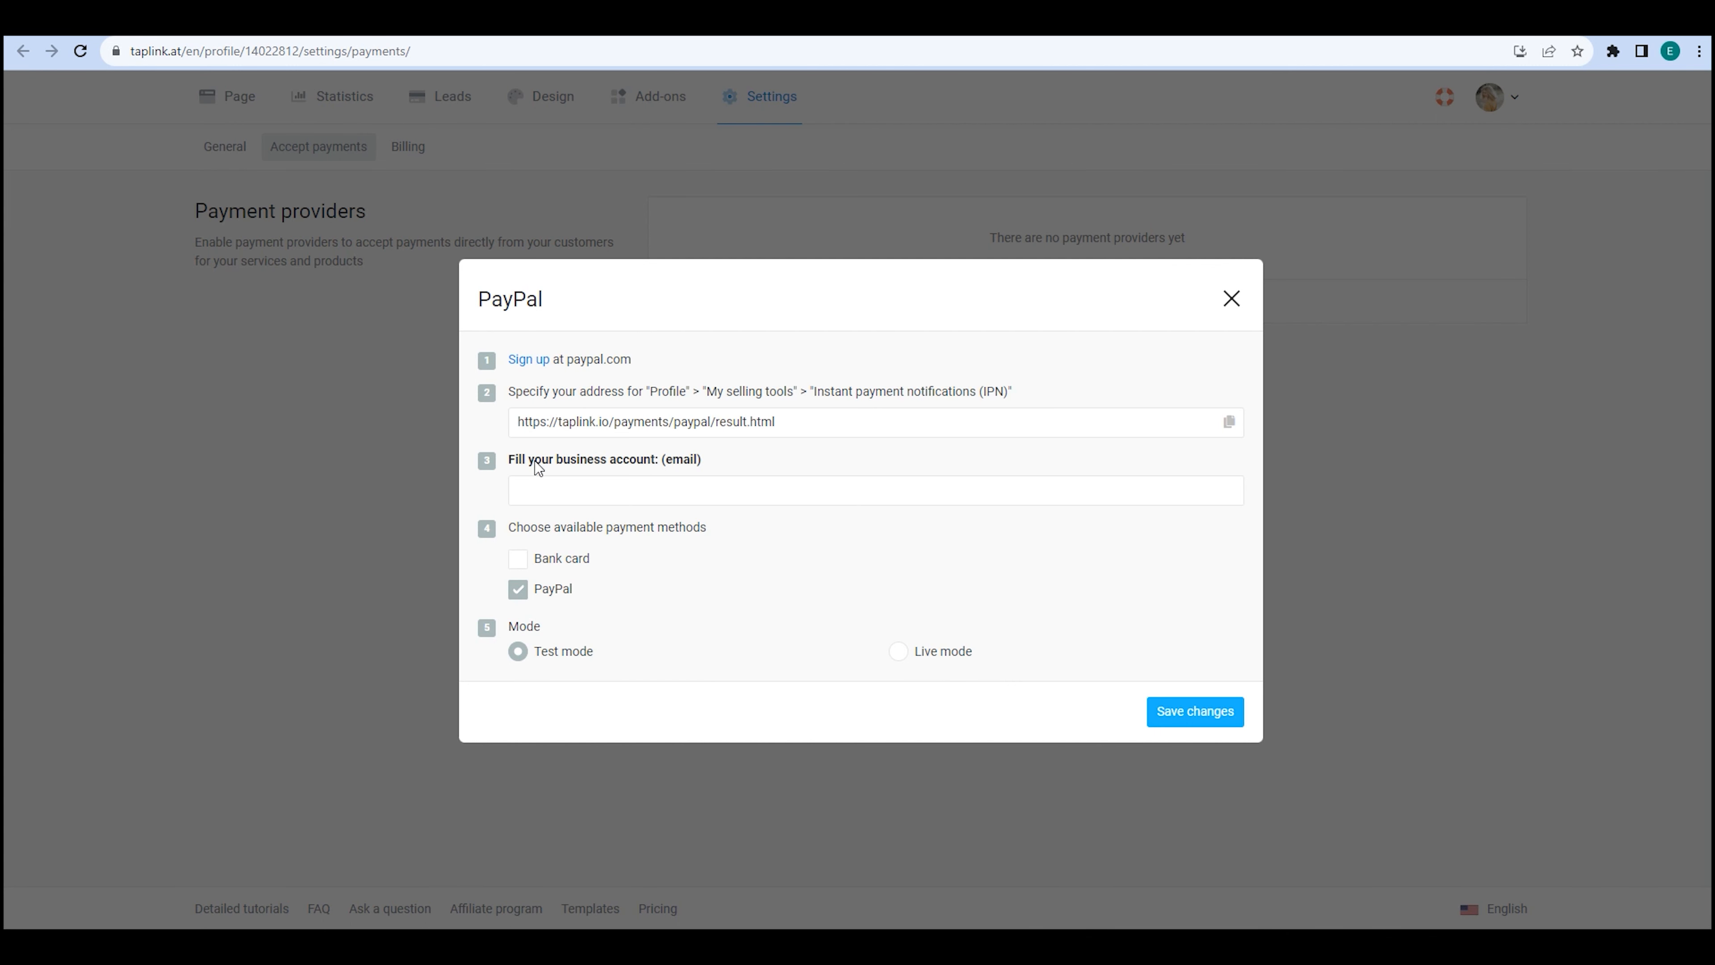
{"action": "left_click", "coordinate": [541, 491]}
Accept bank card payments and put PayPal in Live mode, then go back to the product editor.
{"action": "left_click", "coordinate": [550, 559]}
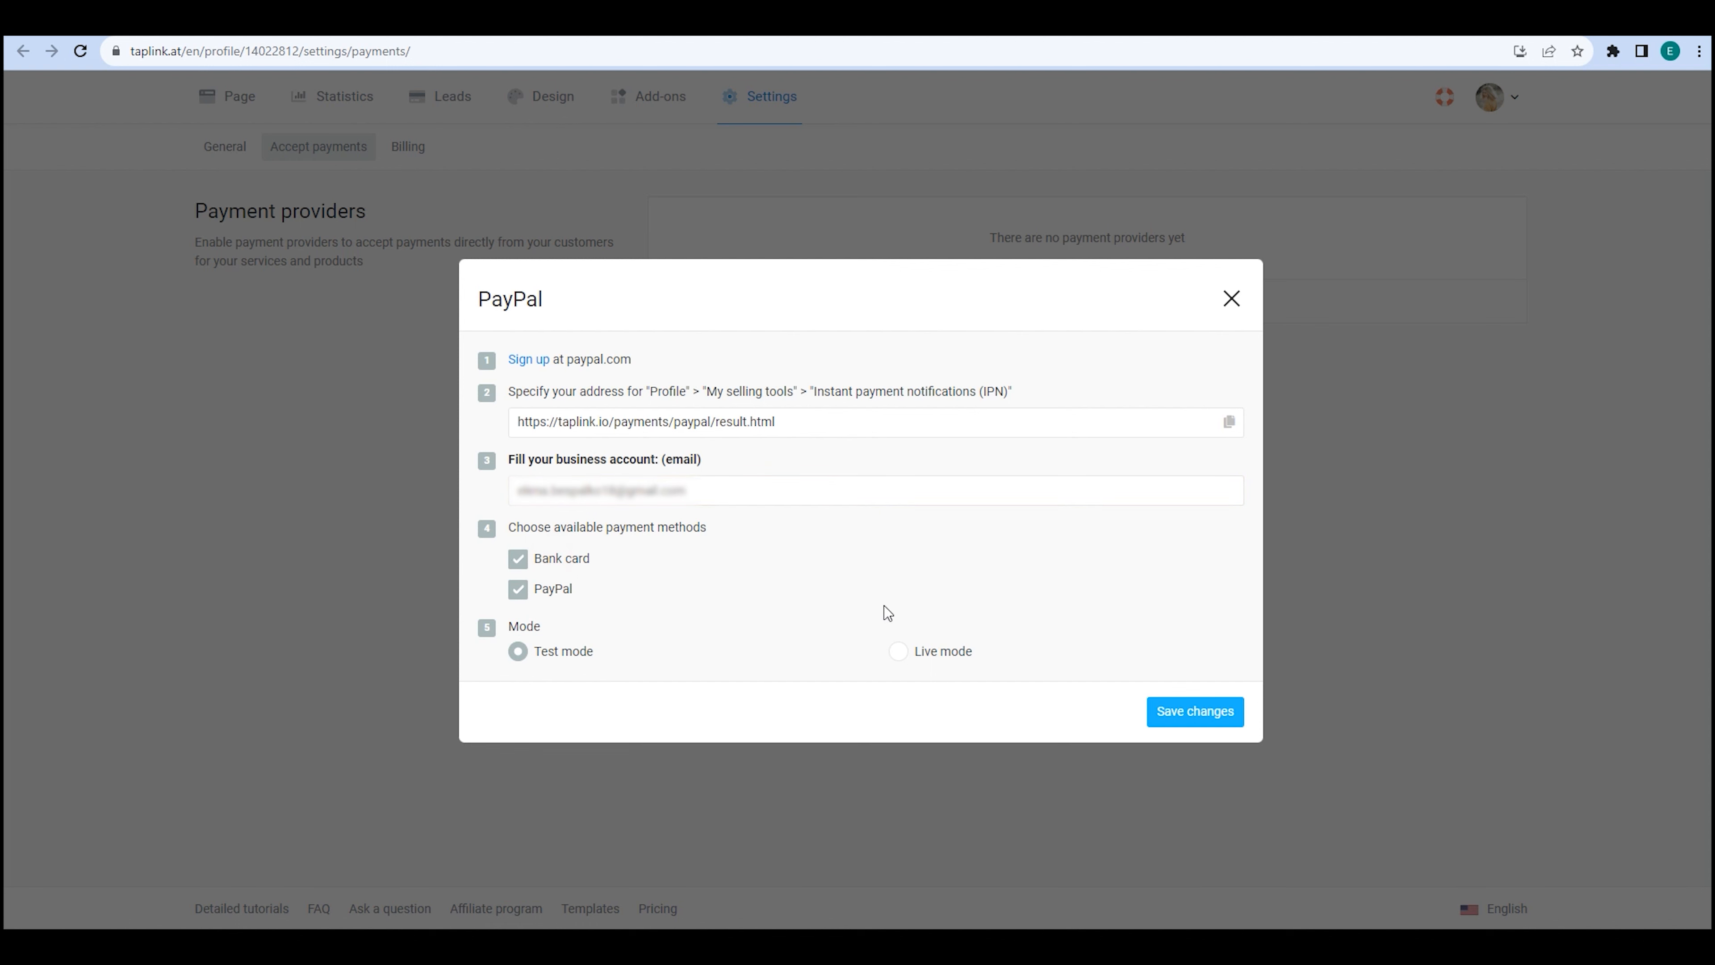
{"action": "left_click", "coordinate": [933, 653]}
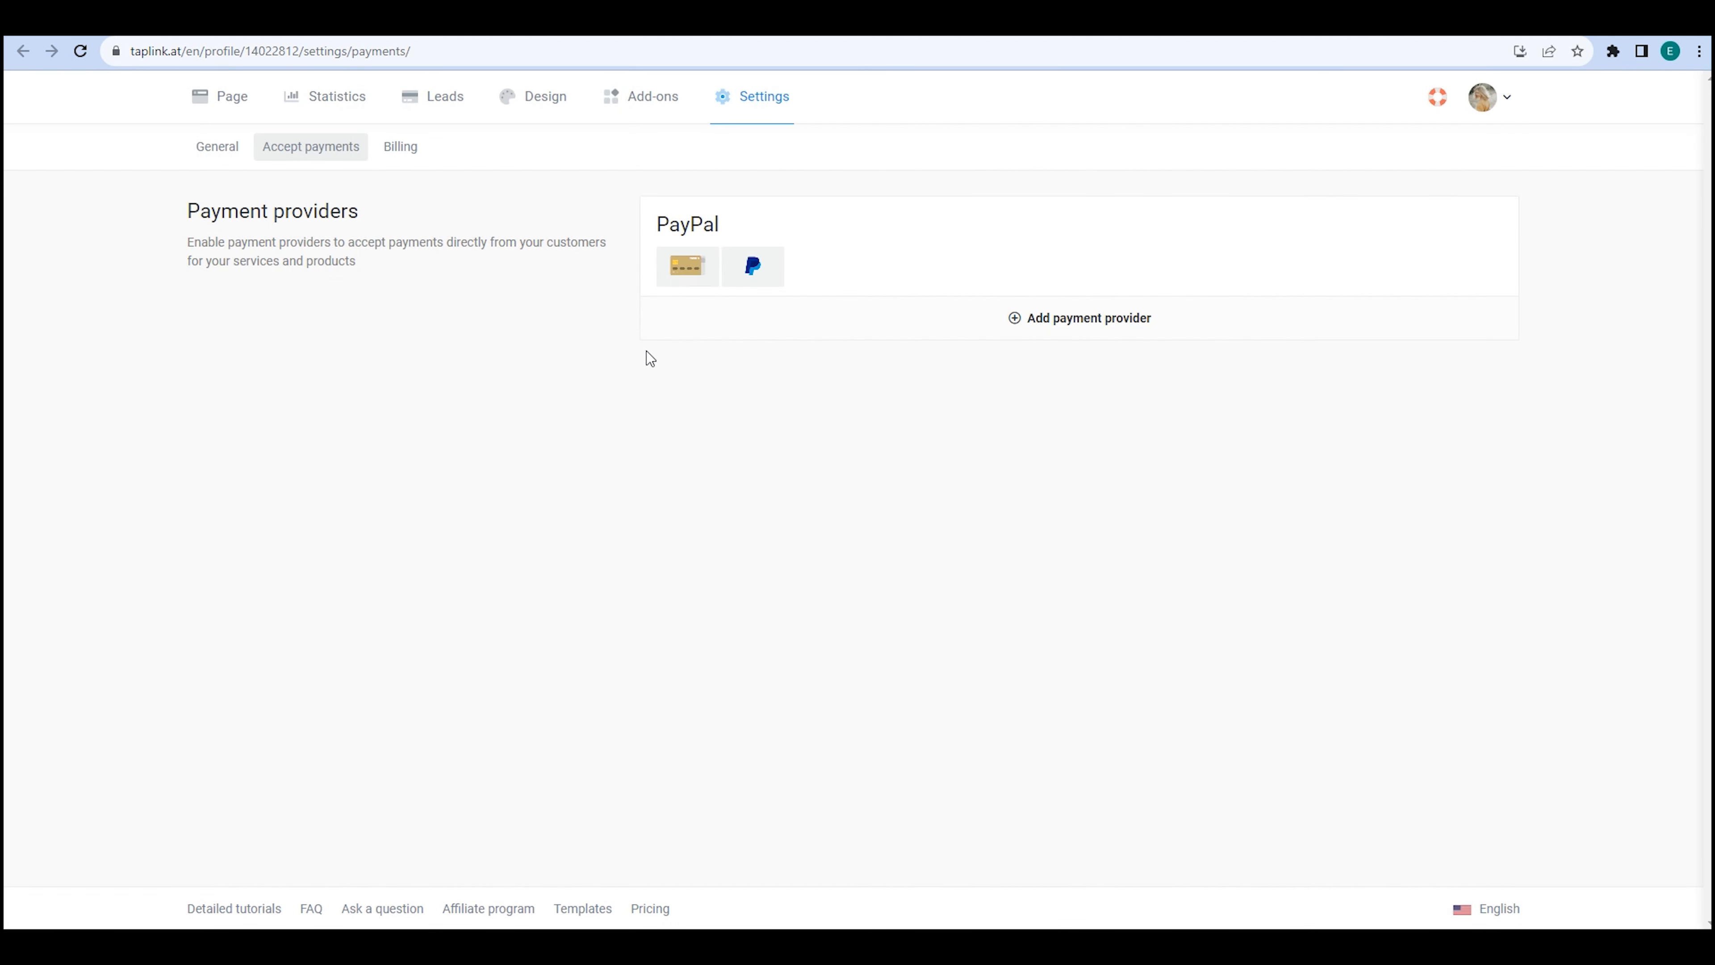
{"action": "left_click", "coordinate": [151, 19]}
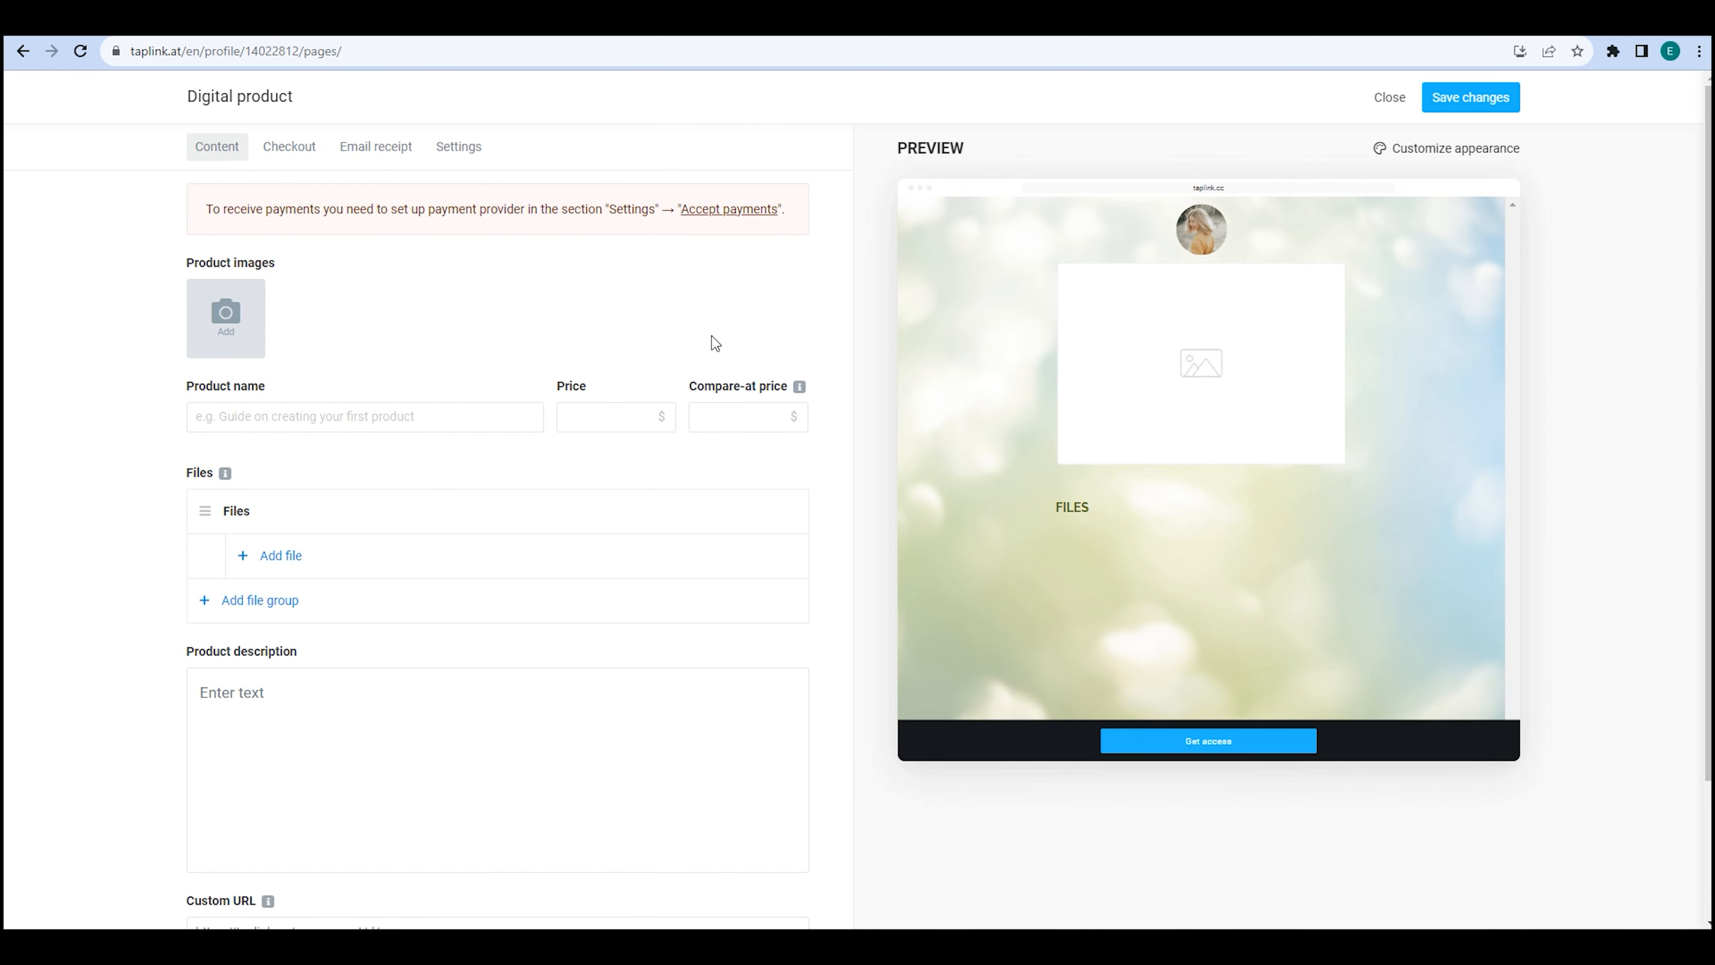
Upload four product images to the digital product.
{"action": "left_click", "coordinate": [226, 317]}
{"action": "double_click", "coordinate": [468, 223]}
{"action": "left_click", "coordinate": [332, 318]}
{"action": "double_click", "coordinate": [550, 226]}
{"action": "left_click", "coordinate": [443, 314]}
{"action": "double_click", "coordinate": [645, 228]}
{"action": "left_click", "coordinate": [551, 314]}
{"action": "double_click", "coordinate": [751, 226]}
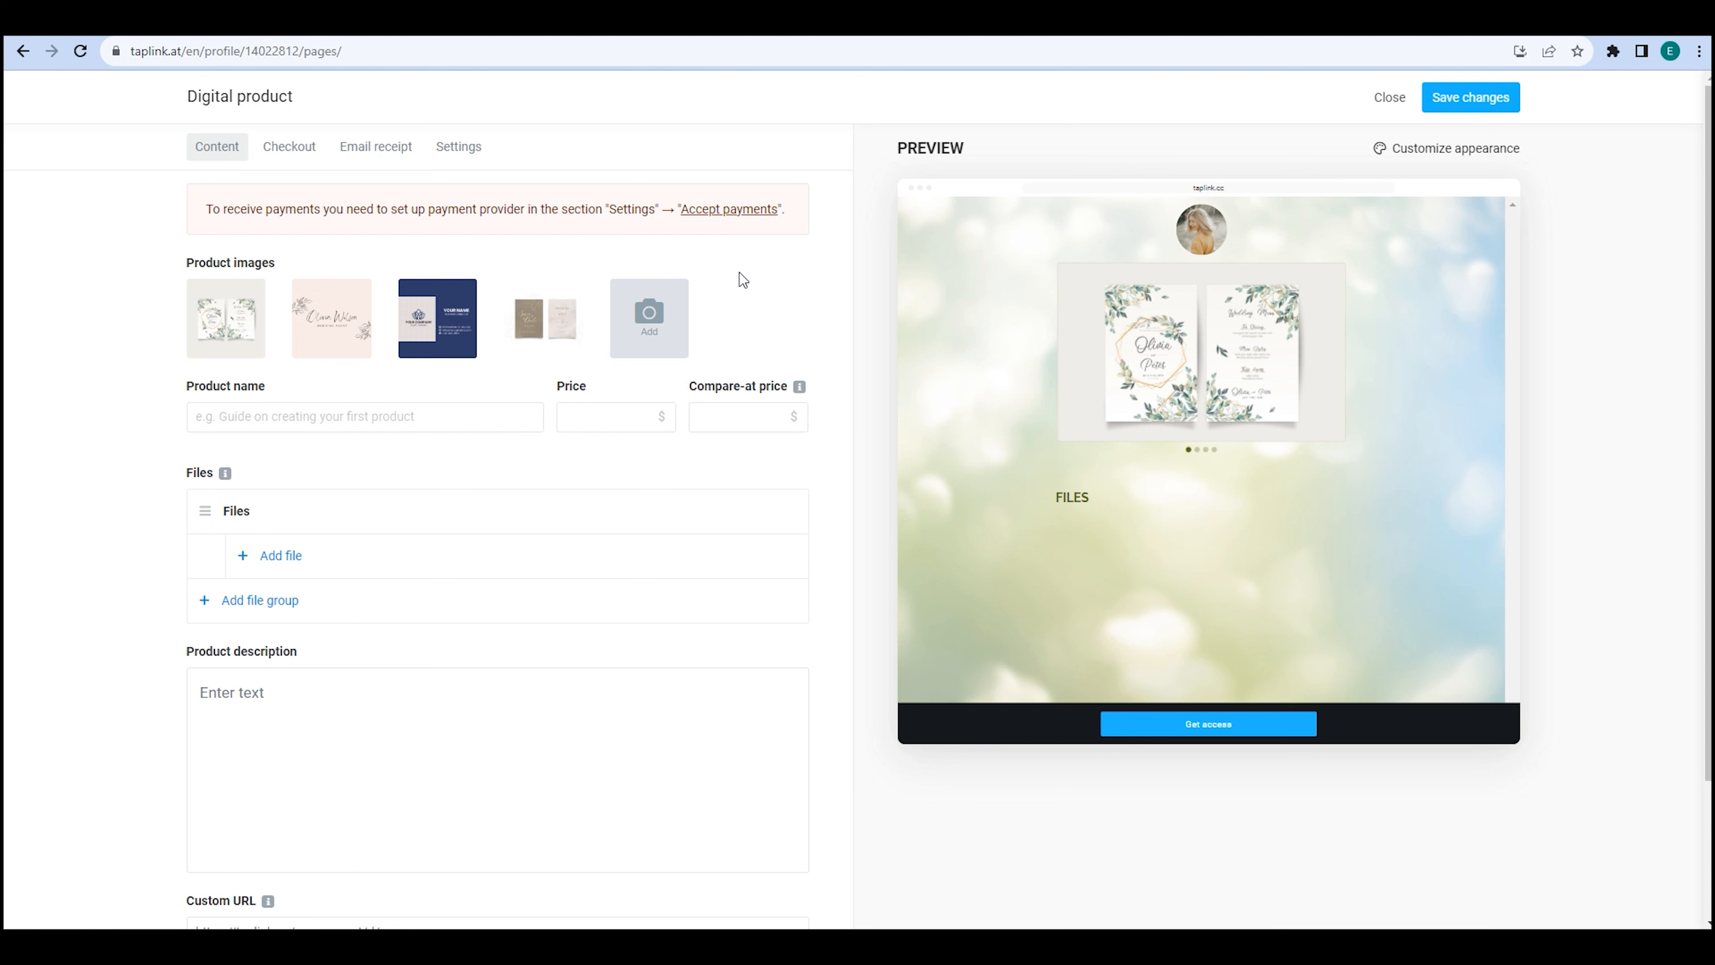
Name the product 'Invitation and Business Cards Templates', priced 90.00 with compare-at price 100.00.
{"action": "left_click", "coordinate": [352, 422]}
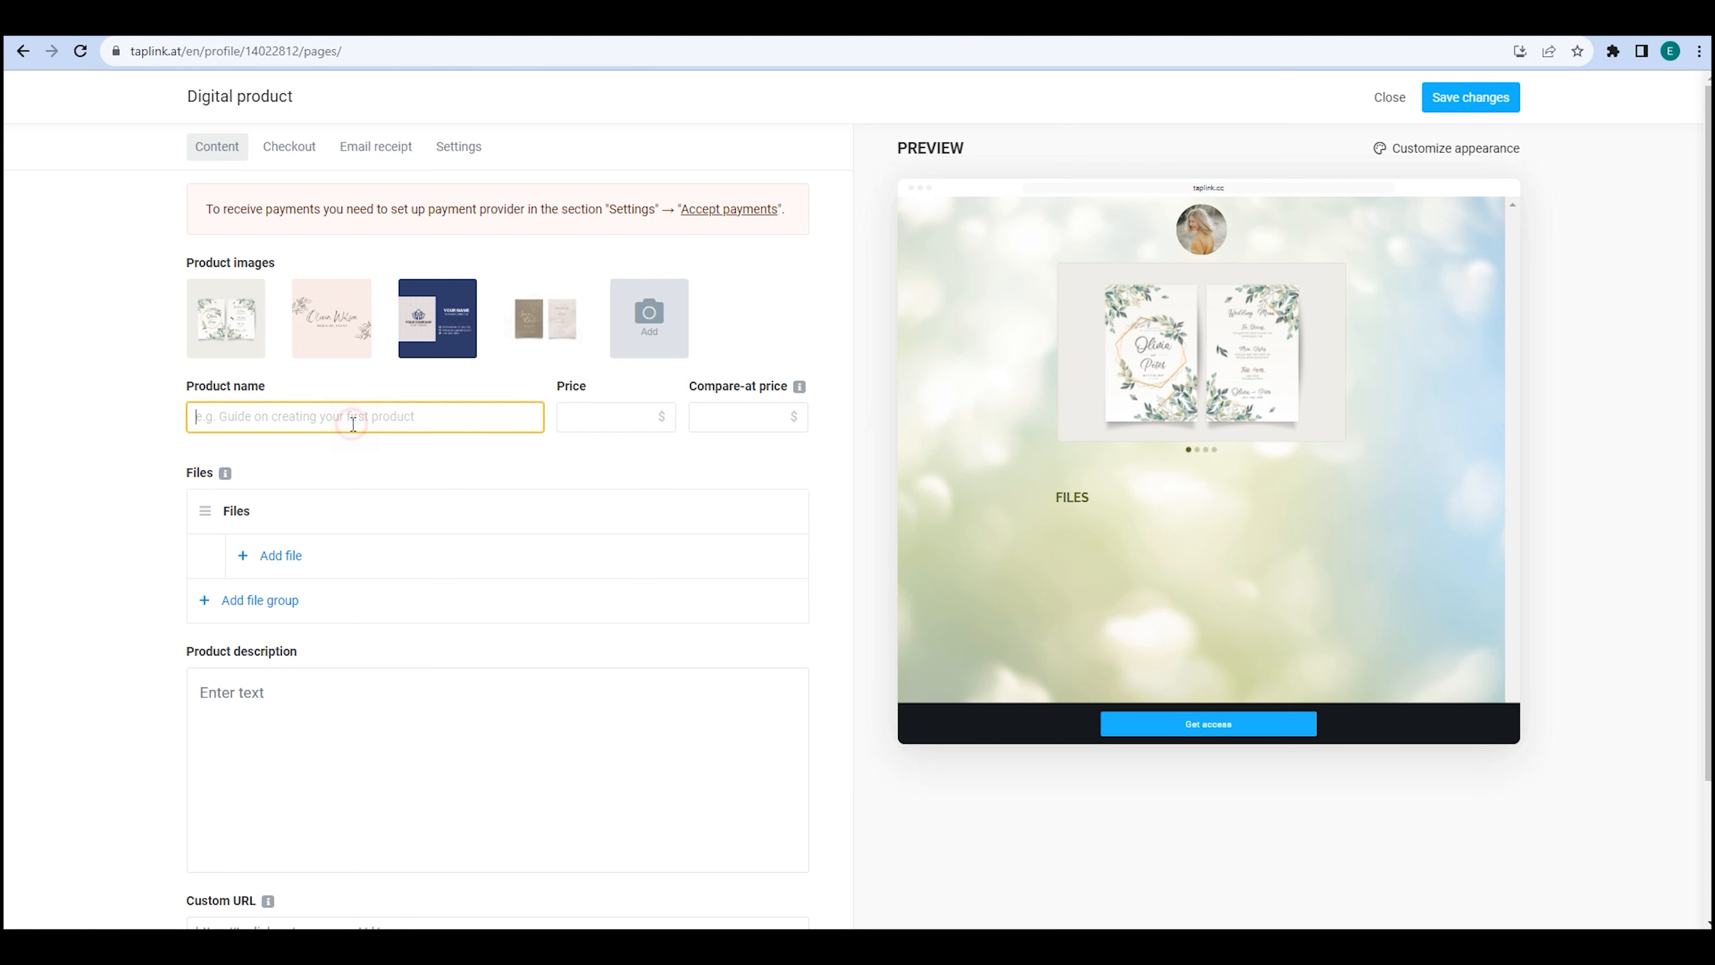
{"action": "type", "text": "Invitation and Bu"}
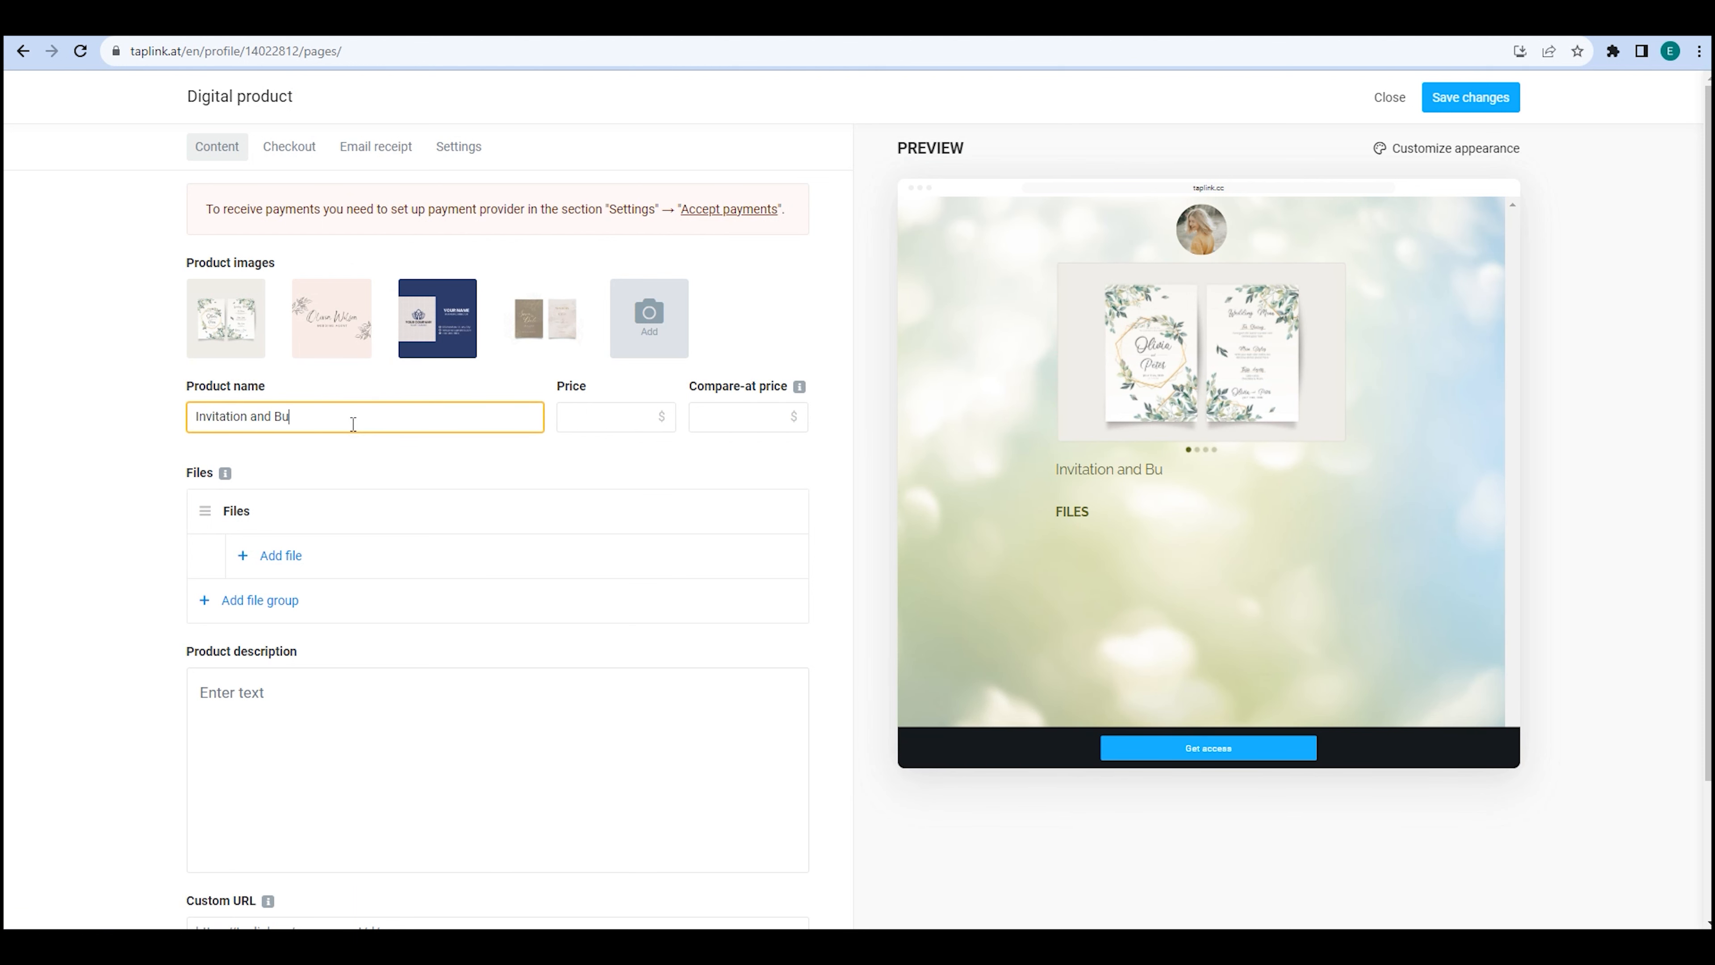
{"action": "type", "text": "siness Cards Templates"}
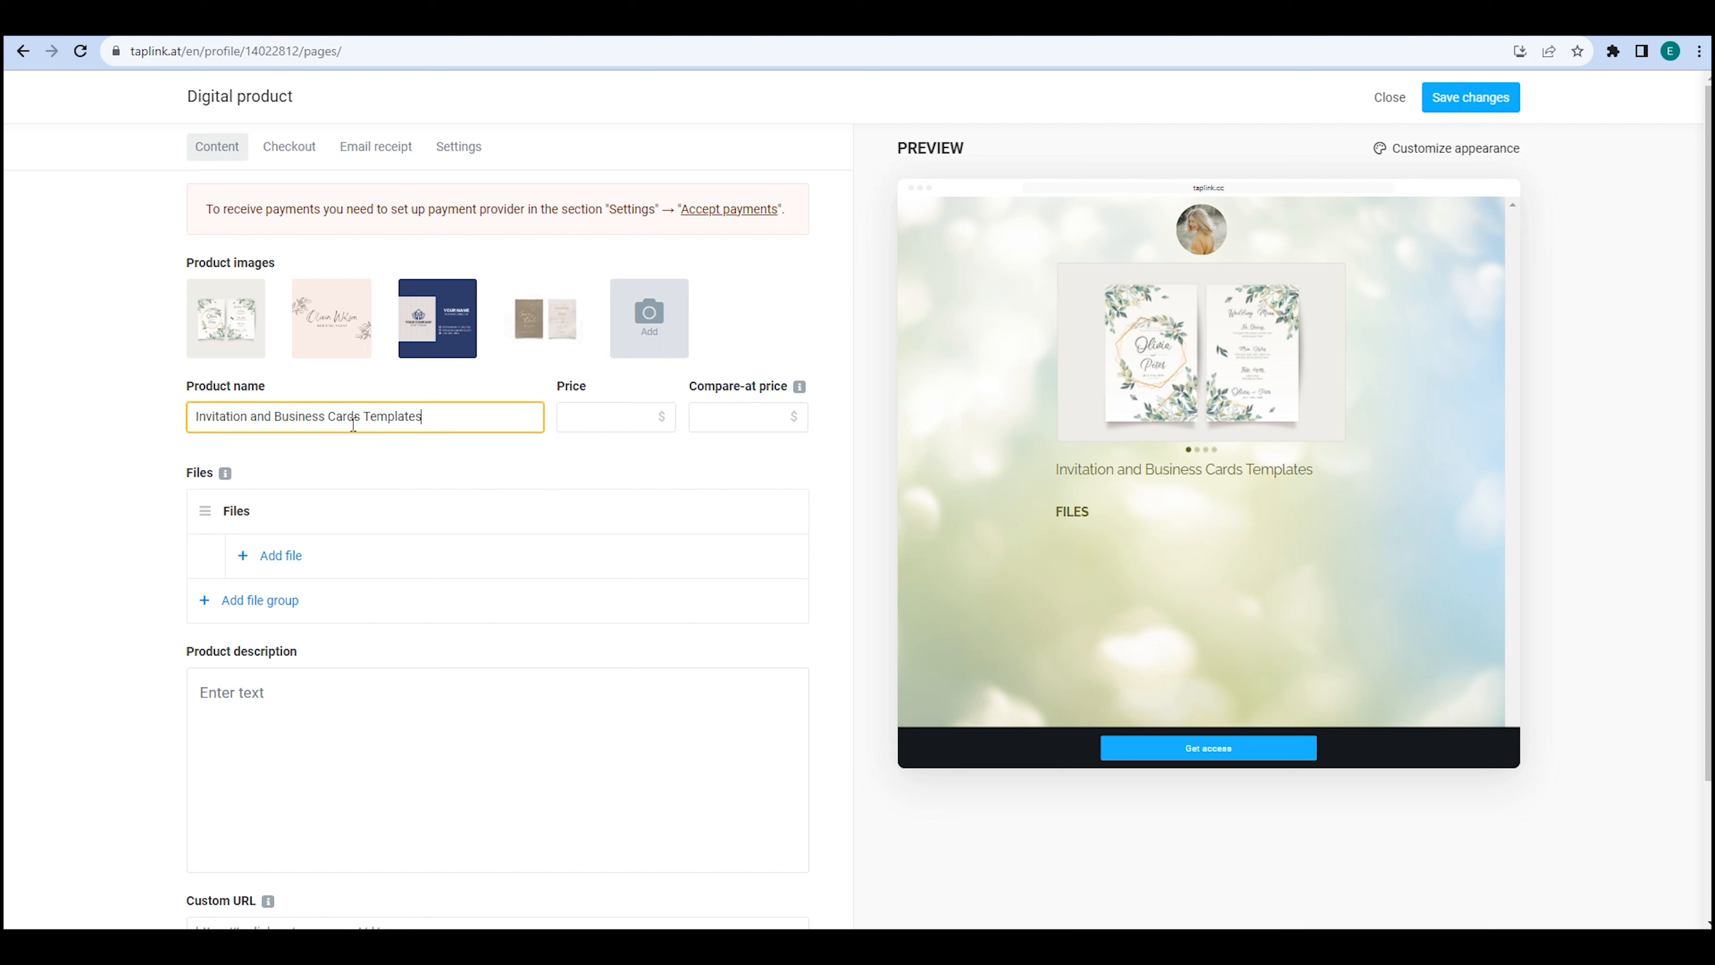
{"action": "left_click", "coordinate": [591, 417]}
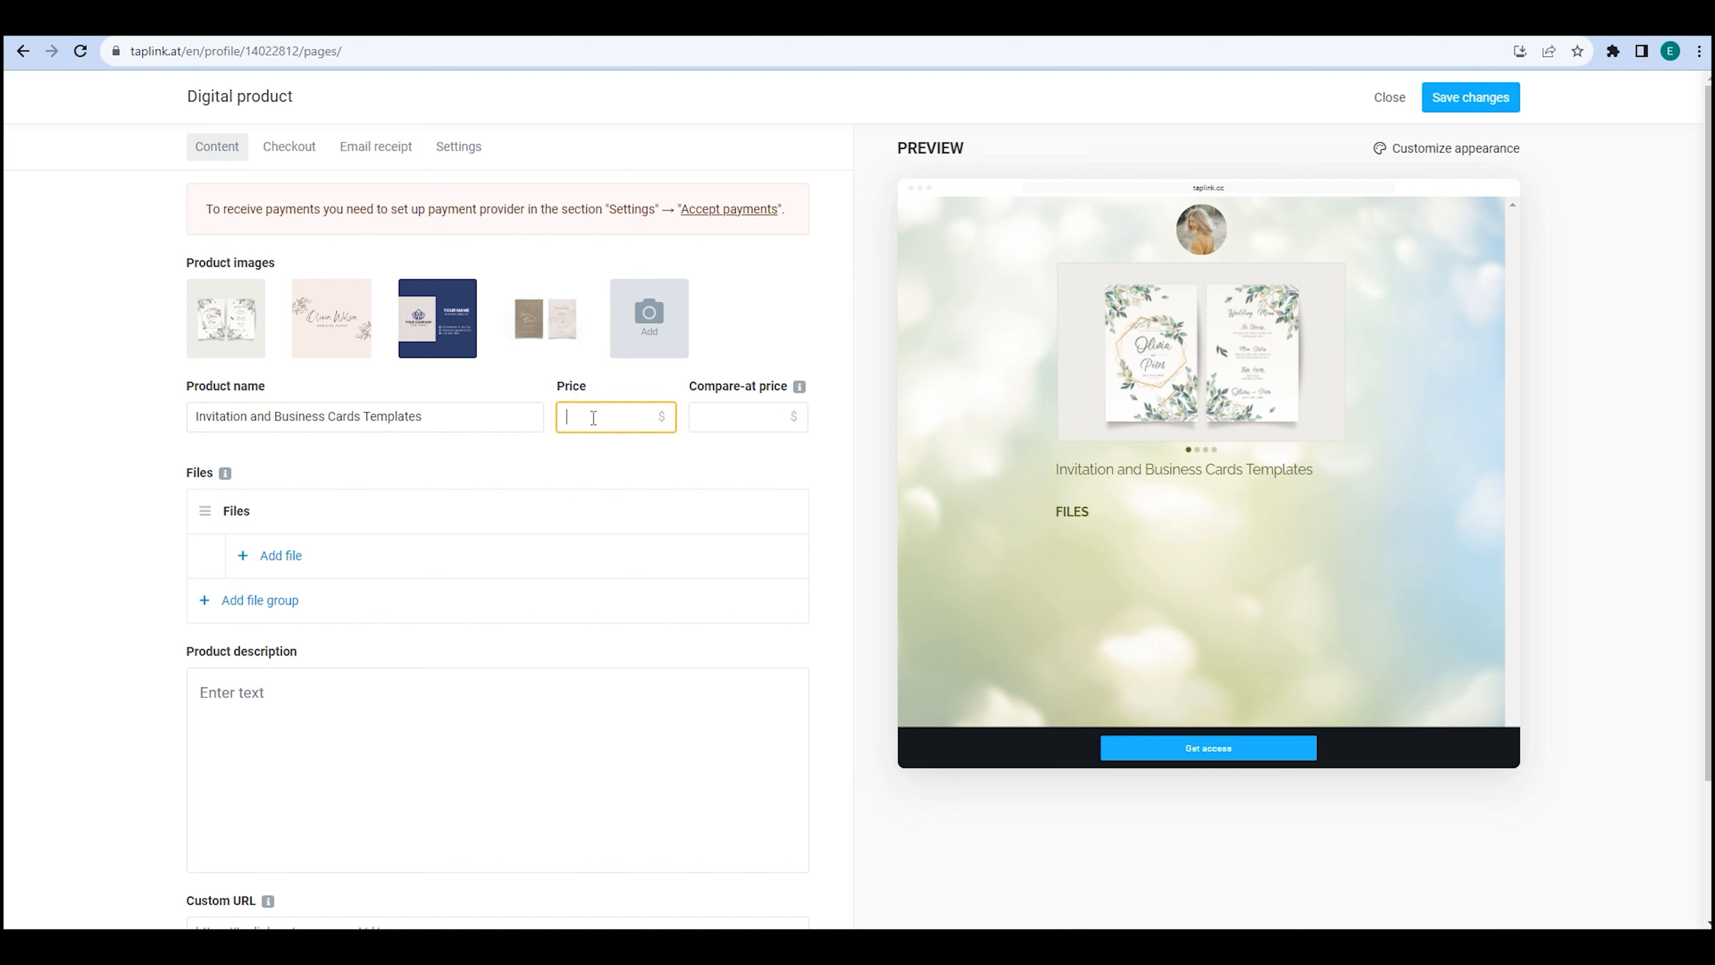
{"action": "type", "text": "100"}
{"action": "left_click", "coordinate": [712, 416]}
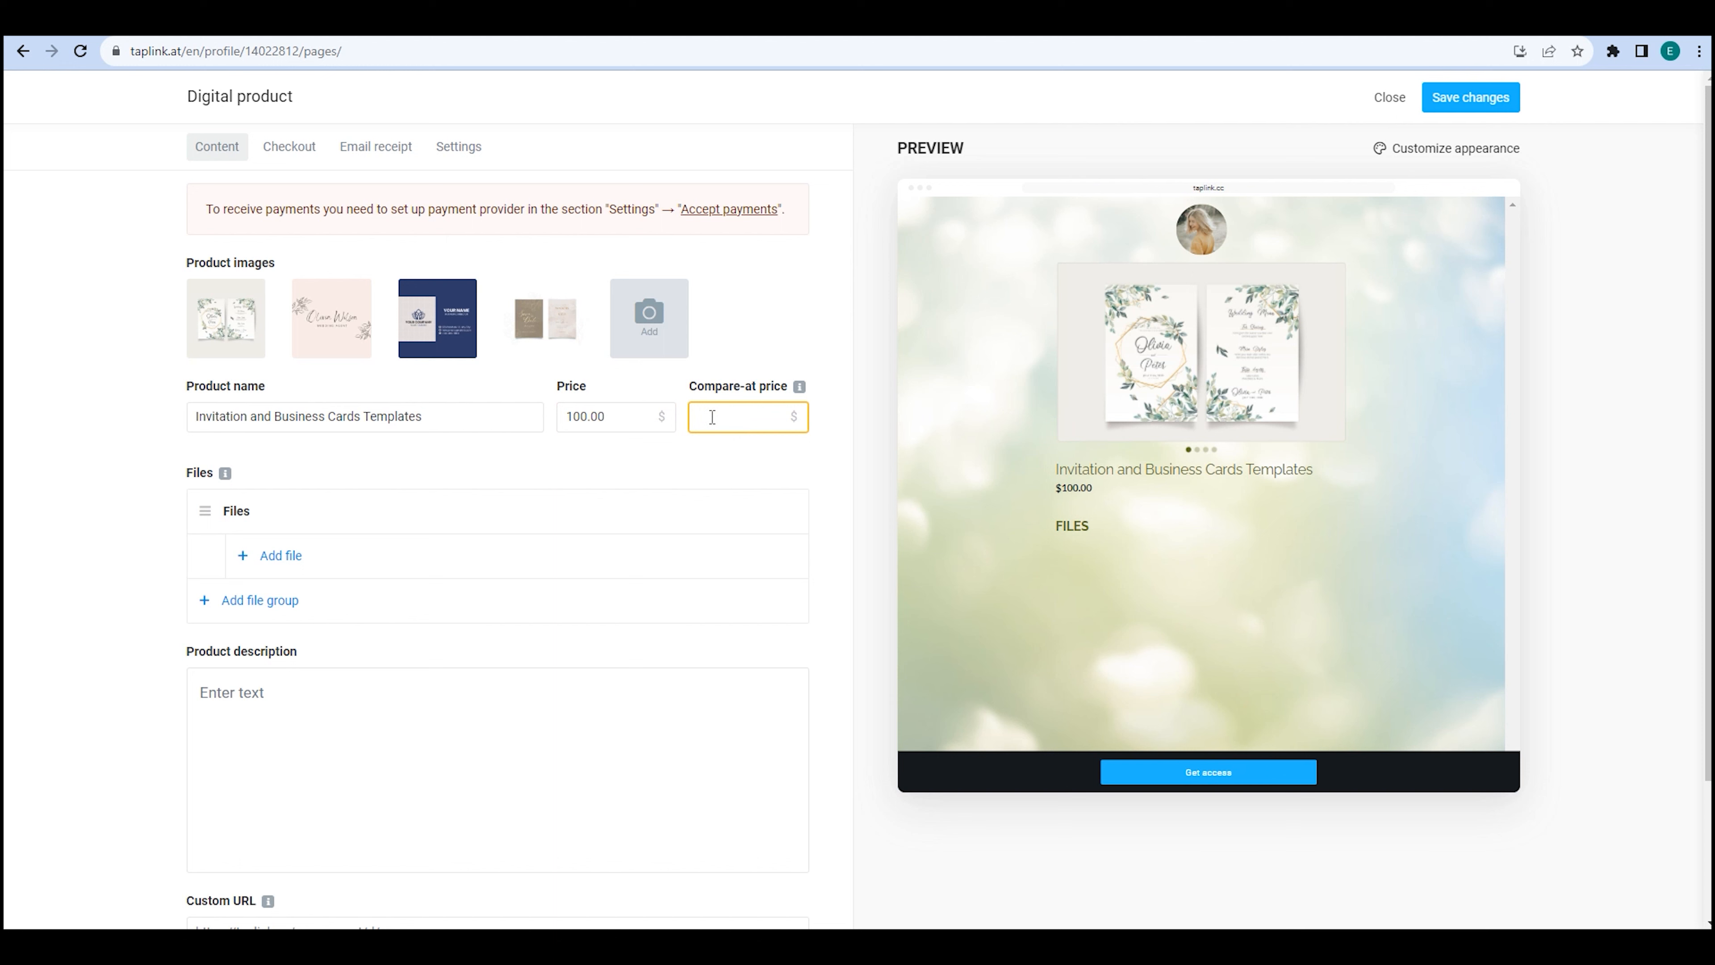
{"action": "left_click", "coordinate": [624, 418]}
{"action": "key", "text": "BackSpace"}
{"action": "key", "text": "BackSpace"}
{"action": "key", "text": "BackSpace"}
{"action": "key", "text": "BackSpace"}
{"action": "key", "text": "BackSpace"}
{"action": "key", "text": "BackSpace"}
{"action": "type", "text": "90"}
{"action": "left_click", "coordinate": [711, 416]}
{"action": "type", "text": "100"}
{"action": "left_click", "coordinate": [717, 462]}
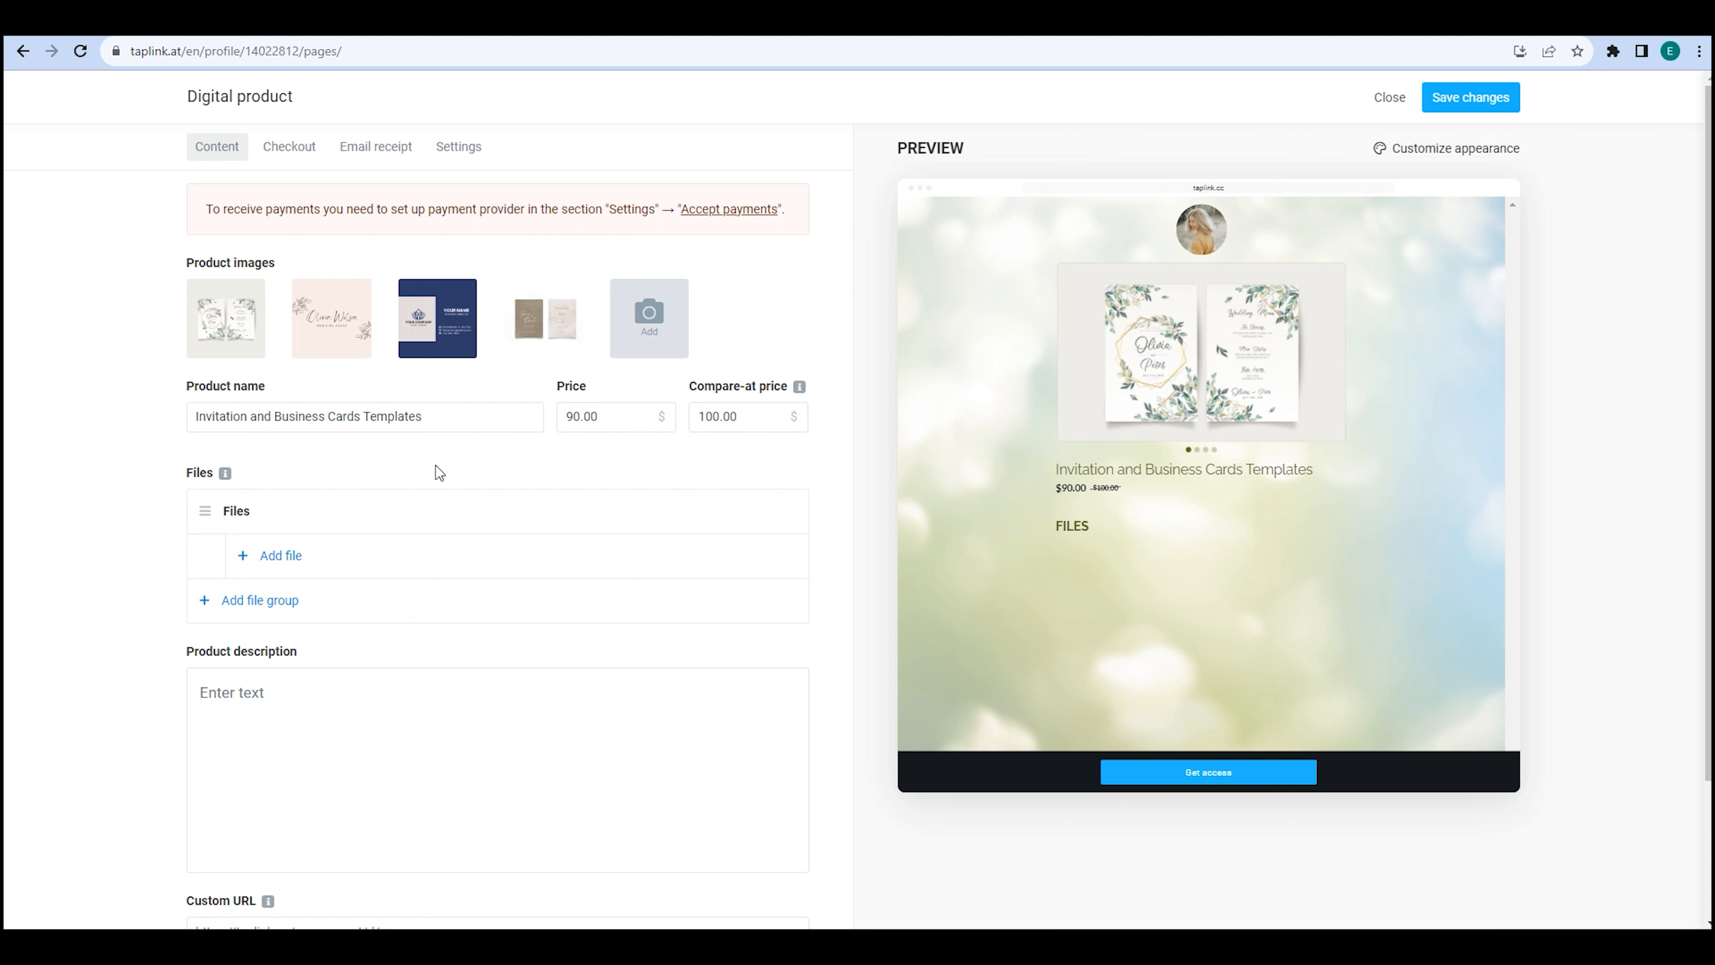
{"action": "mouse_move", "coordinate": [223, 475]}
Look at the add-file and new-group options, then cancel both without changes.
{"action": "left_click", "coordinate": [280, 562]}
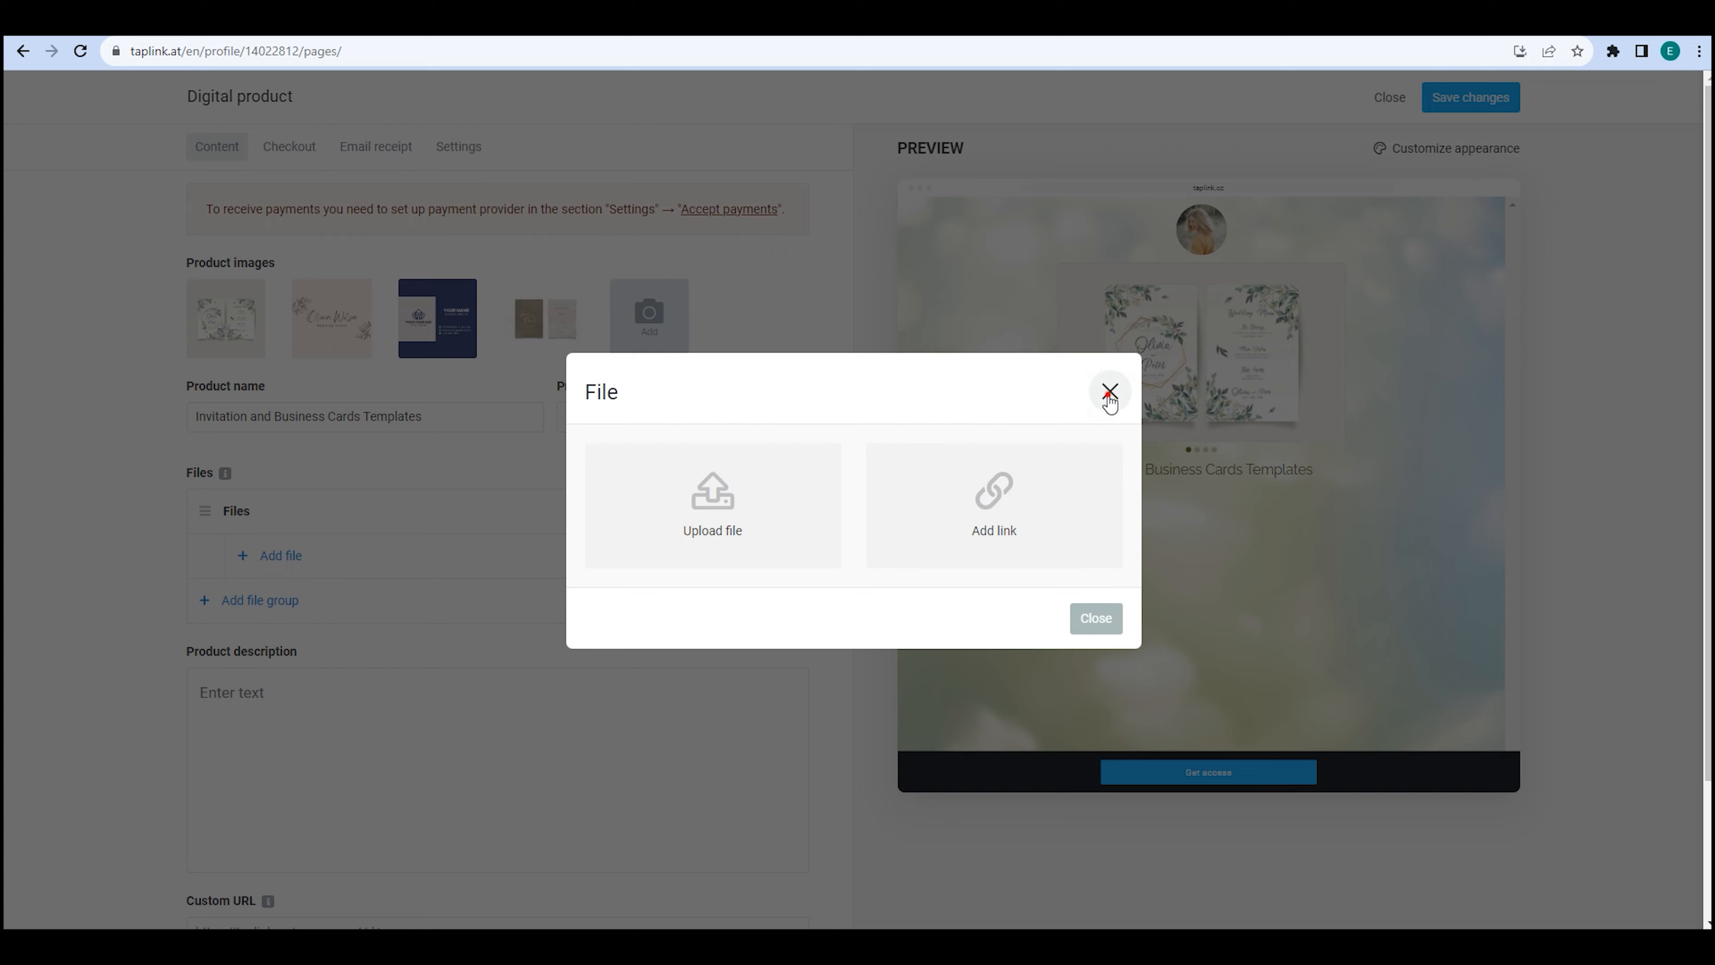
{"action": "left_click", "coordinate": [1109, 390]}
{"action": "left_click", "coordinate": [294, 602]}
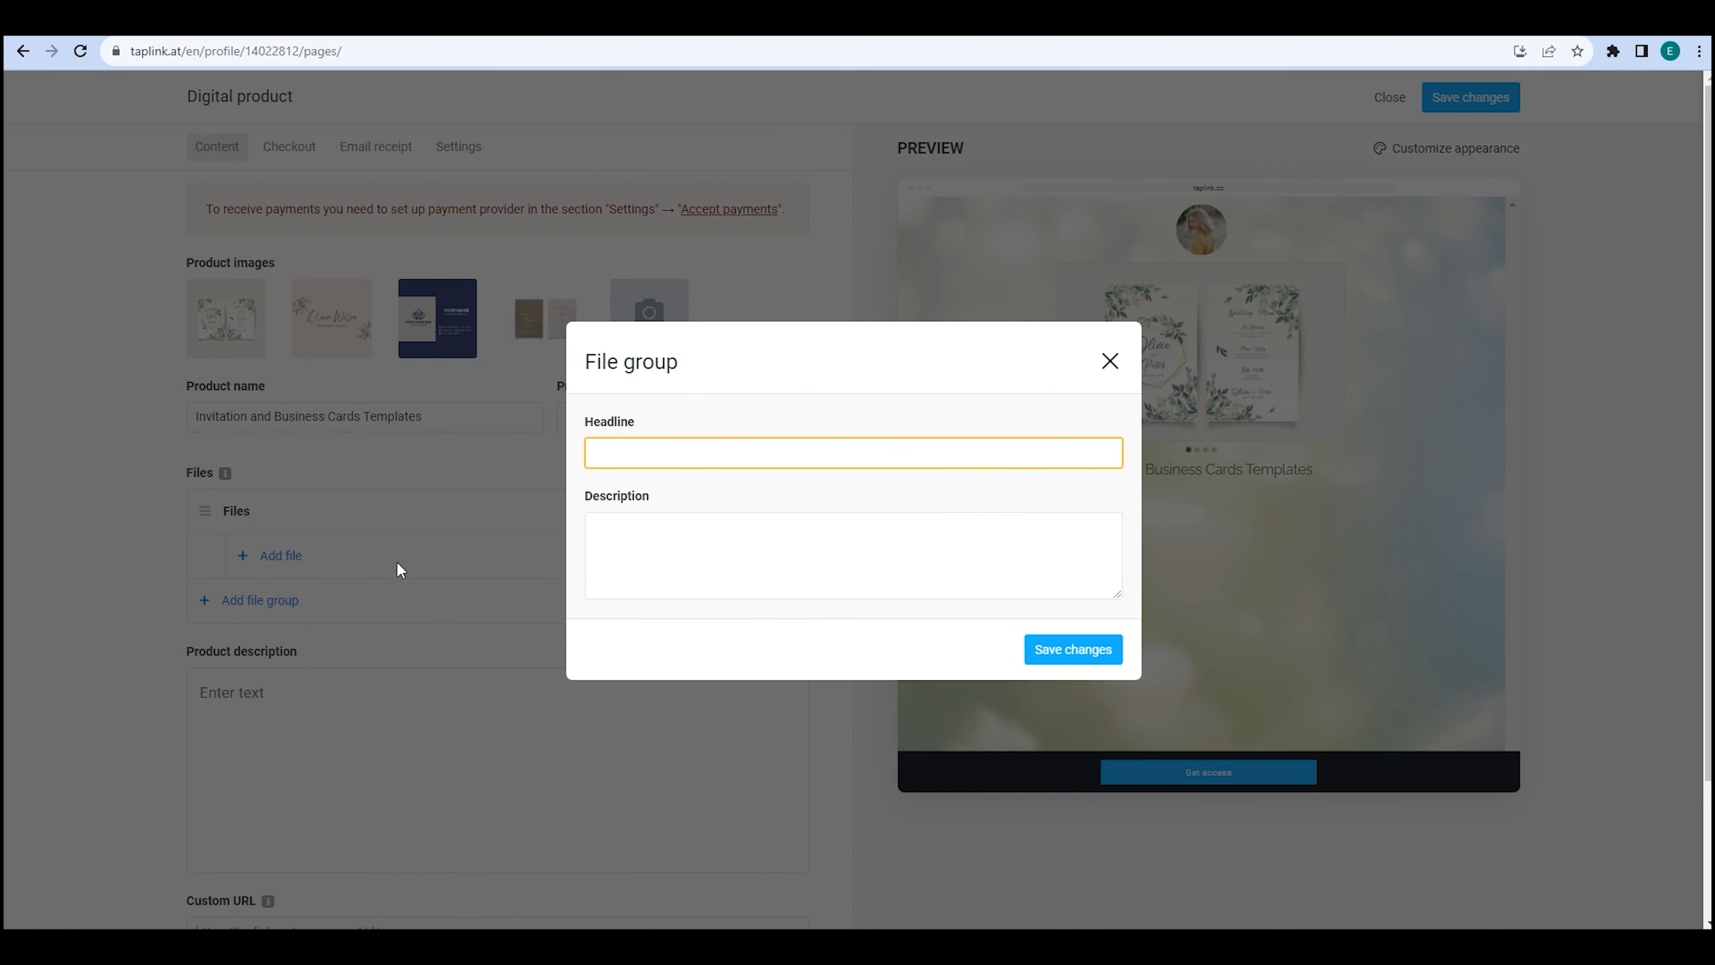
{"action": "left_click", "coordinate": [1110, 361]}
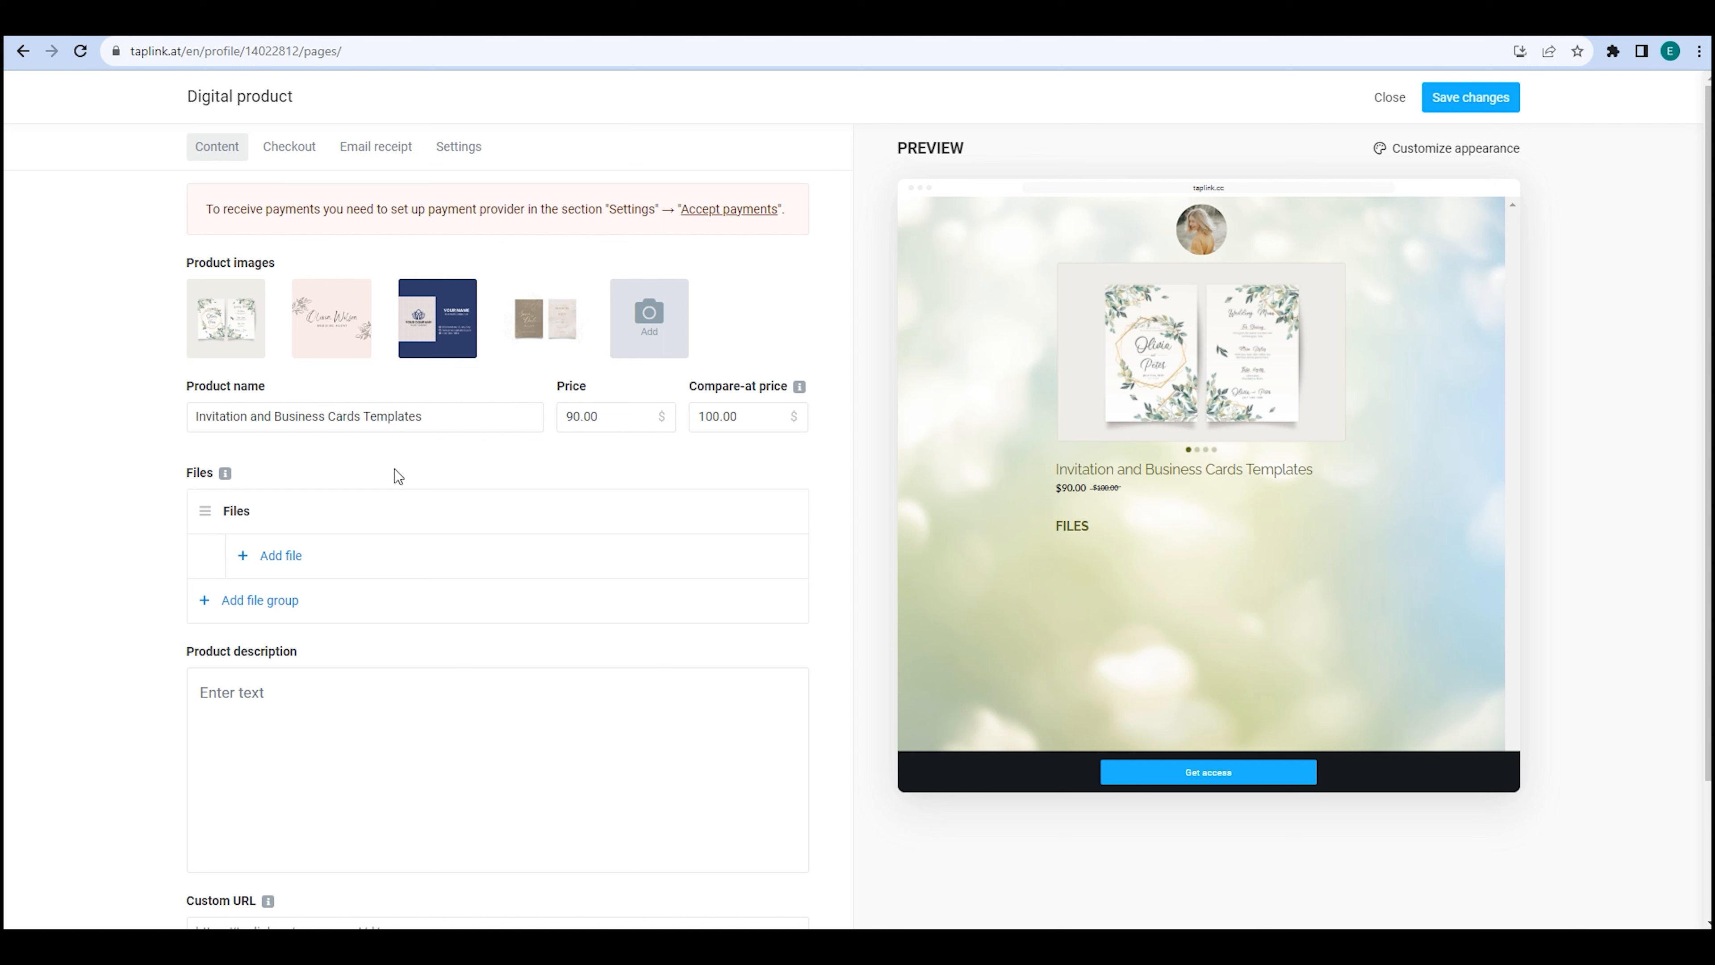
Rename the Files group headline to 'Invitations' and save it.
{"action": "left_click", "coordinate": [238, 512]}
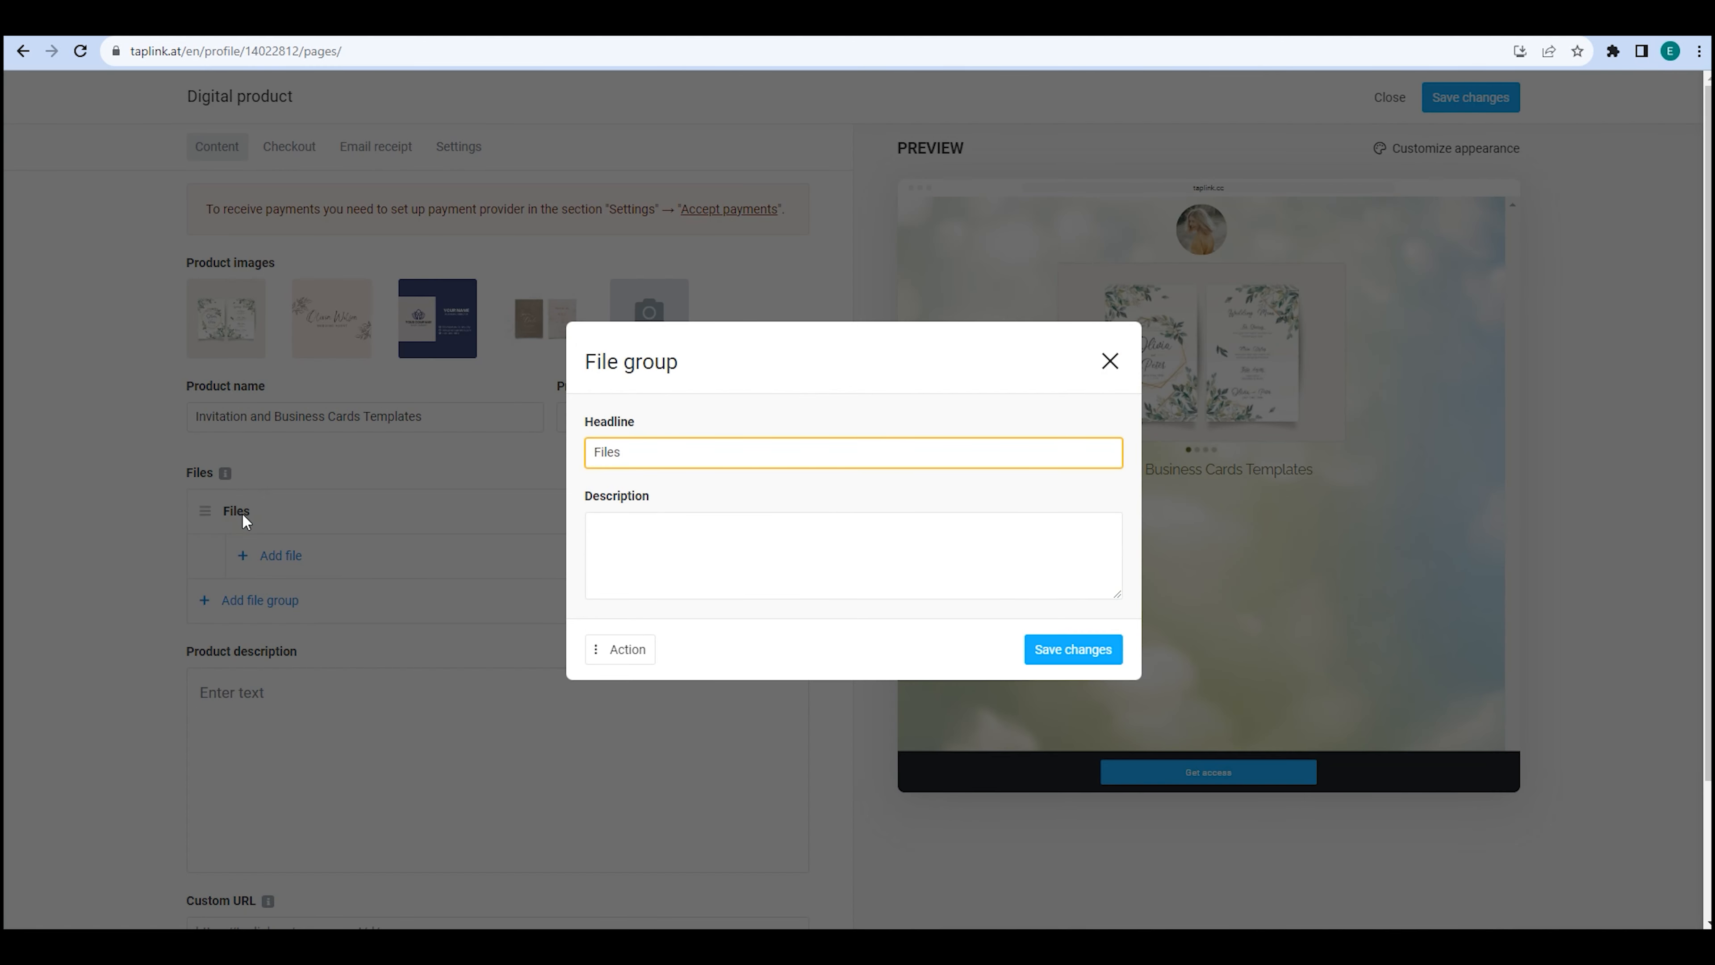
{"action": "key", "text": "BackSpace"}
{"action": "key", "text": "BackSpace"}
{"action": "key", "text": "BackSpace"}
{"action": "key", "text": "BackSpace"}
{"action": "key", "text": "BackSpace"}
{"action": "type", "text": "Invitations"}
{"action": "left_click", "coordinate": [620, 527]}
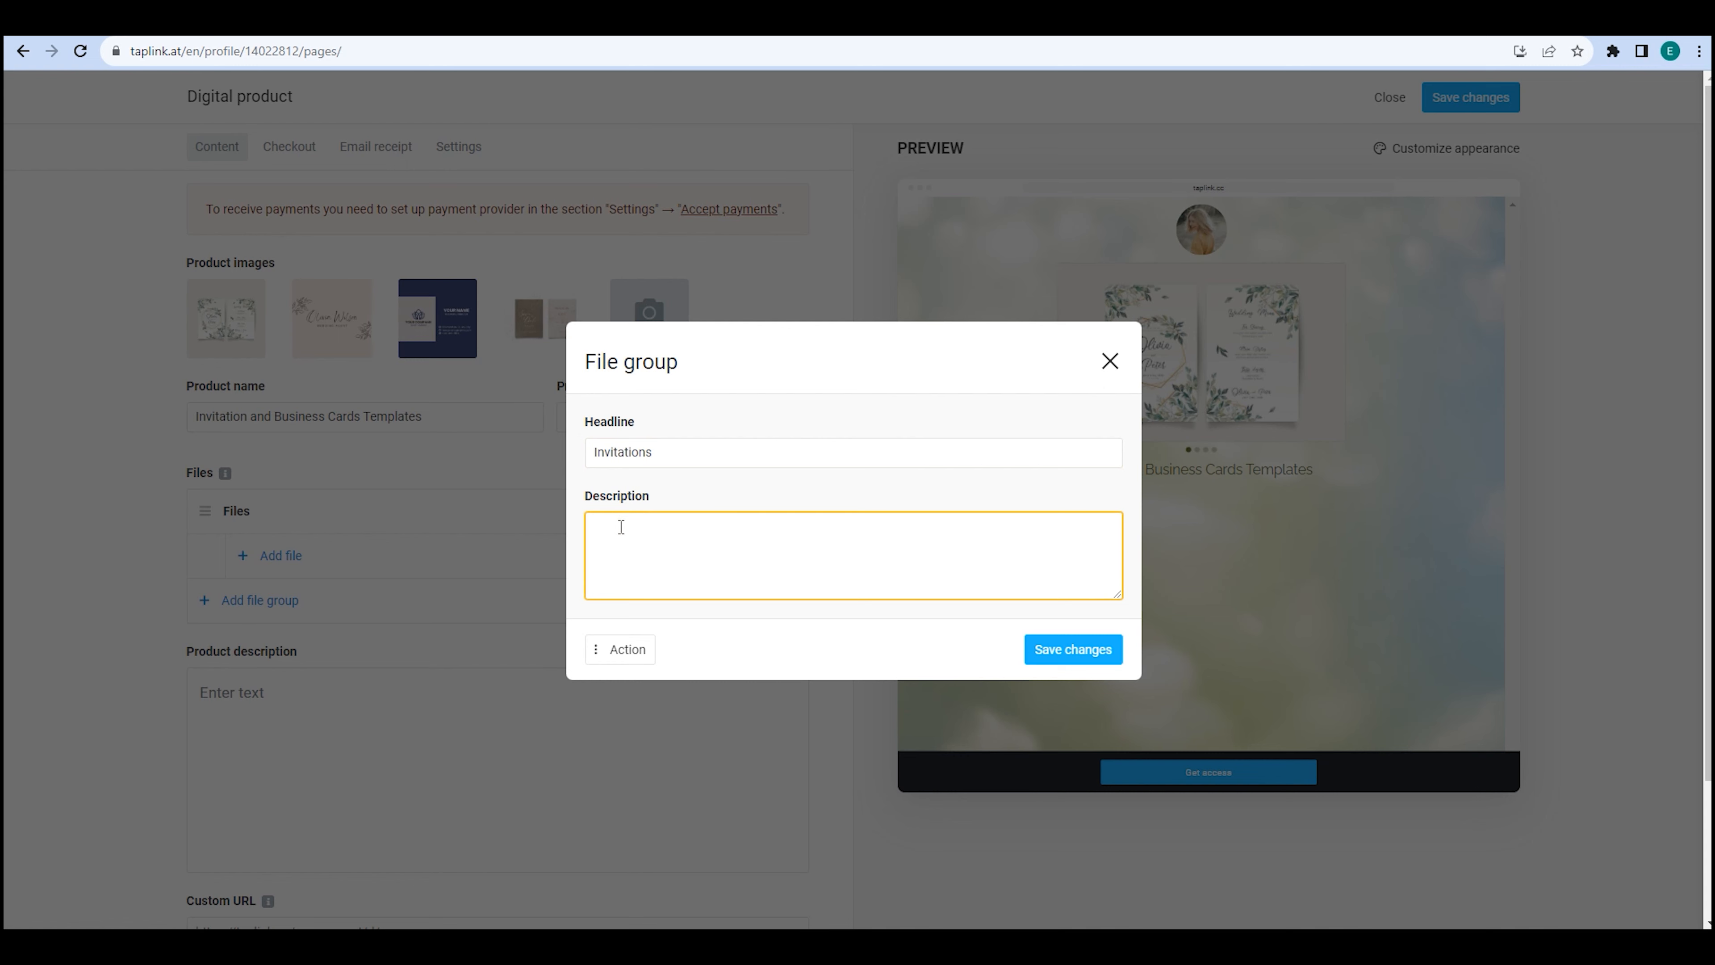
{"action": "left_click", "coordinate": [1040, 647]}
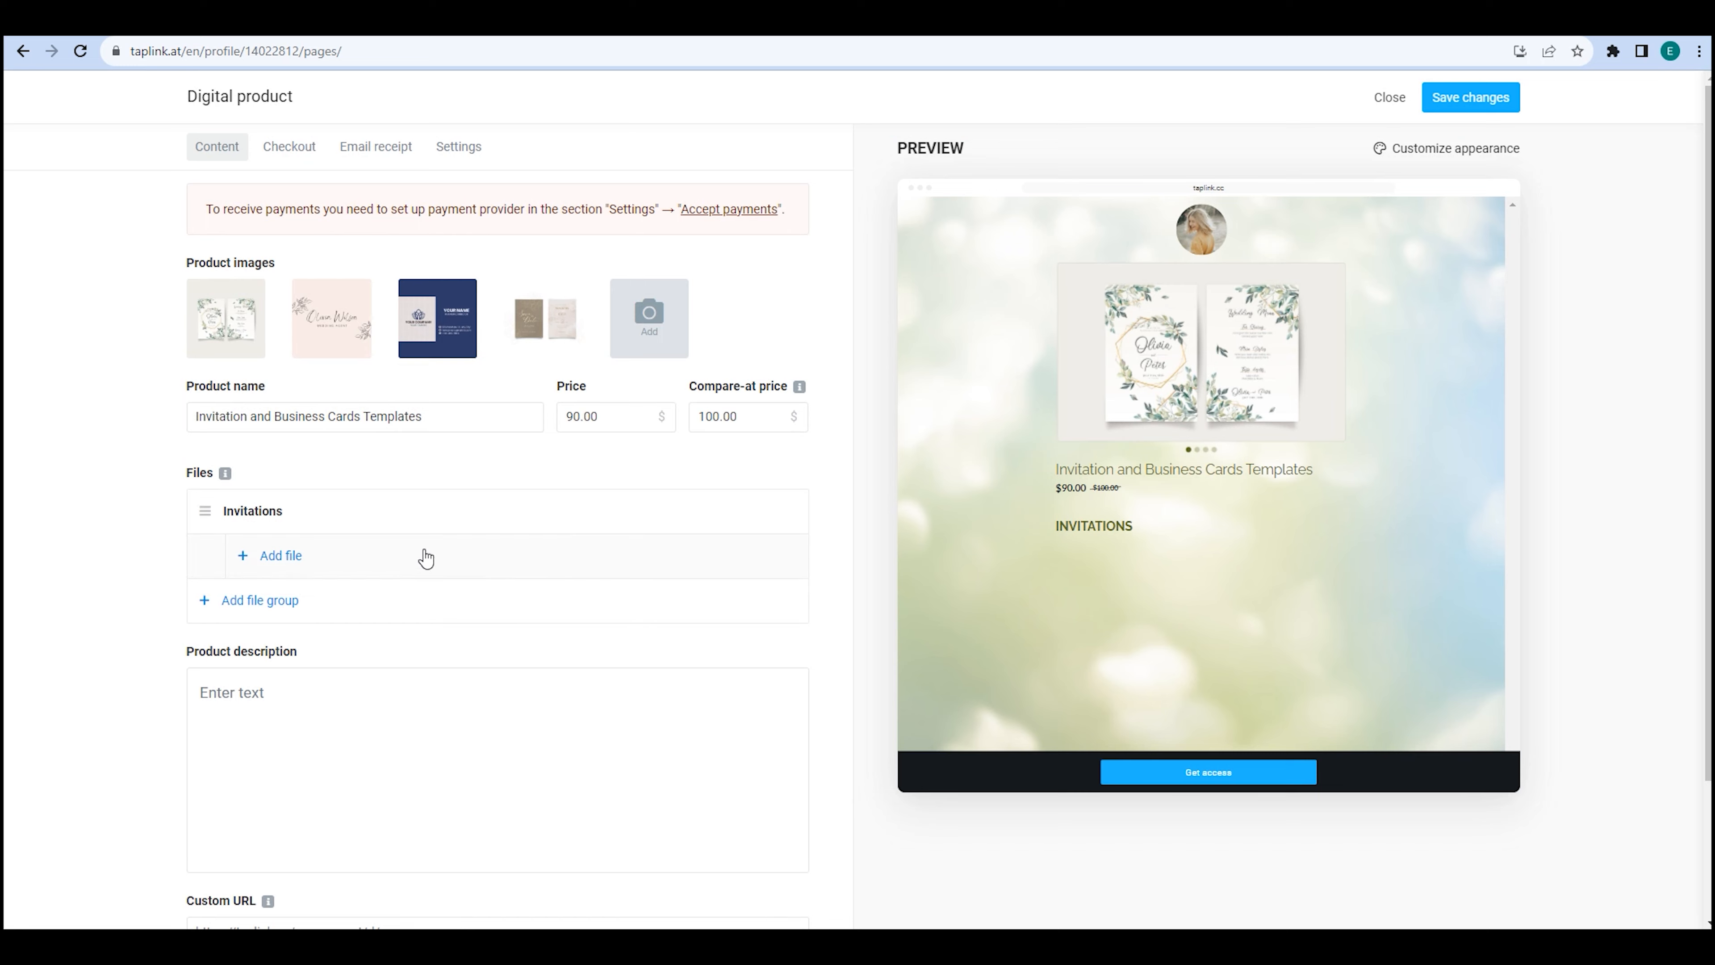
{"action": "left_click", "coordinate": [308, 555]}
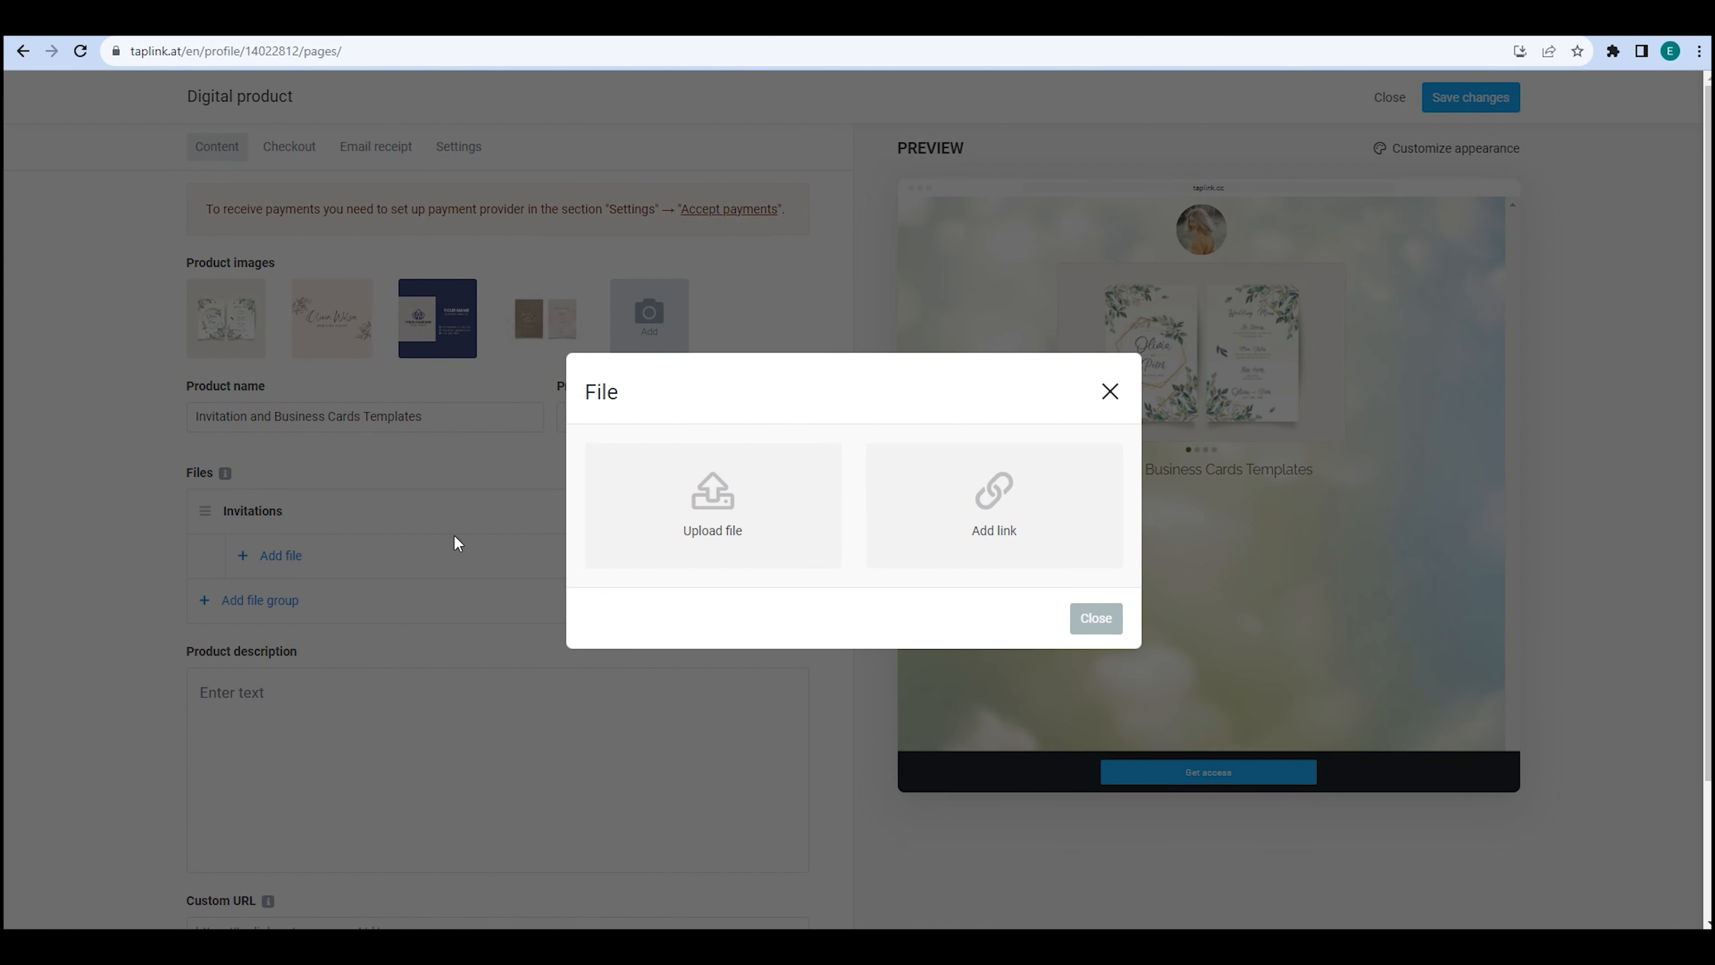
Upload invitation1.eps into the Invitations group as Invitation #1.
{"action": "left_click", "coordinate": [725, 532]}
{"action": "type", "text": "Invitation #1"}
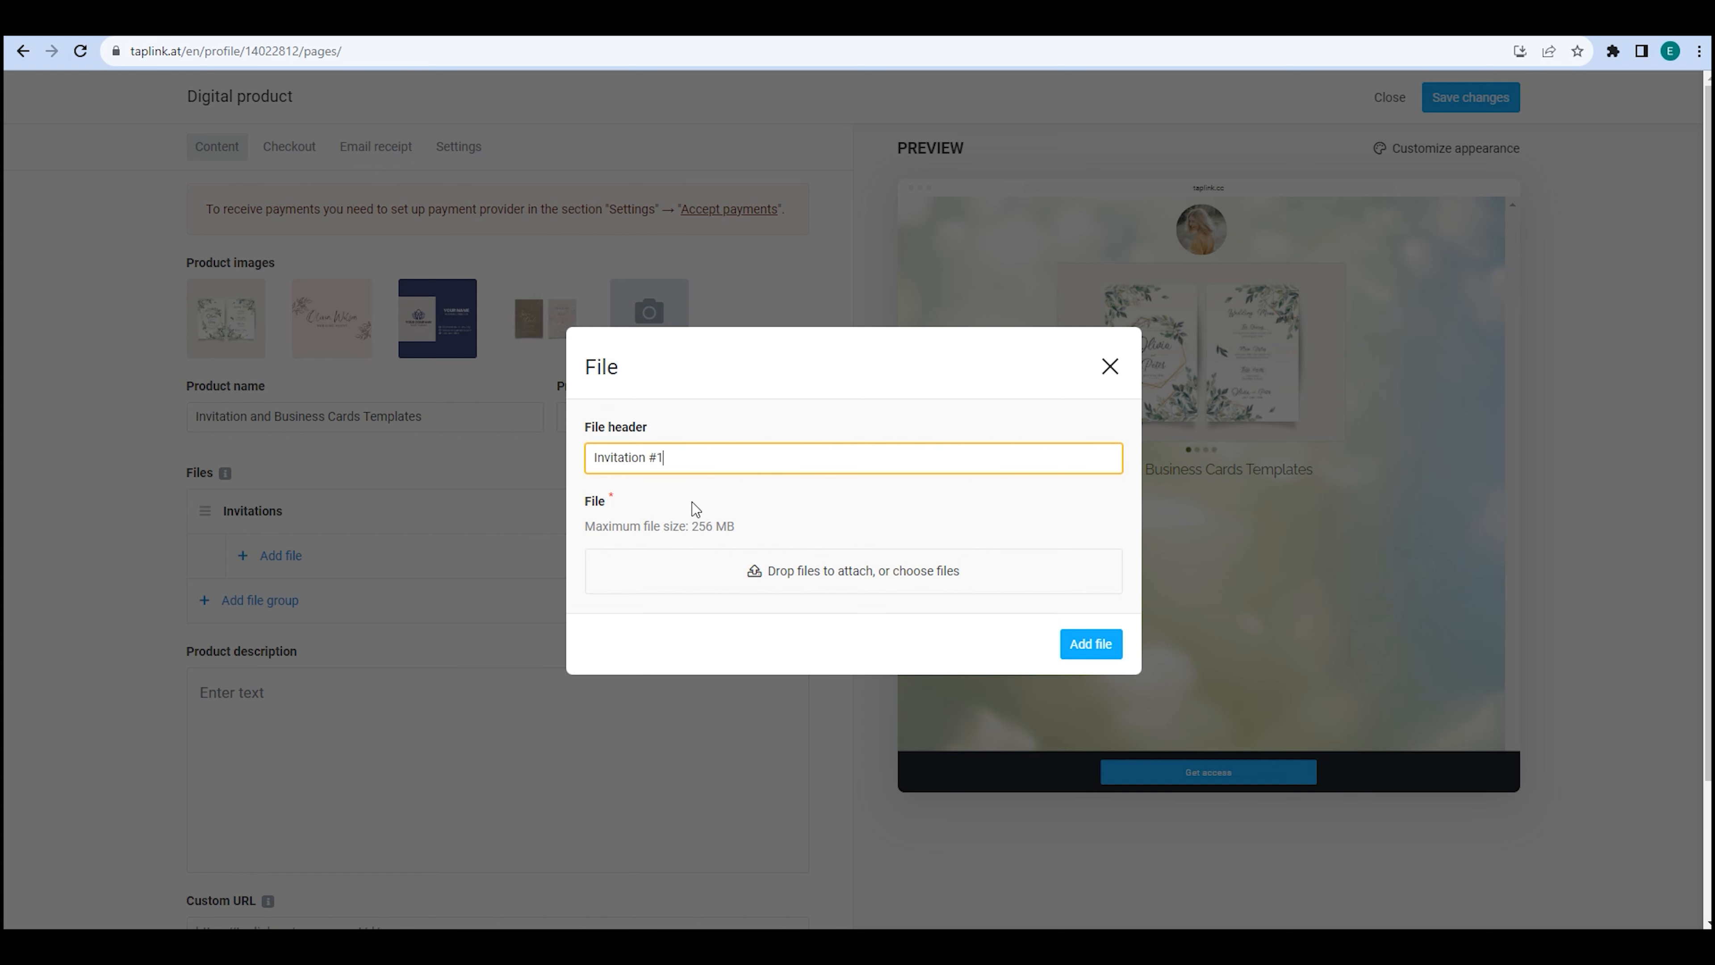
{"action": "left_click", "coordinate": [766, 580]}
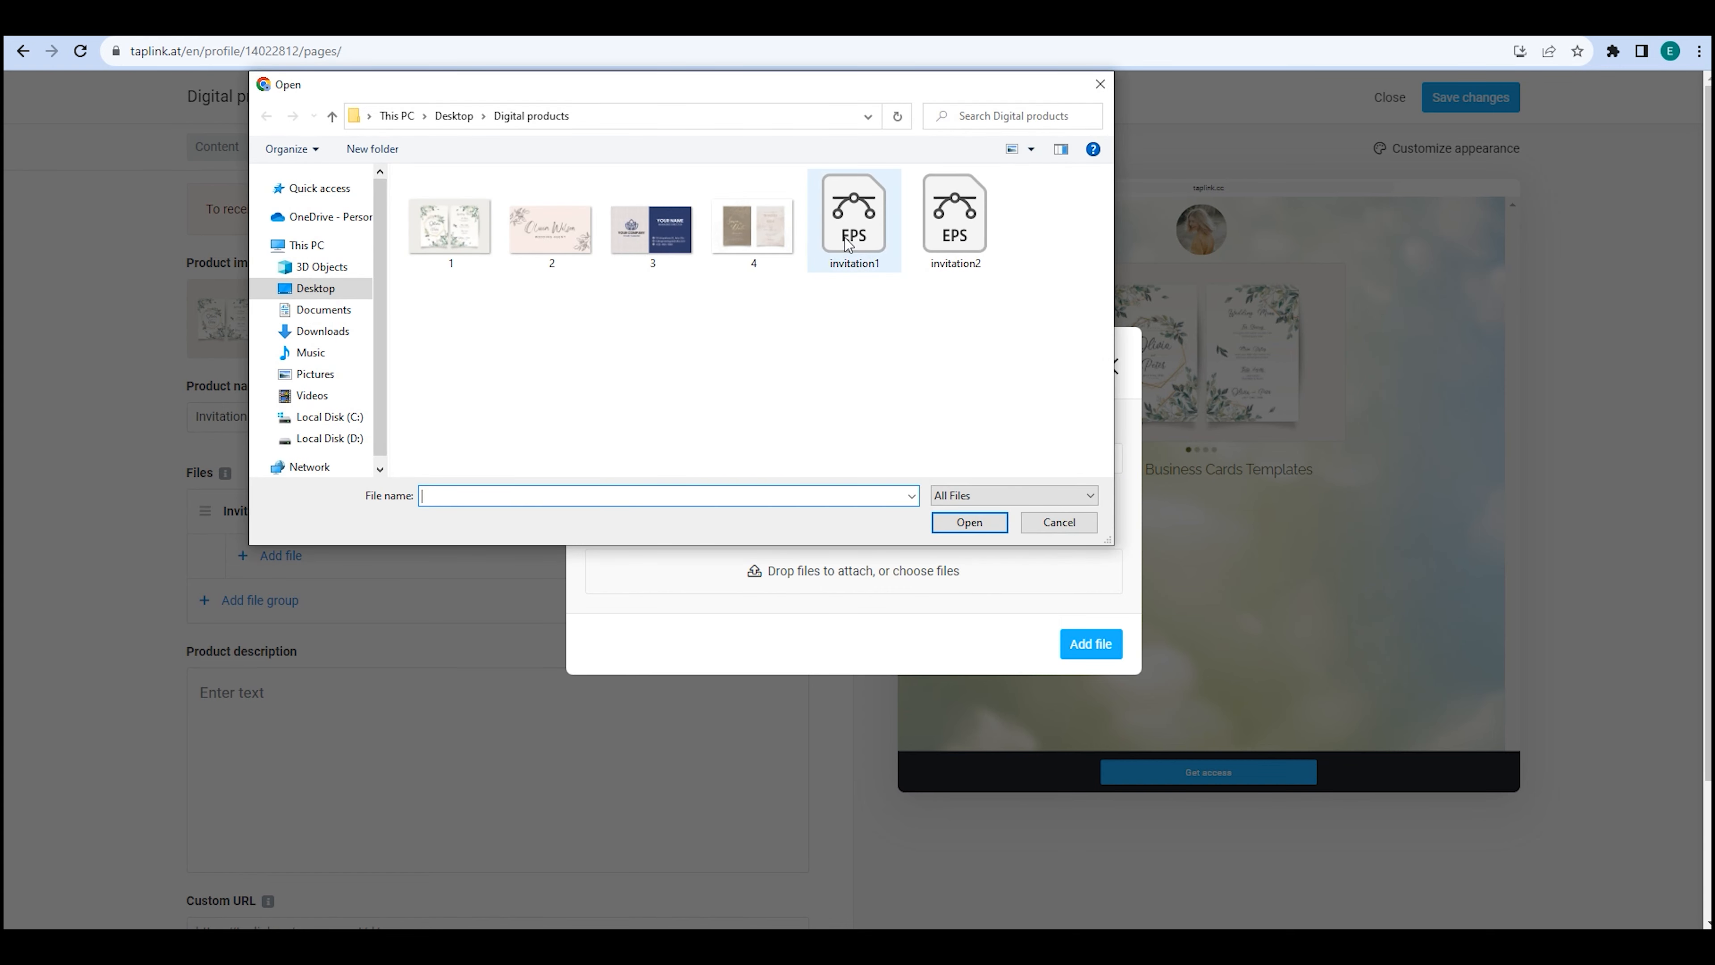
{"action": "double_click", "coordinate": [844, 236]}
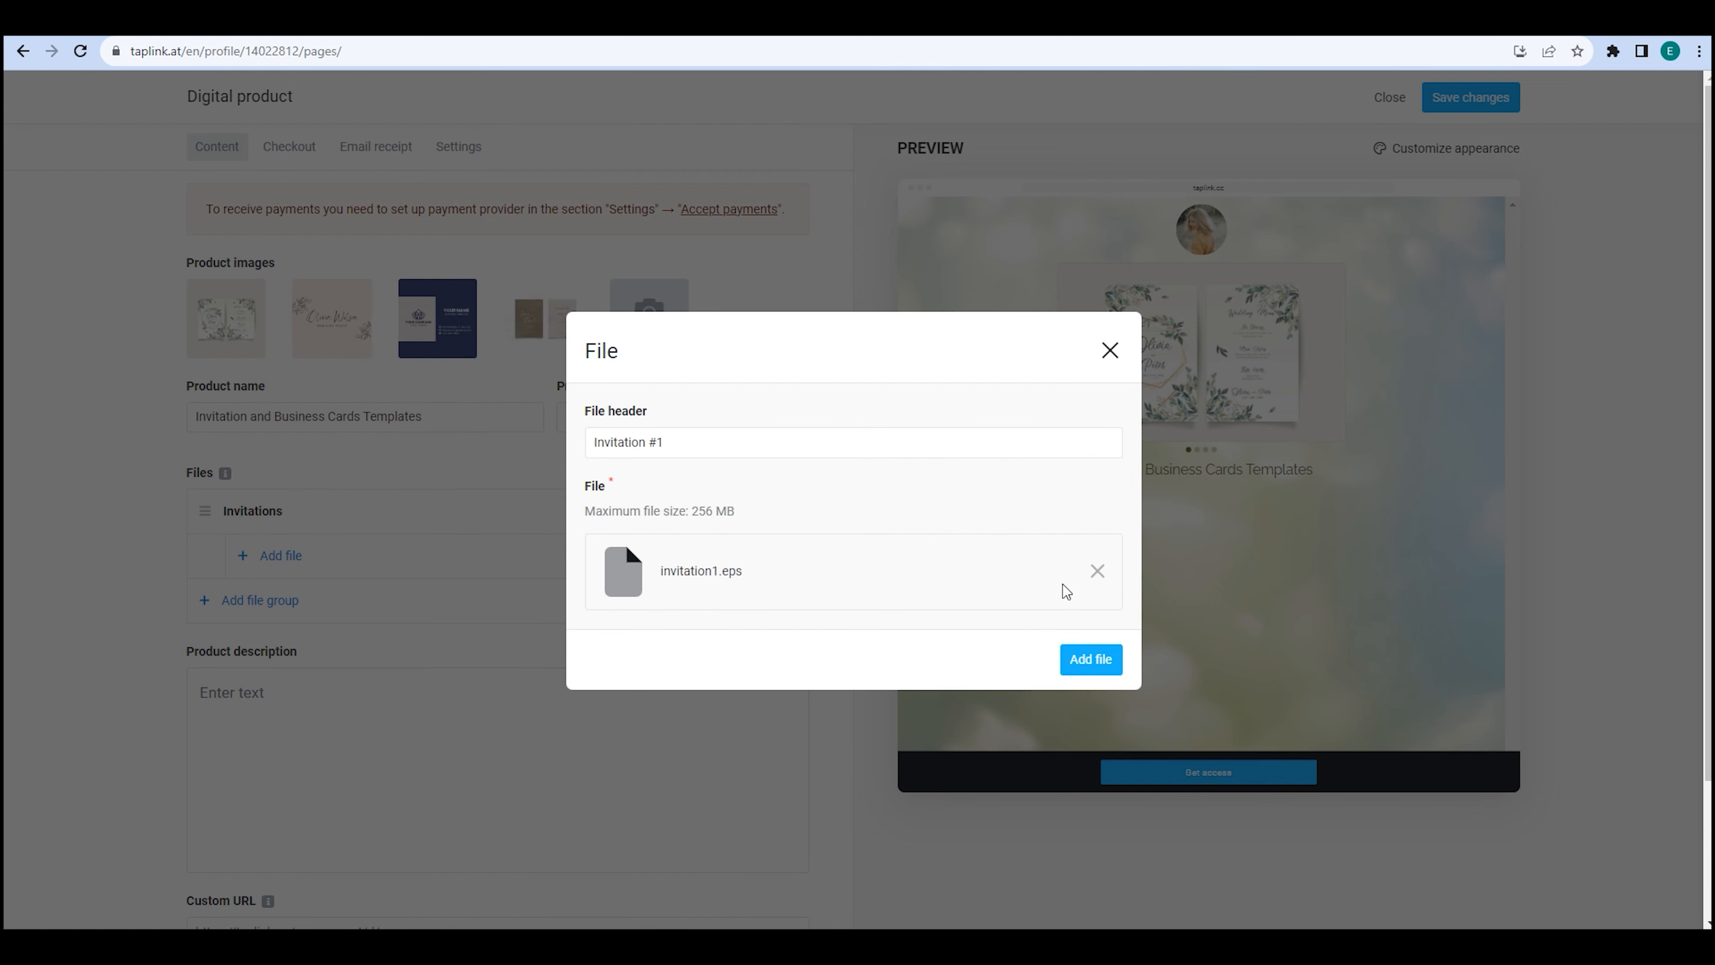
{"action": "left_click", "coordinate": [1088, 653]}
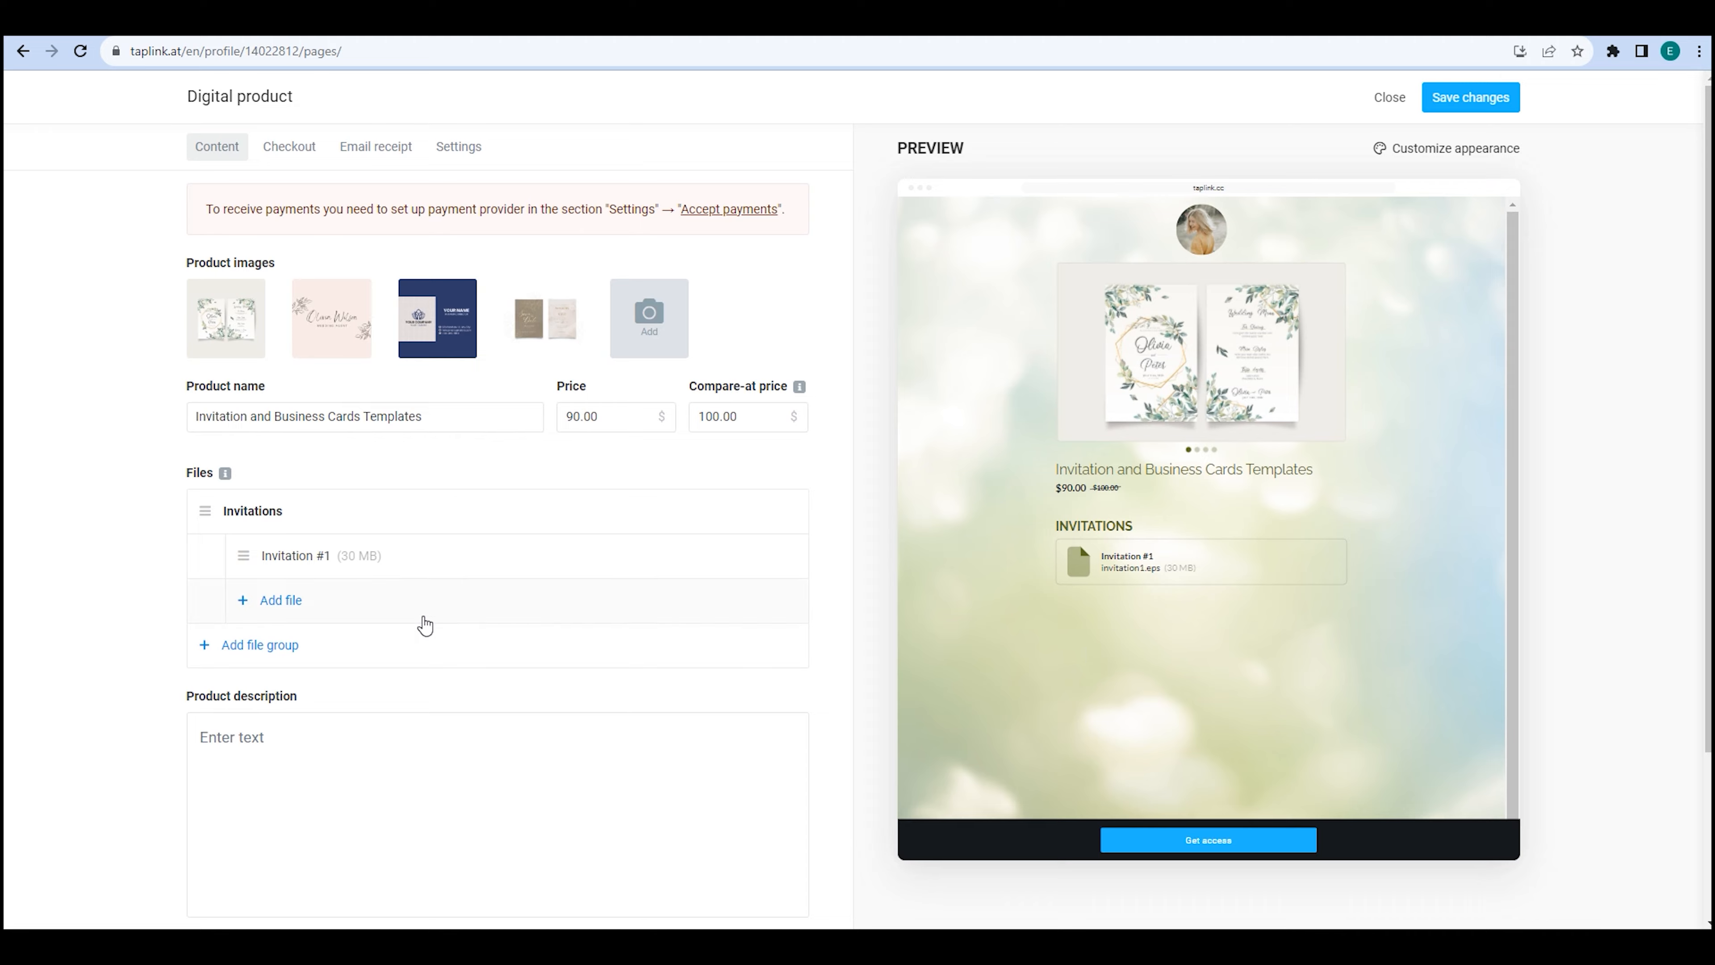
Upload invitation2.eps into the Invitations group as Invitation #2.
{"action": "left_click", "coordinate": [349, 600]}
{"action": "left_click", "coordinate": [724, 521]}
{"action": "type", "text": "Invi"}
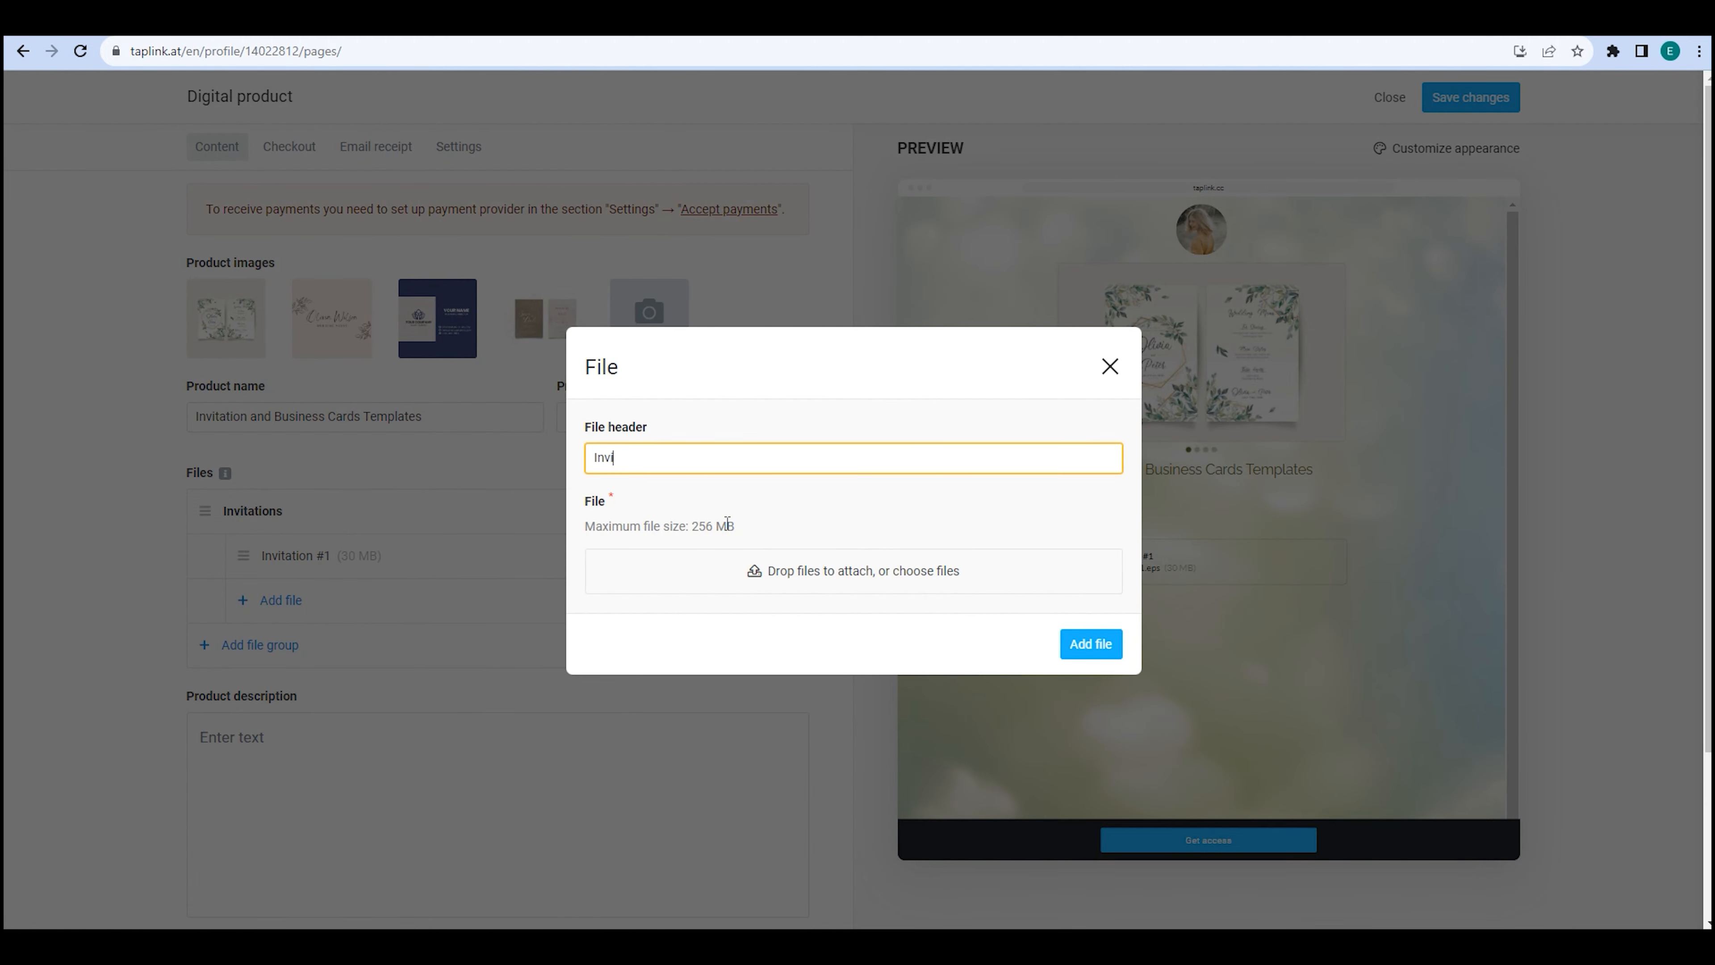
{"action": "type", "text": "tation #2"}
{"action": "left_click", "coordinate": [792, 571]}
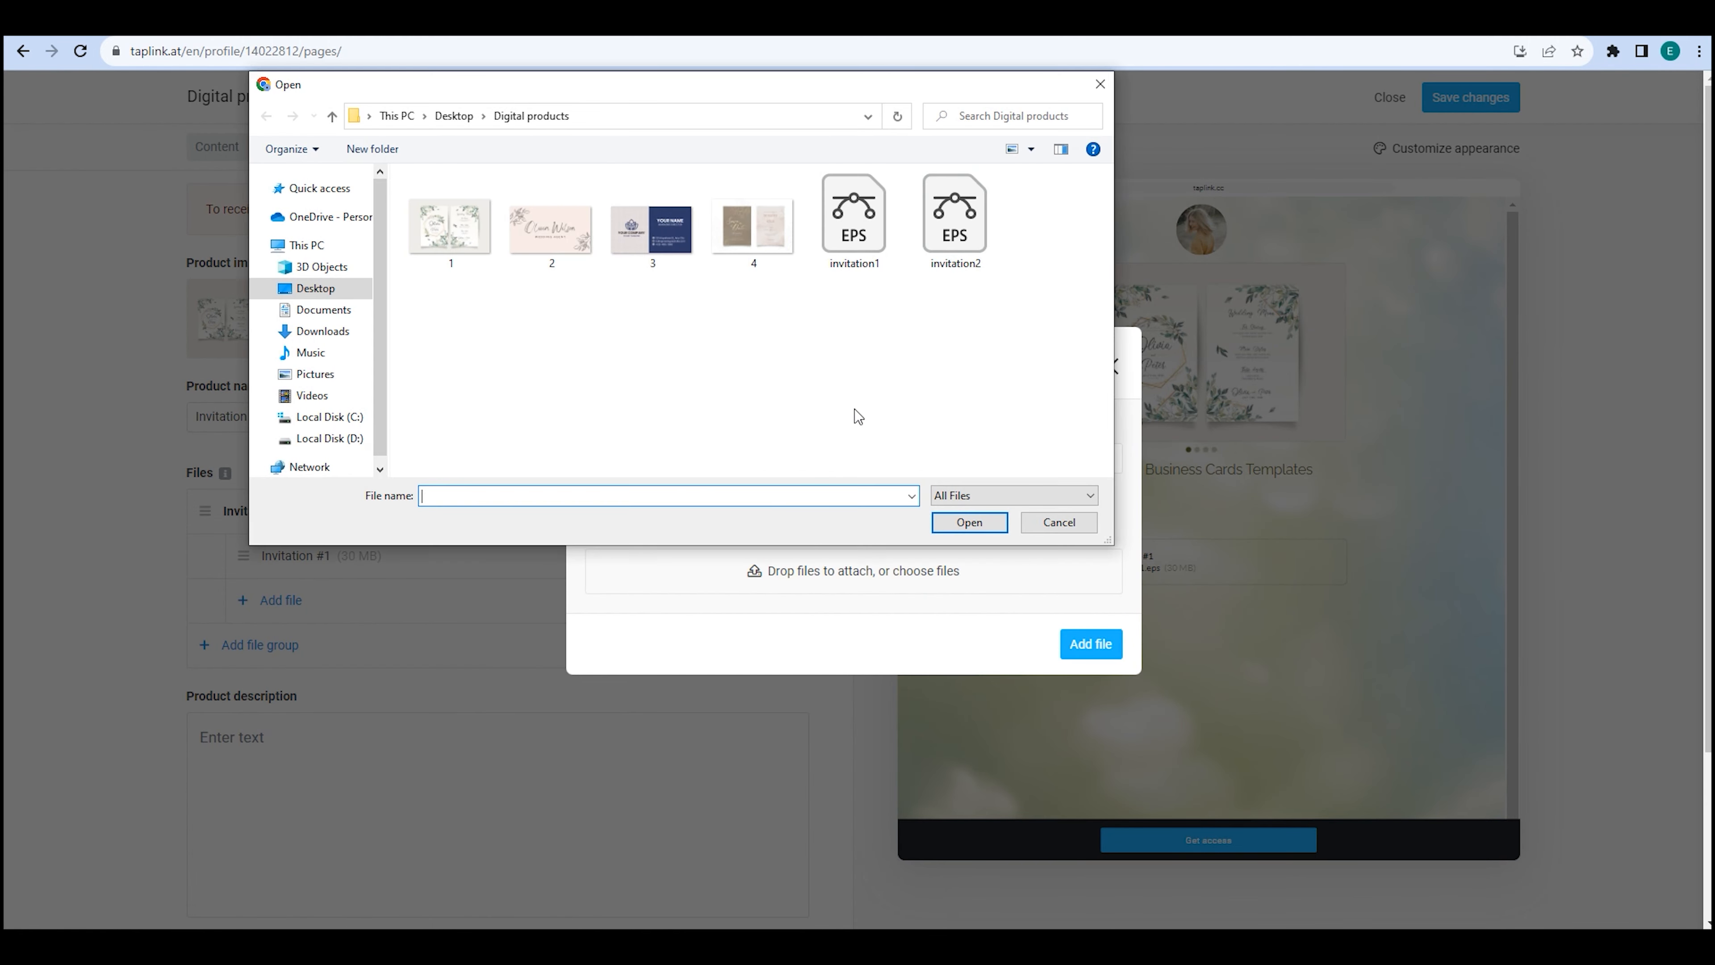
{"action": "double_click", "coordinate": [952, 228]}
{"action": "left_click", "coordinate": [1094, 658]}
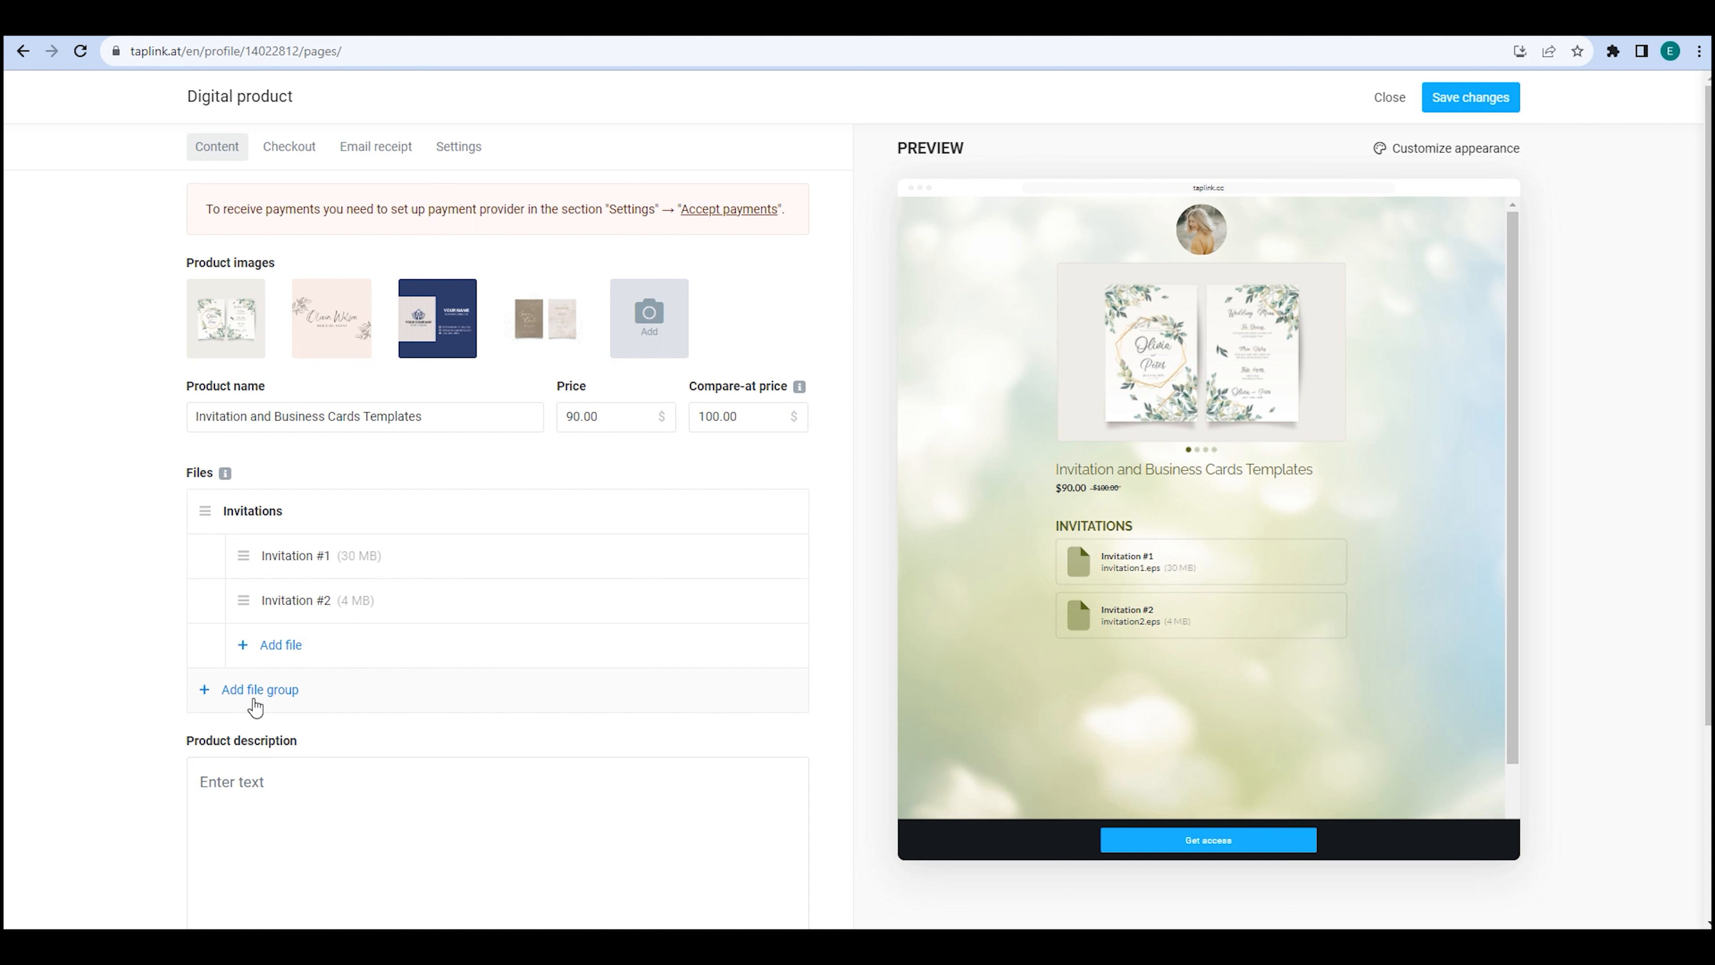
Create a new file group named 'Business Cards'.
{"action": "left_click", "coordinate": [256, 690]}
{"action": "type", "text": "Business Cards"}
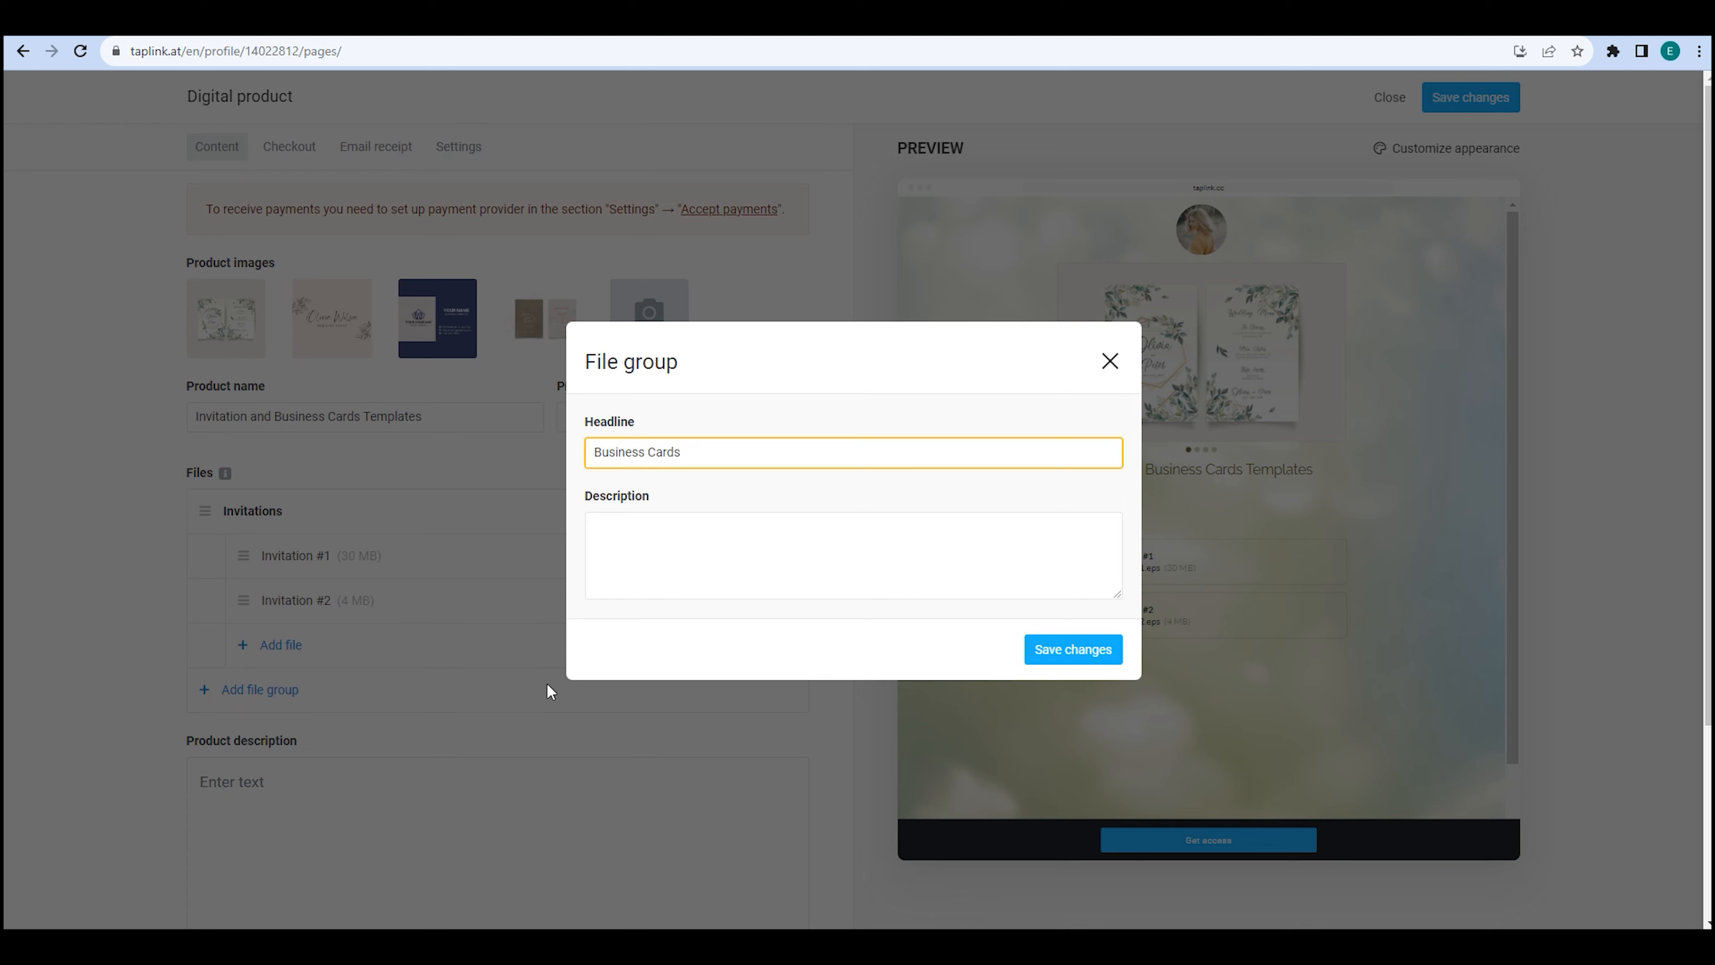
{"action": "left_click", "coordinate": [1070, 650]}
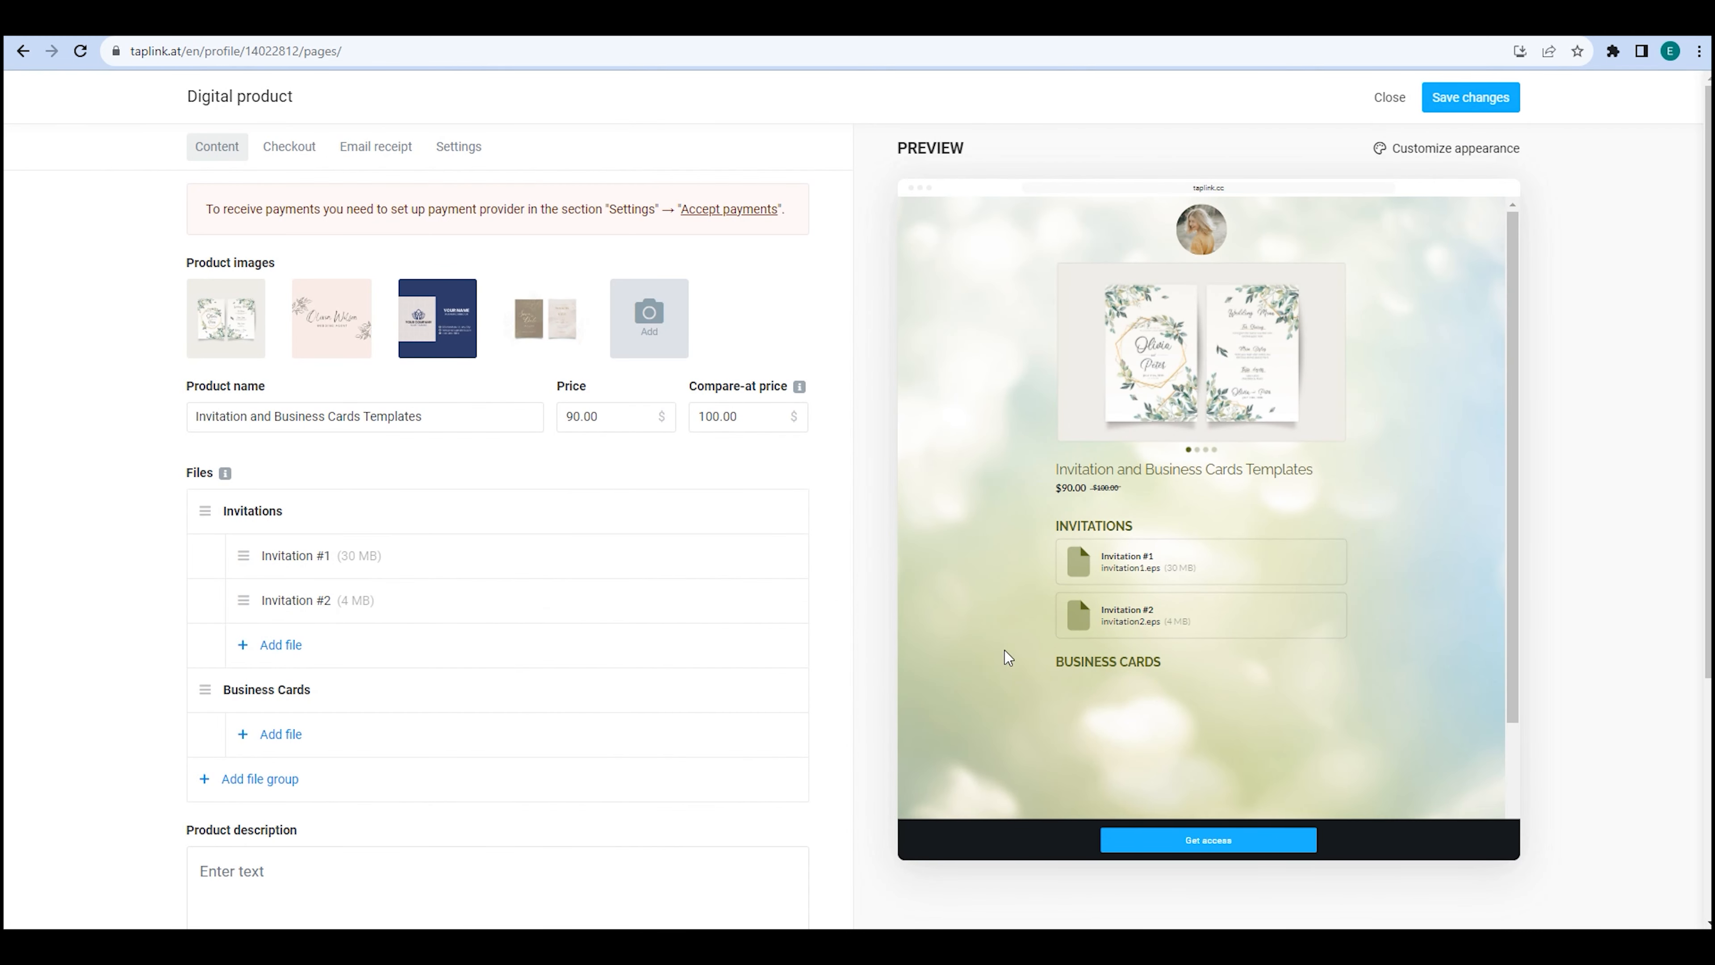
Add link files 'Business Card #1' and 'Business Card #2' with pasted share URLs.
{"action": "left_click", "coordinate": [320, 735]}
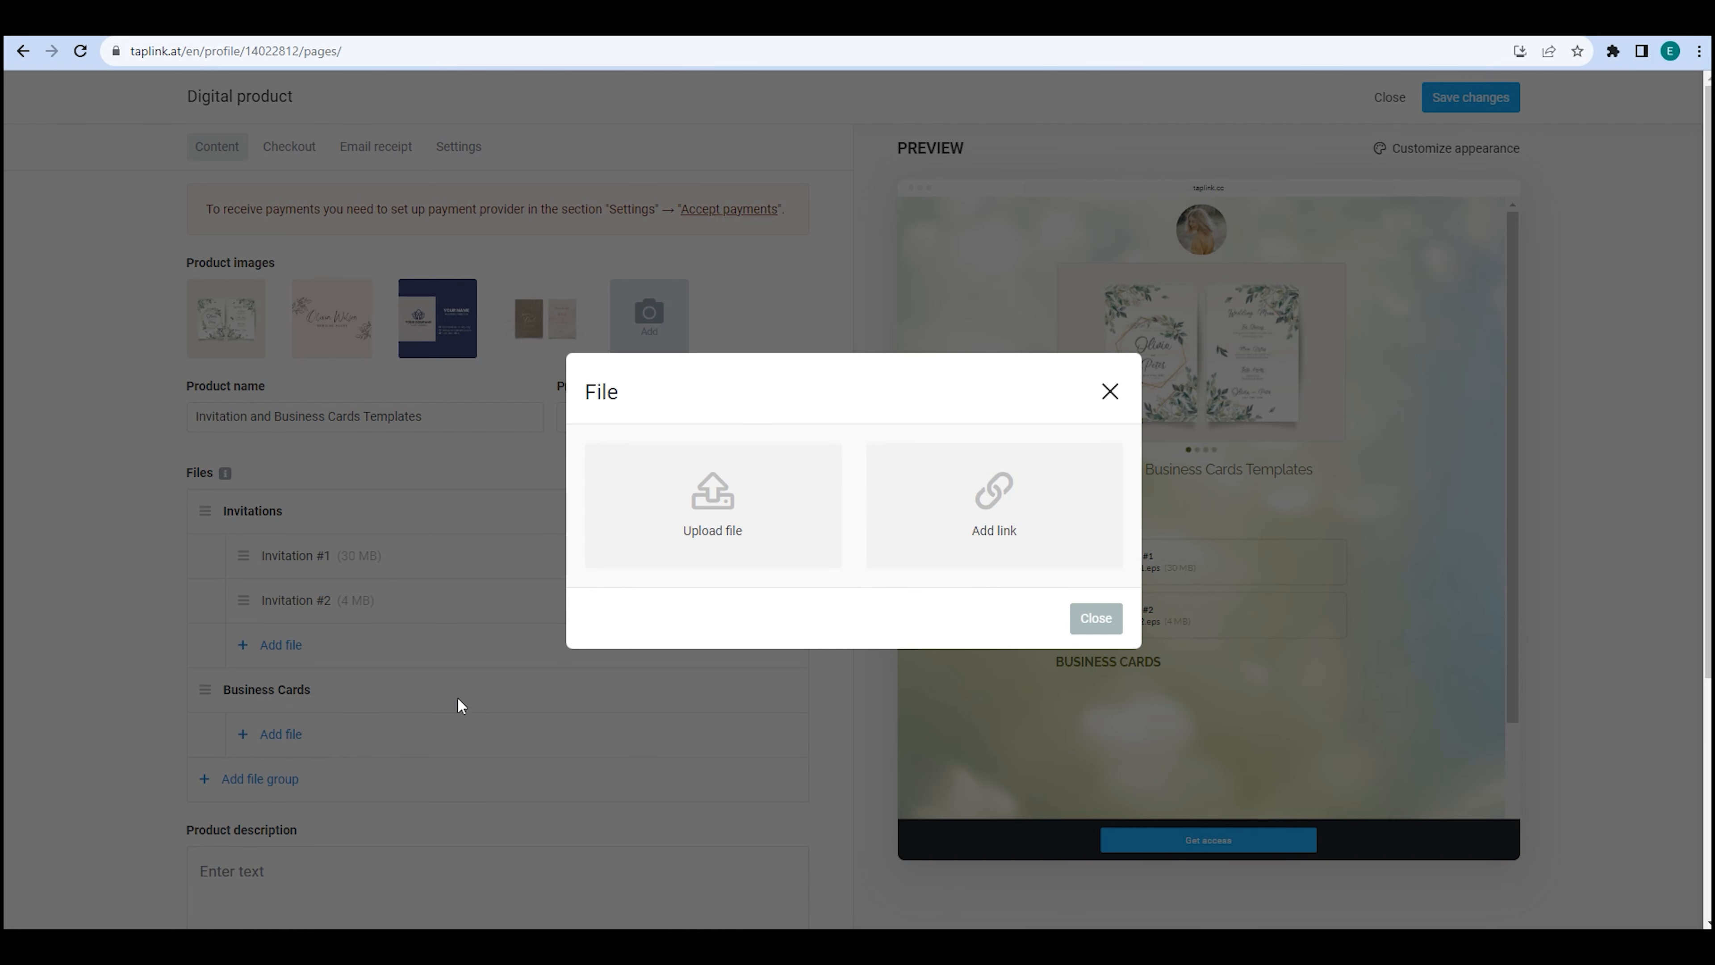
{"action": "left_click", "coordinate": [968, 551]}
{"action": "type", "text": "Bus"}
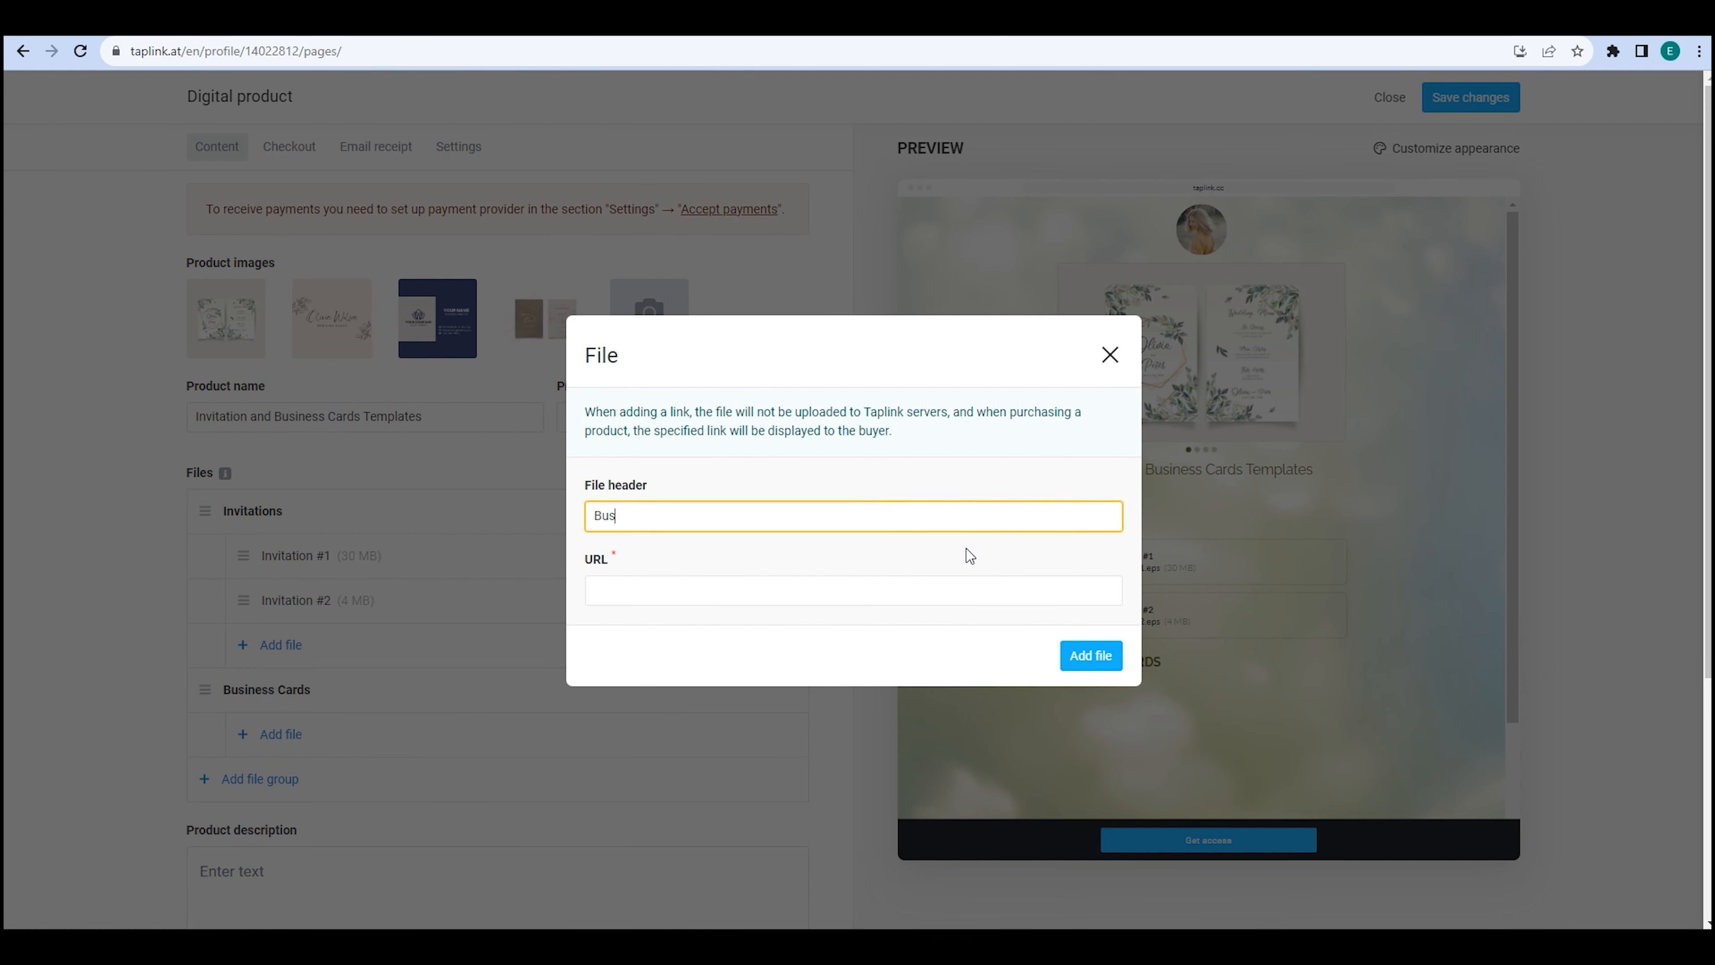
{"action": "type", "text": "iness Card #1"}
{"action": "left_click", "coordinate": [598, 592]}
{"action": "key", "text": "ctrl+v"}
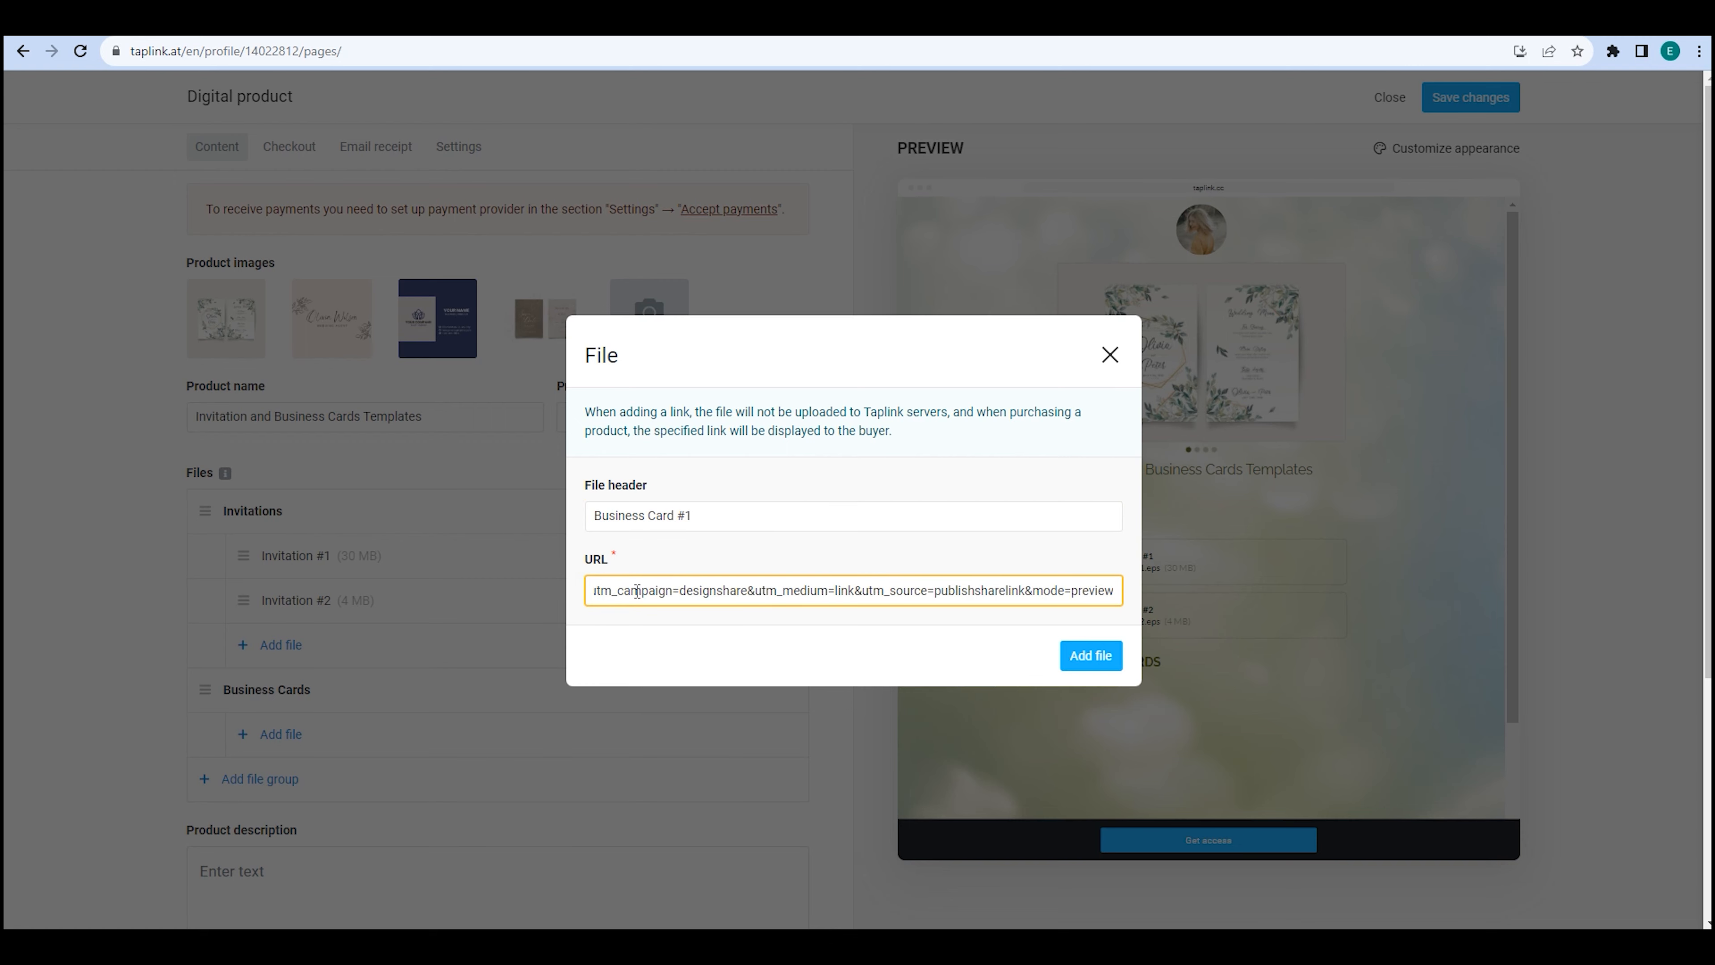
{"action": "left_click", "coordinate": [1089, 655]}
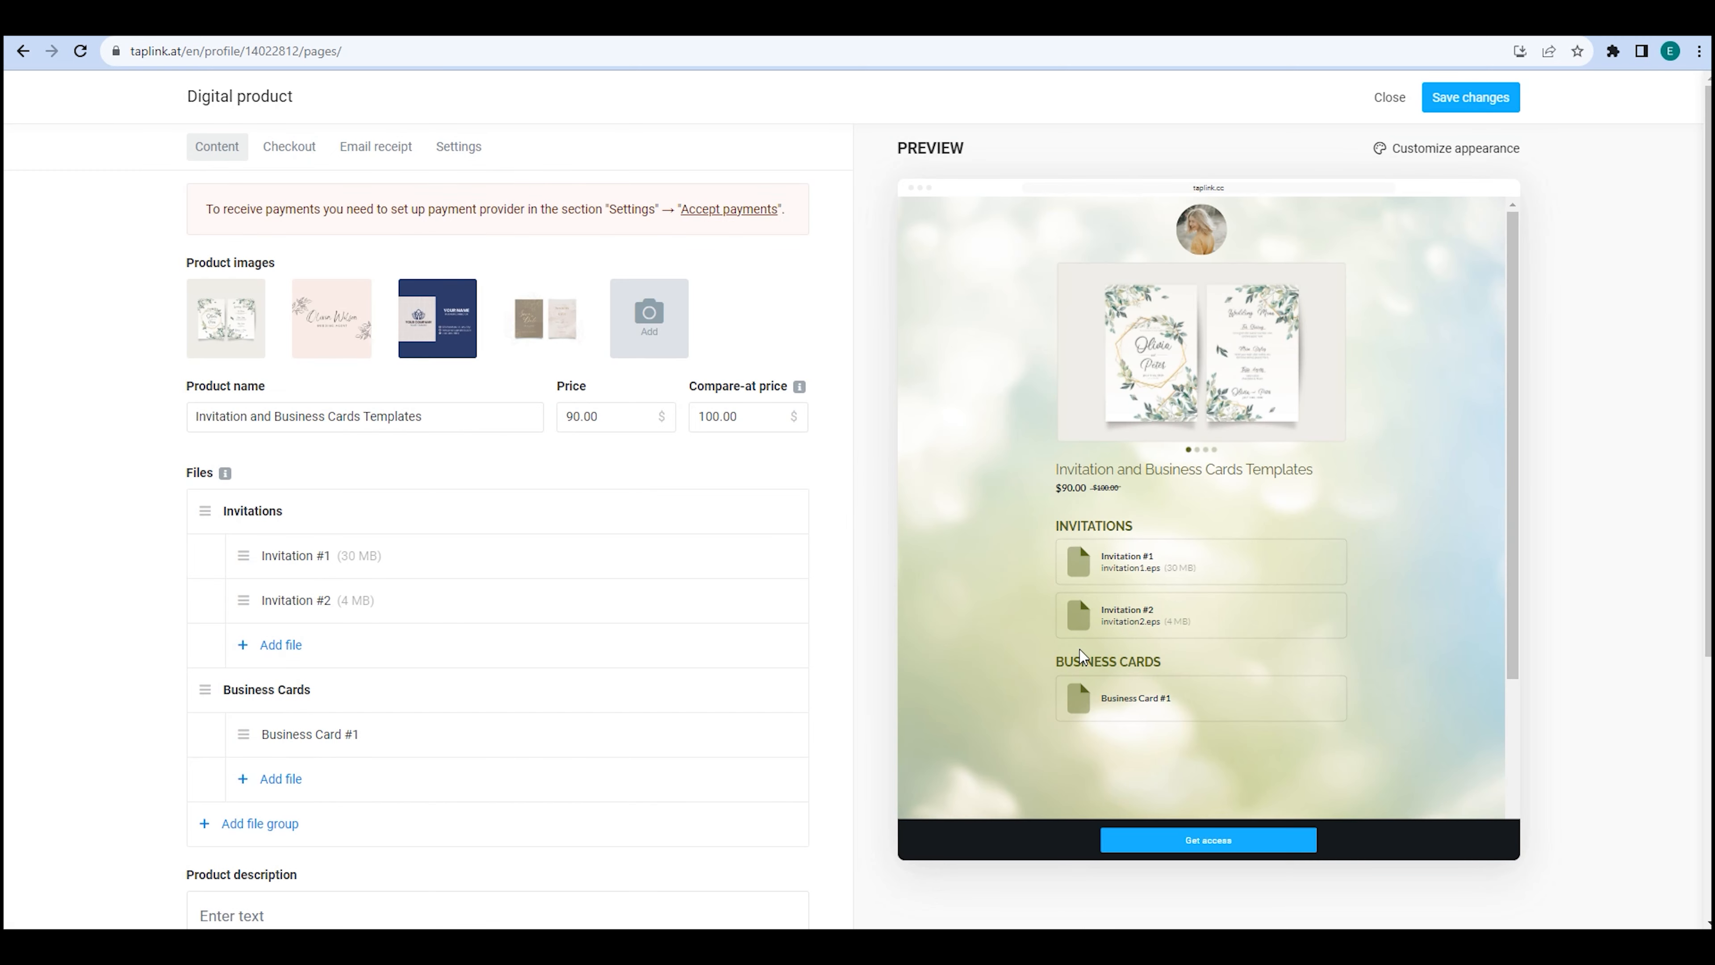
{"action": "left_click", "coordinate": [331, 789]}
{"action": "left_click", "coordinate": [1013, 546]}
{"action": "type", "text": "Business Card #2"}
{"action": "left_click", "coordinate": [639, 587]}
{"action": "key", "text": "ctrl+v"}
{"action": "left_click", "coordinate": [1090, 655]}
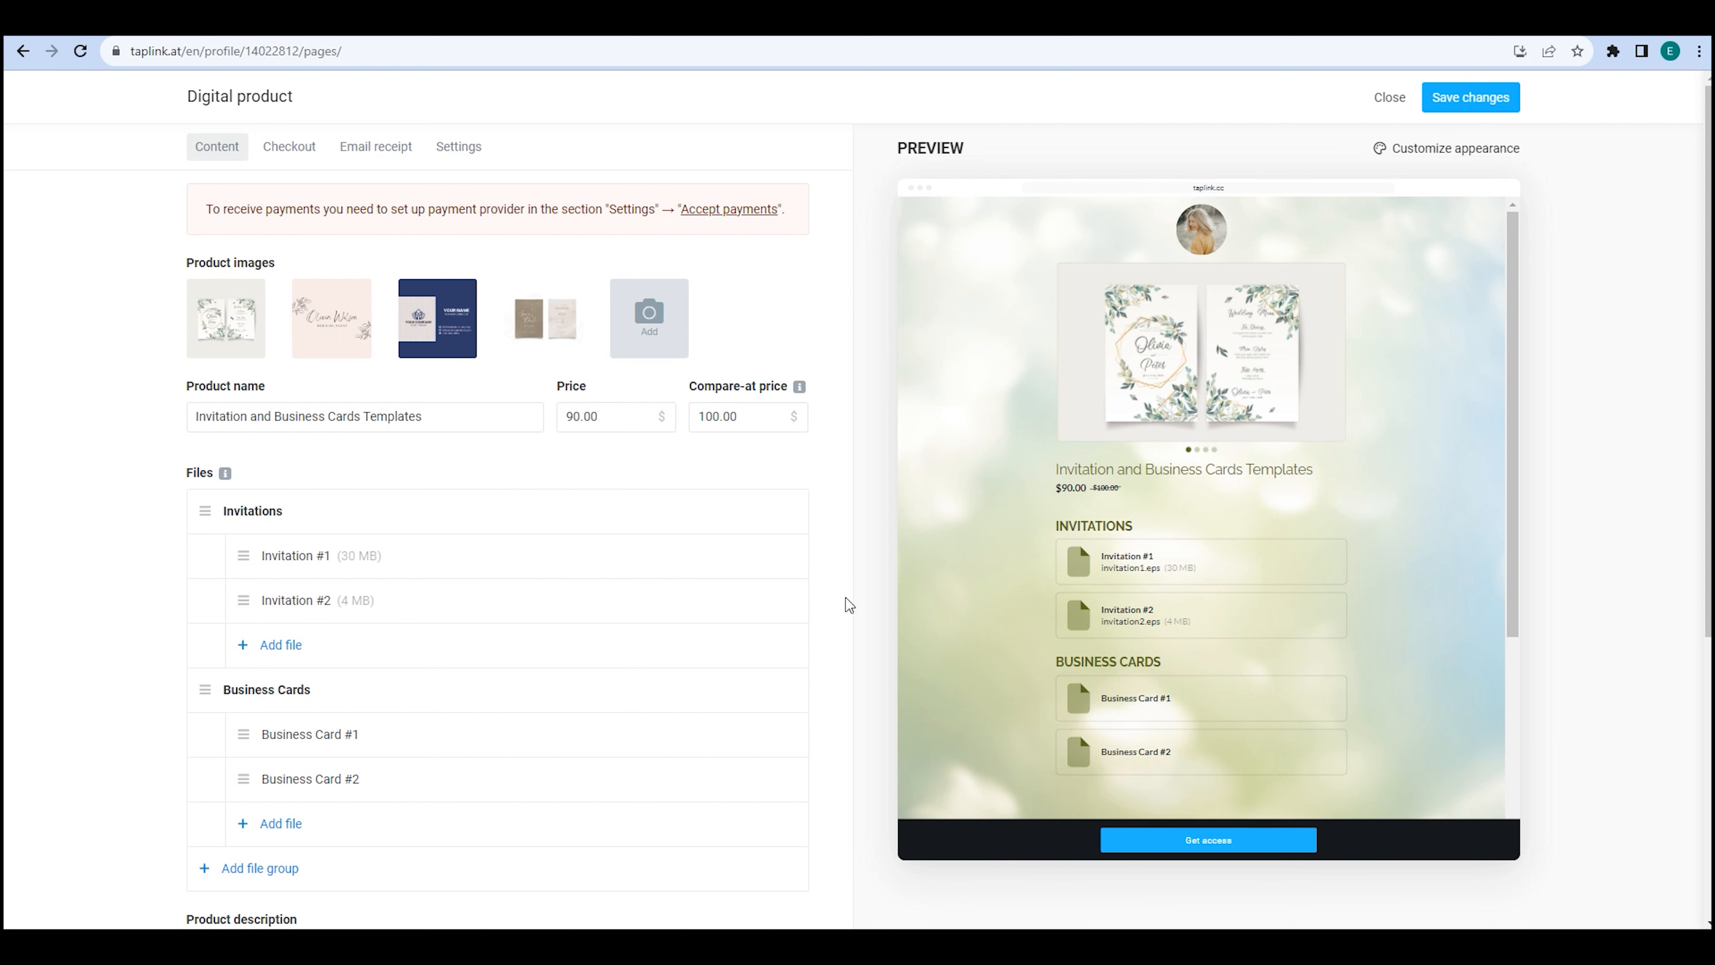
{"action": "scroll", "coordinate": [845, 601], "scroll_direction": "down", "scroll_amount": 5}
Add a left-aligned H1 'Headline' block to the product description, after trying other sizes and centring.
{"action": "left_click", "coordinate": [267, 610]}
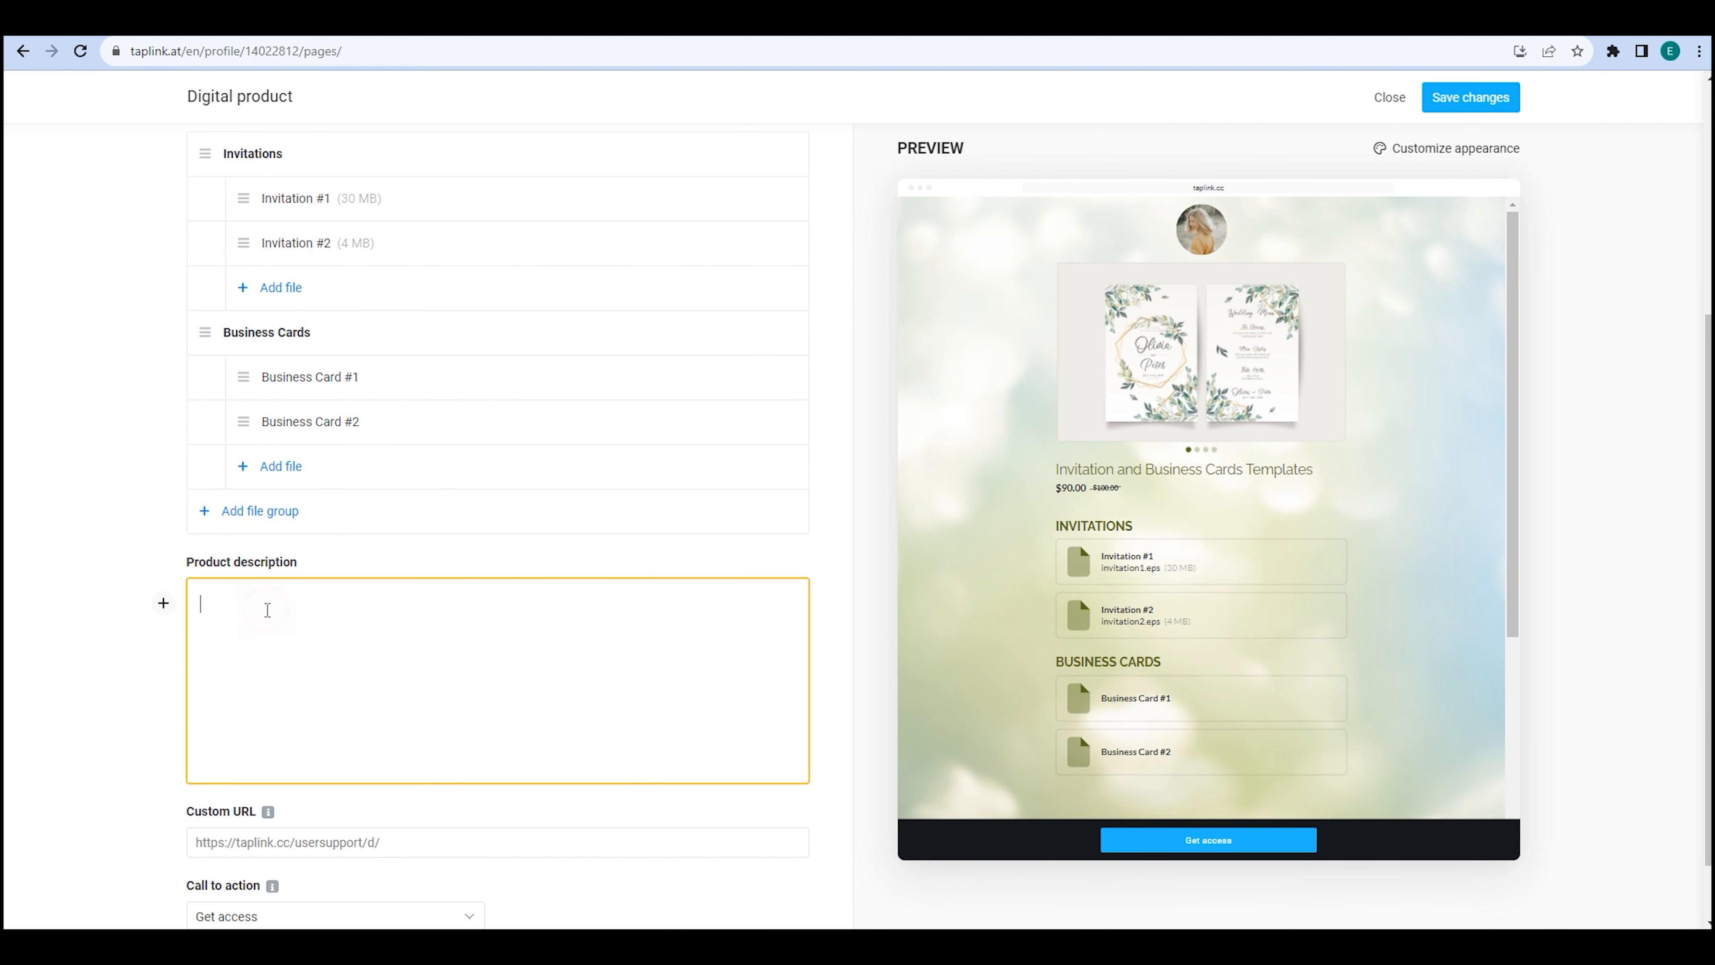
{"action": "left_click", "coordinate": [163, 604]}
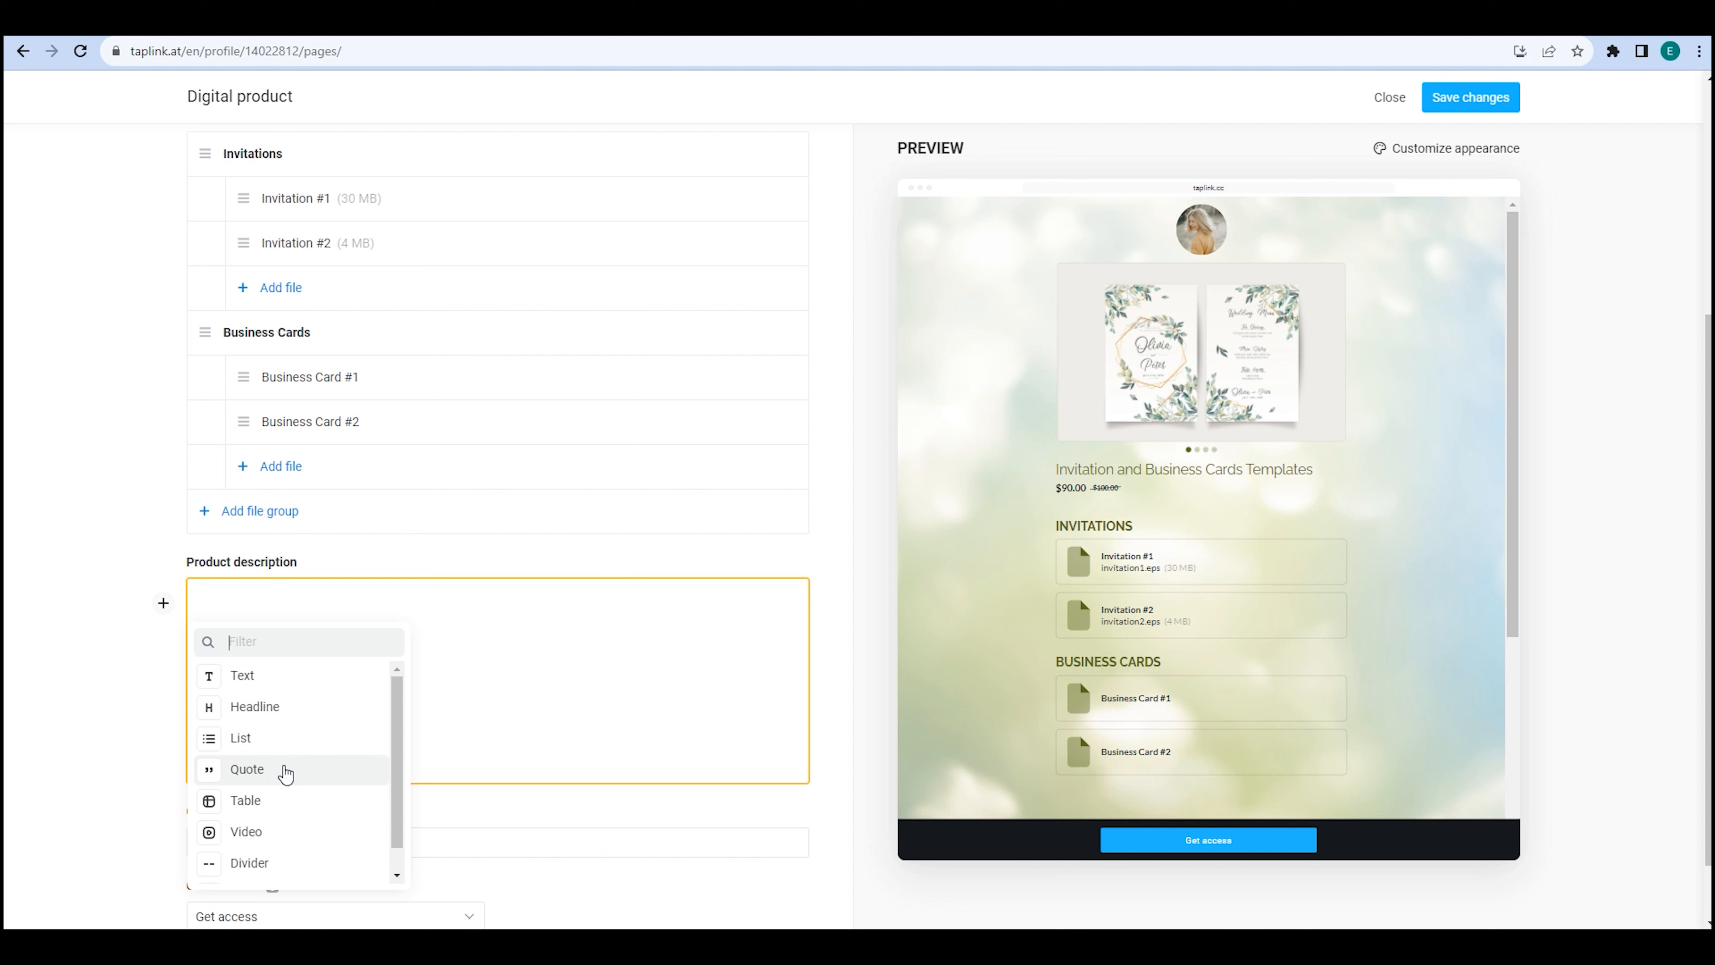
{"action": "scroll", "coordinate": [284, 777], "scroll_direction": "down", "scroll_amount": 1}
{"action": "scroll", "coordinate": [280, 785], "scroll_direction": "up", "scroll_amount": 1}
{"action": "left_click", "coordinate": [284, 712]}
{"action": "type", "text": "Headline"}
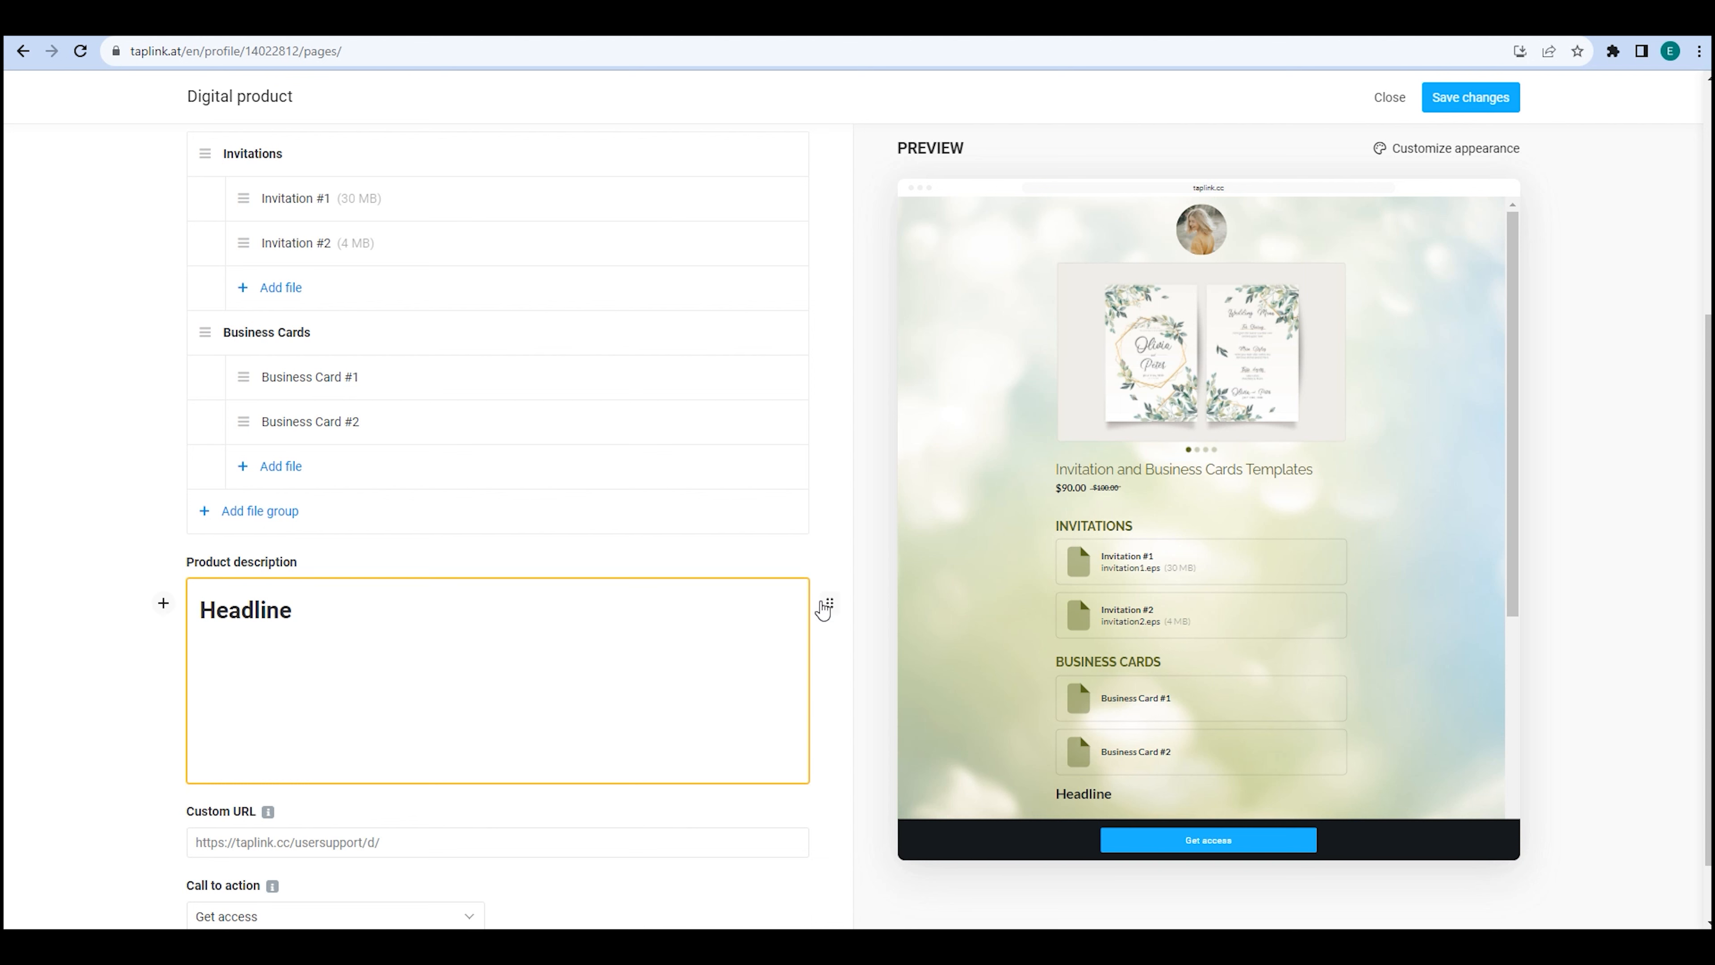
{"action": "left_click", "coordinate": [830, 603]}
{"action": "left_click", "coordinate": [857, 677]}
{"action": "left_click", "coordinate": [900, 678]}
{"action": "left_click", "coordinate": [937, 677]}
{"action": "left_click", "coordinate": [975, 677]}
{"action": "left_click", "coordinate": [1011, 677]}
{"action": "left_click", "coordinate": [833, 678]}
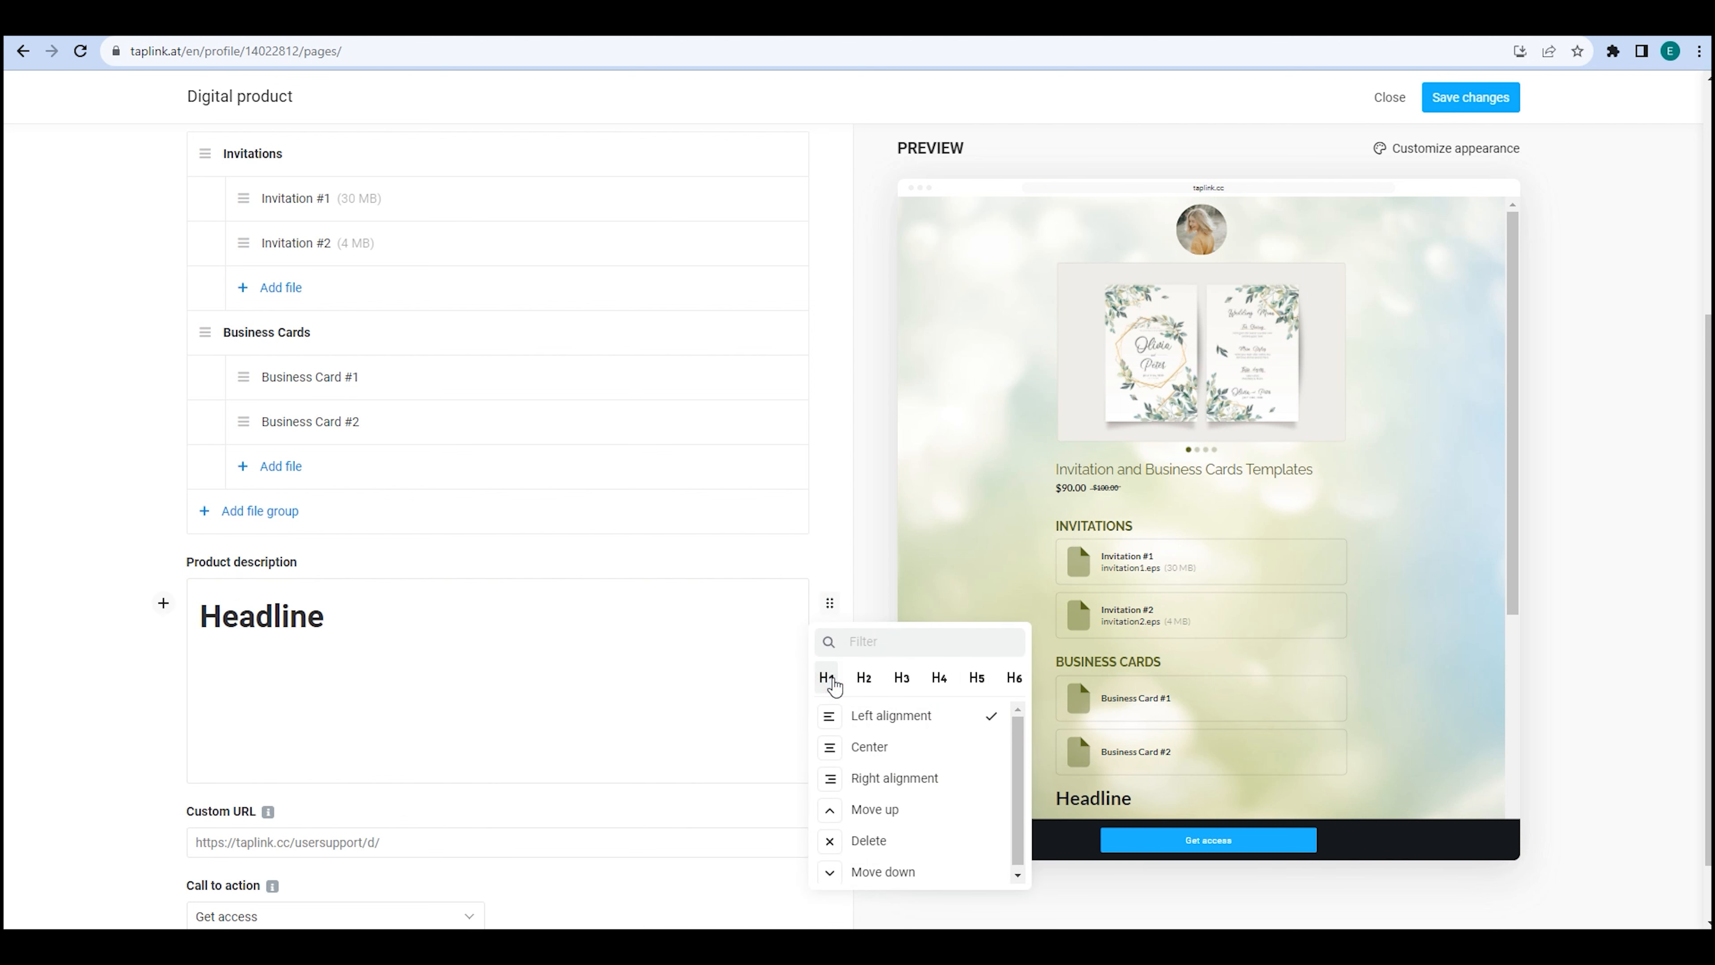
{"action": "left_click", "coordinate": [873, 747]}
{"action": "left_click", "coordinate": [829, 603]}
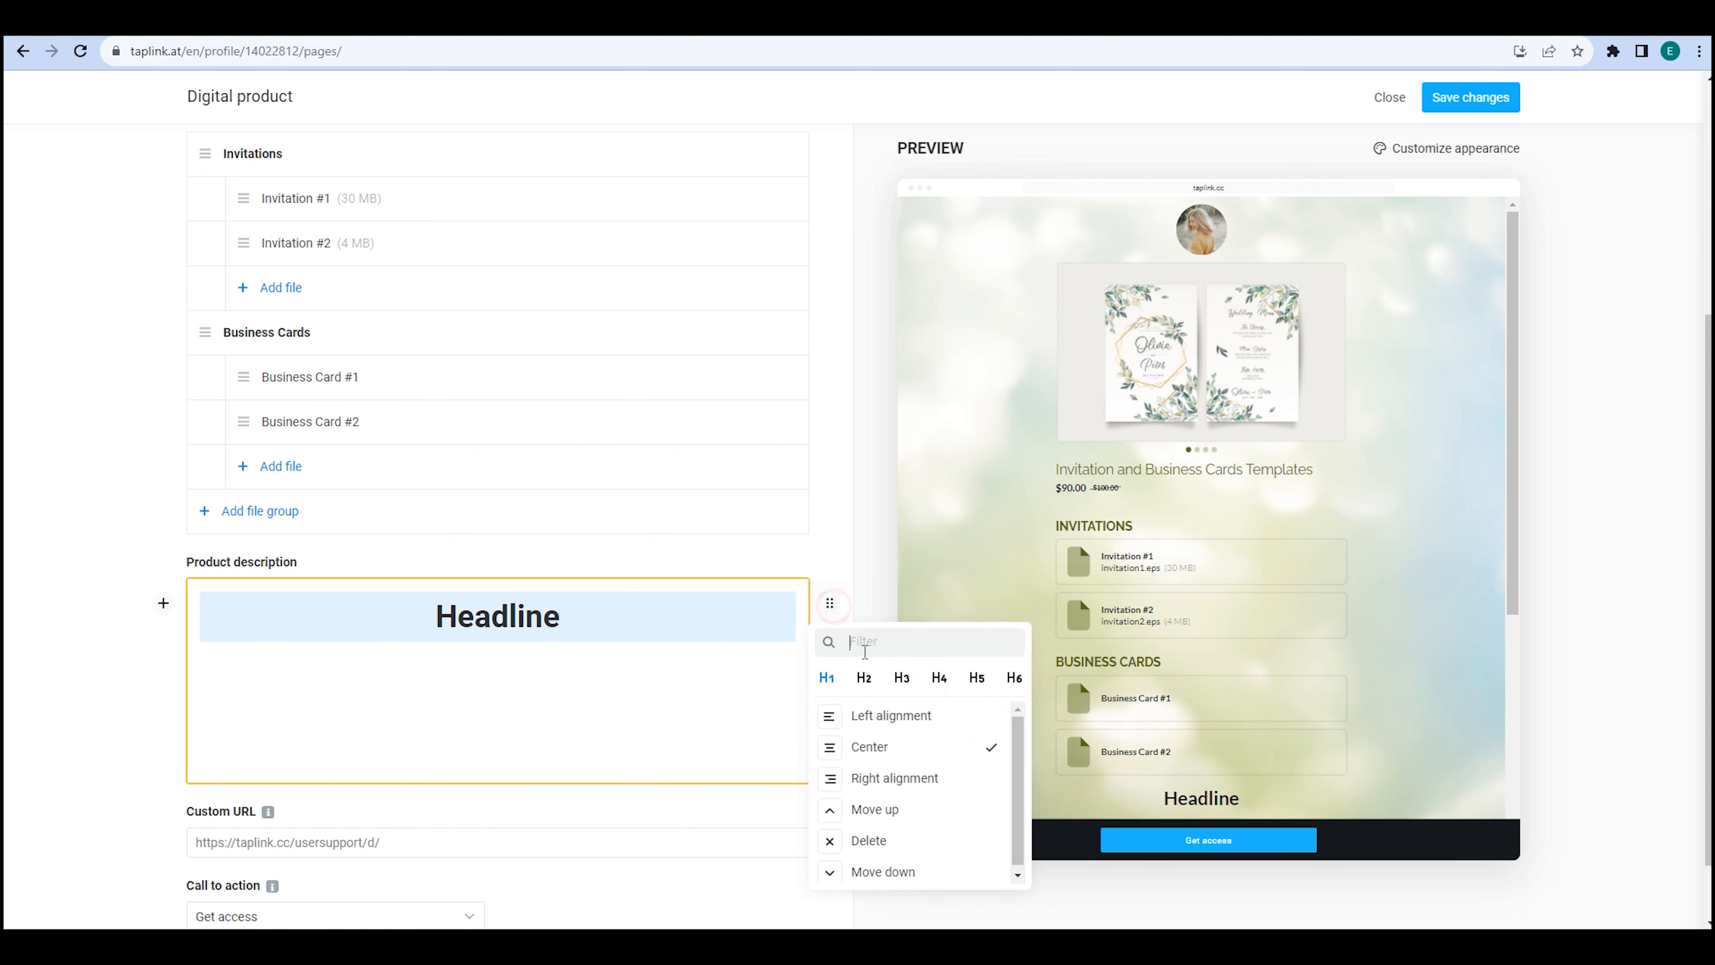
{"action": "left_click", "coordinate": [890, 714]}
Add a left-aligned 'Text' block below the headline, after testing centring and reordering.
{"action": "left_click", "coordinate": [227, 658]}
{"action": "left_click", "coordinate": [163, 661]}
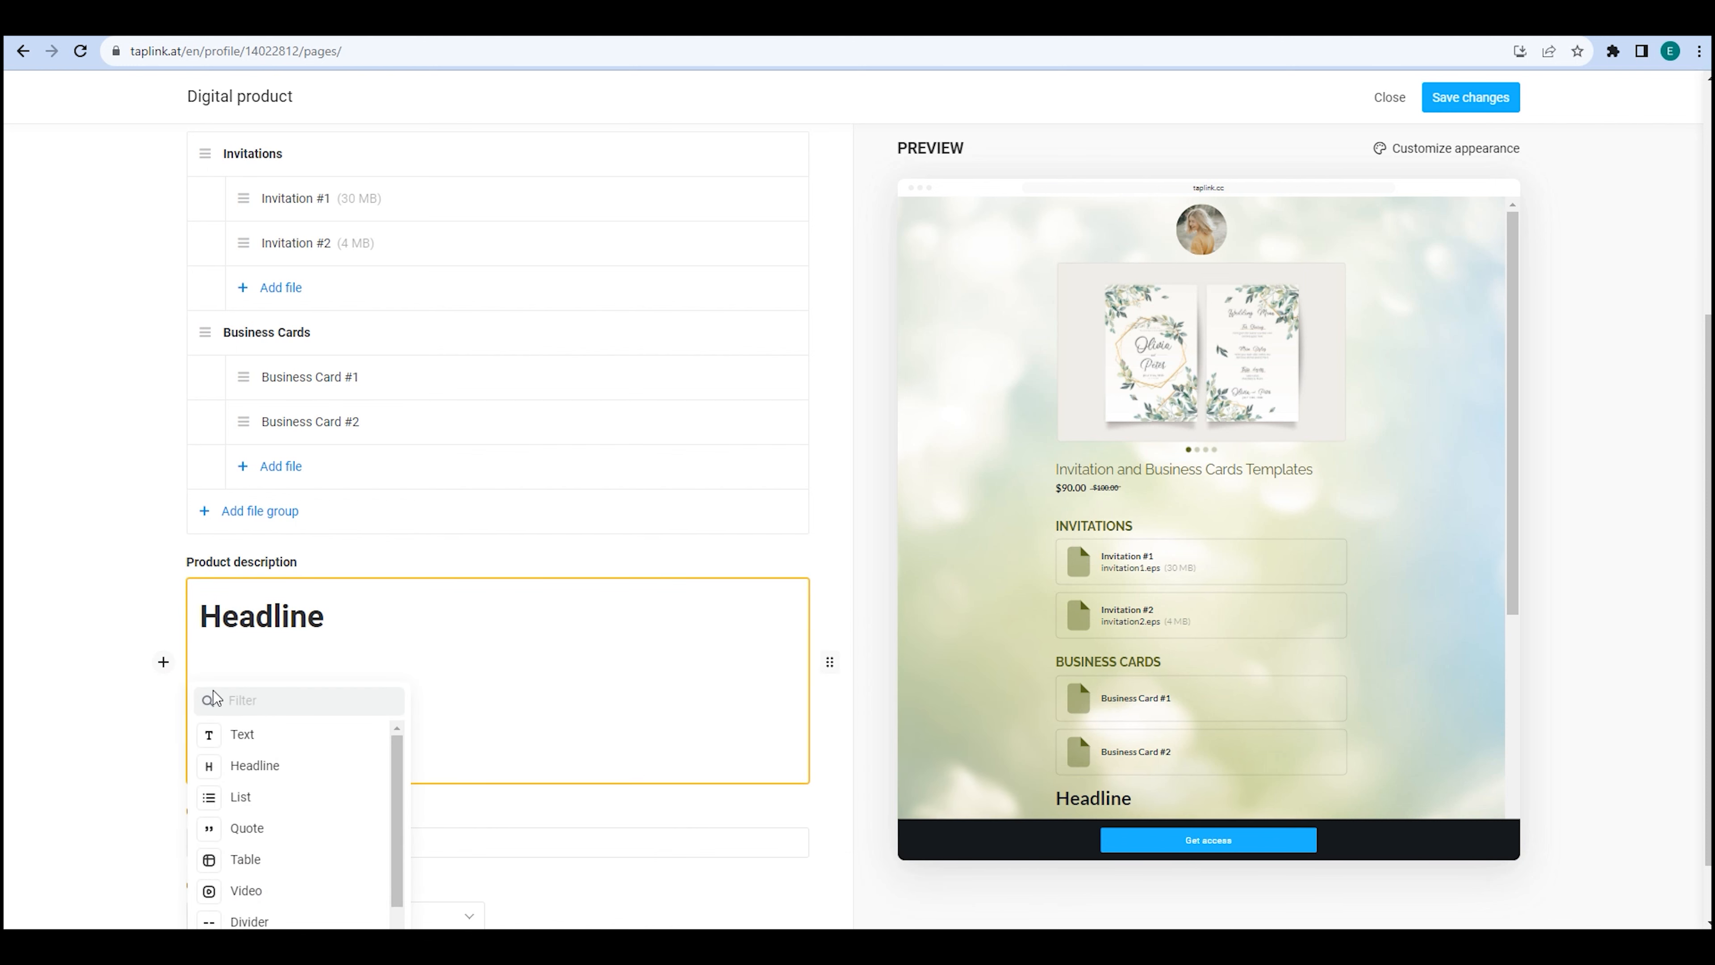
{"action": "left_click", "coordinate": [251, 733]}
{"action": "type", "text": "Text"}
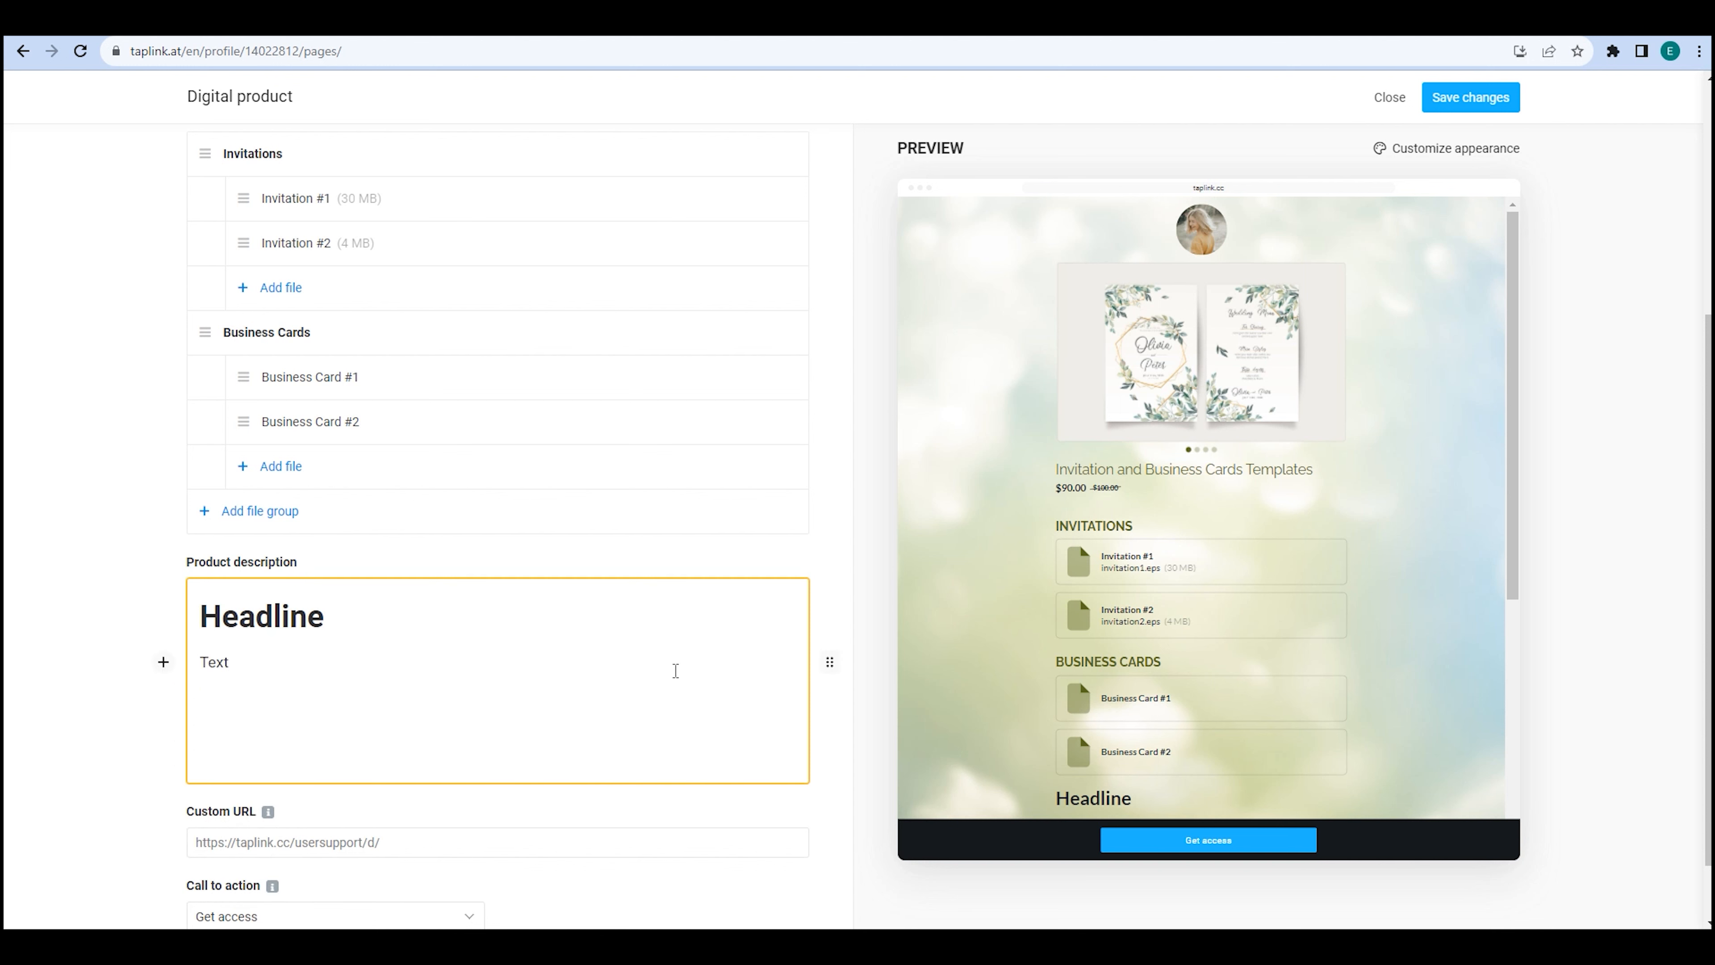
{"action": "left_click", "coordinate": [829, 661]}
{"action": "left_click", "coordinate": [871, 763]}
{"action": "left_click", "coordinate": [831, 663]}
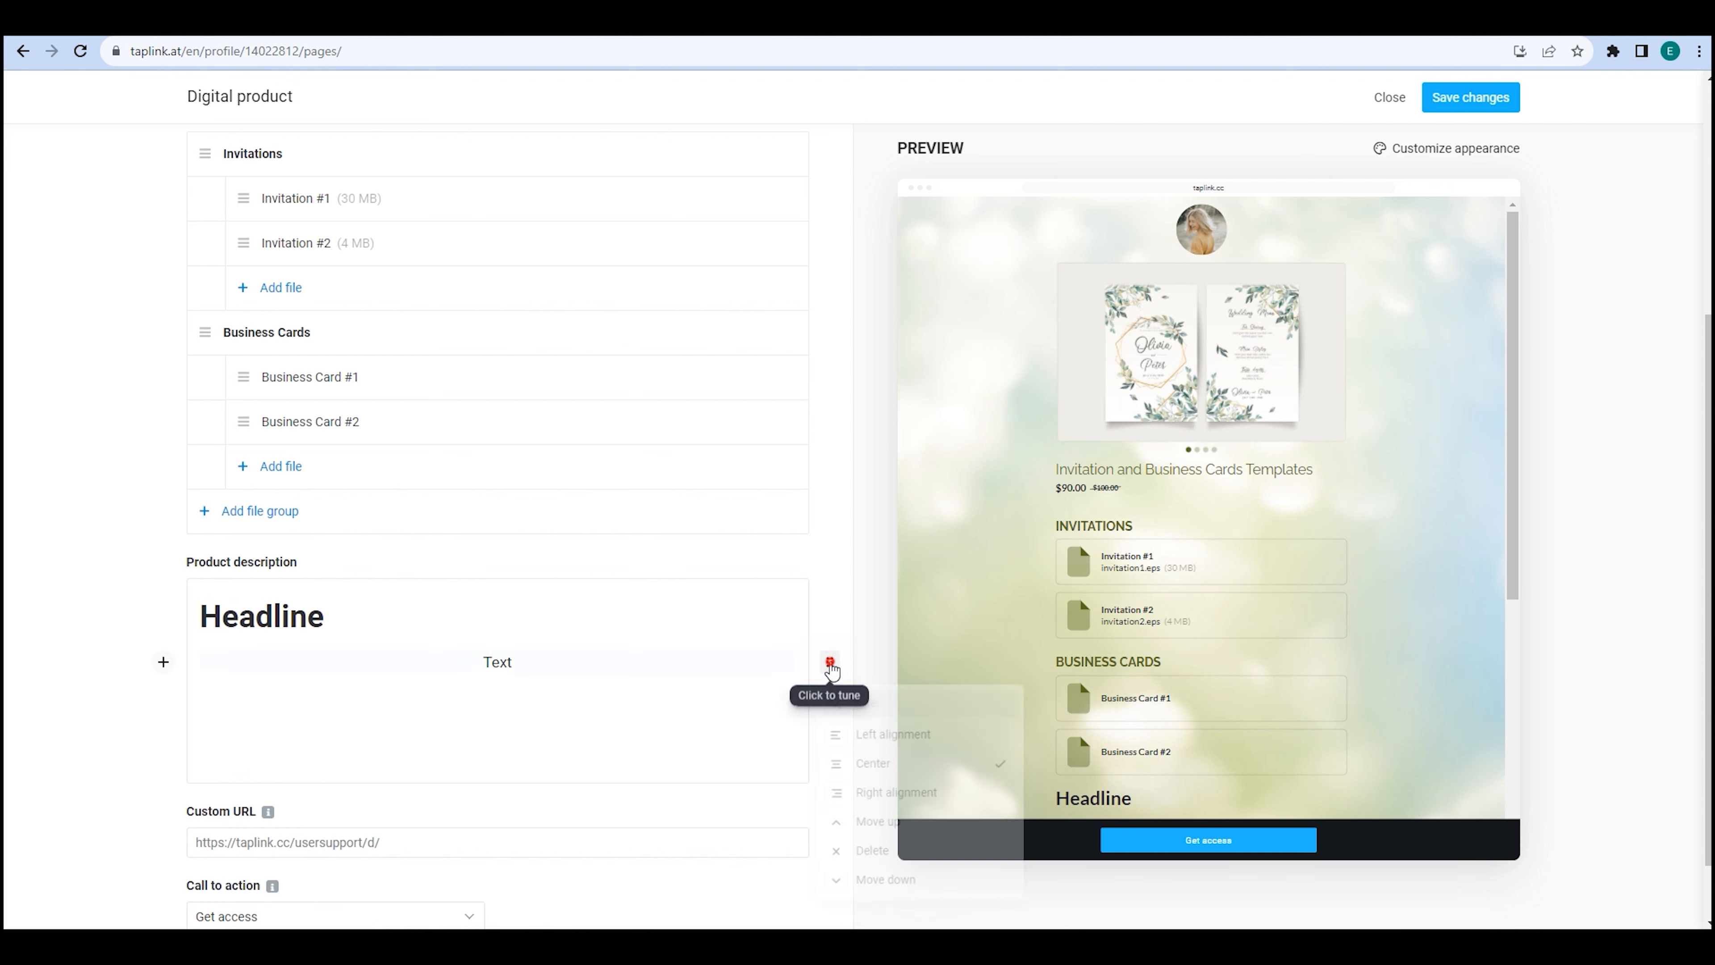
{"action": "left_click", "coordinate": [857, 731]}
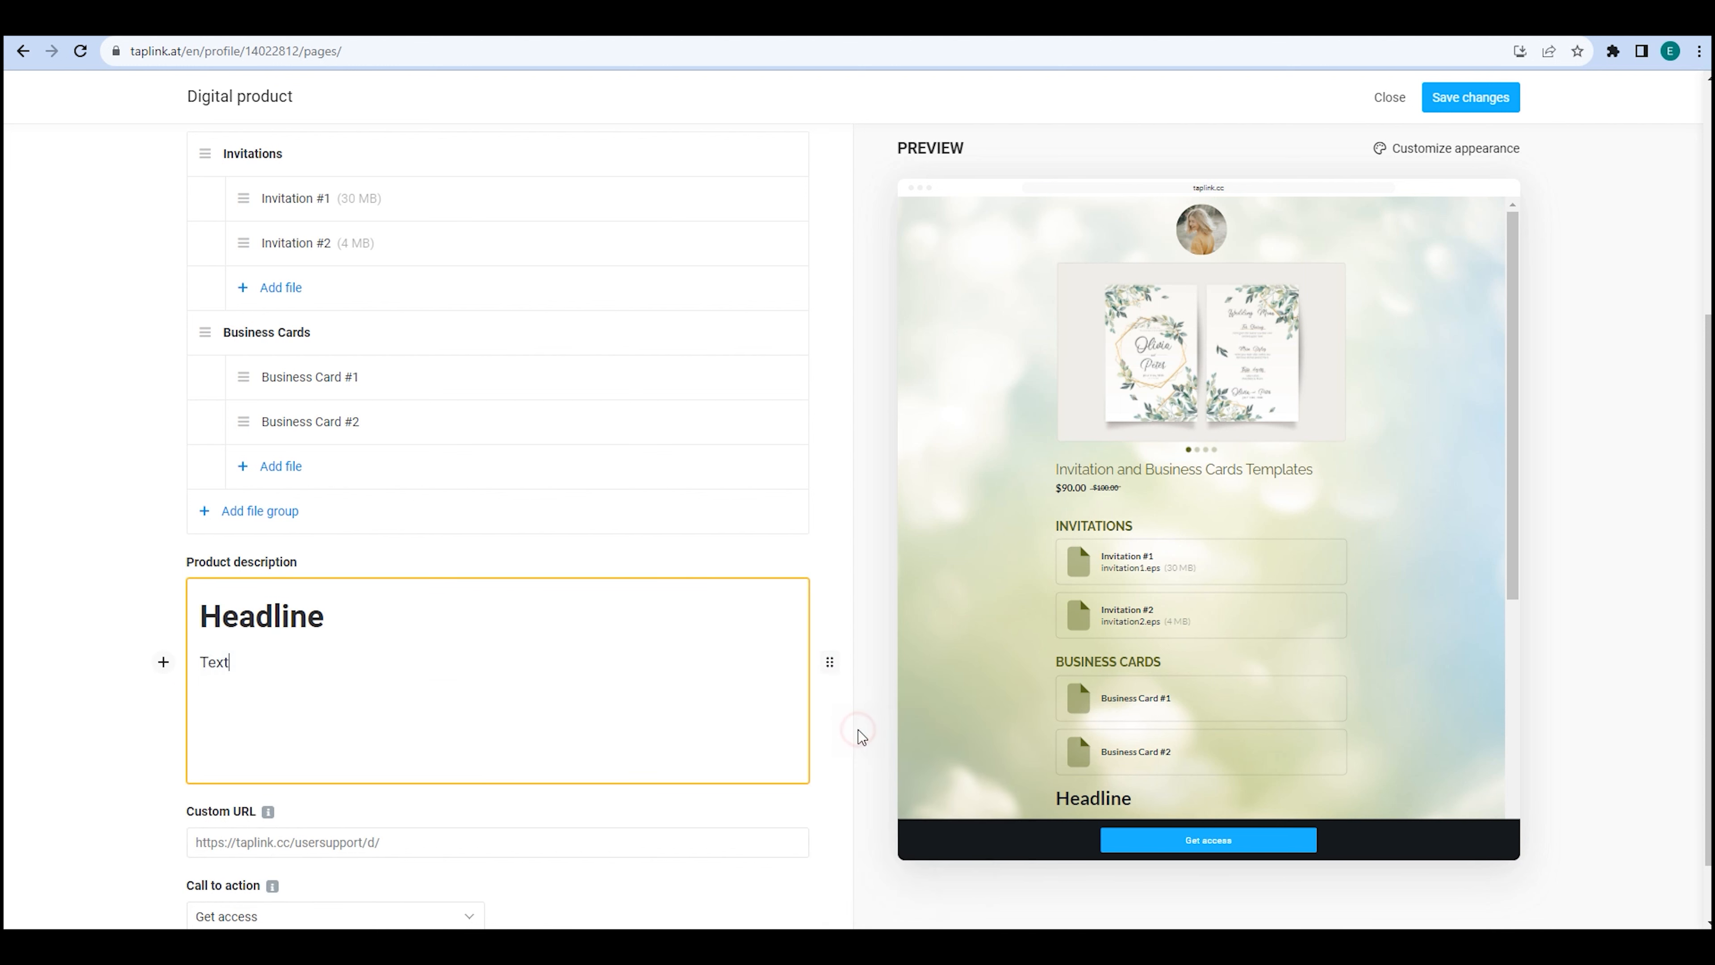
{"action": "left_click", "coordinate": [831, 663]}
{"action": "left_click", "coordinate": [868, 828]}
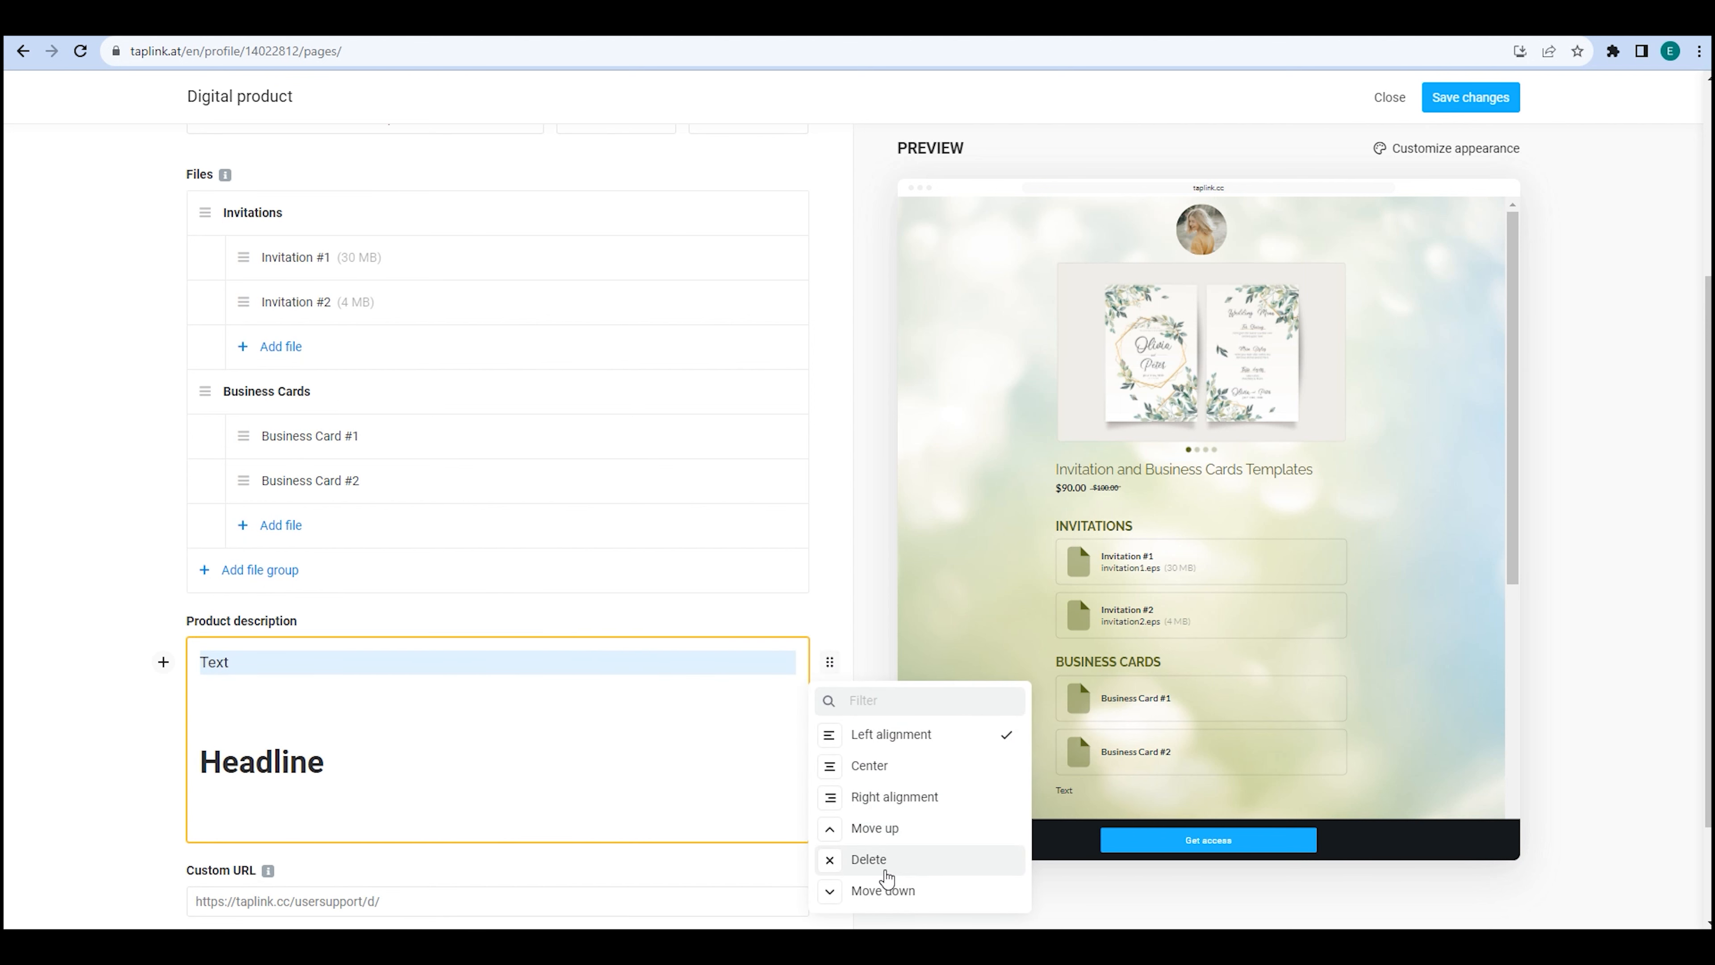
{"action": "left_click", "coordinate": [883, 891]}
{"action": "left_click", "coordinate": [280, 671]}
Make the word 'Text' bold, italic and linked to google.com.
{"action": "double_click", "coordinate": [222, 672]}
{"action": "left_click", "coordinate": [257, 701]}
{"action": "left_click", "coordinate": [280, 703]}
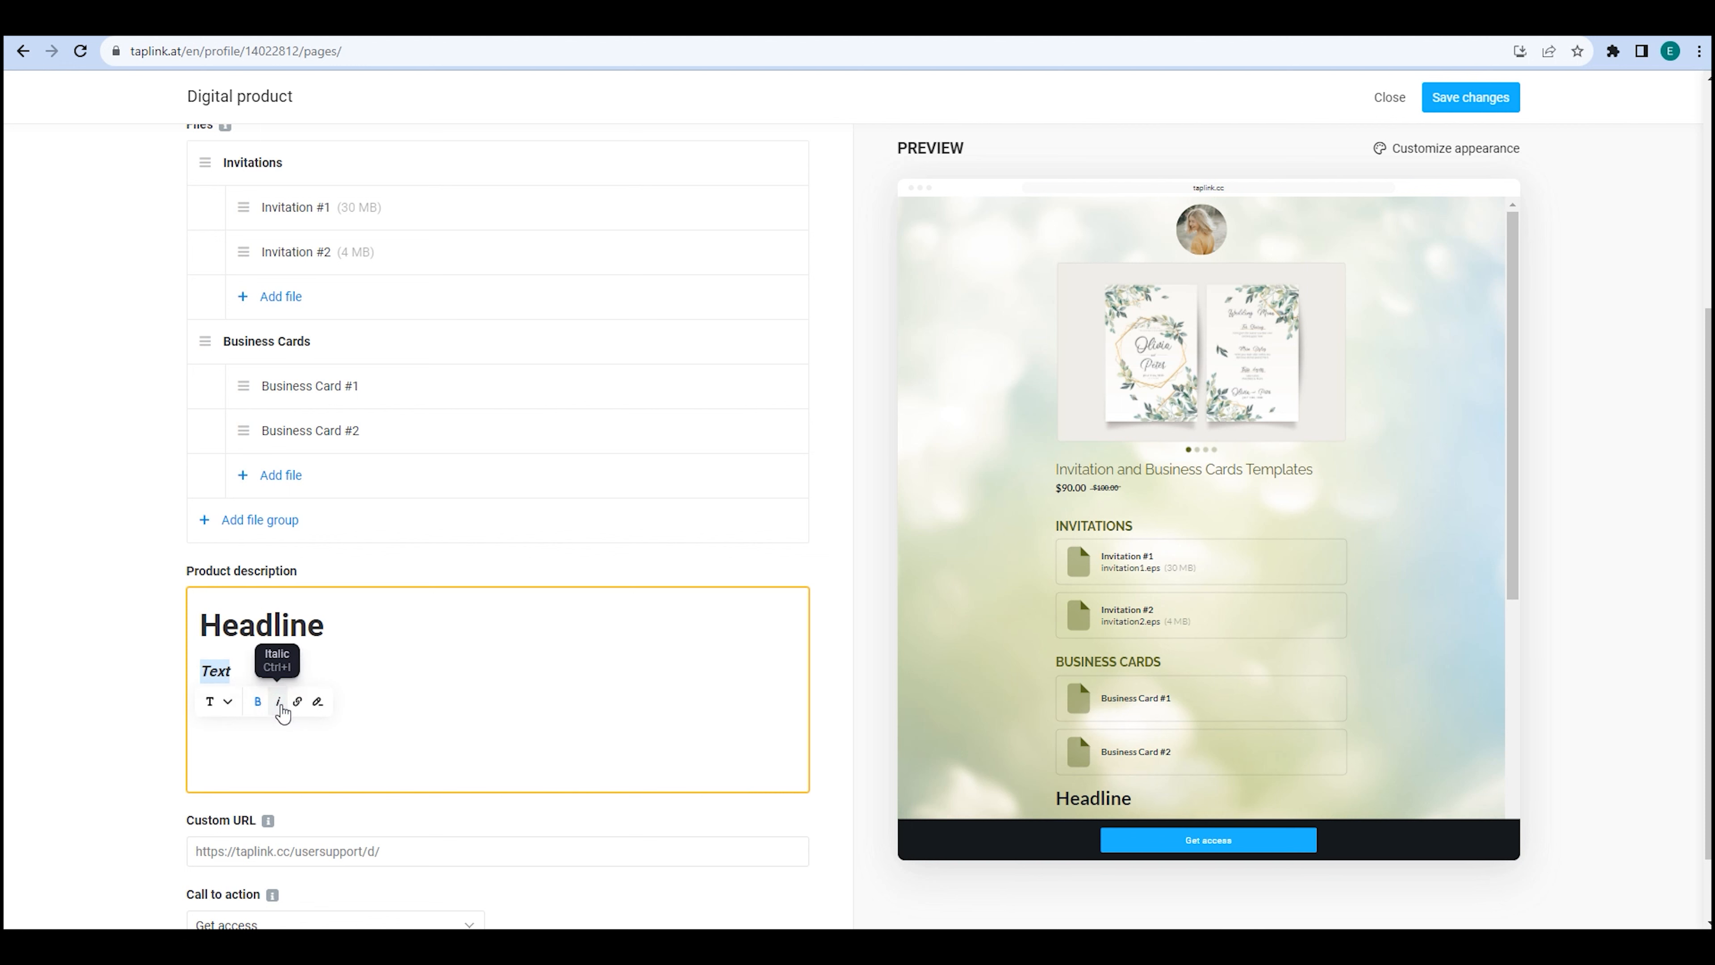
{"action": "left_click", "coordinate": [298, 703]}
{"action": "type", "text": "google.com"}
{"action": "key", "text": "Return"}
{"action": "left_click", "coordinate": [222, 675]}
{"action": "left_click", "coordinate": [252, 672]}
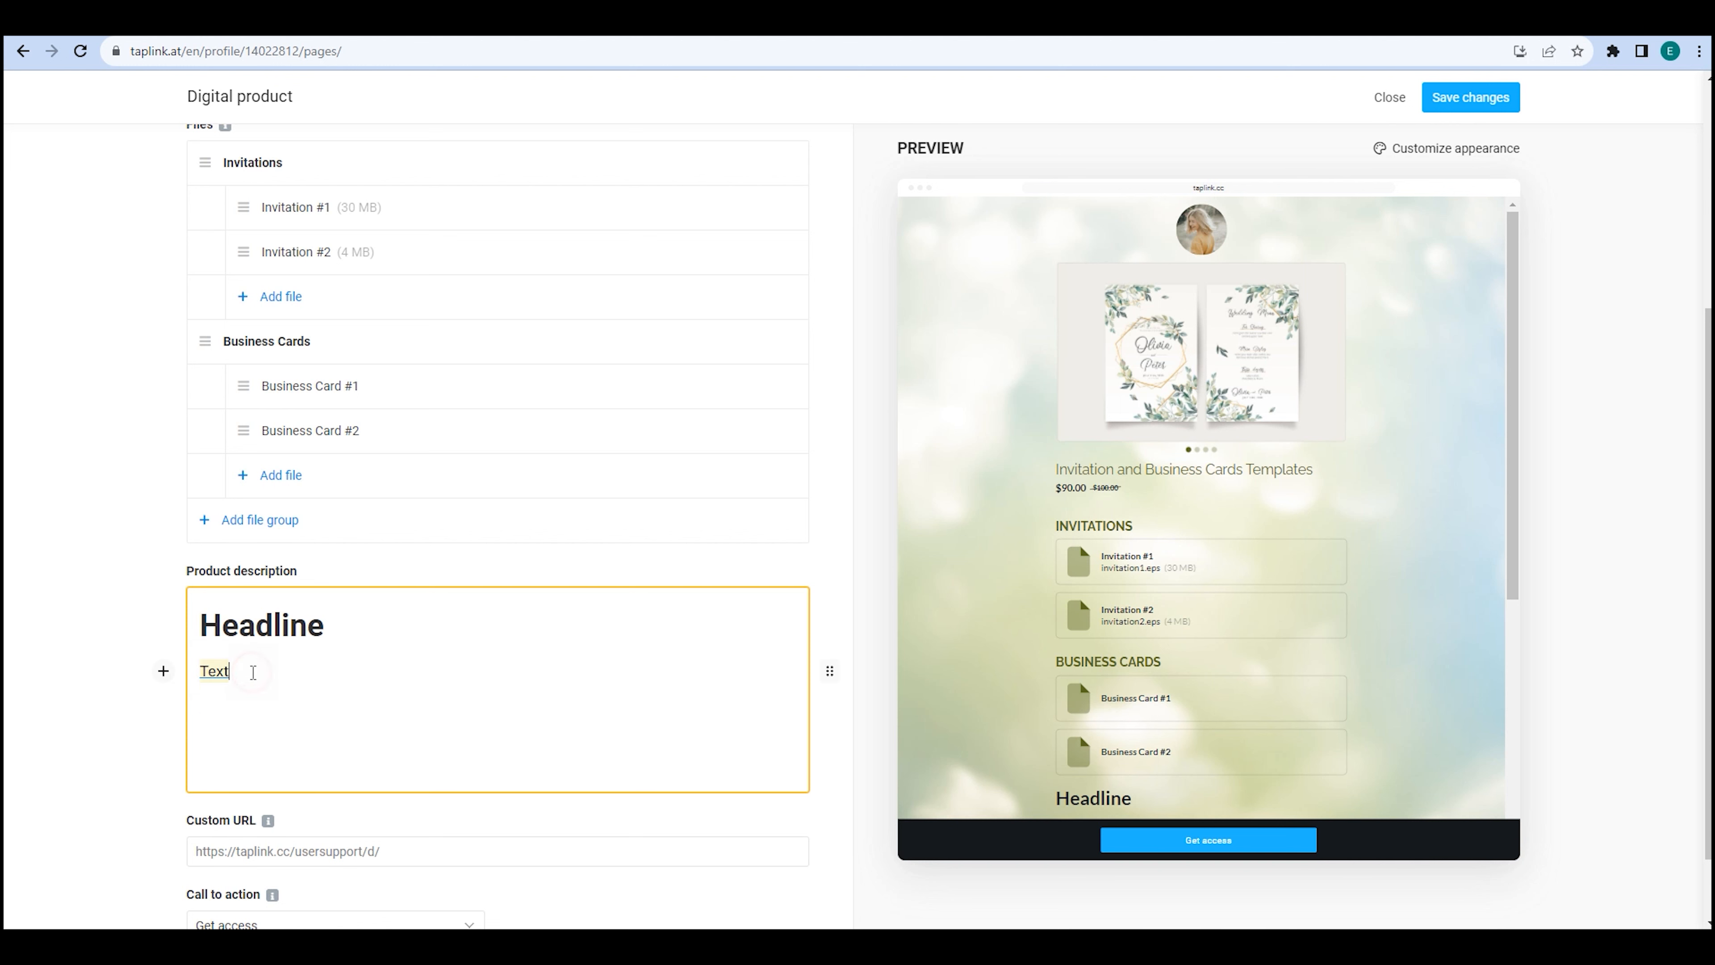
{"action": "scroll", "coordinate": [251, 672], "scroll_direction": "down", "scroll_amount": 2}
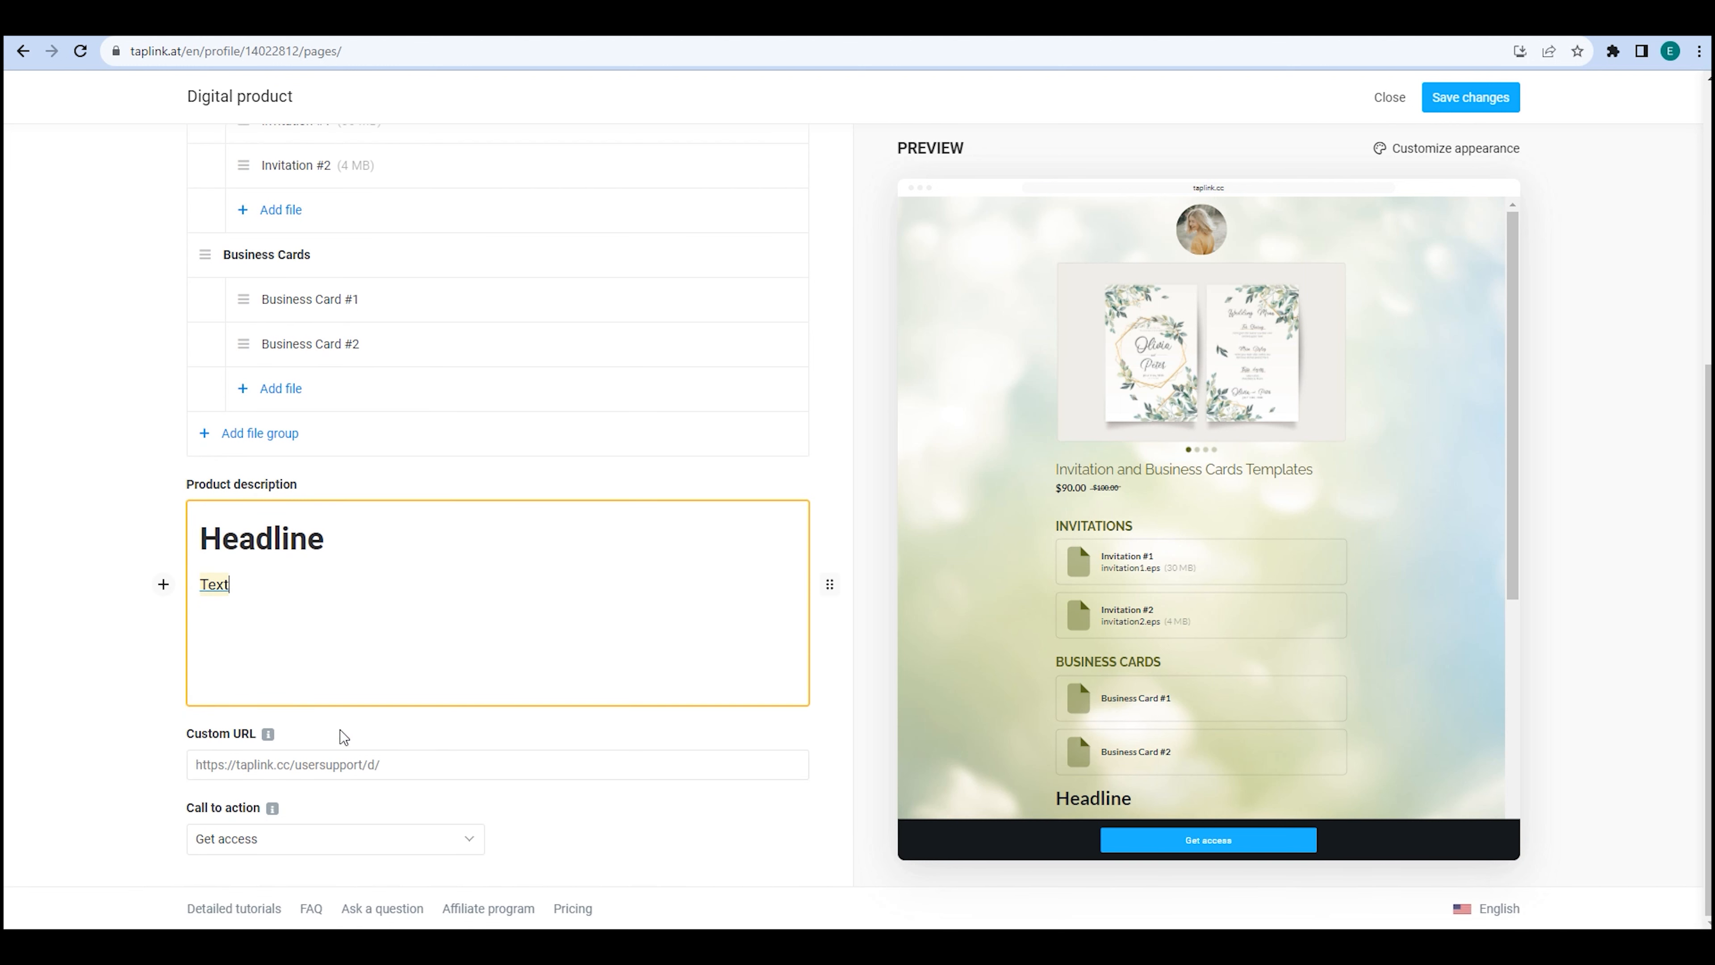
Set the product's custom URL to 'templates/'.
{"action": "left_click", "coordinate": [428, 764]}
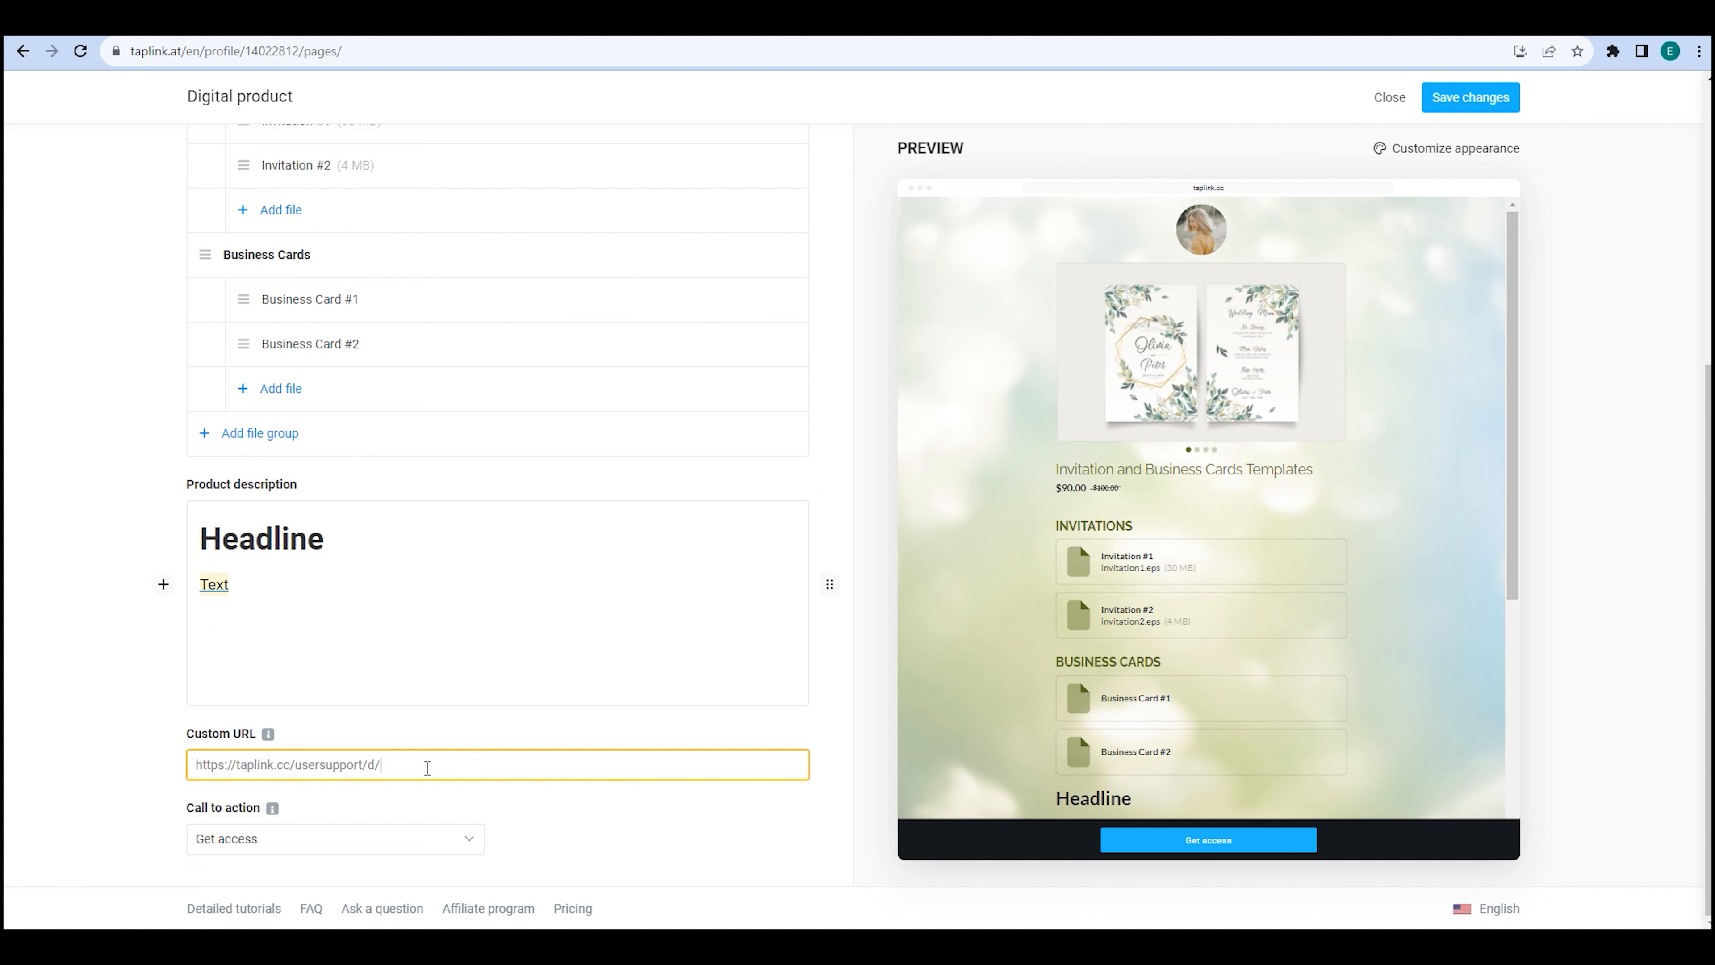
{"action": "type", "text": "templates/"}
{"action": "left_click", "coordinate": [551, 808]}
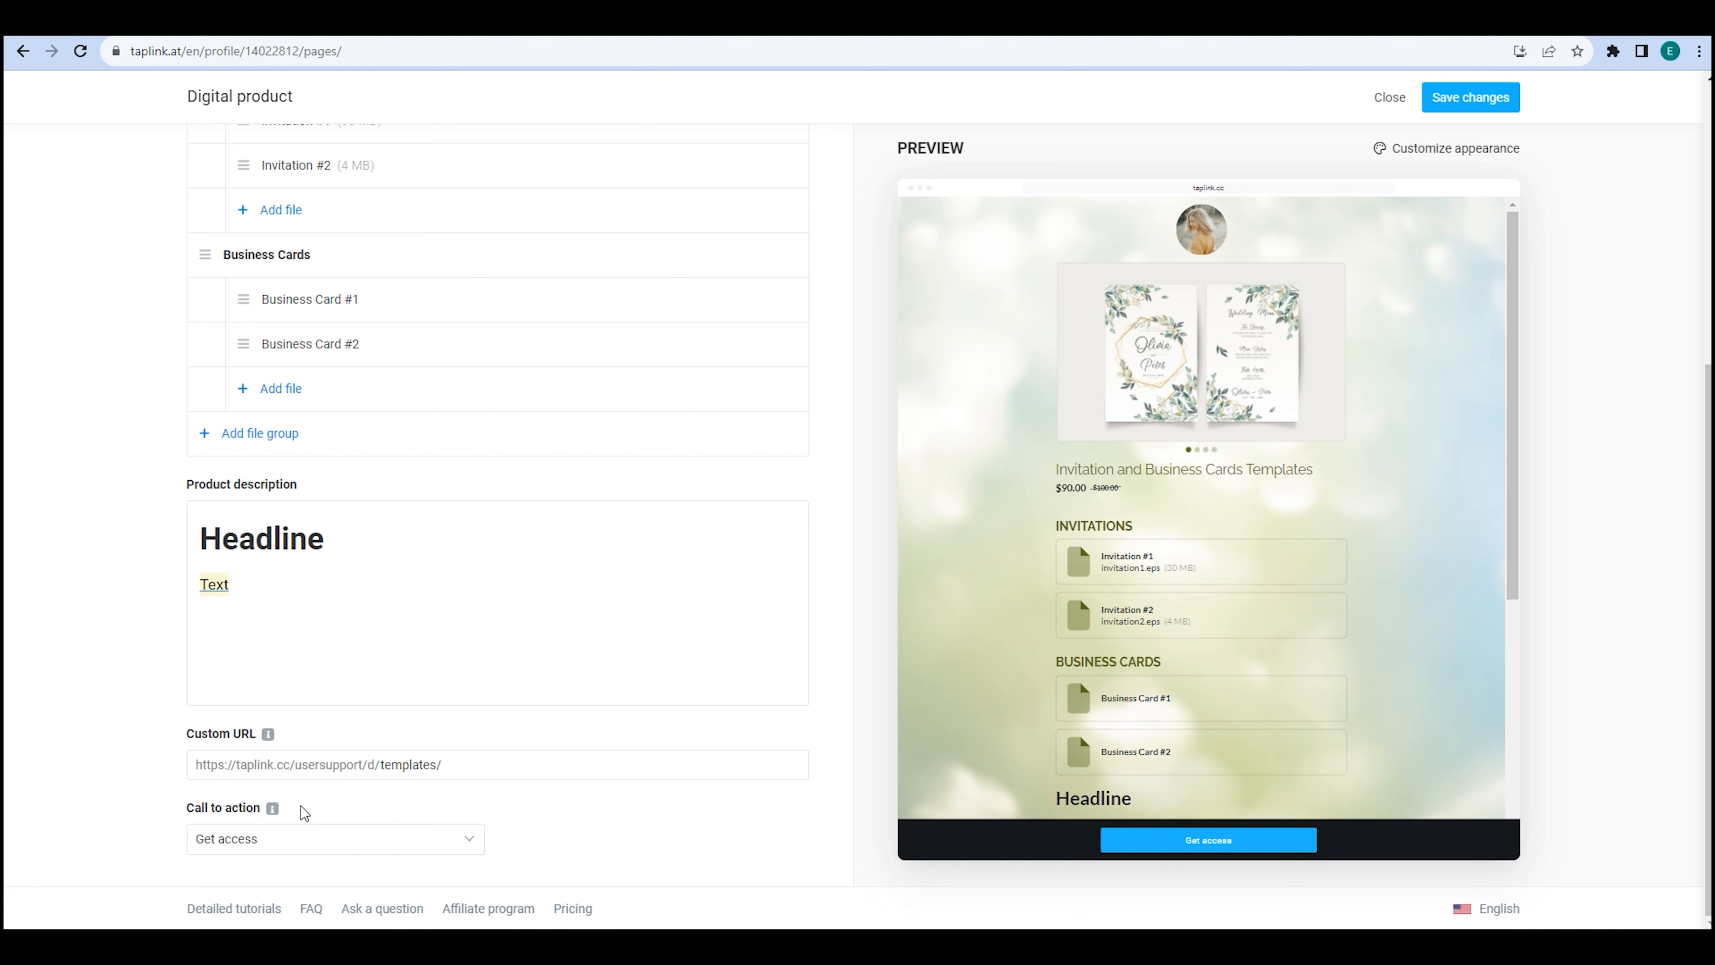
Change the call-to-action button text to 'Buy Templates'.
{"action": "left_click", "coordinate": [298, 838]}
{"action": "left_click", "coordinate": [298, 750]}
{"action": "left_click", "coordinate": [307, 838]}
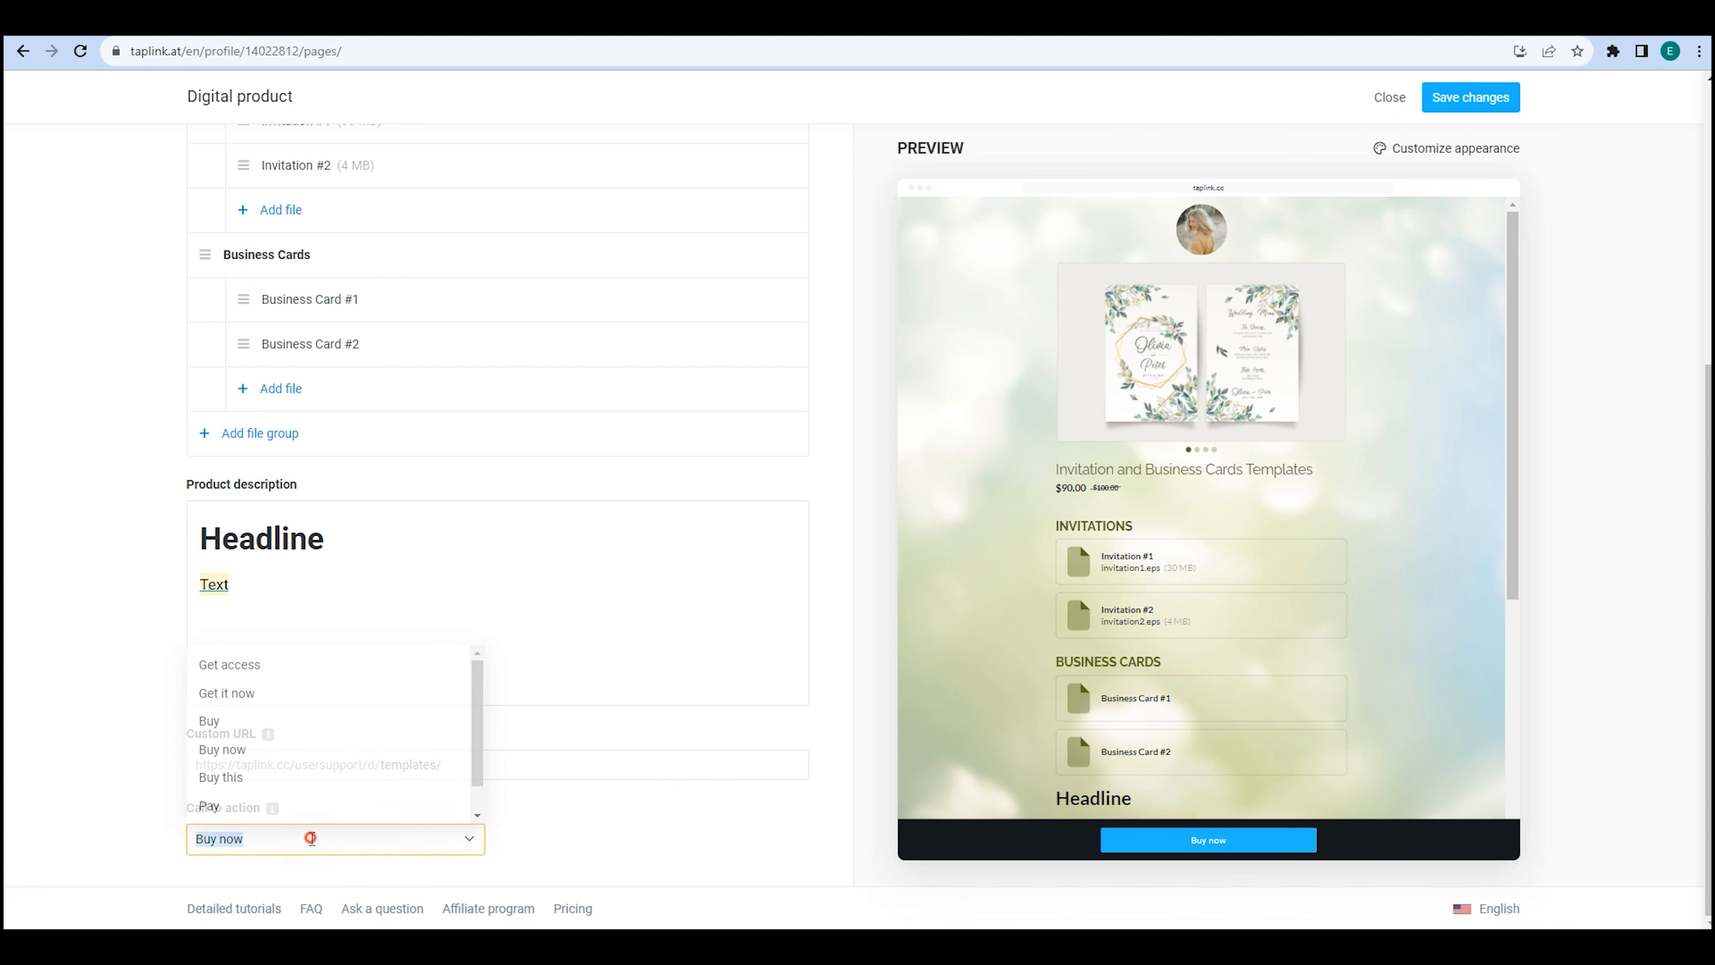
{"action": "left_click", "coordinate": [312, 721]}
{"action": "left_click", "coordinate": [306, 841]}
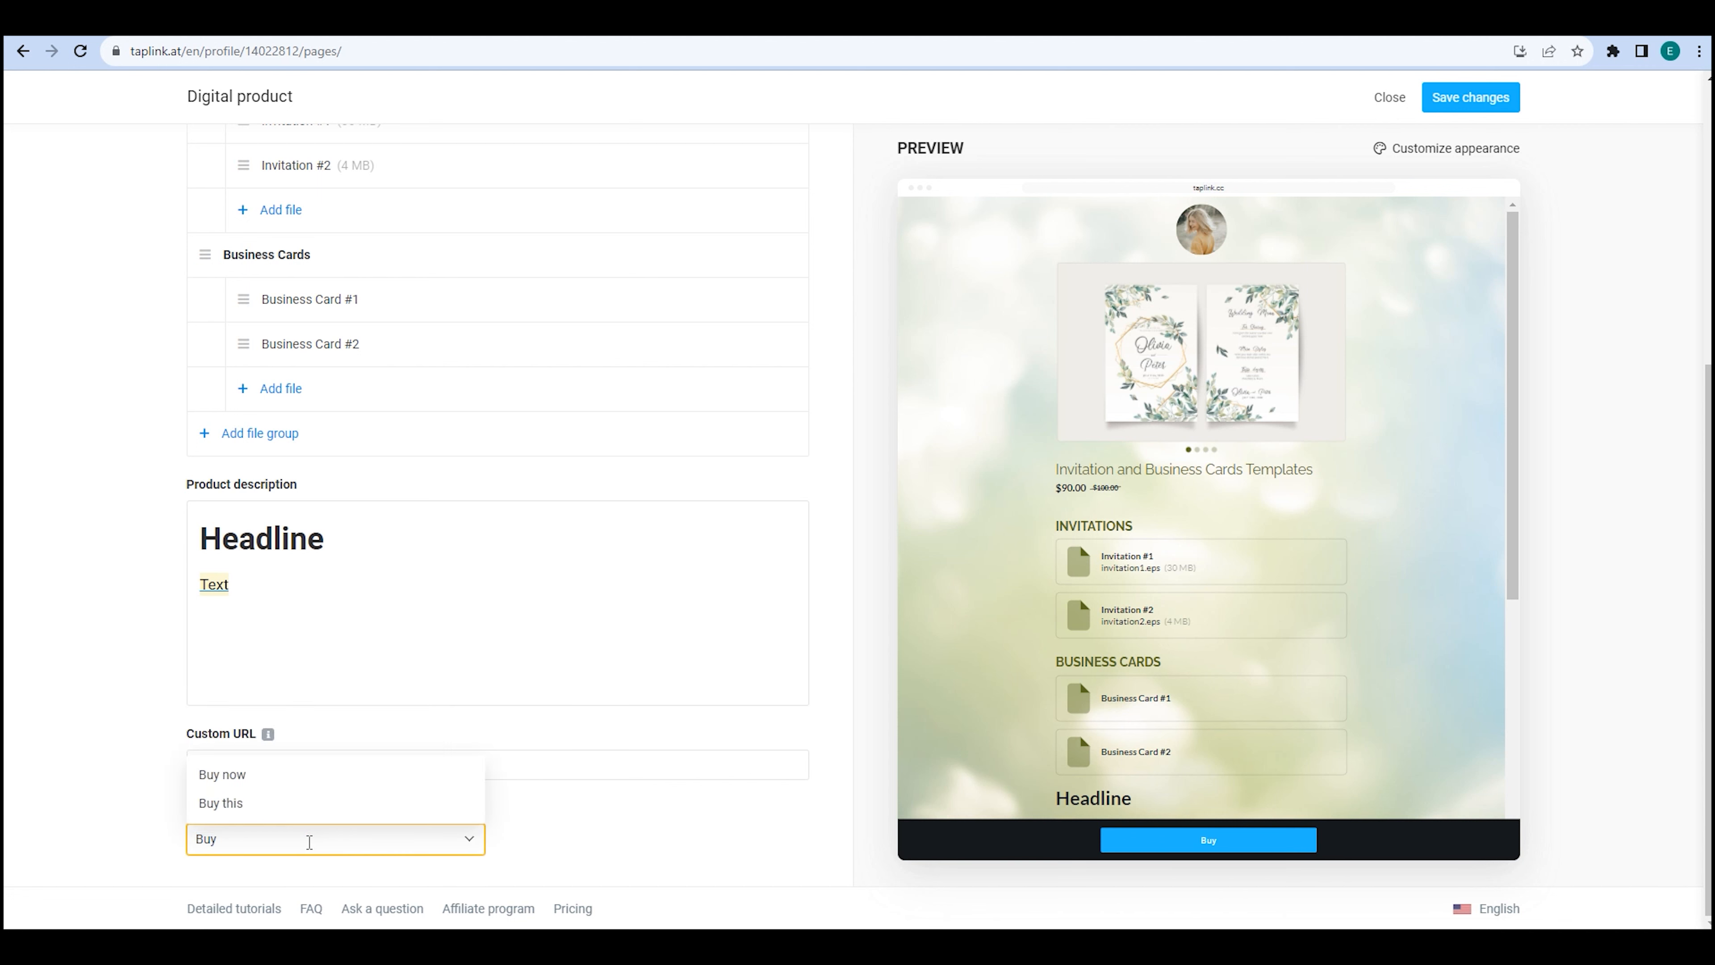
{"action": "type", "text": "Templates"}
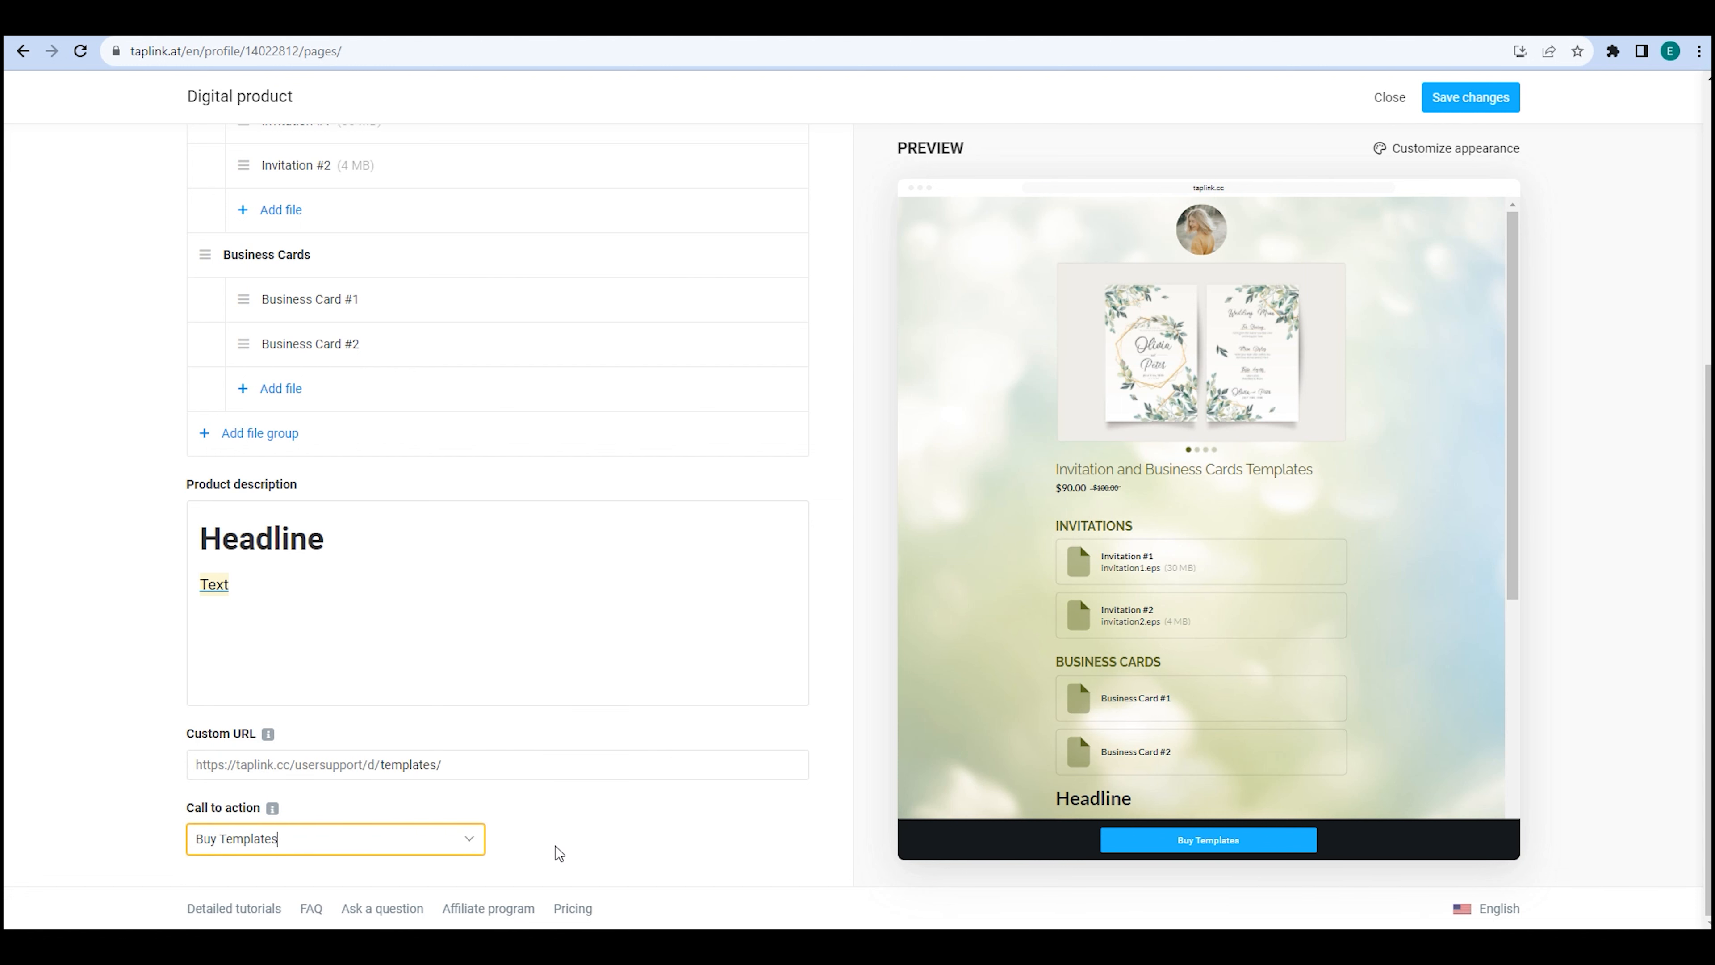
{"action": "scroll", "coordinate": [555, 846], "scroll_direction": "up", "scroll_amount": 5}
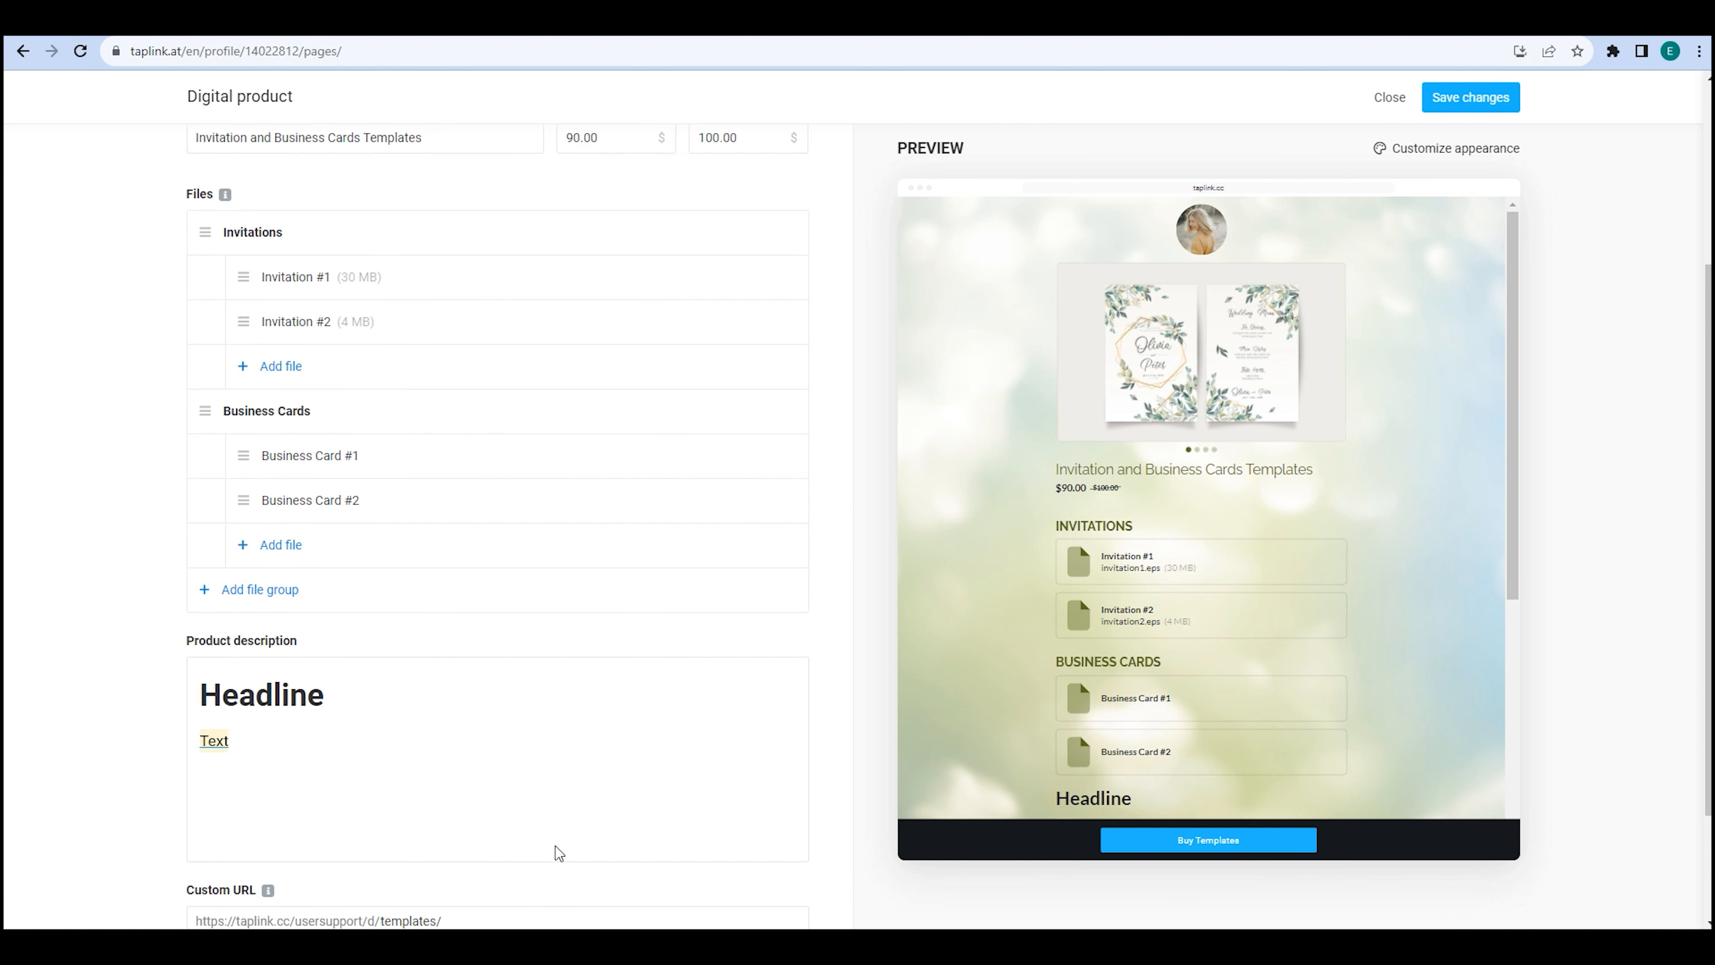
On the Checkout tab, add promo code PROMOCODE with a special price of 90.00.
{"action": "left_click", "coordinate": [281, 150]}
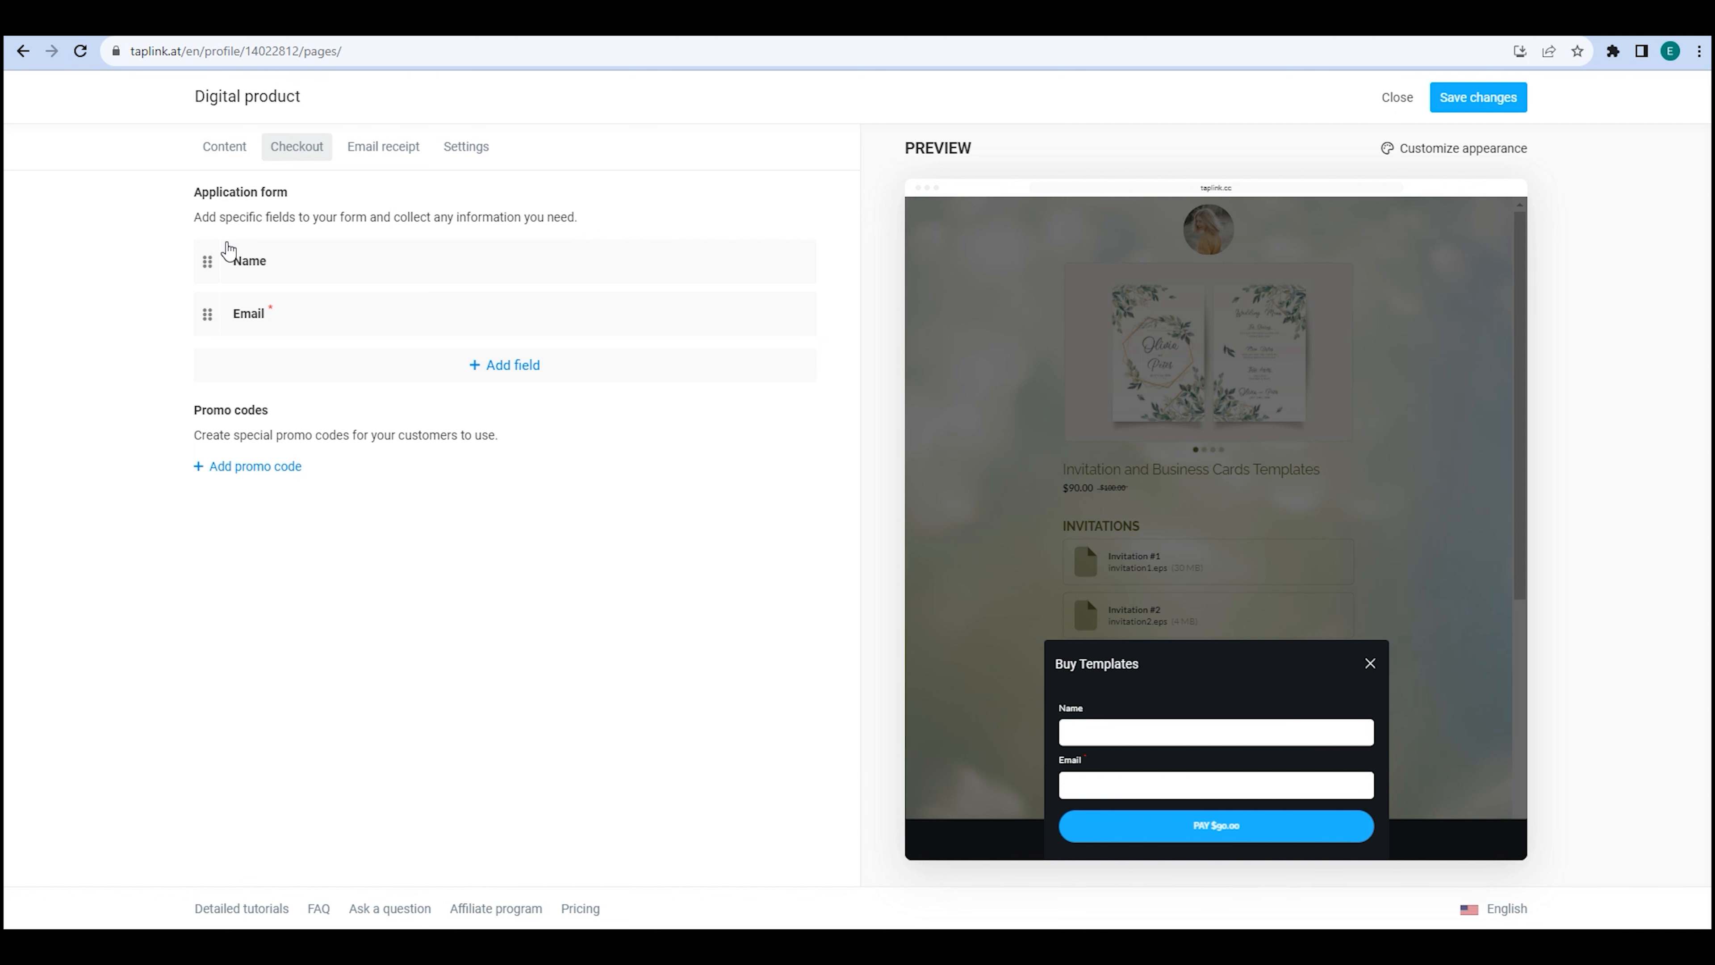
{"action": "left_click", "coordinate": [459, 365]}
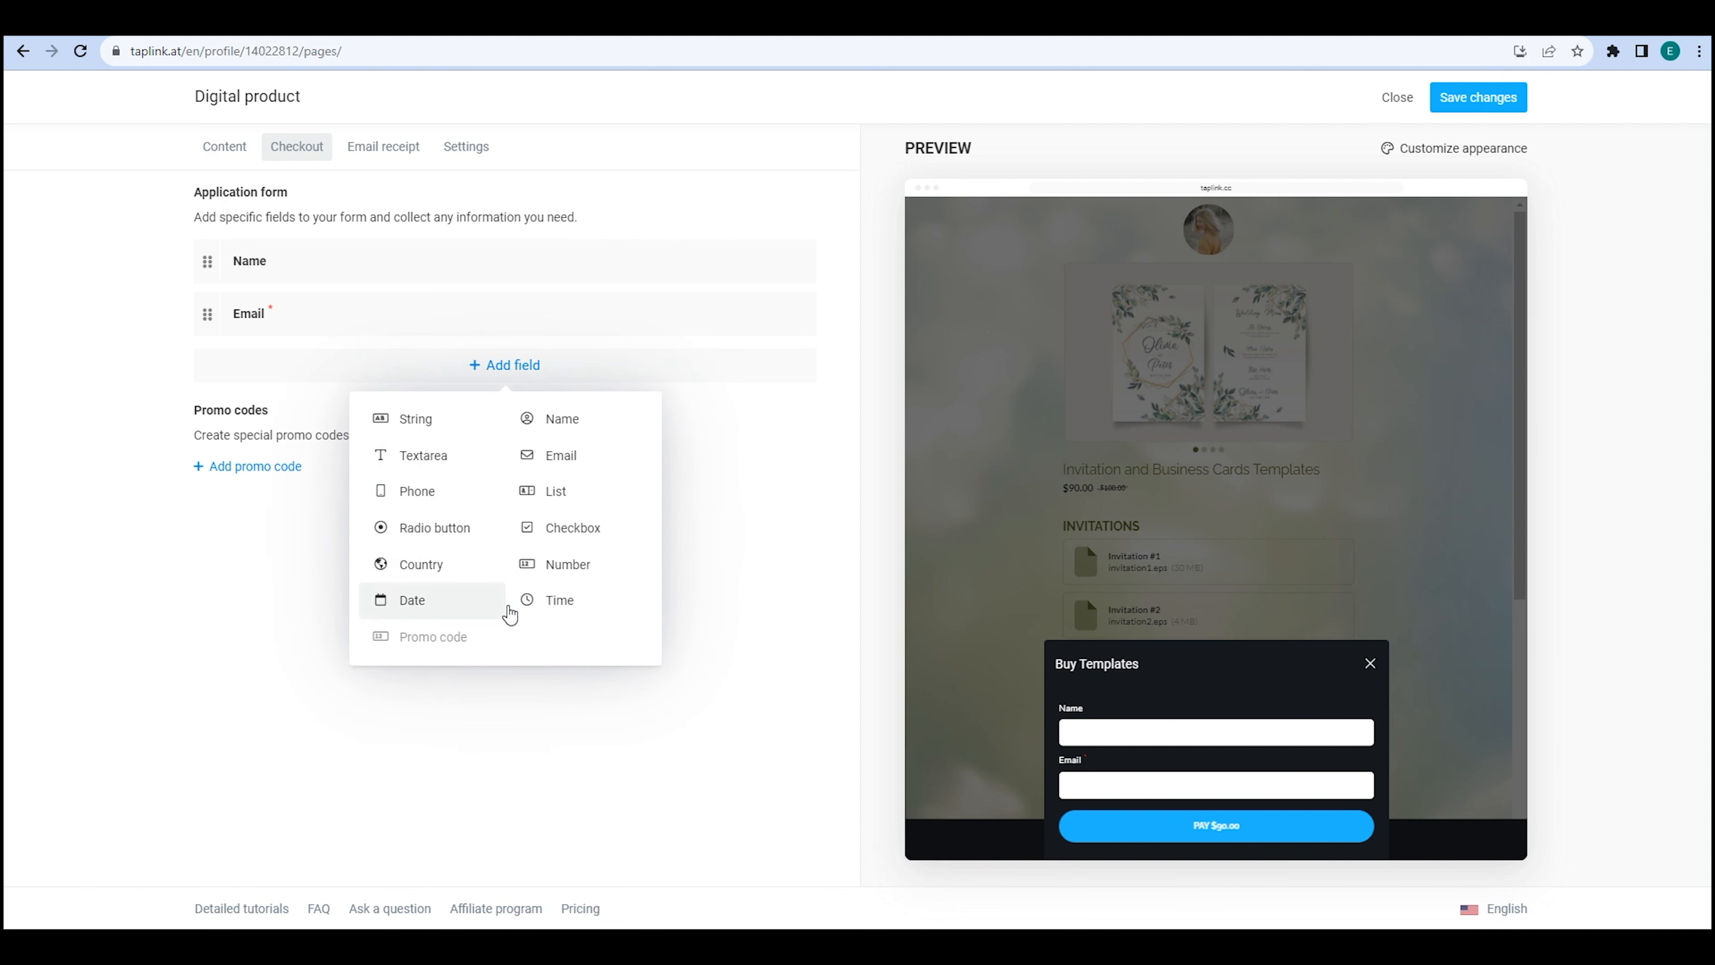
{"action": "left_click", "coordinate": [717, 425]}
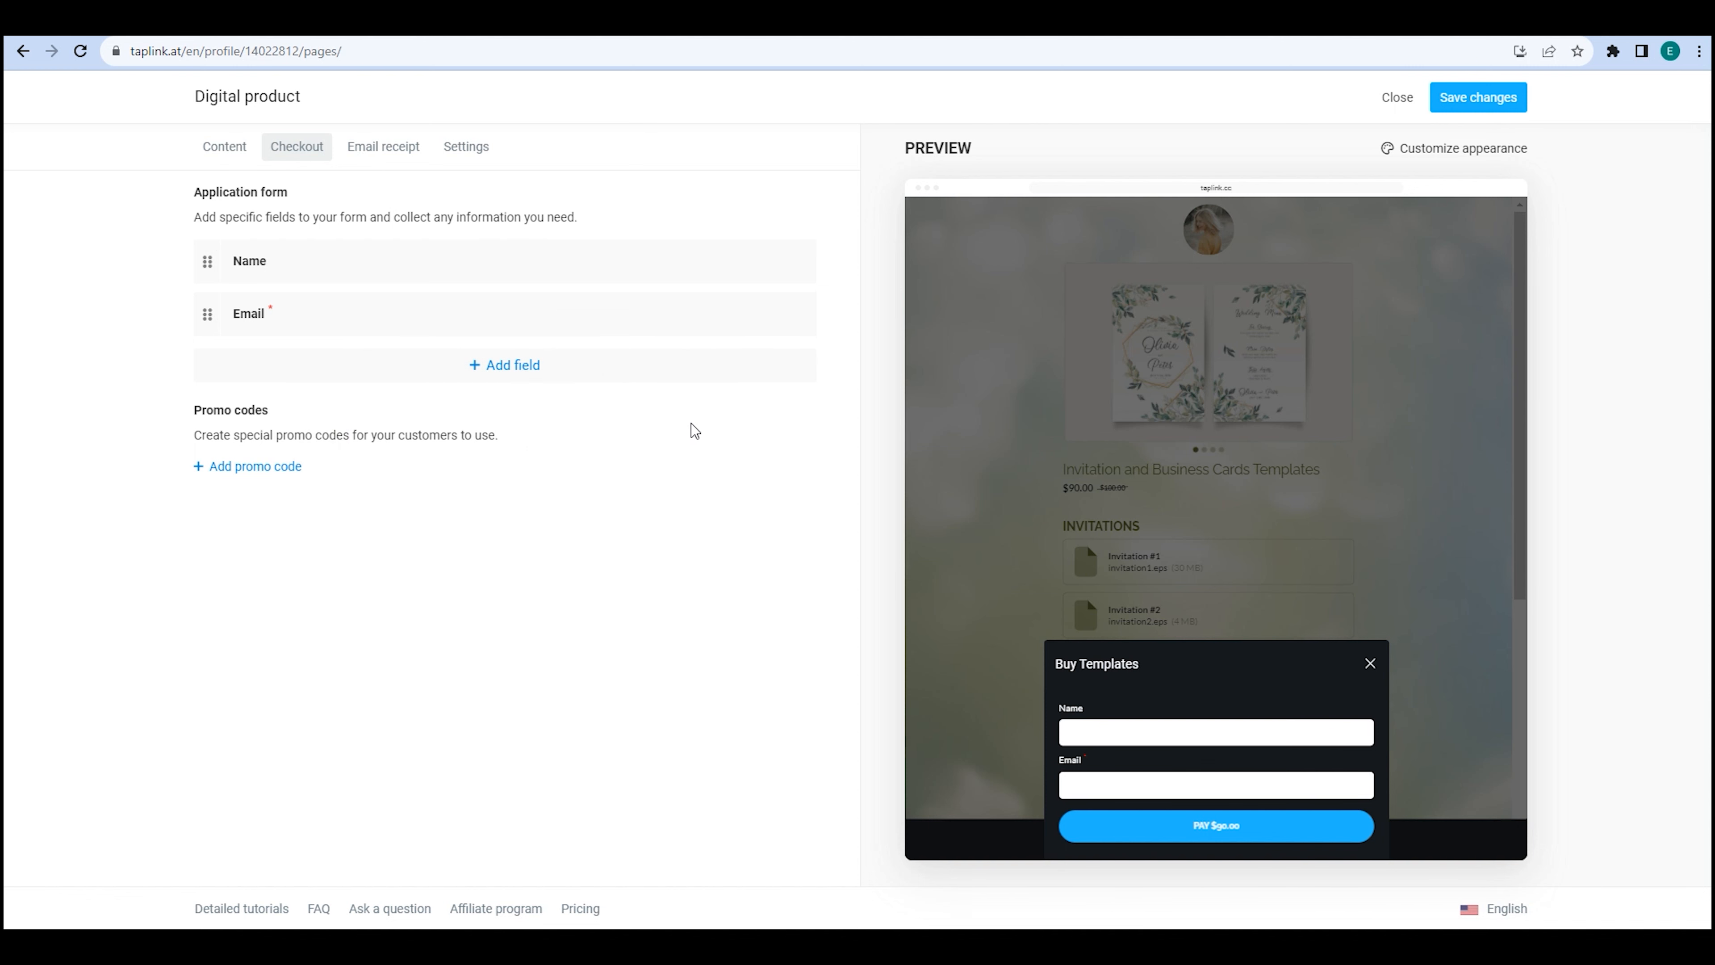
{"action": "left_click", "coordinate": [261, 466]}
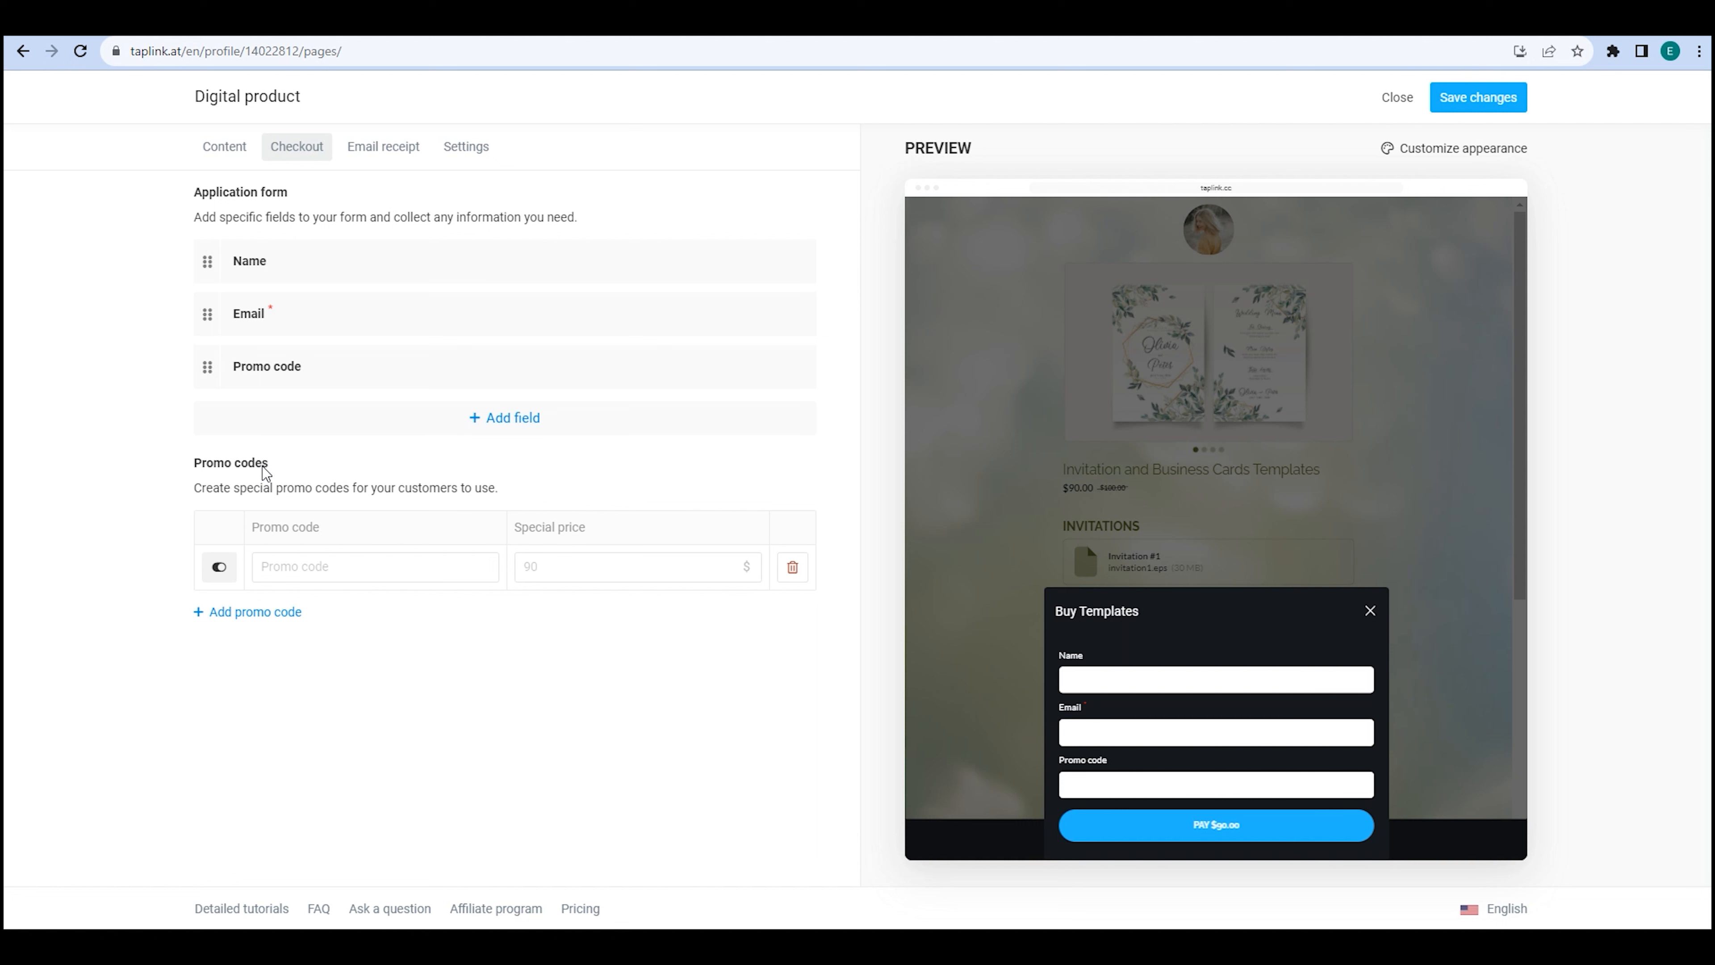
{"action": "left_click", "coordinate": [280, 569]}
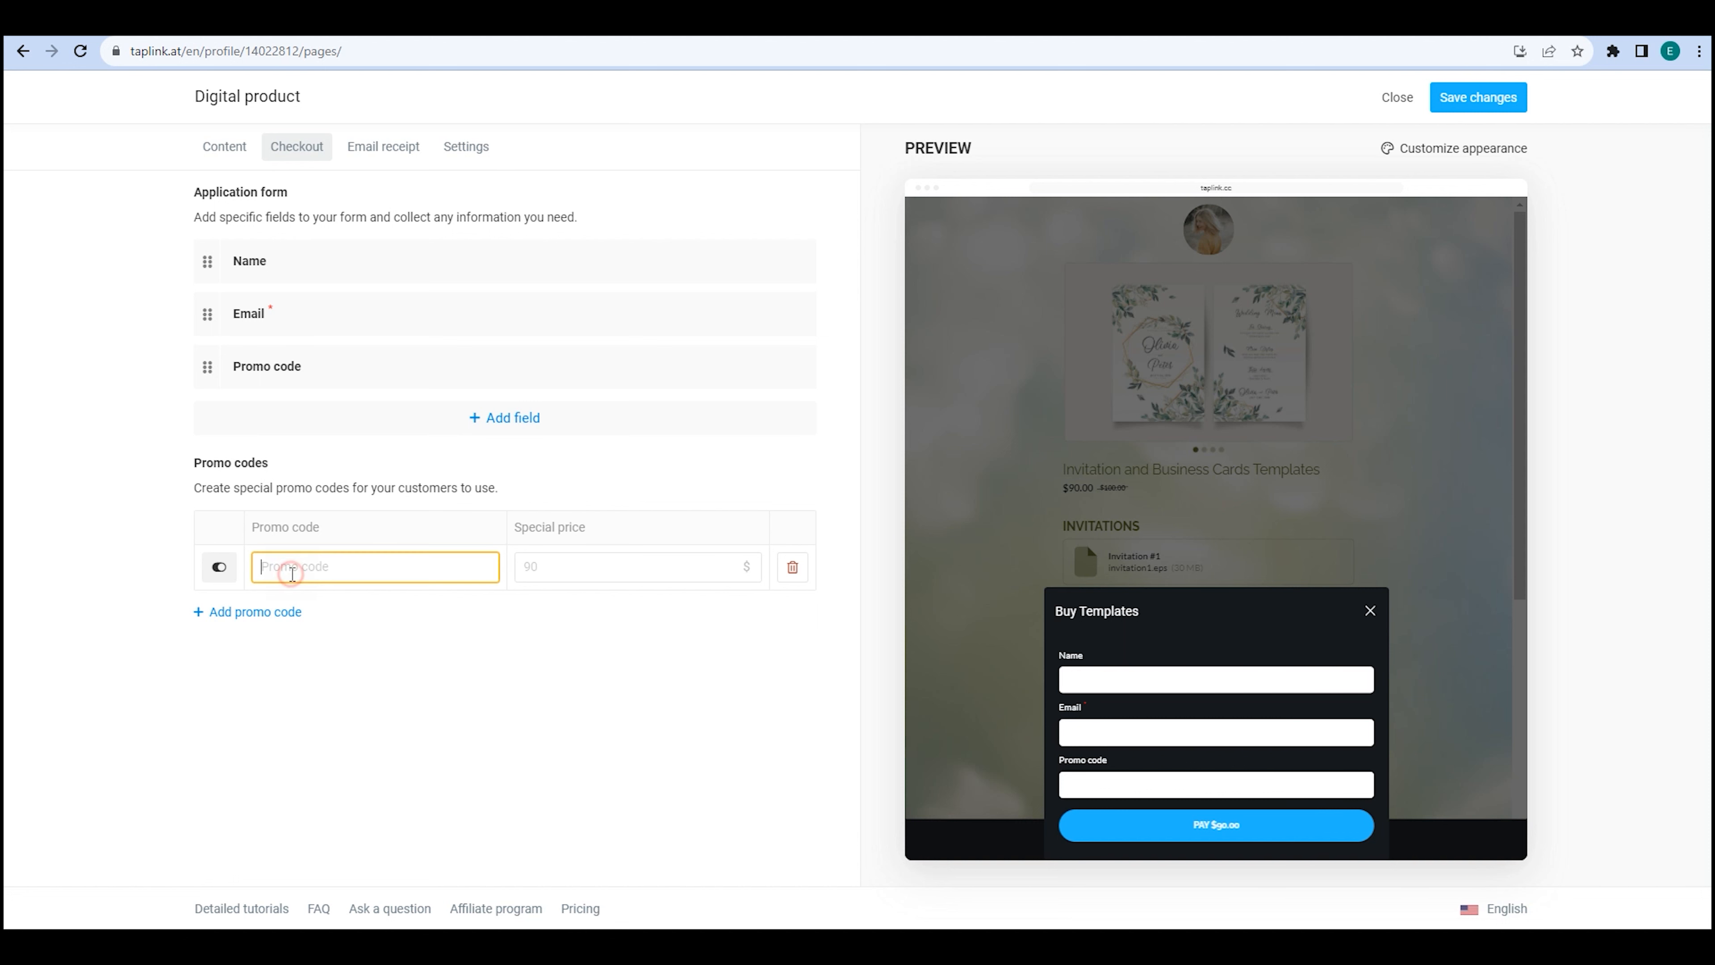
{"action": "type", "text": "PROMOCODE"}
{"action": "left_click", "coordinate": [545, 566]}
{"action": "type", "text": "90"}
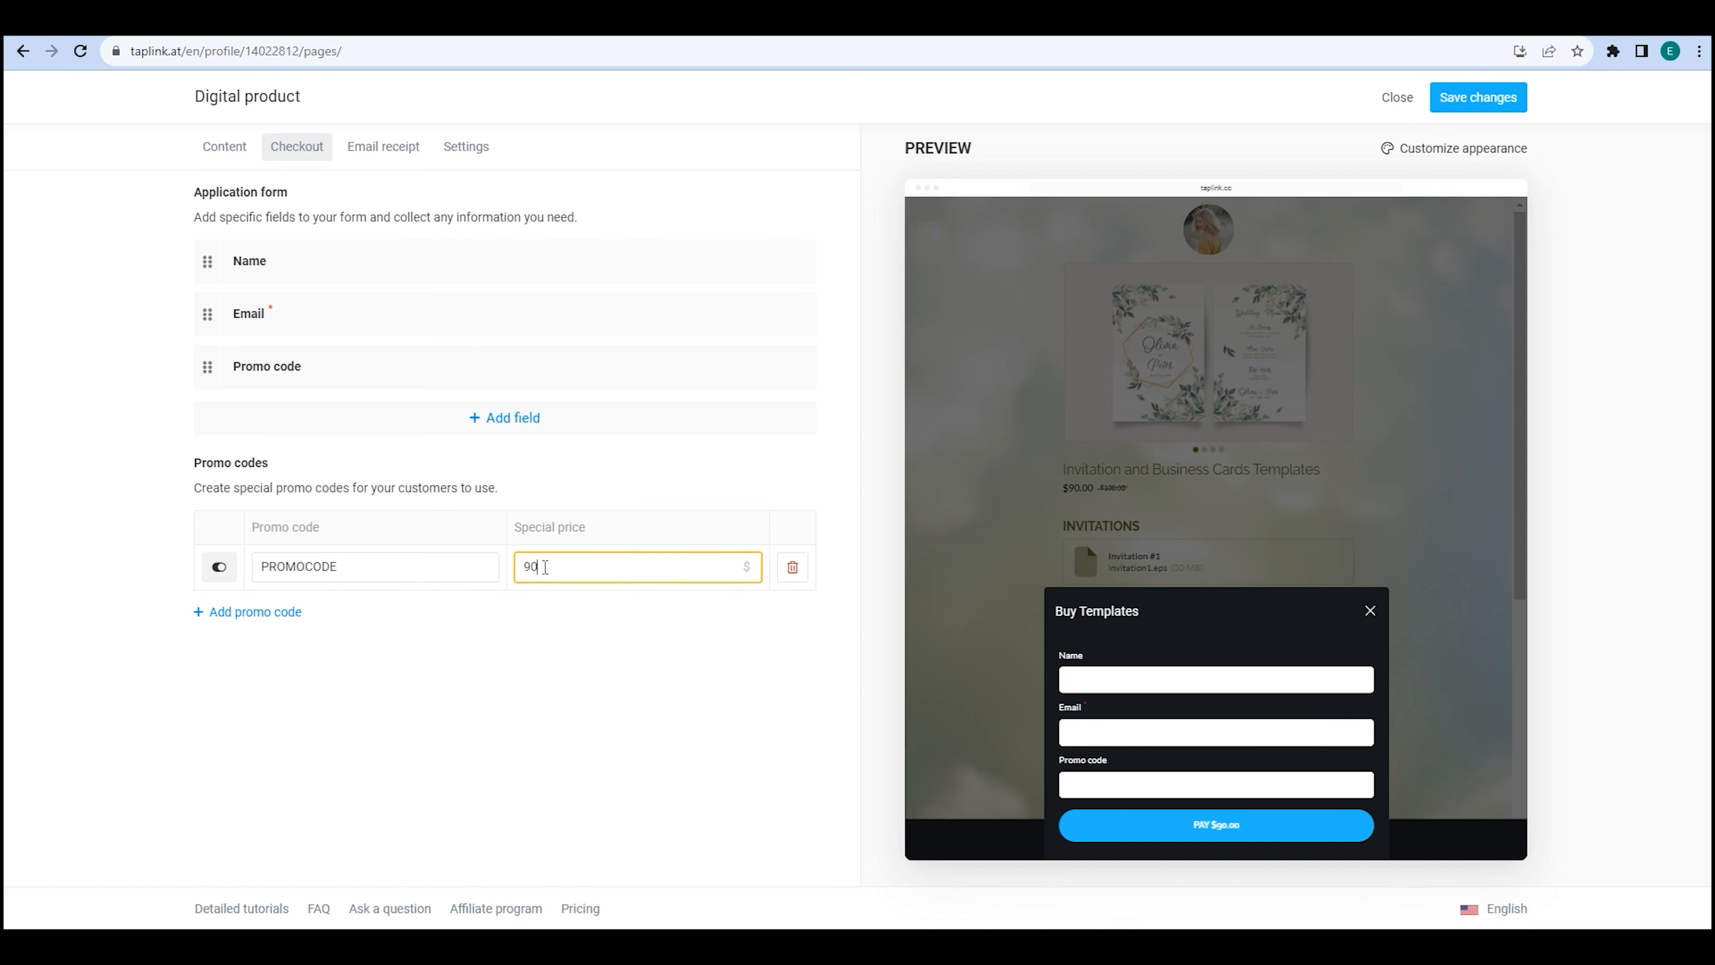
{"action": "left_click", "coordinate": [557, 654]}
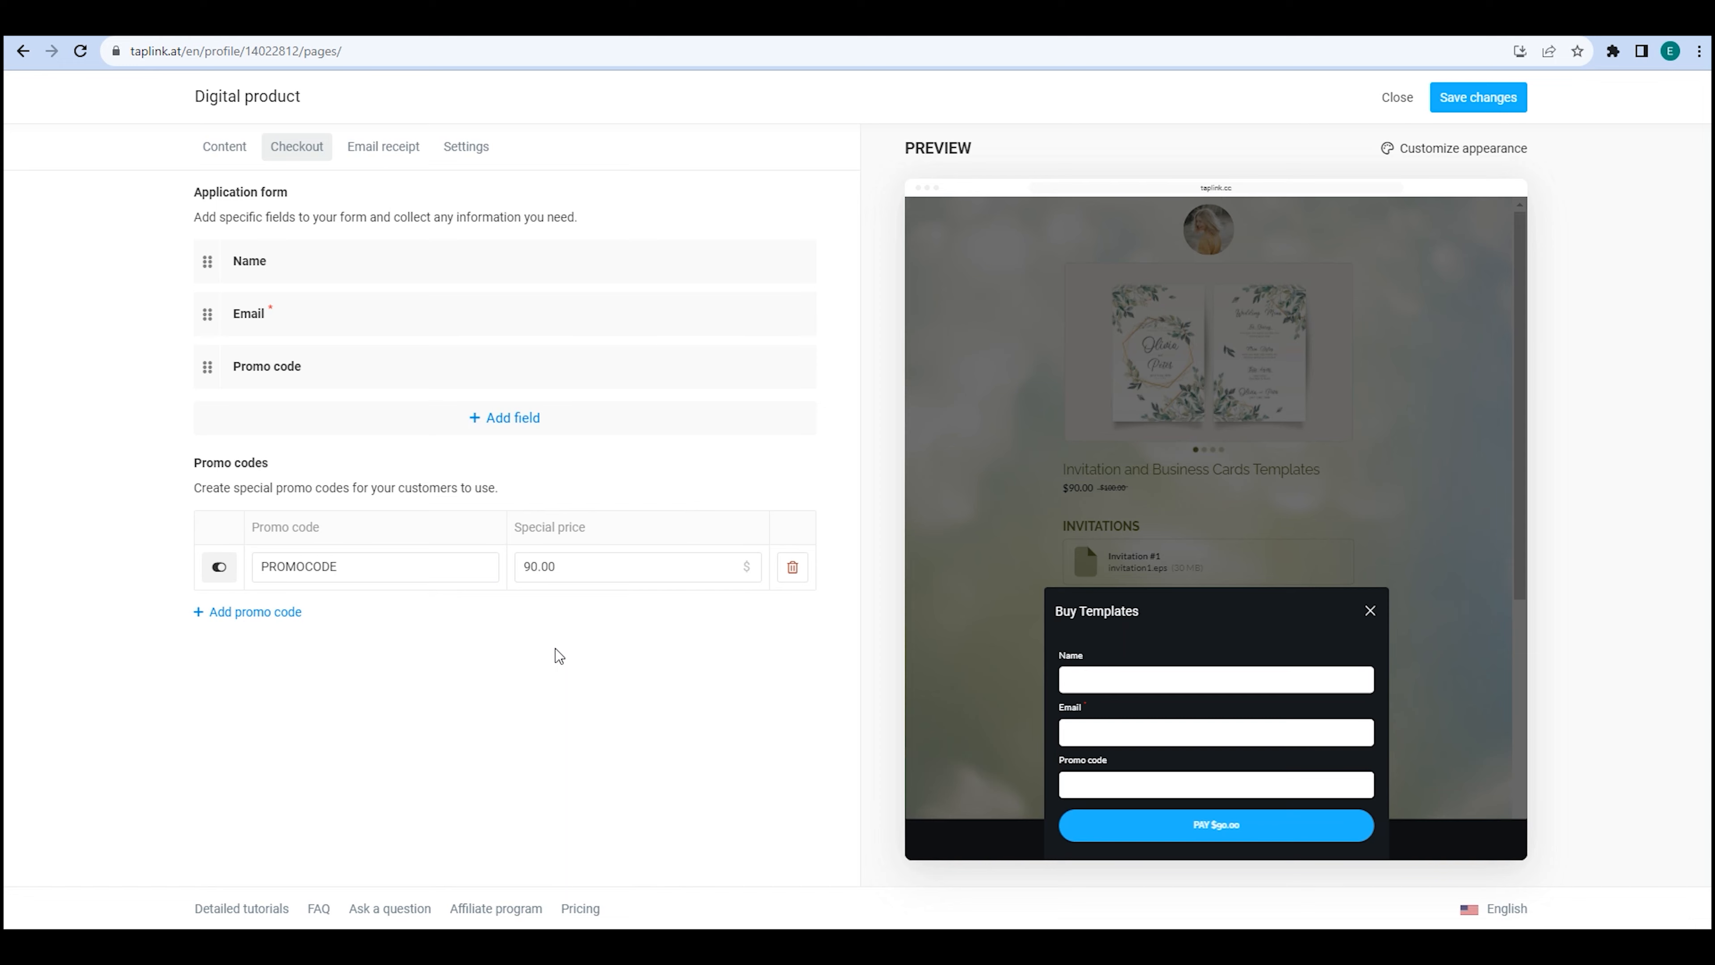
Change the email receipt's subject prefix to 'Subject:' and the author to 'Author'.
{"action": "left_click", "coordinate": [380, 162]}
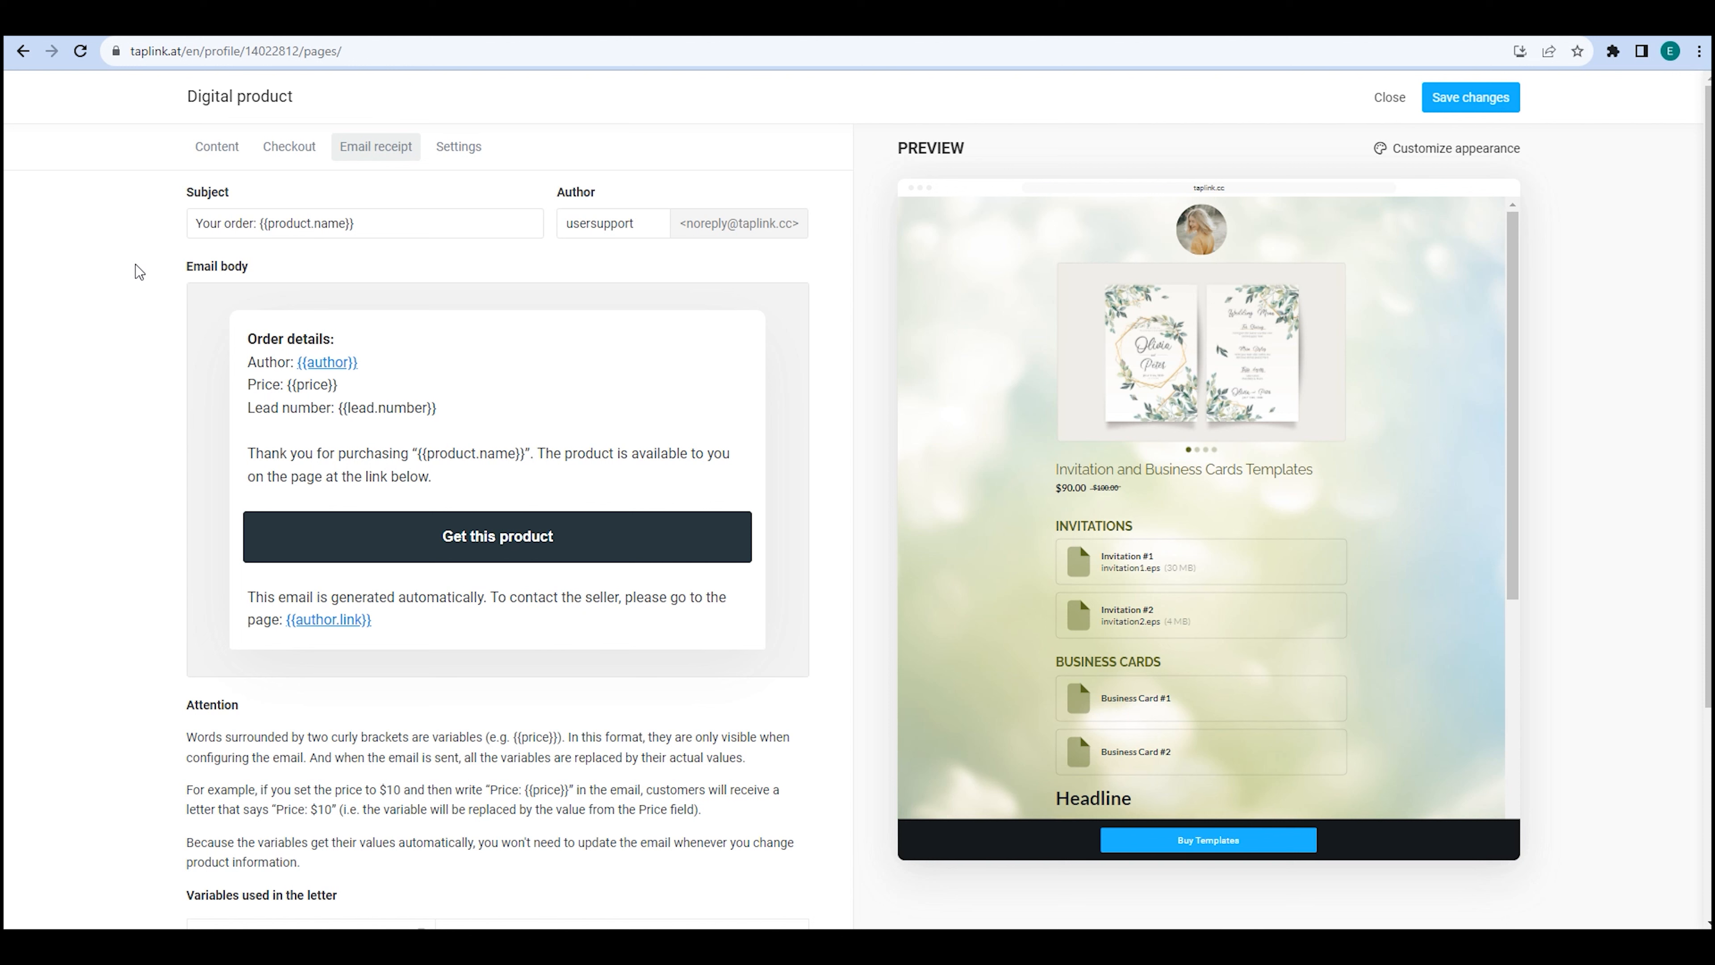
{"action": "left_click_drag", "start_coordinate": [256, 225], "coordinate": [195, 224]}
{"action": "key", "text": "BackSpace"}
{"action": "type", "text": "Subject:"}
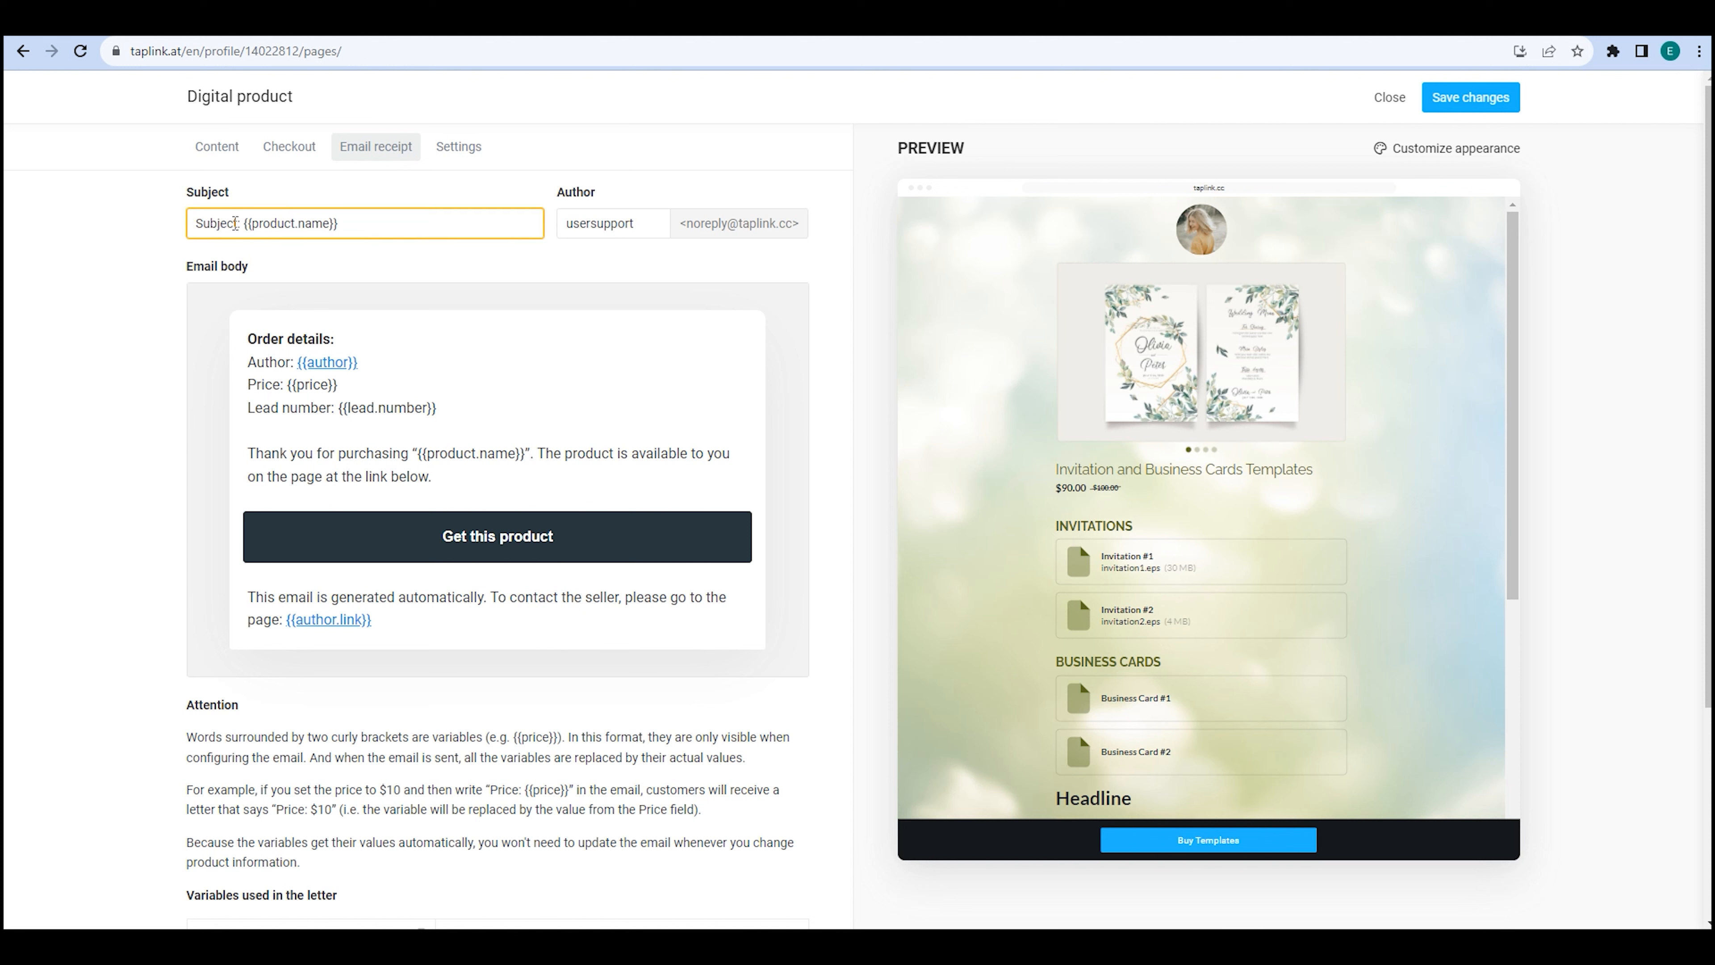
{"action": "double_click", "coordinate": [594, 223]}
{"action": "type", "text": "Author"}
{"action": "left_click", "coordinate": [513, 260]}
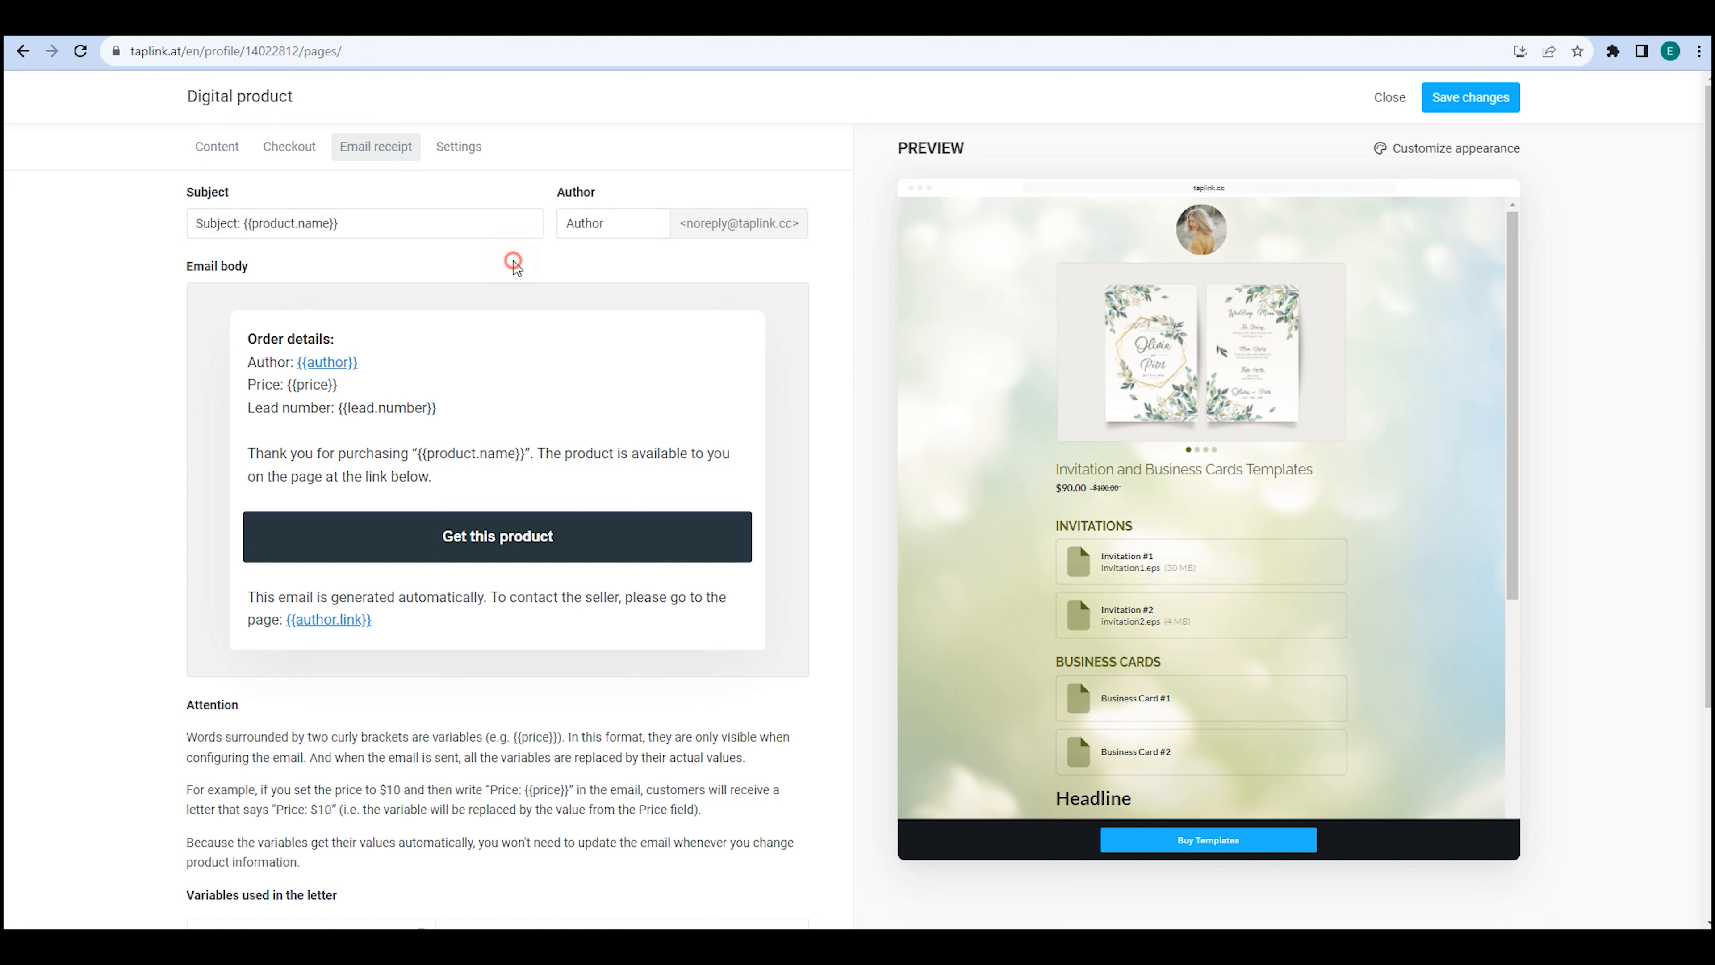
Add a 'Your text' line and delete the product availability sentence.
{"action": "left_click", "coordinate": [452, 475]}
{"action": "key", "text": "Return"}
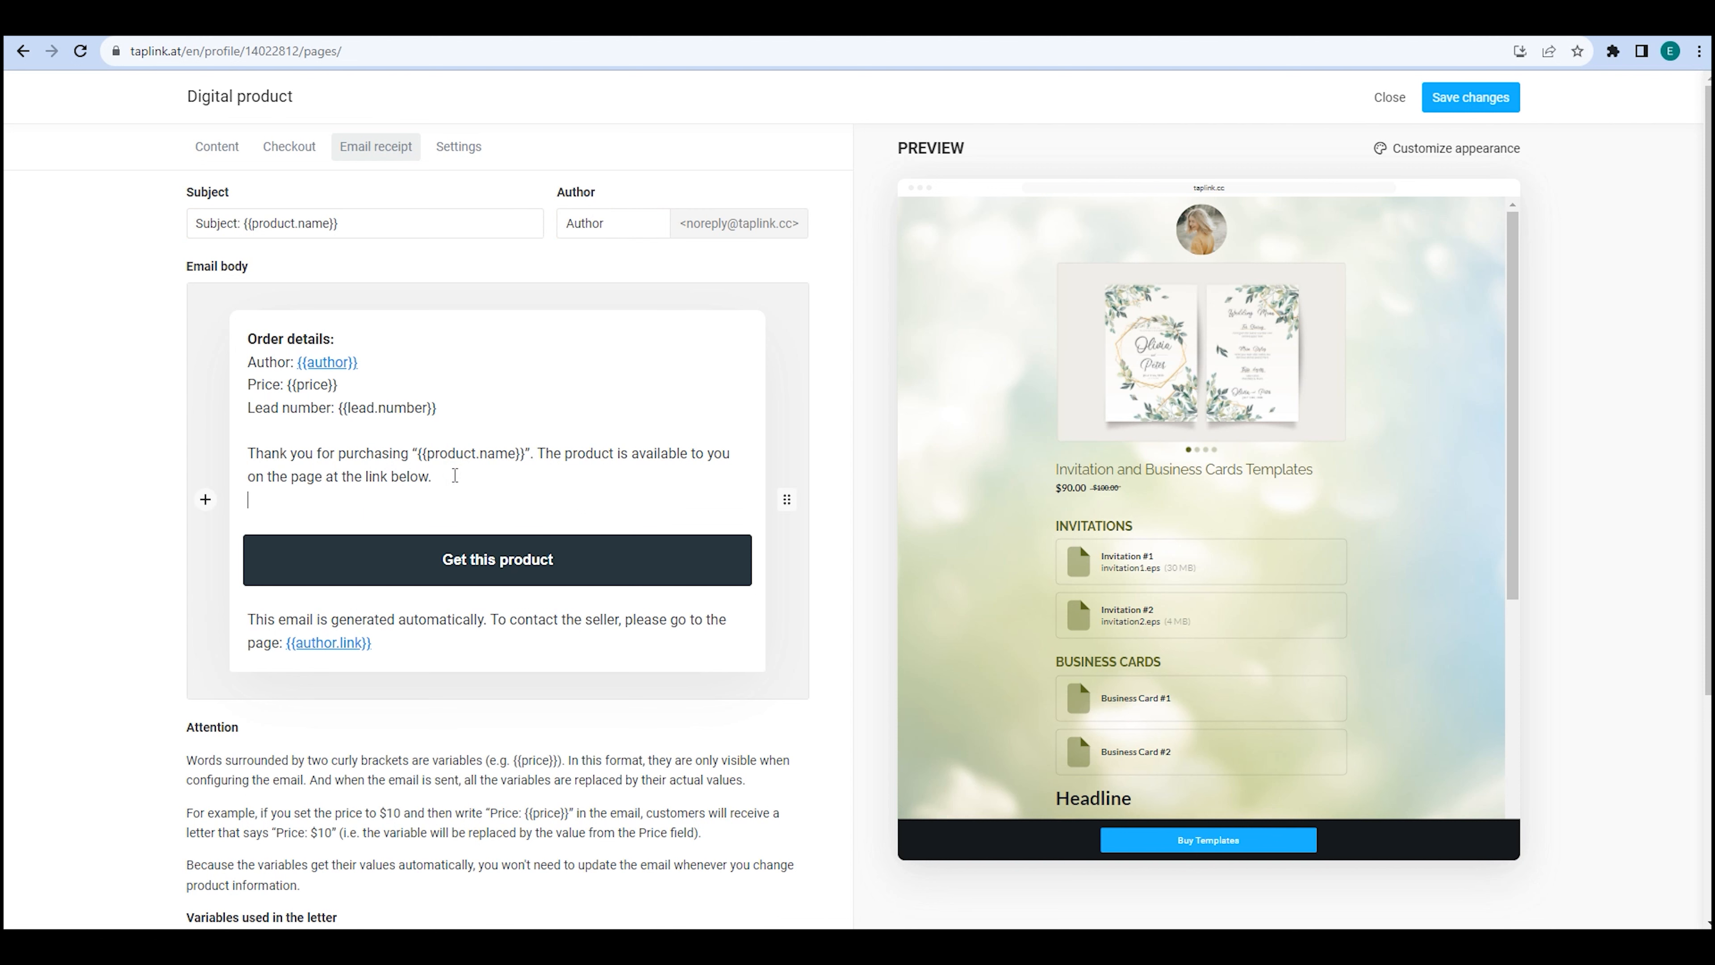
{"action": "type", "text": "Your text"}
{"action": "left_click_drag", "start_coordinate": [454, 476], "coordinate": [538, 452]}
{"action": "key", "text": "BackSpace"}
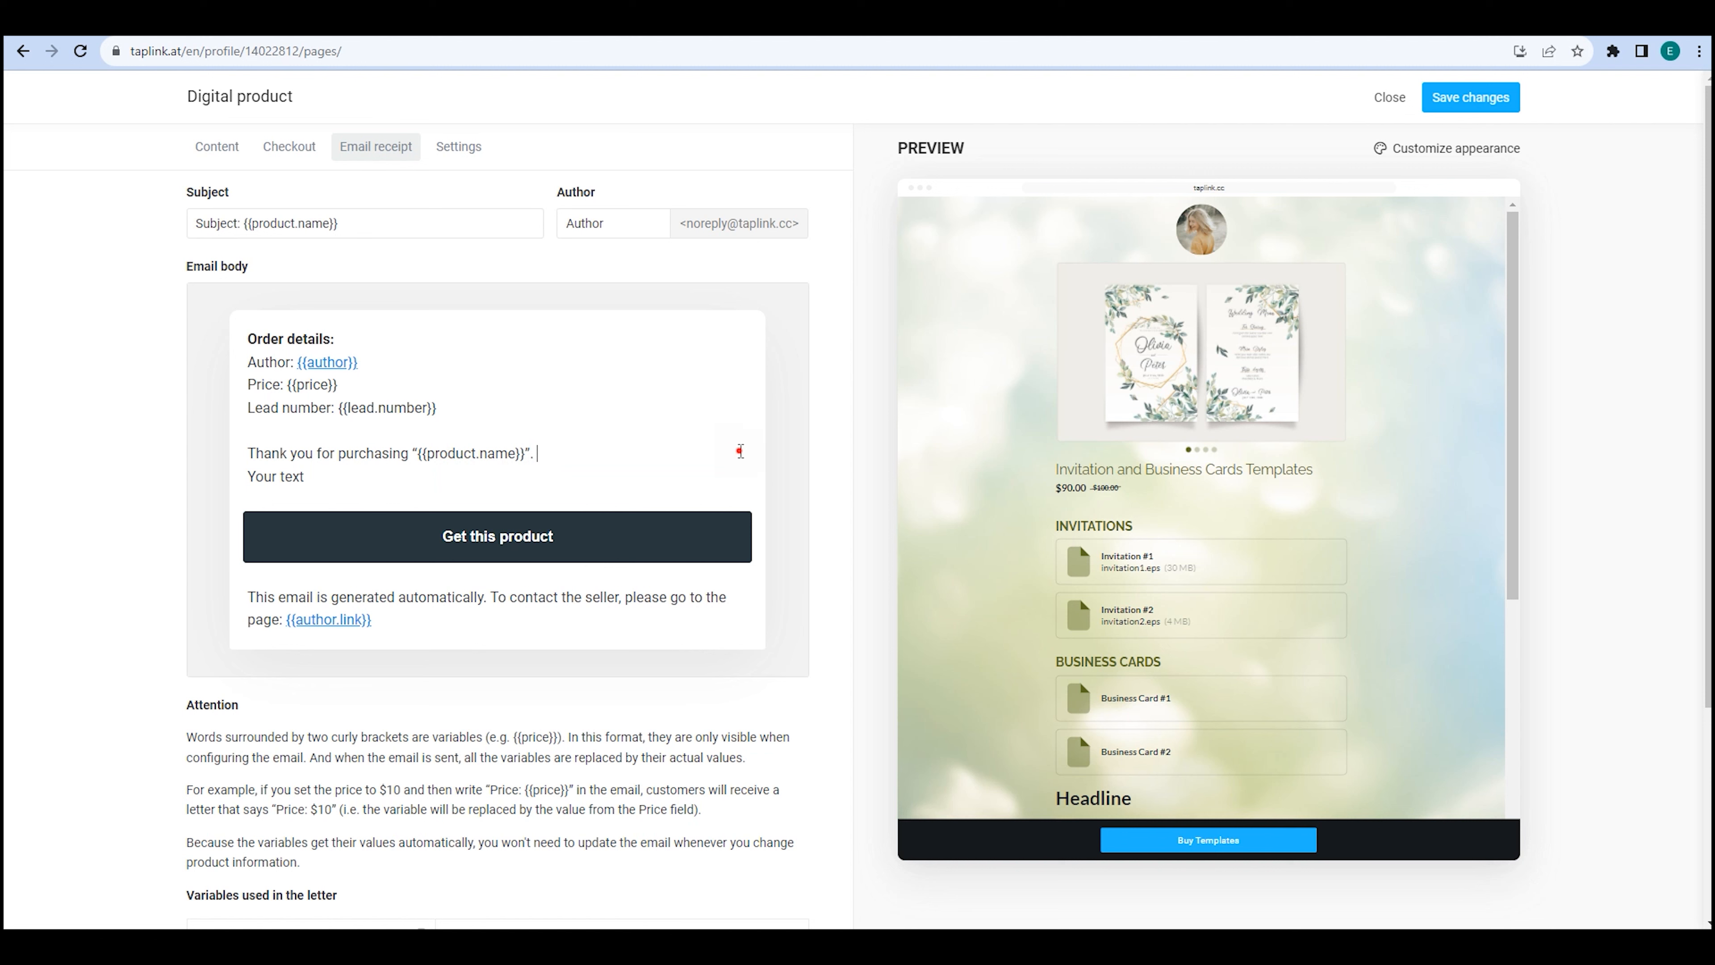
Try the thank-you line's alignment and position options, leaving the line unchanged.
{"action": "left_click", "coordinate": [786, 454]}
{"action": "left_click", "coordinate": [834, 559]}
{"action": "left_click", "coordinate": [787, 453]}
{"action": "left_click", "coordinate": [819, 523]}
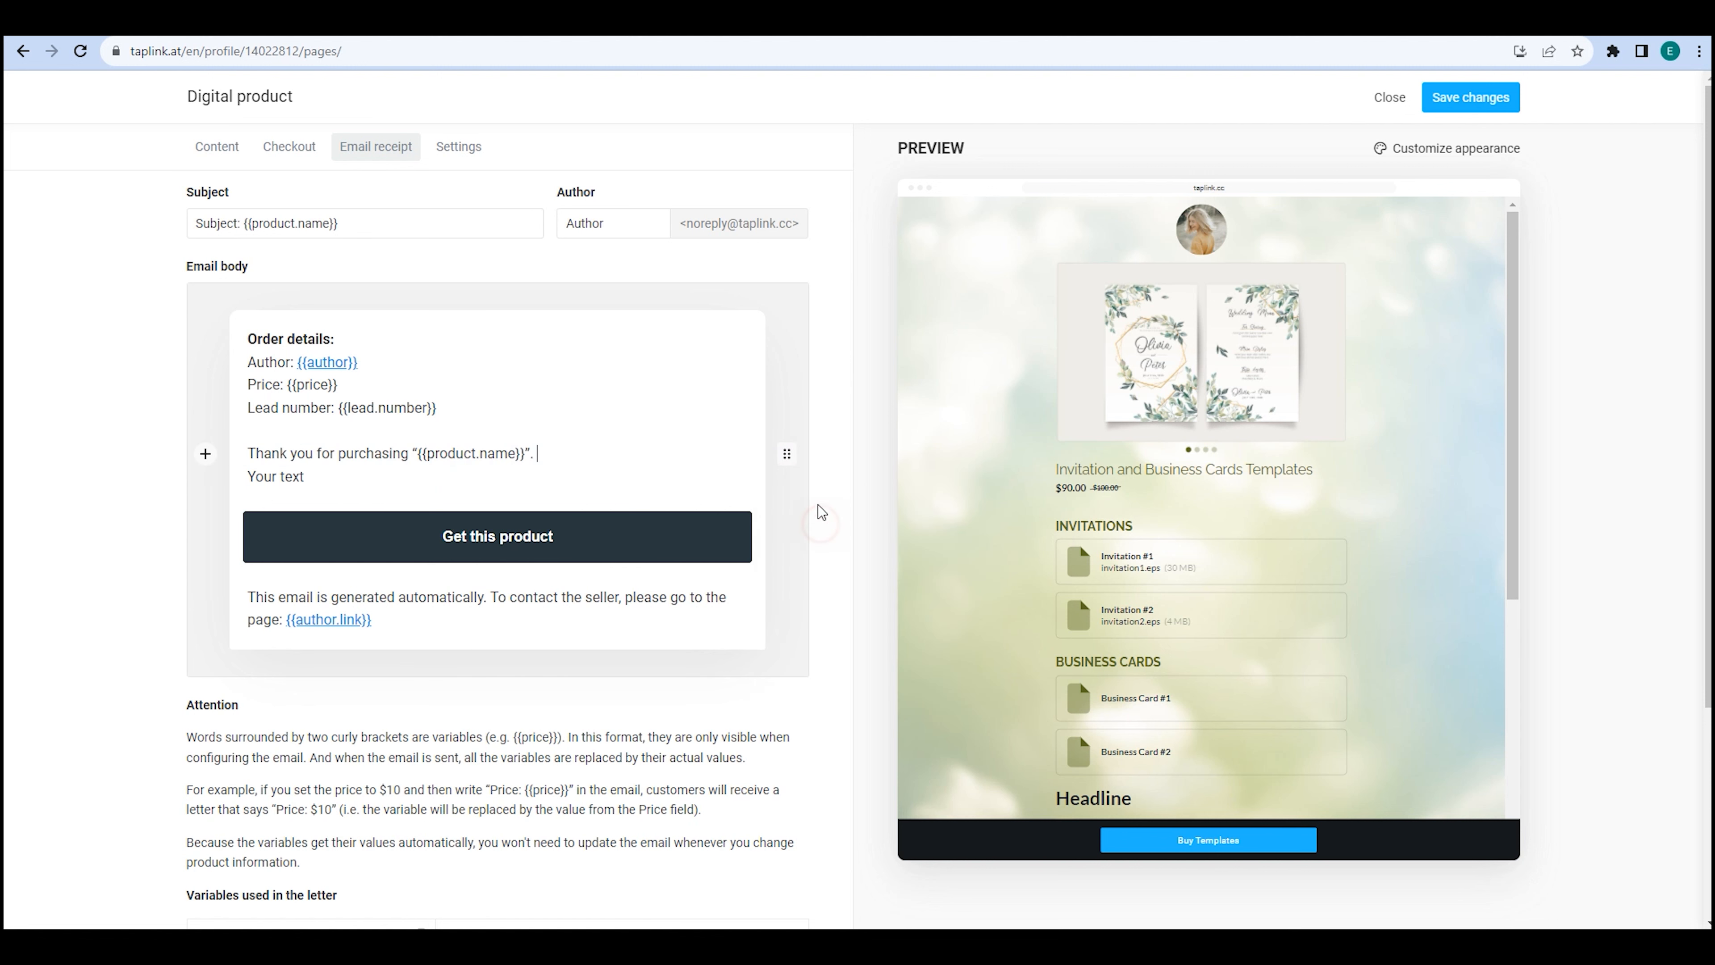
{"action": "left_click", "coordinate": [788, 456]}
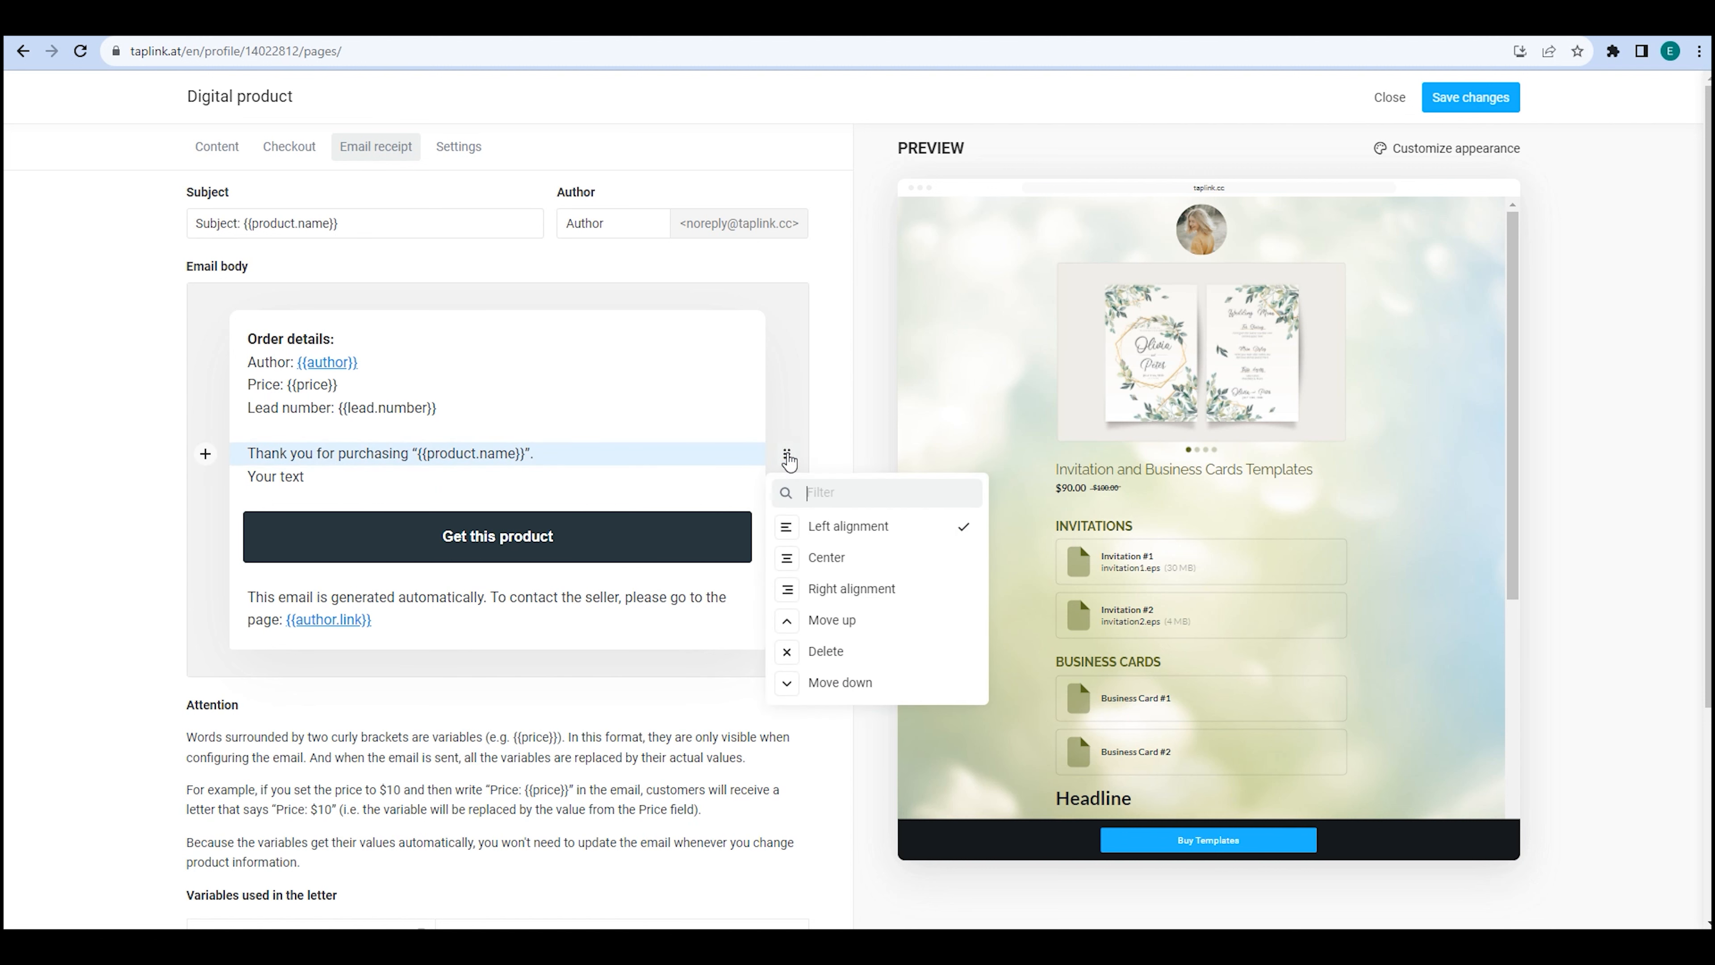
{"action": "left_click", "coordinate": [831, 620]}
{"action": "left_click", "coordinate": [841, 659]}
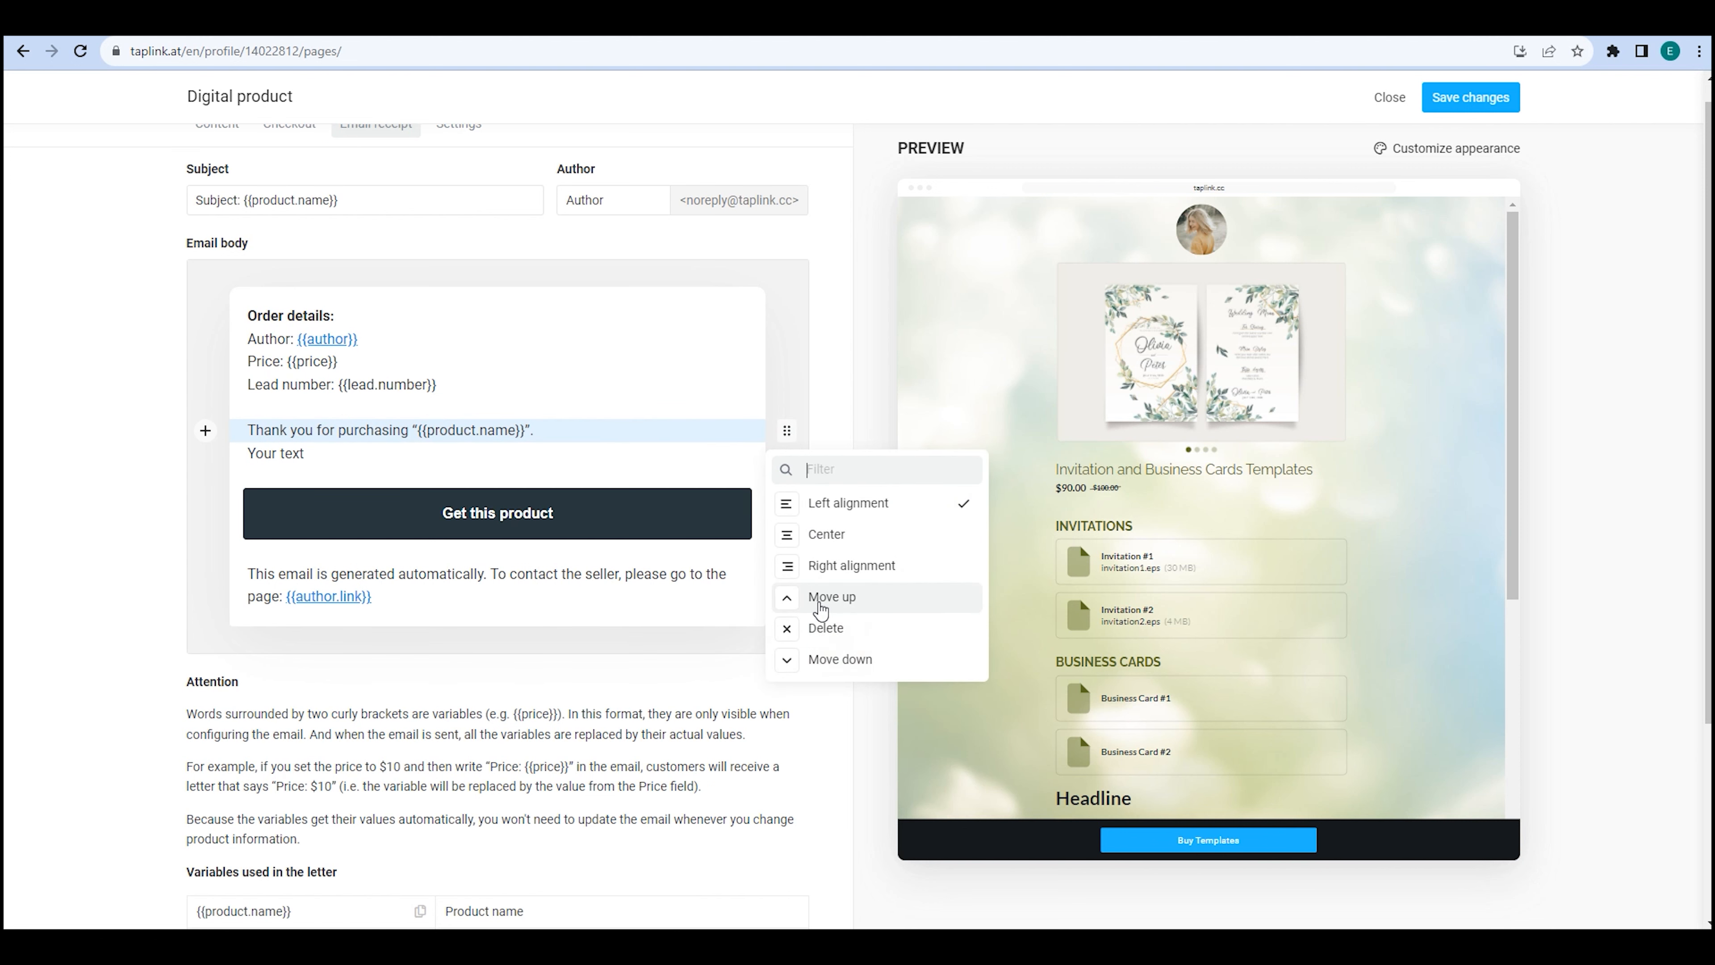
{"action": "left_click", "coordinate": [383, 451]}
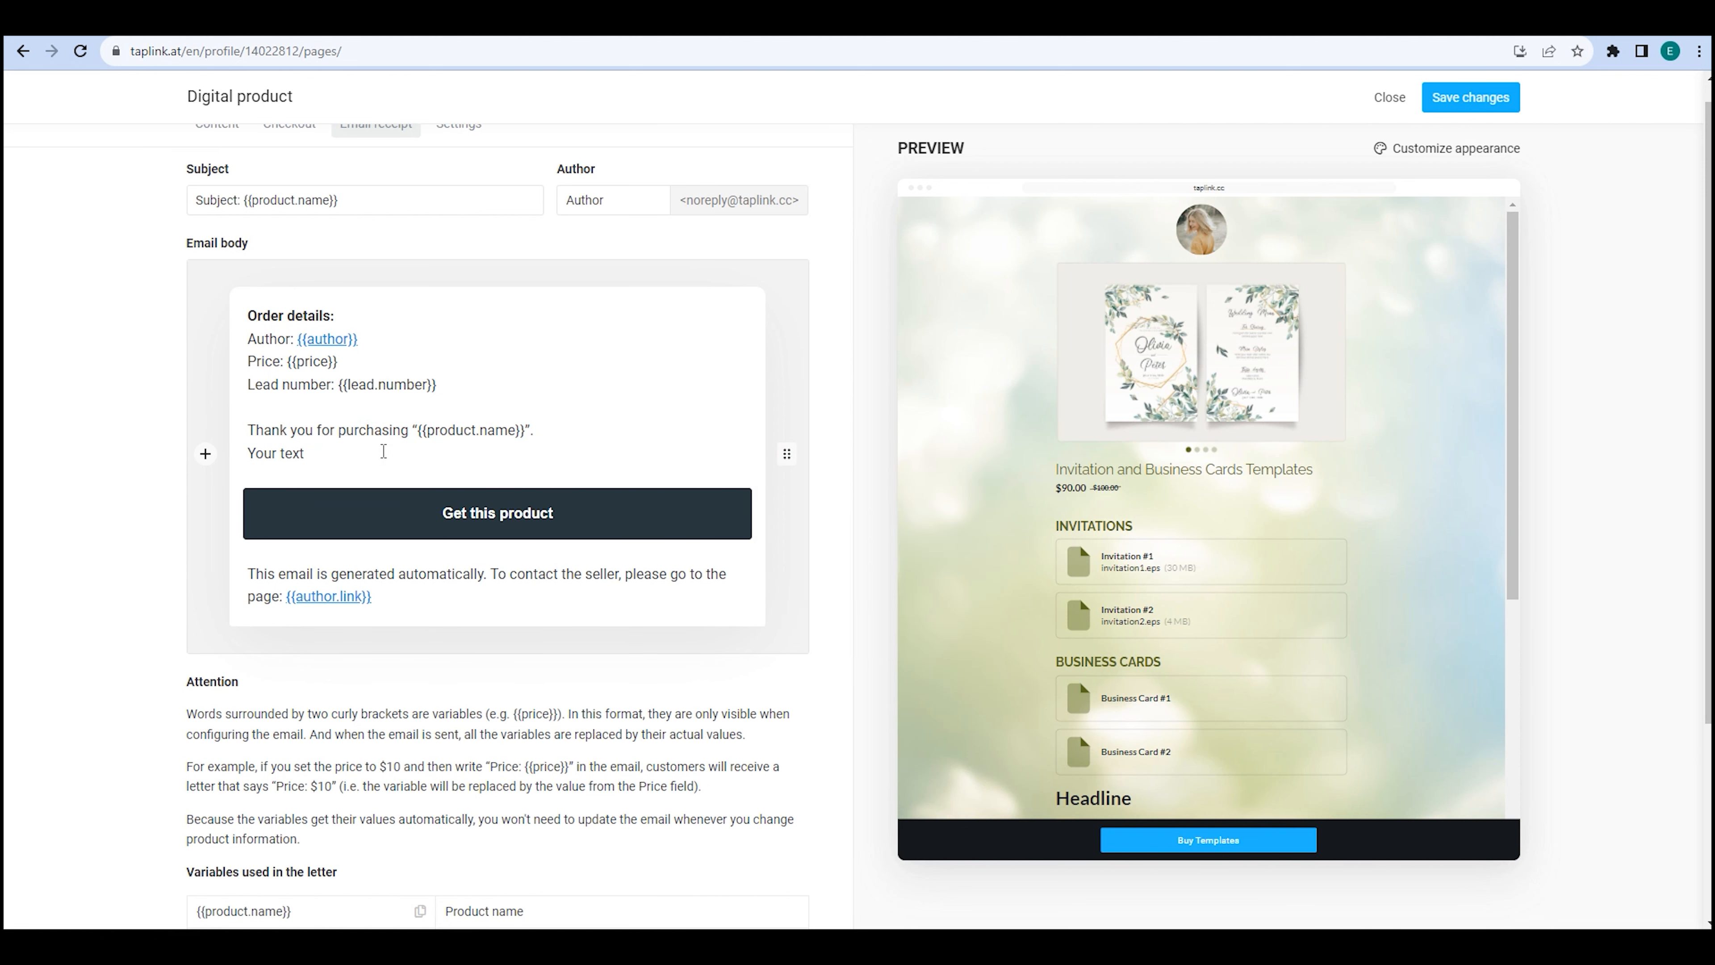
{"action": "left_click", "coordinate": [205, 453]}
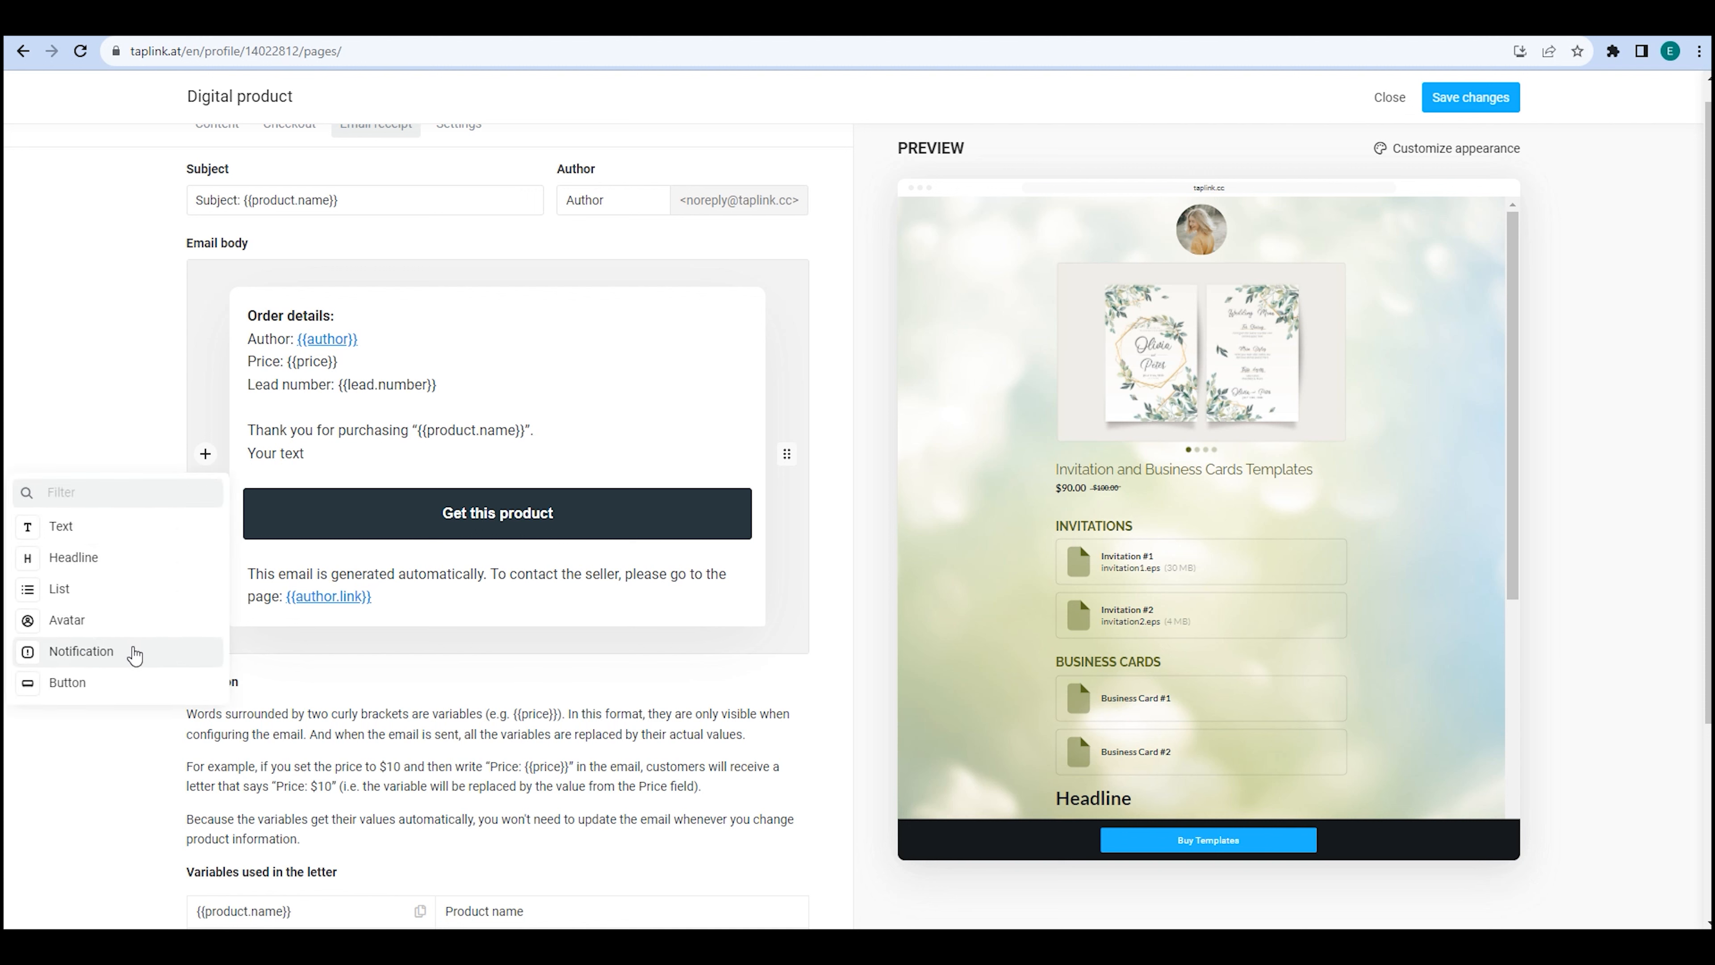
{"action": "left_click", "coordinate": [113, 722]}
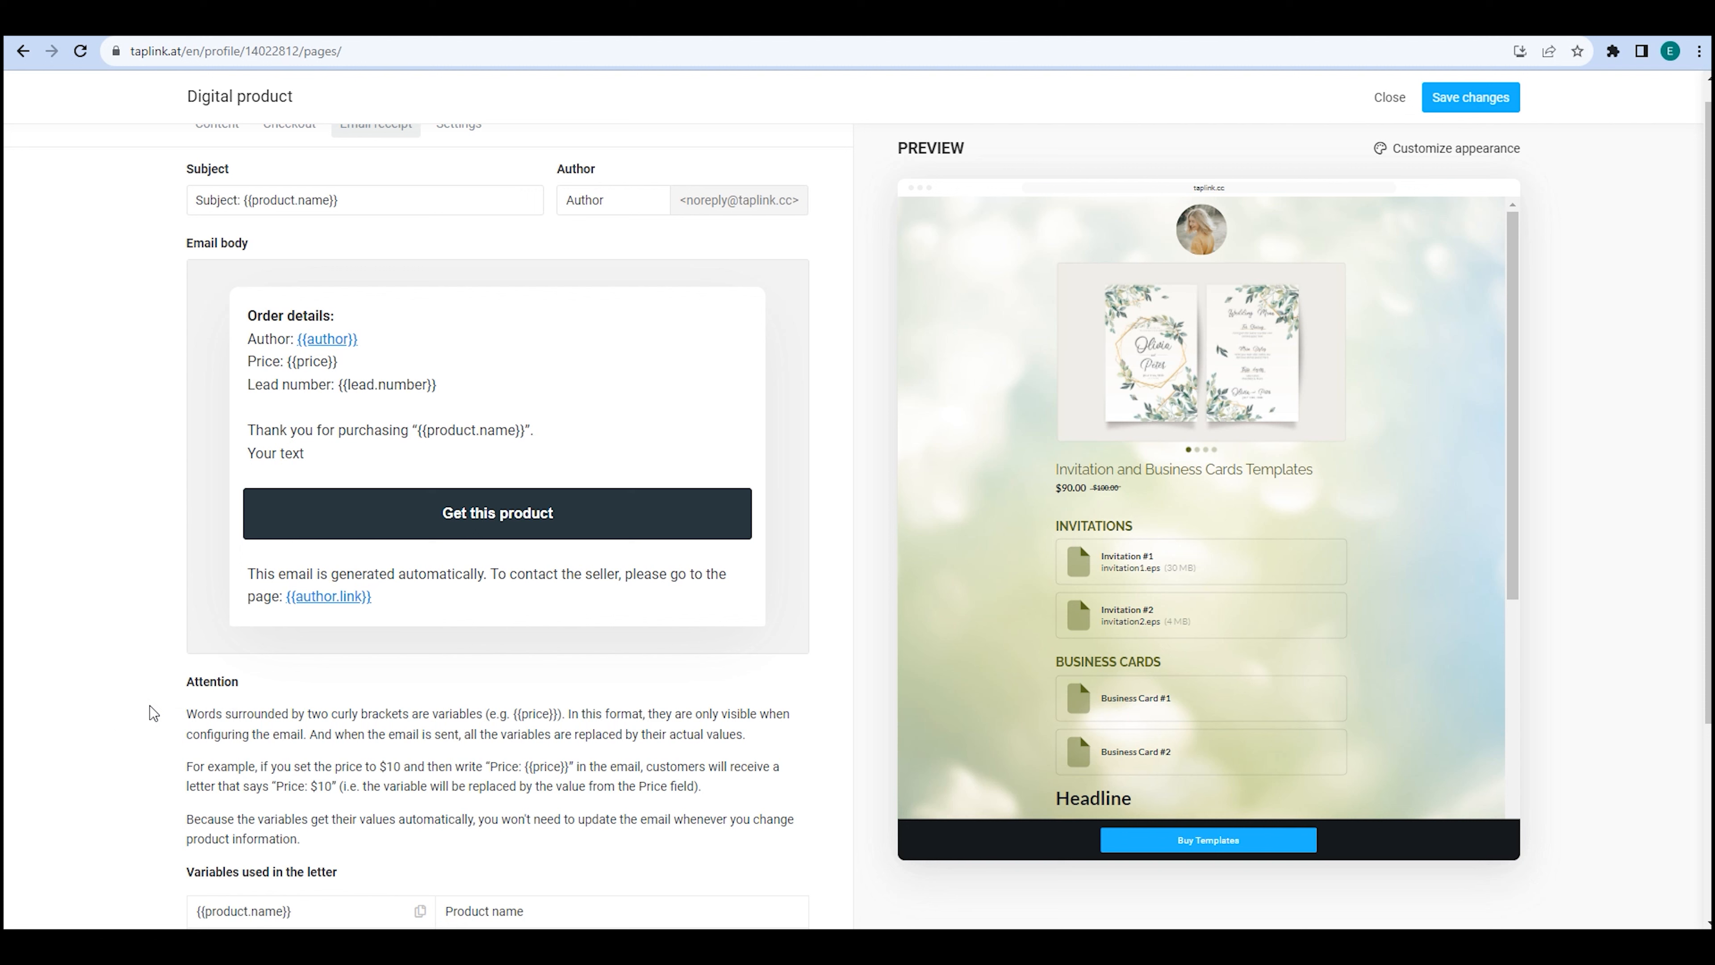
Append 'Phone:' and 'Email:' lines after the author link line.
{"action": "left_click", "coordinate": [393, 594]}
{"action": "key", "text": "Return"}
{"action": "type", "text": "Phone:"}
{"action": "key", "text": "Return"}
{"action": "type", "text": "Email:"}
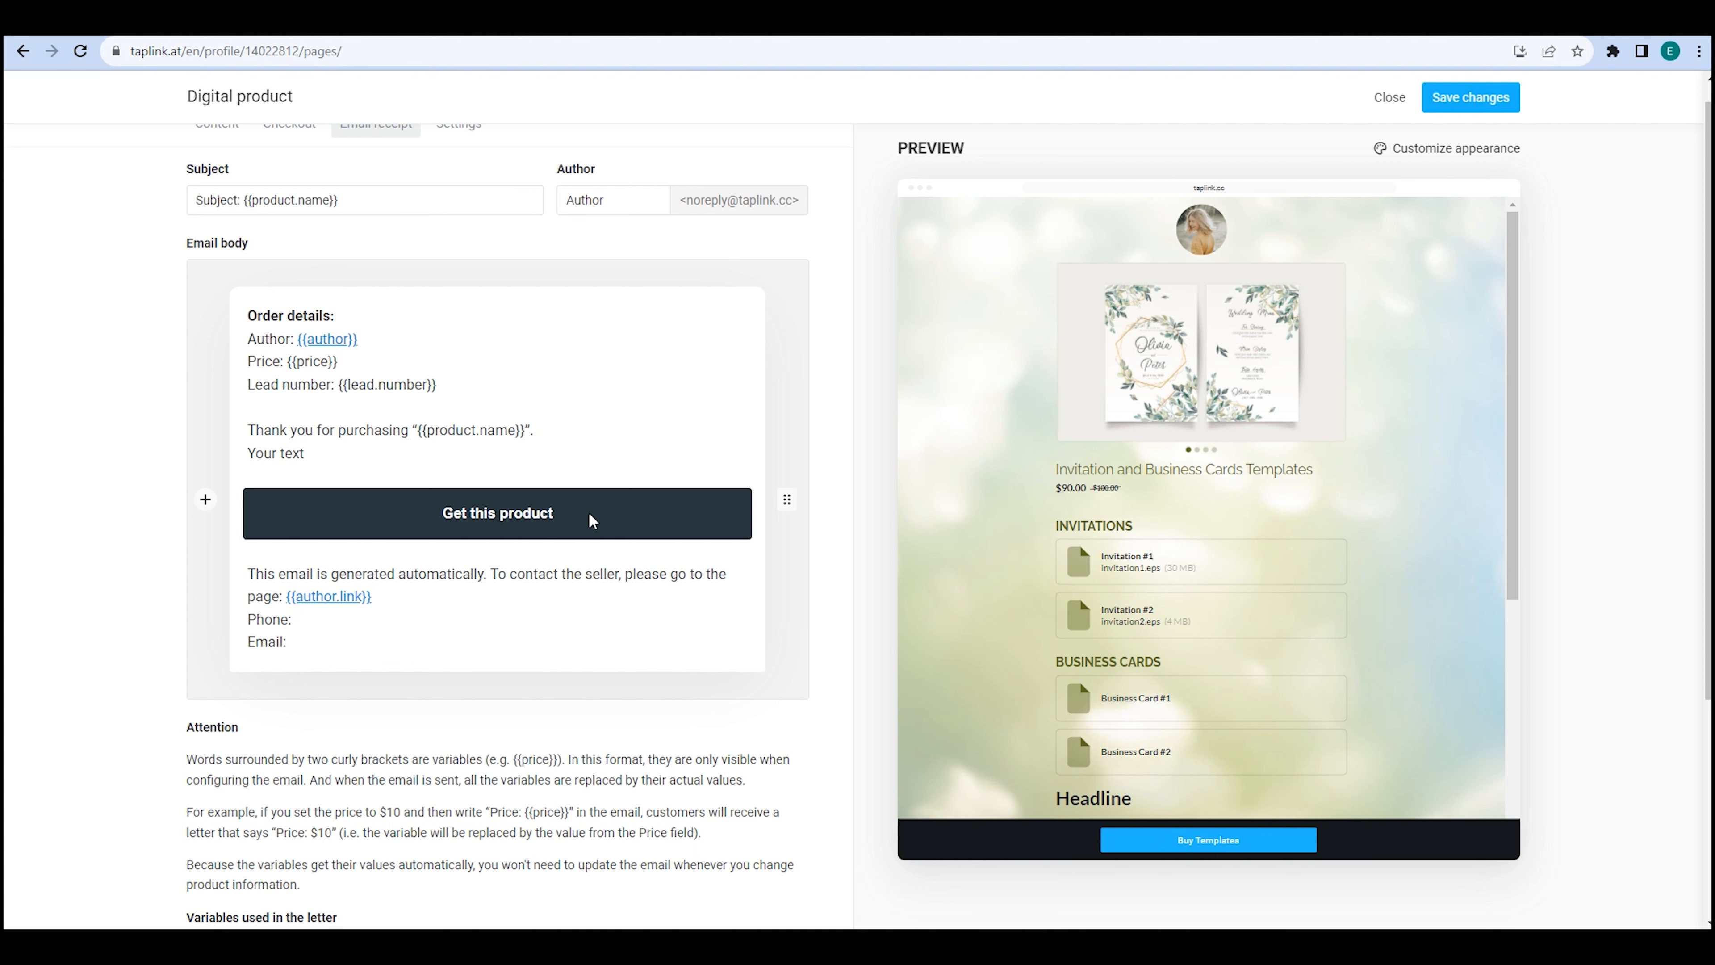
{"action": "scroll", "coordinate": [588, 520], "scroll_direction": "up", "scroll_amount": 1}
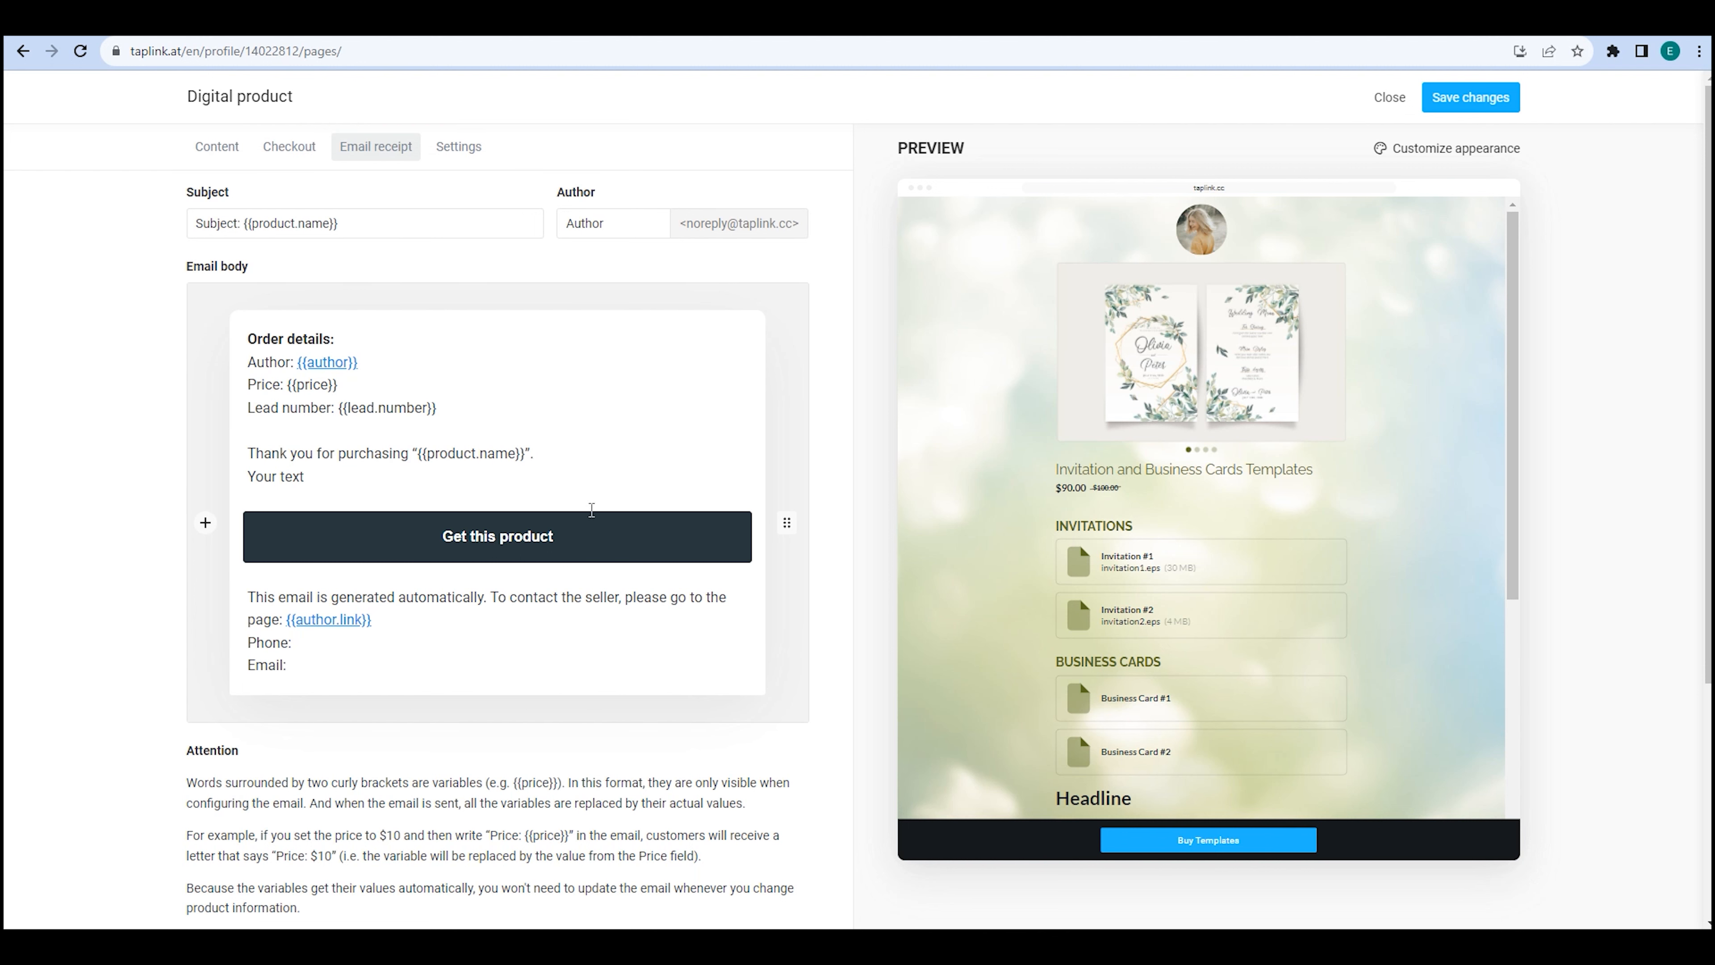
Keep the product available for purchase, save, and view its sales page on the public link.
{"action": "left_click", "coordinate": [475, 163]}
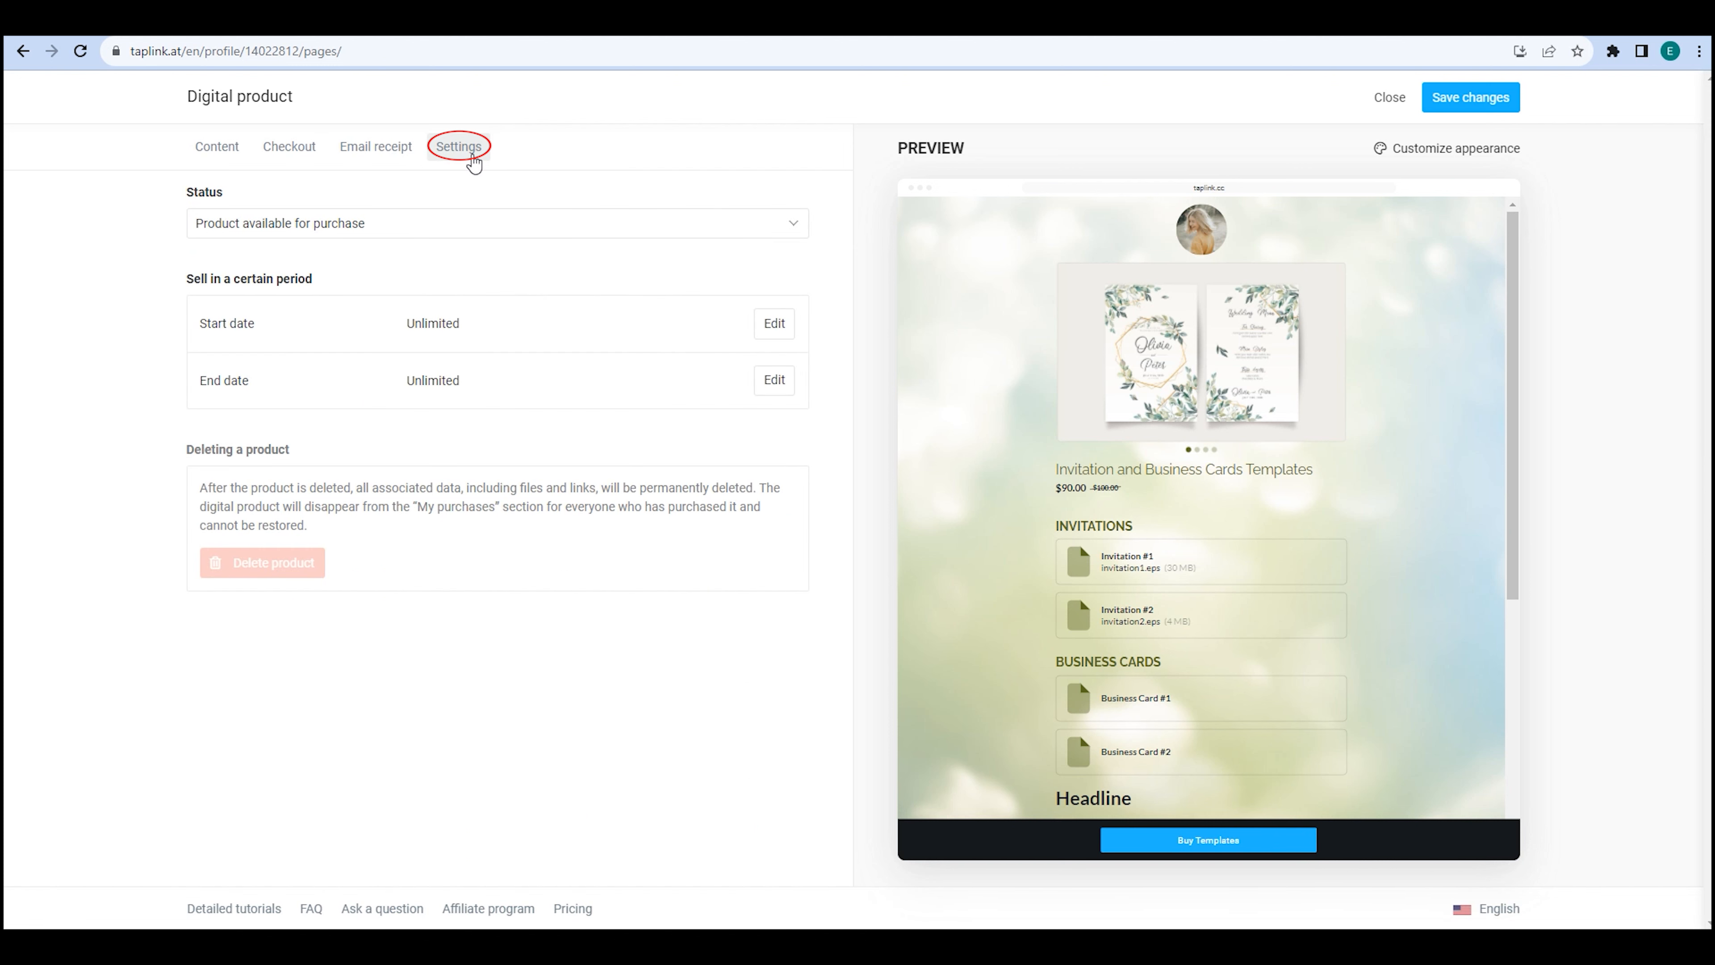
{"action": "left_click", "coordinate": [782, 229]}
{"action": "left_click", "coordinate": [747, 247]}
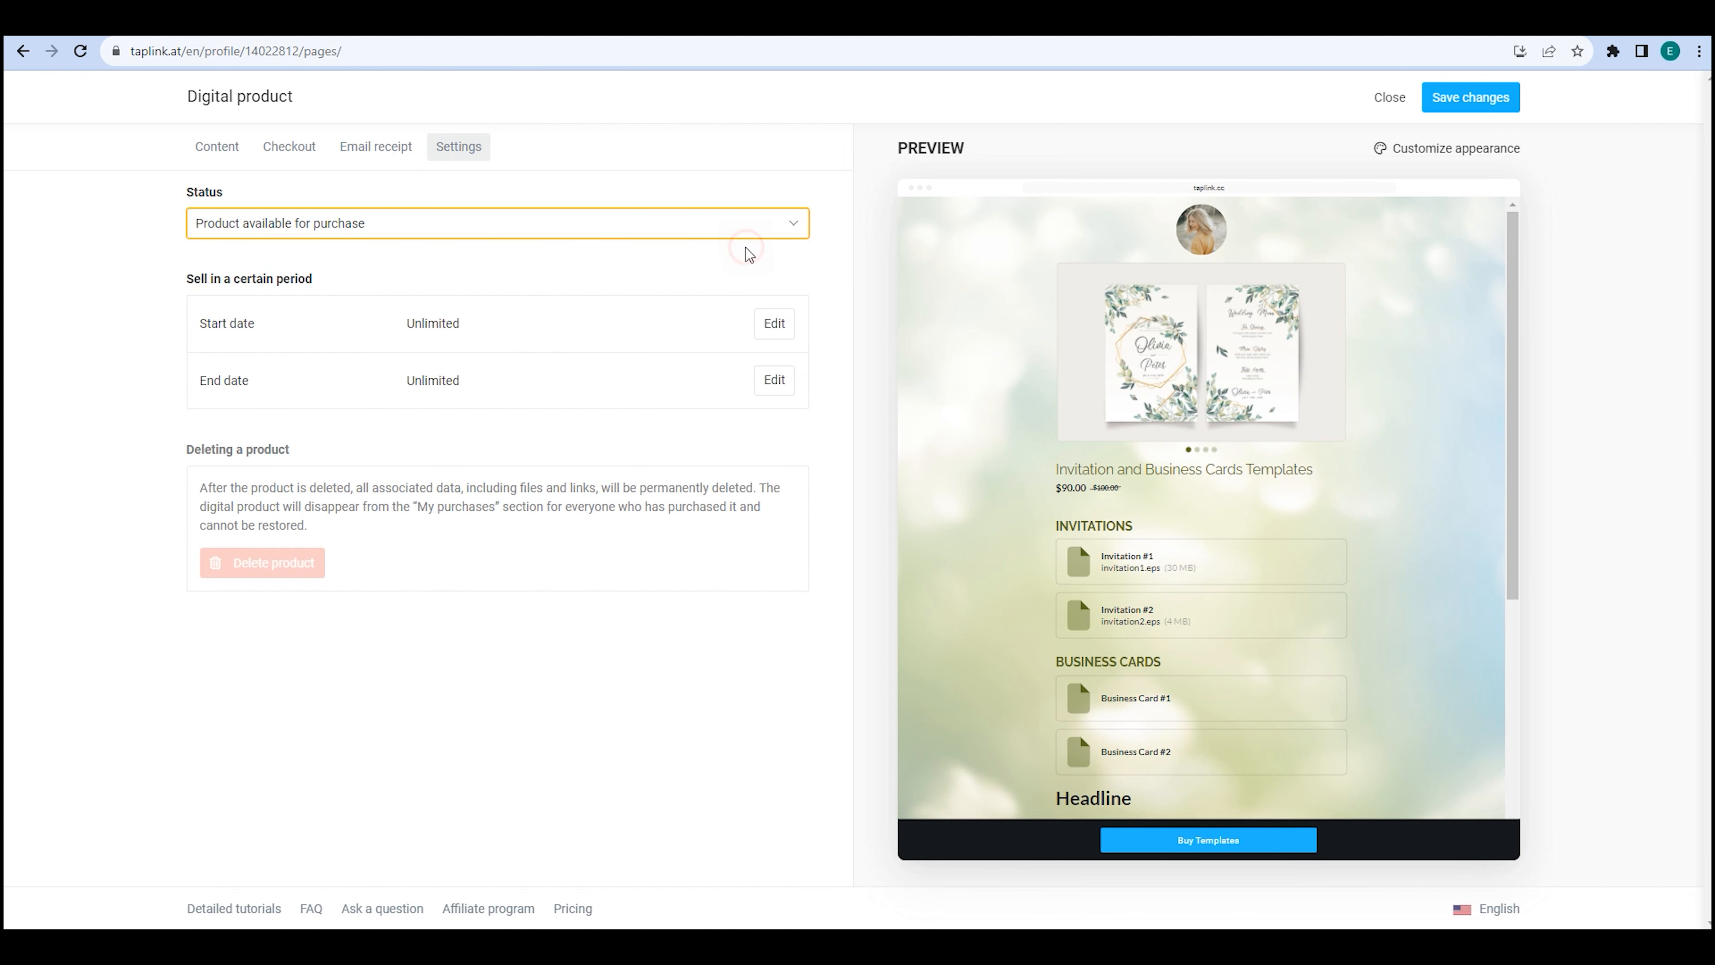
{"action": "left_click", "coordinate": [1444, 96]}
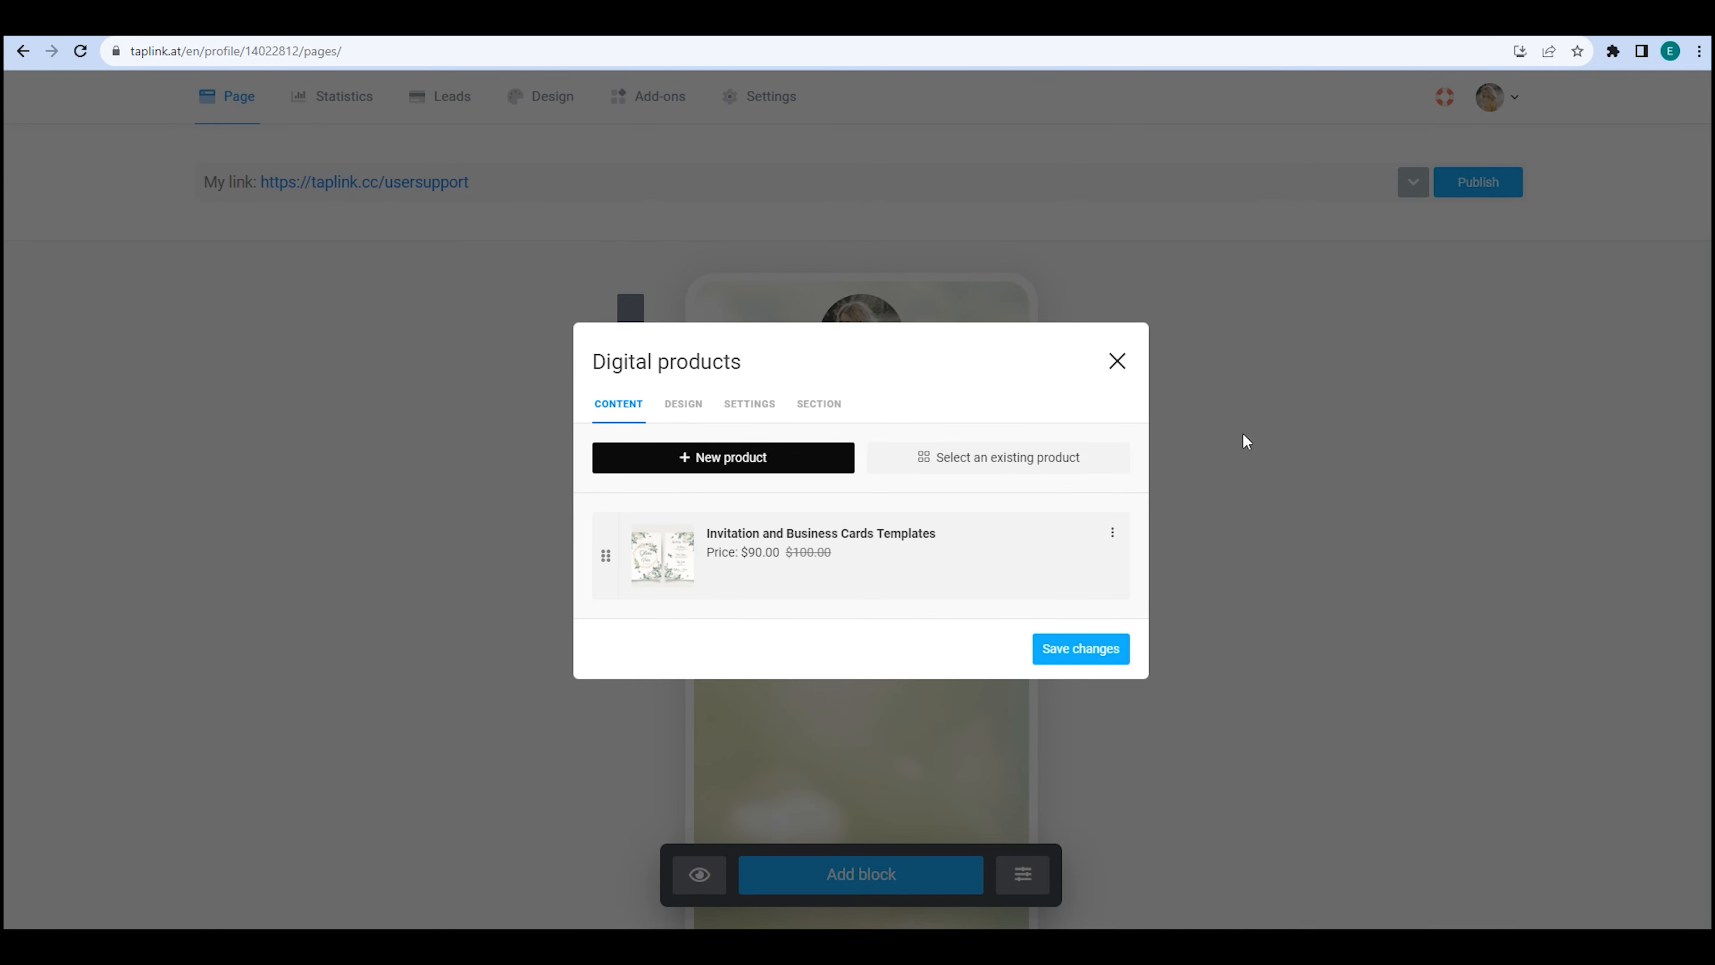
{"action": "left_click", "coordinate": [1097, 652]}
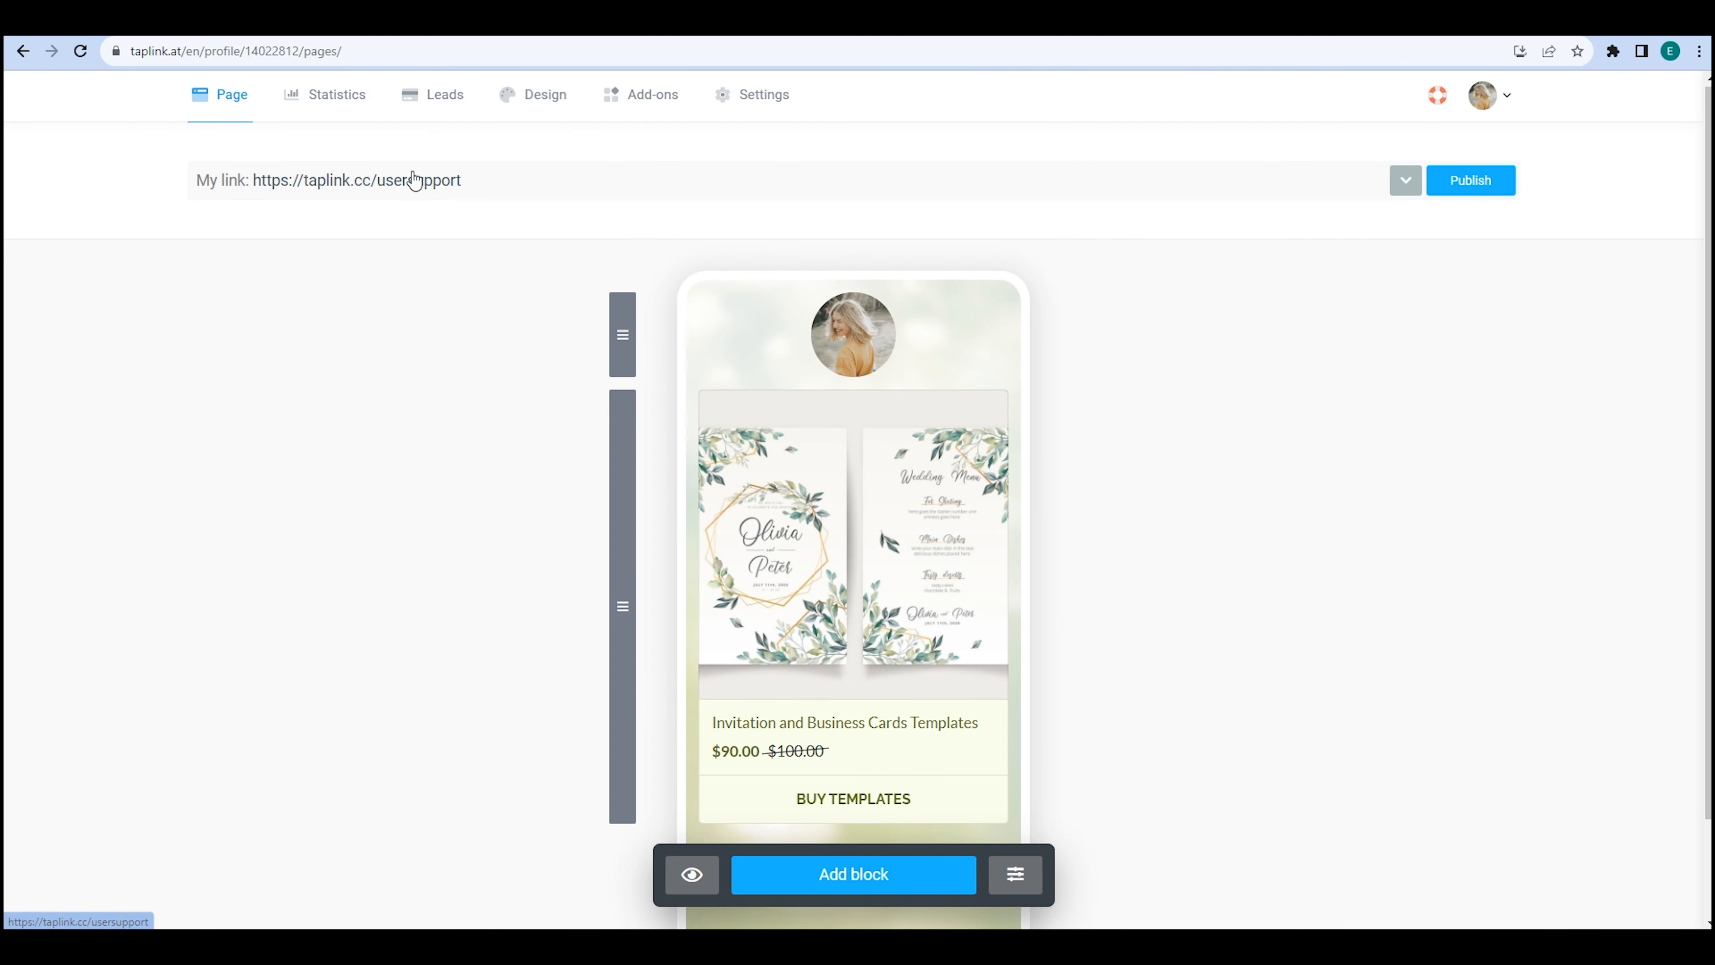
{"action": "left_click", "coordinate": [414, 181]}
{"action": "scroll", "coordinate": [413, 171], "scroll_direction": "down", "scroll_amount": 3}
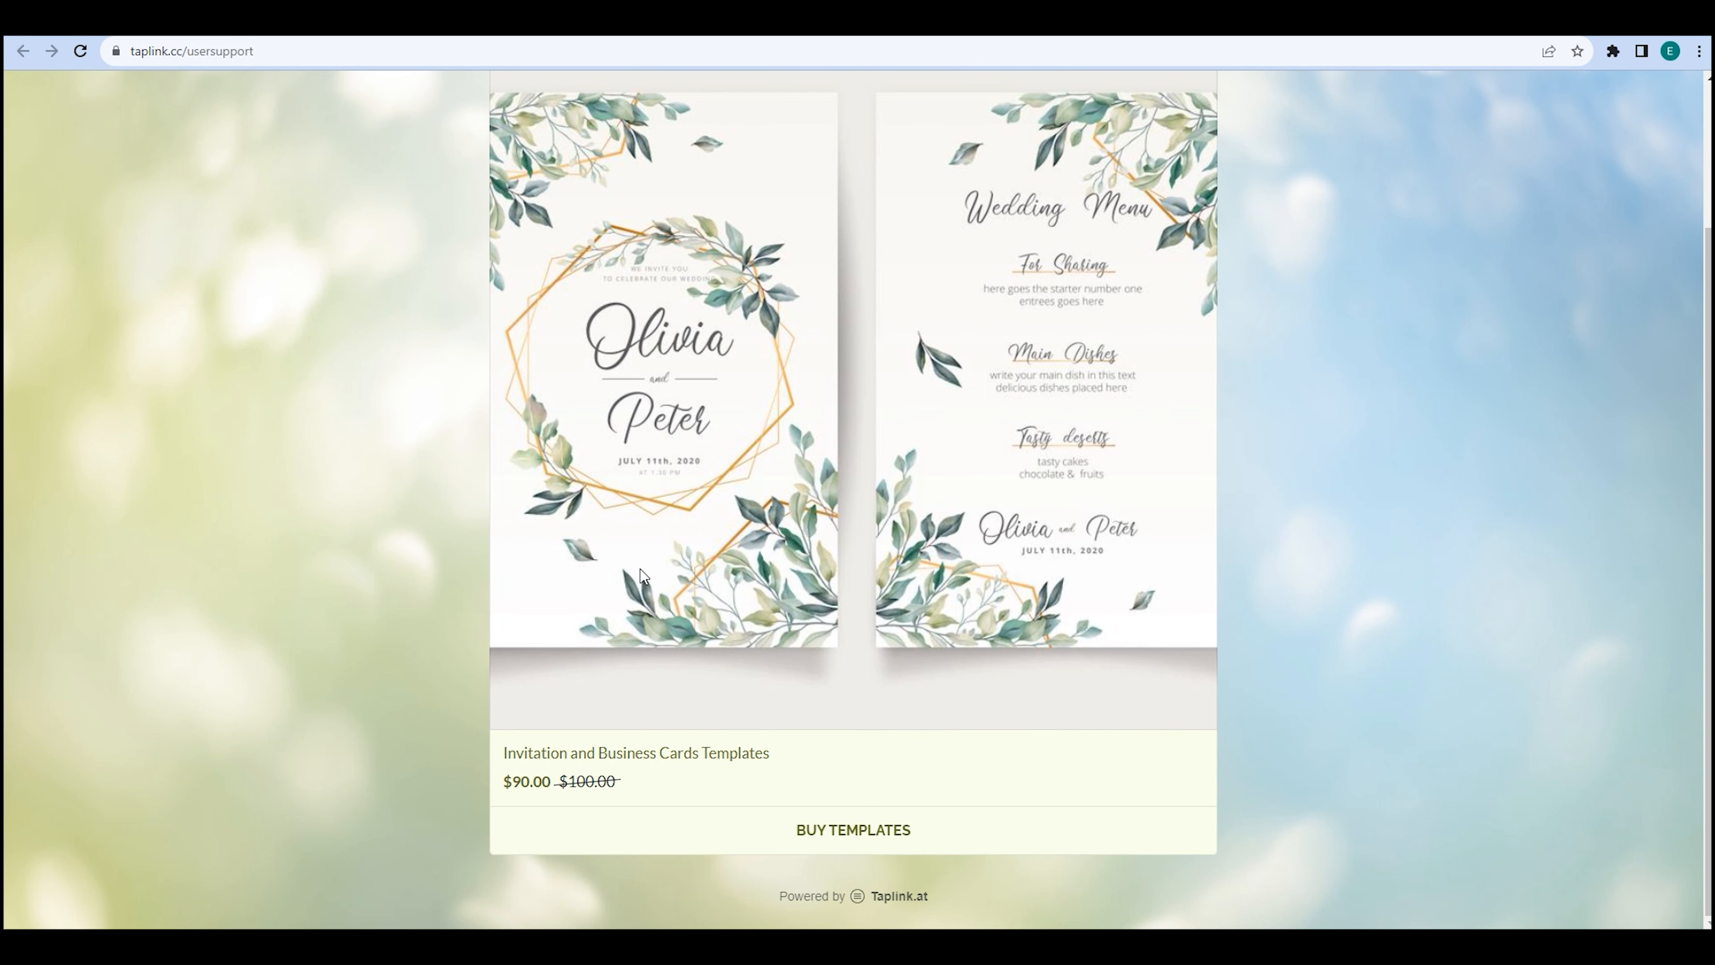
{"action": "left_click", "coordinate": [876, 838]}
{"action": "scroll", "coordinate": [874, 804], "scroll_direction": "down", "scroll_amount": 5}
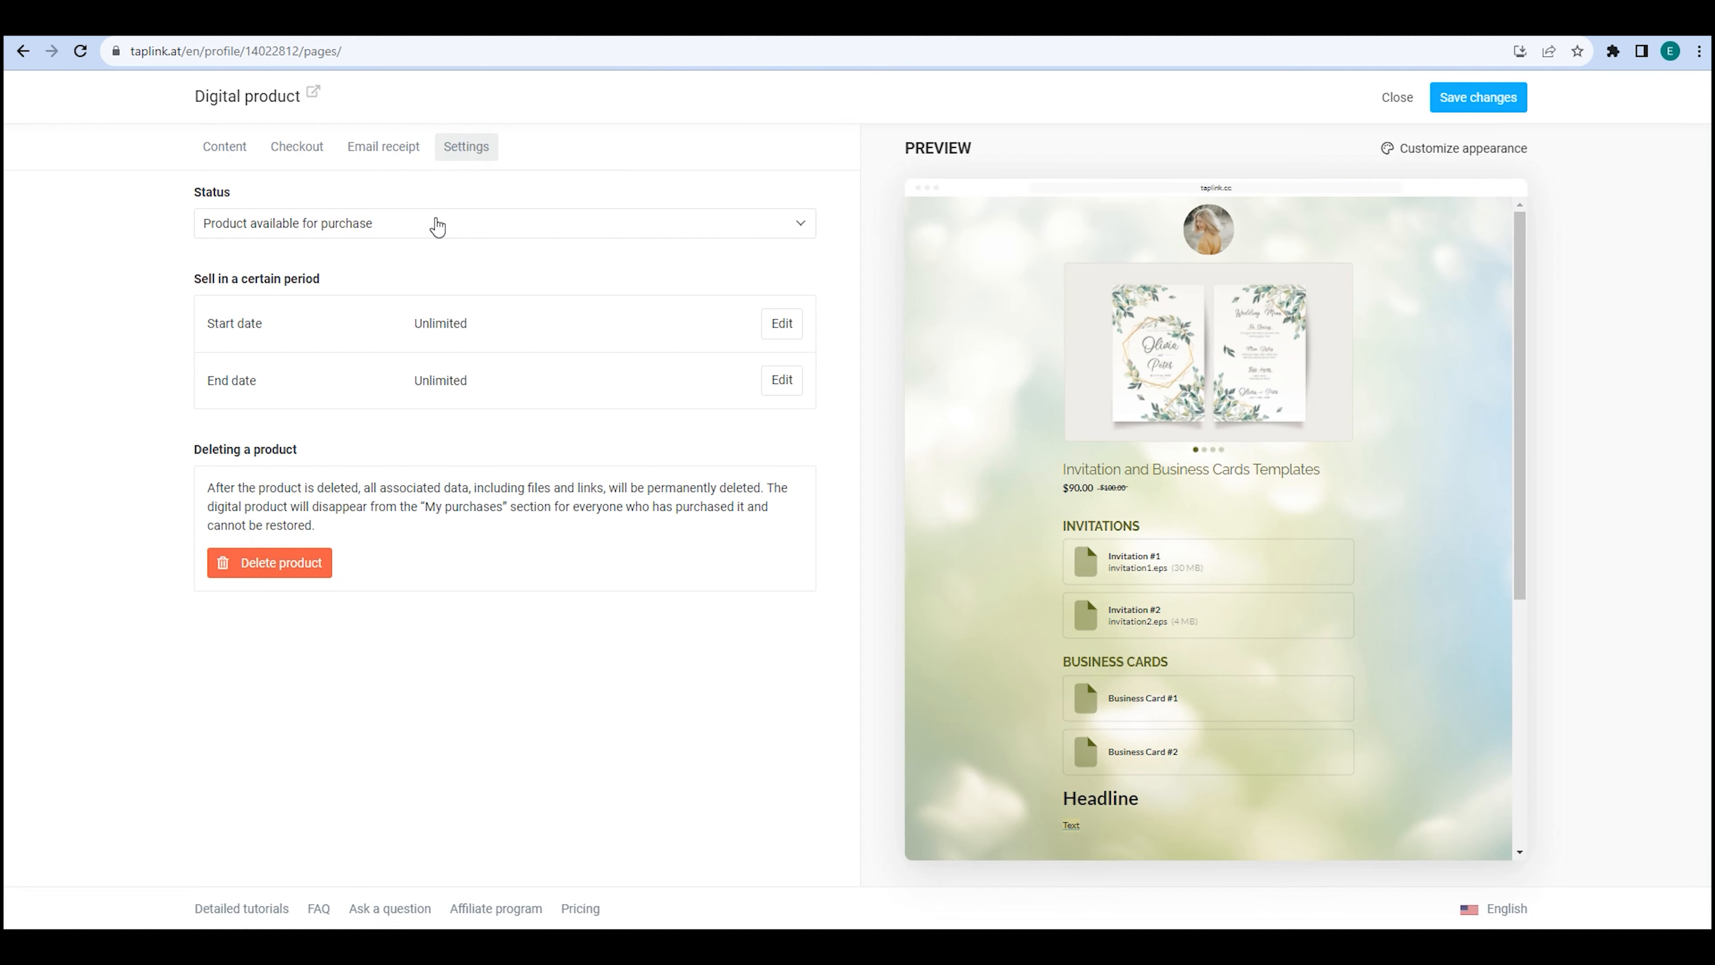
Mark the product not available for purchase, save, and check its public page.
{"action": "left_click", "coordinate": [434, 223]}
{"action": "left_click", "coordinate": [421, 260]}
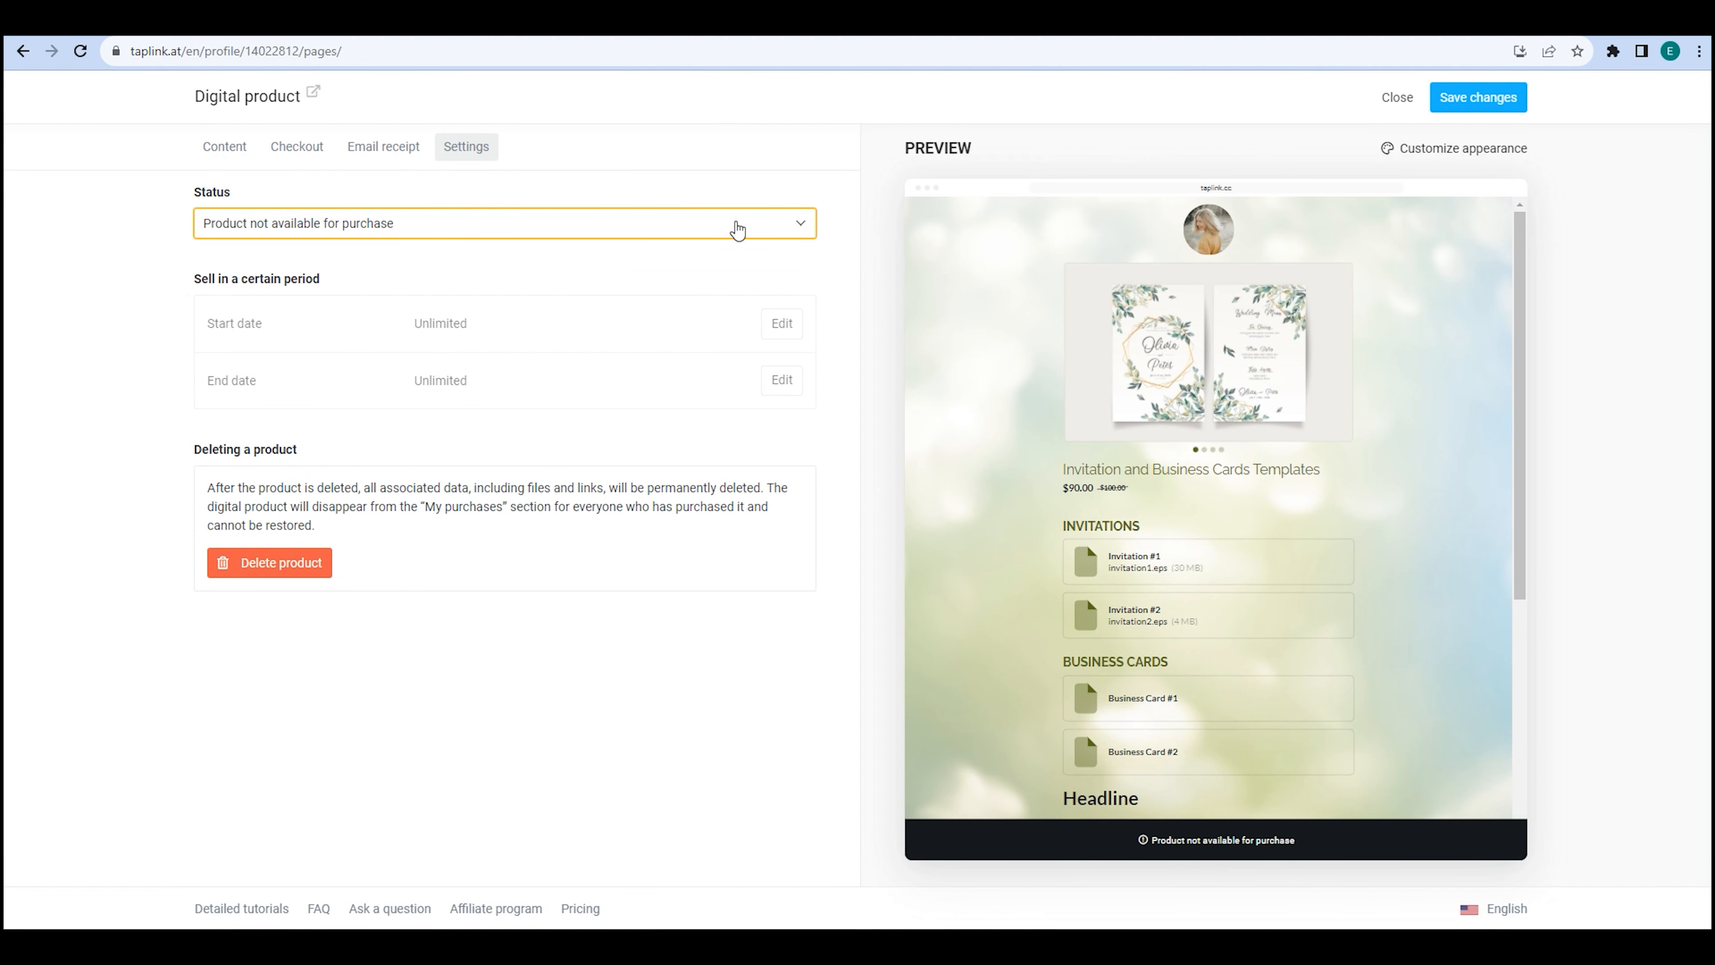
{"action": "left_click", "coordinate": [1513, 103]}
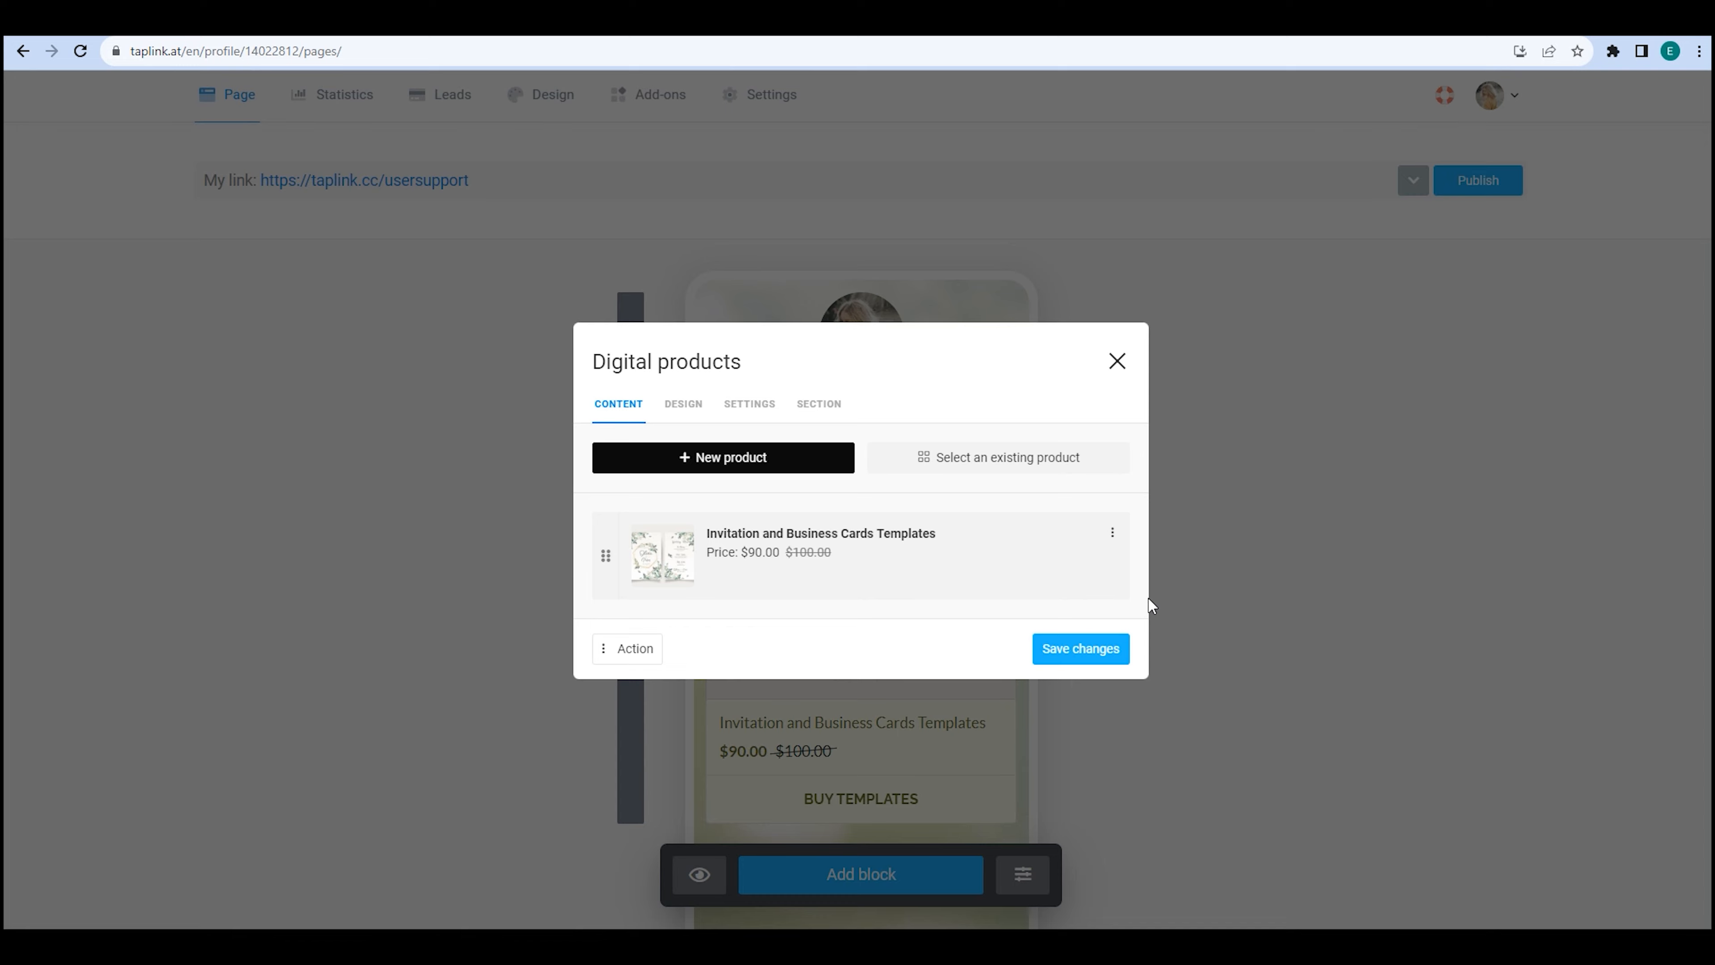
{"action": "left_click", "coordinate": [1083, 647]}
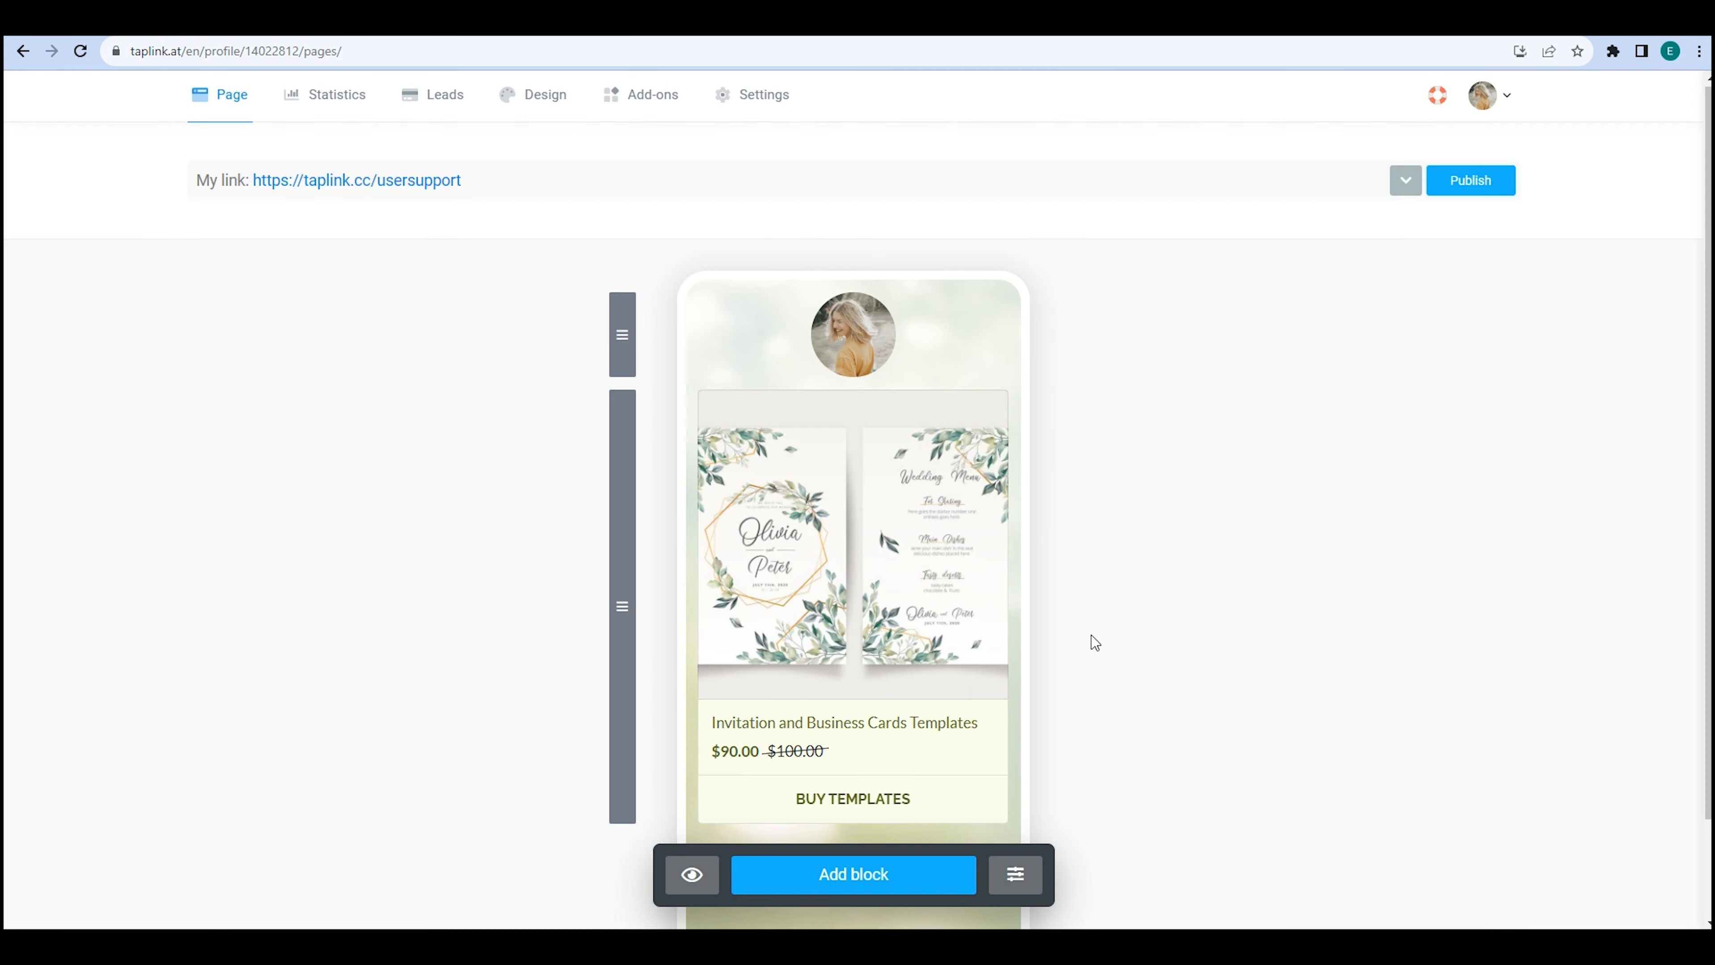
{"action": "left_click", "coordinate": [453, 180]}
{"action": "scroll", "coordinate": [453, 222], "scroll_direction": "down", "scroll_amount": 2}
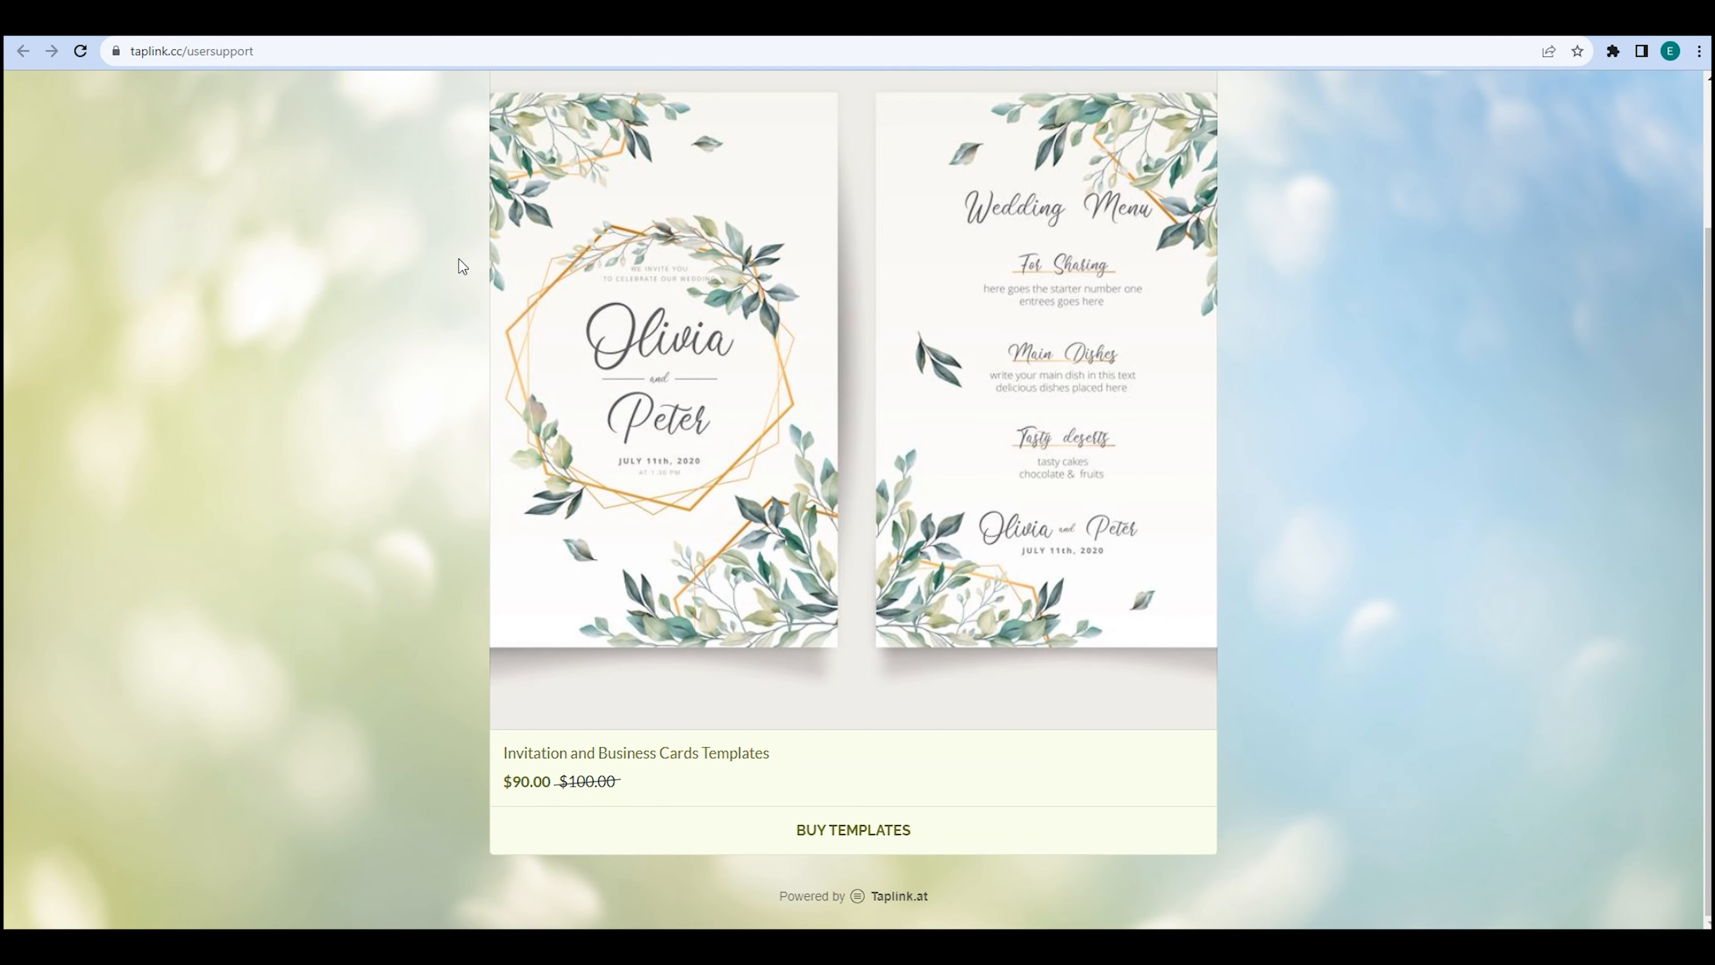
{"action": "left_click", "coordinate": [802, 789]}
{"action": "scroll", "coordinate": [831, 827], "scroll_direction": "down", "scroll_amount": 5}
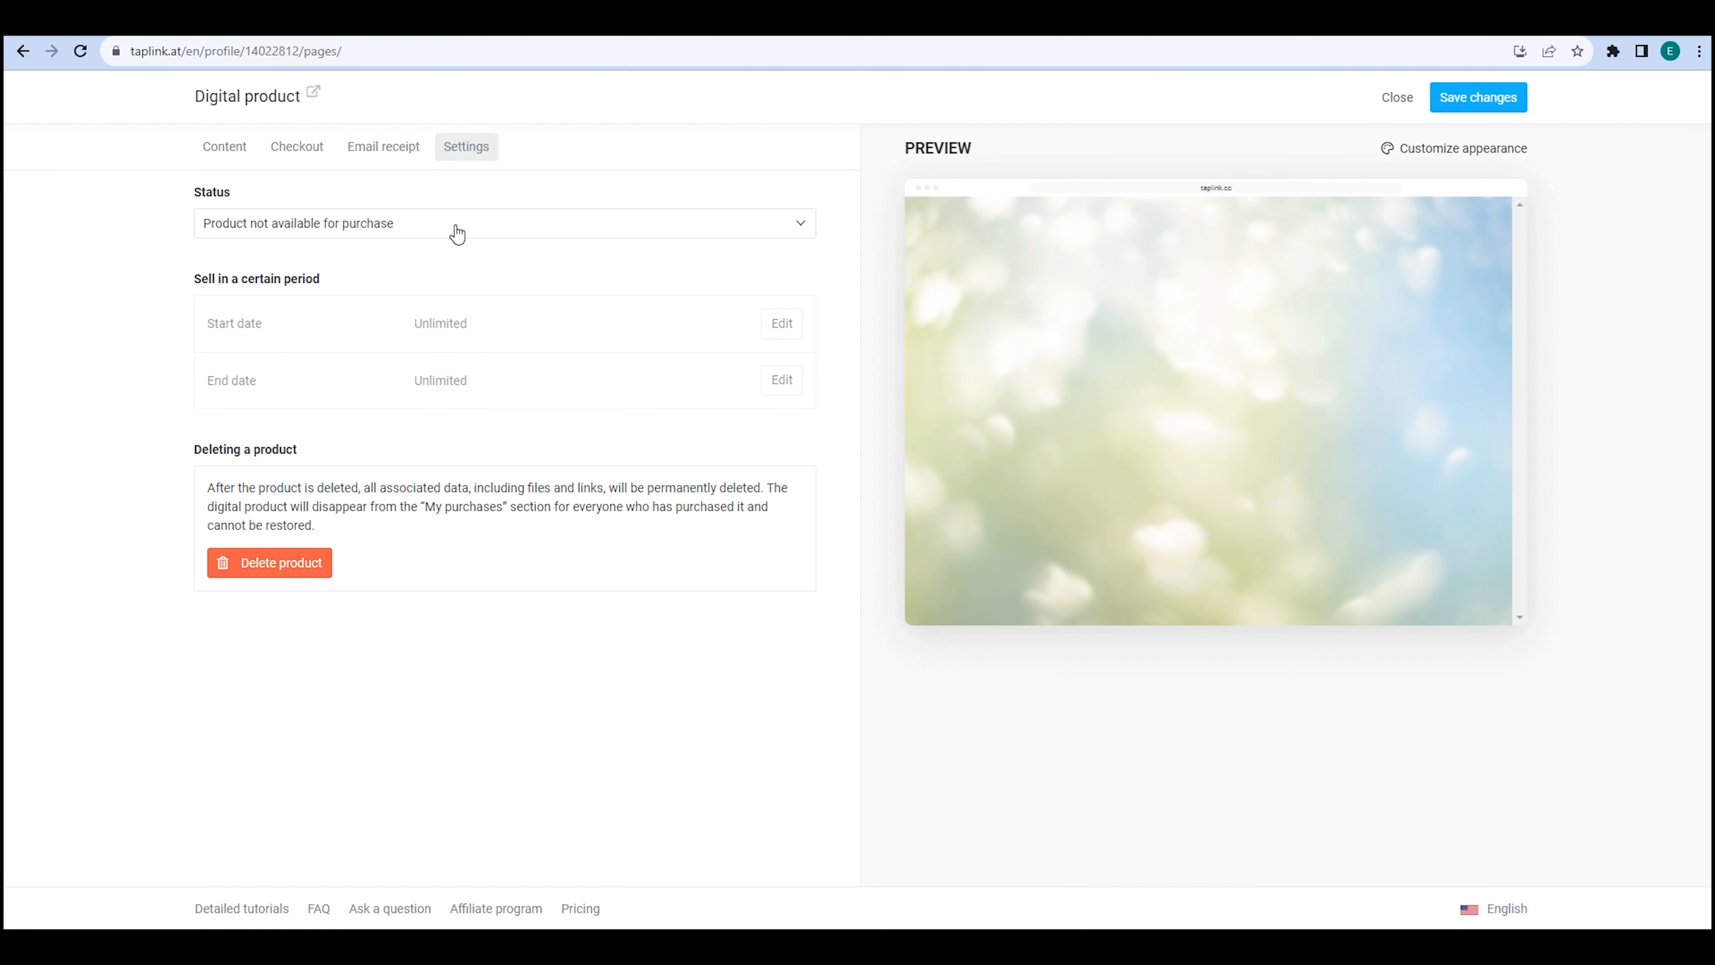
Make the product unavailable for viewing, check the public page, then restore purchase availability.
{"action": "left_click", "coordinate": [454, 224]}
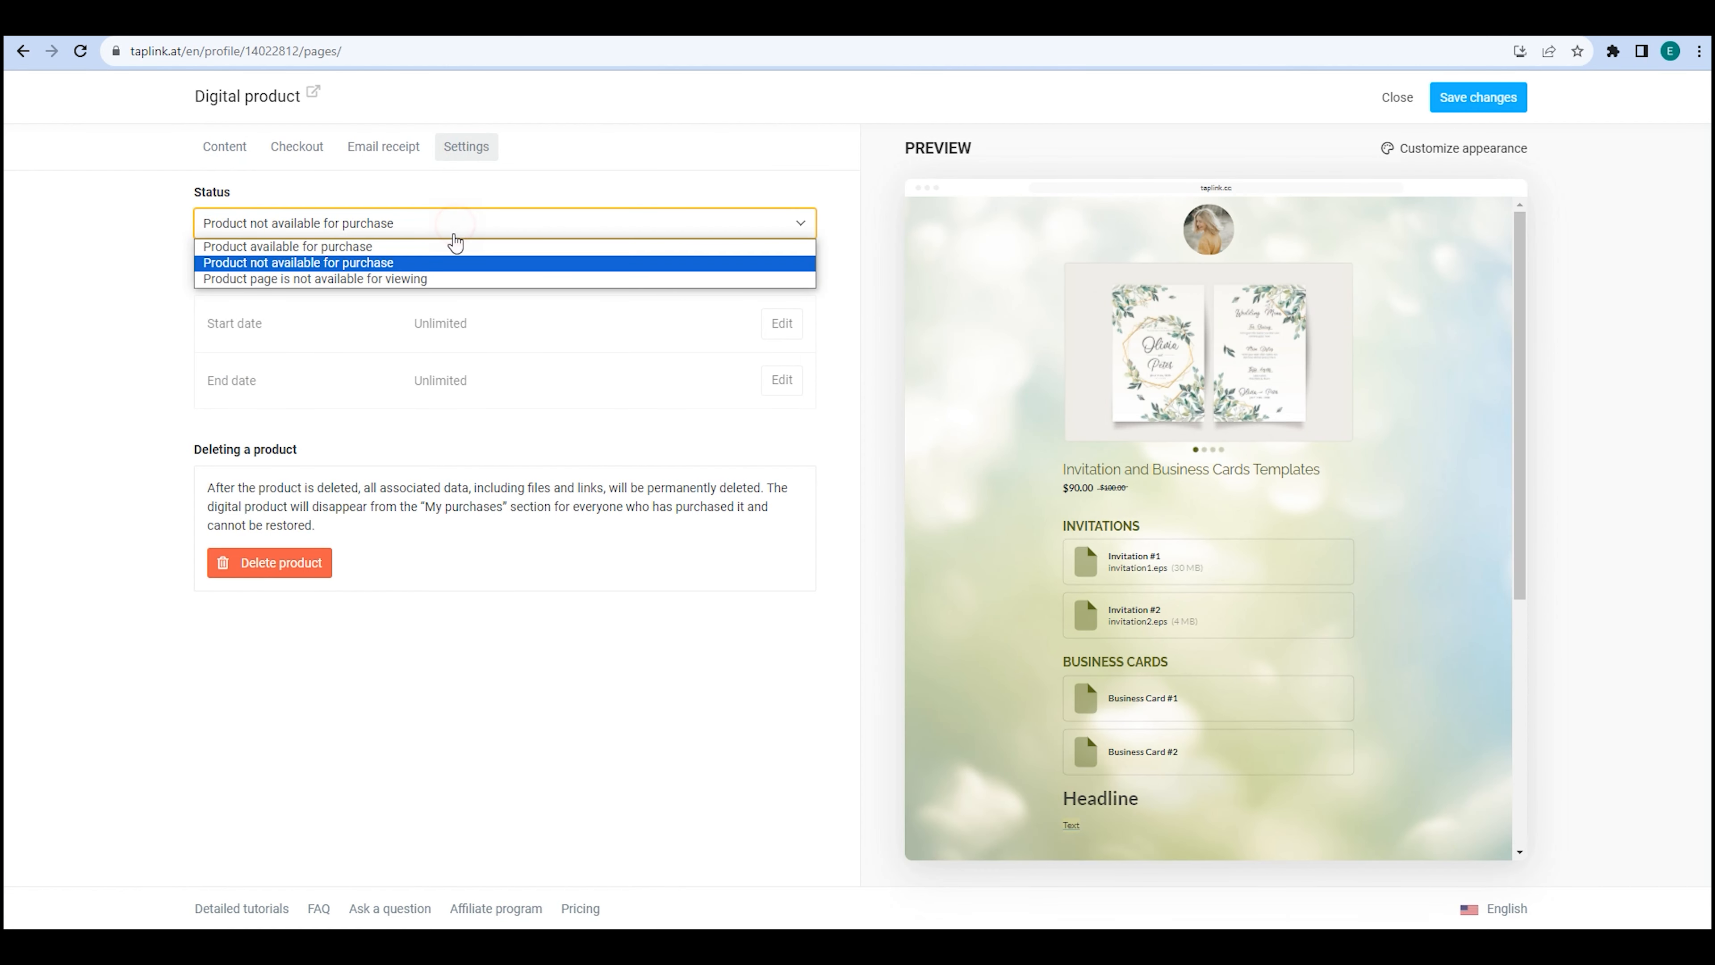
{"action": "left_click", "coordinate": [451, 278]}
{"action": "left_click", "coordinate": [1451, 98]}
{"action": "left_click", "coordinate": [1098, 646]}
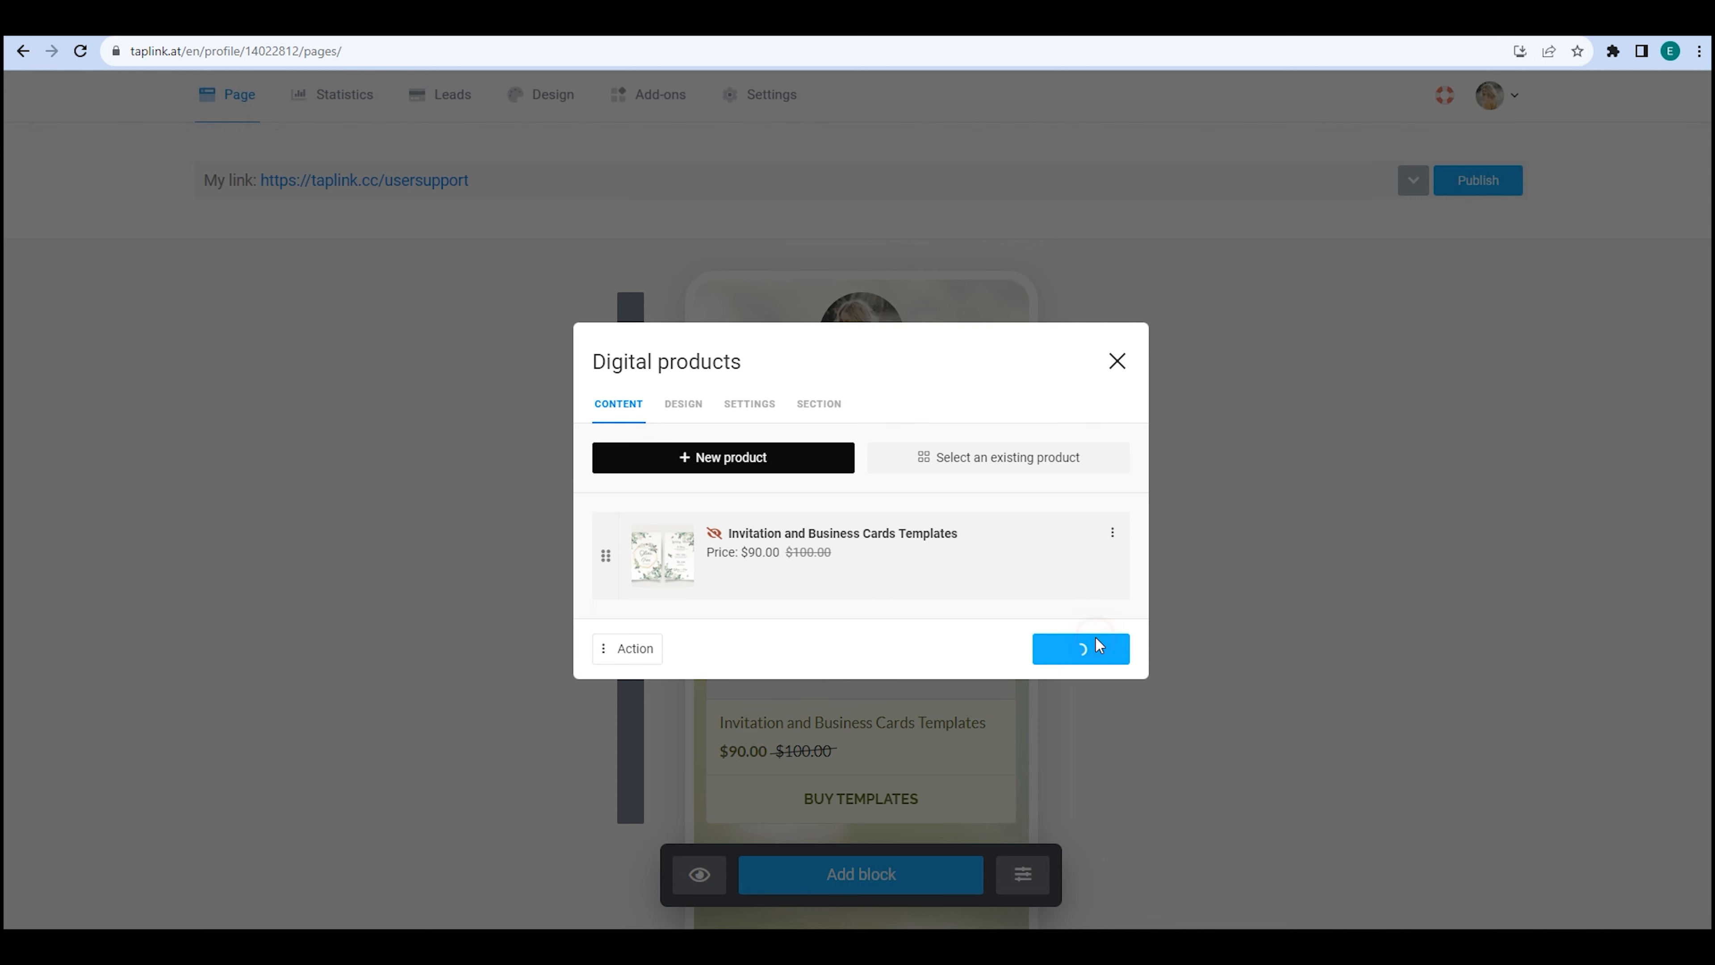
{"action": "left_click", "coordinate": [435, 179]}
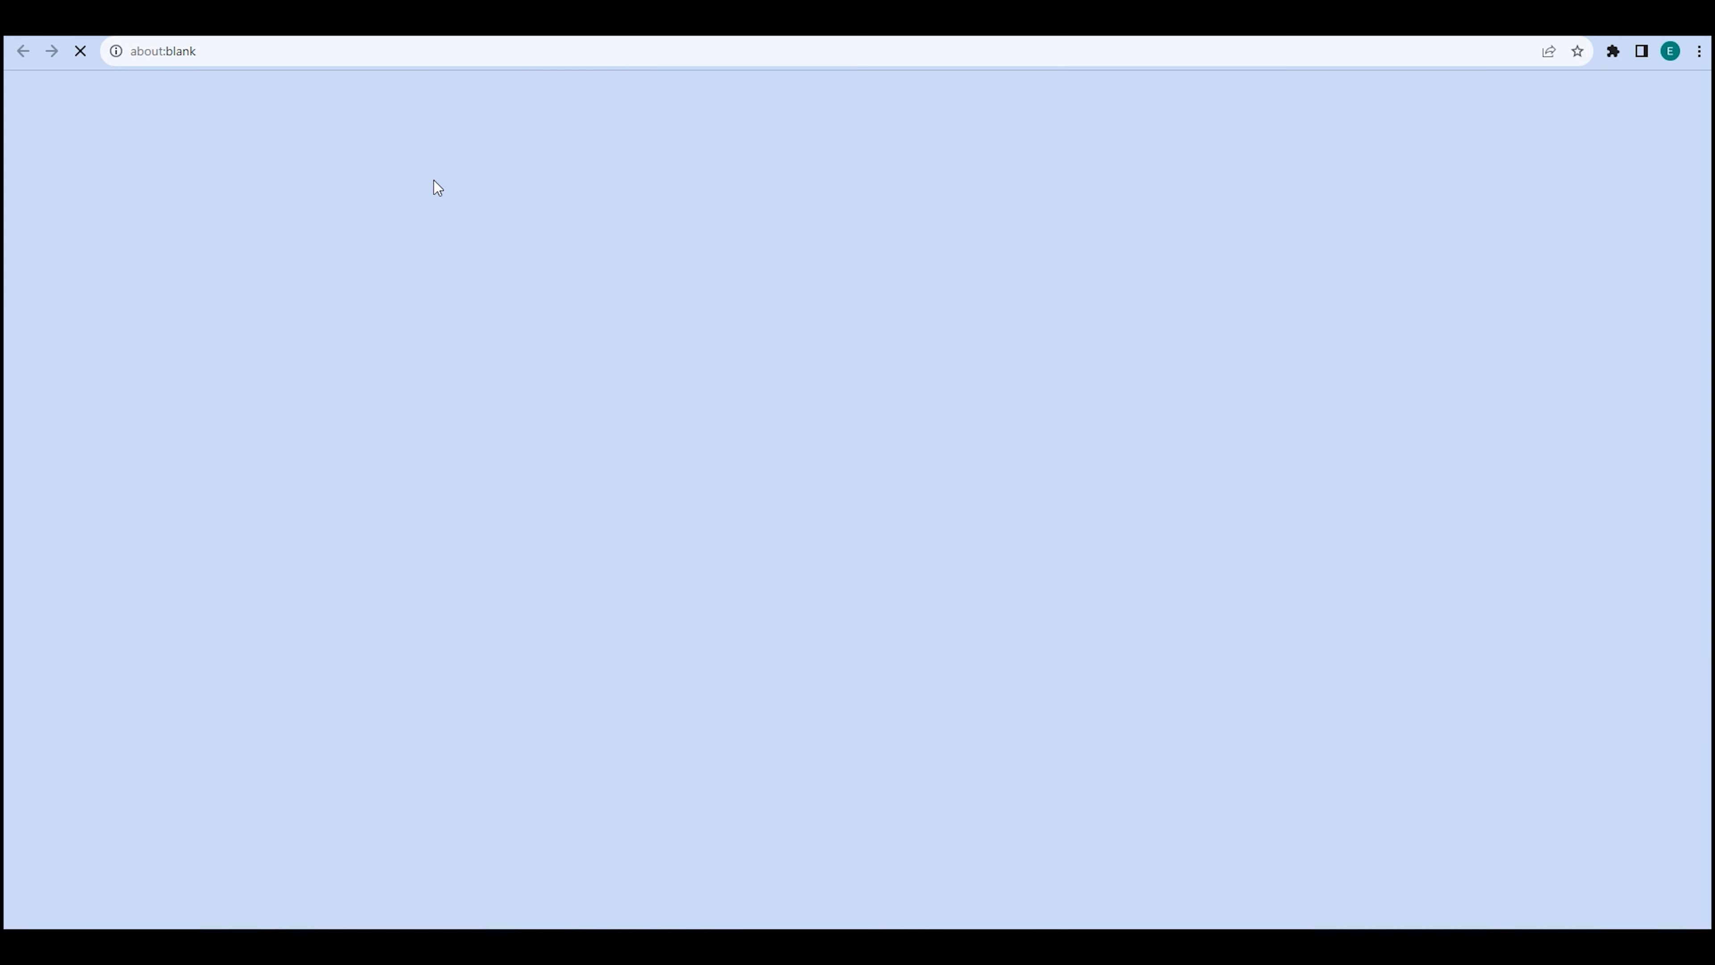
{"action": "scroll", "coordinate": [434, 180], "scroll_direction": "down", "scroll_amount": 3}
{"action": "scroll", "coordinate": [434, 179], "scroll_direction": "up", "scroll_amount": 3}
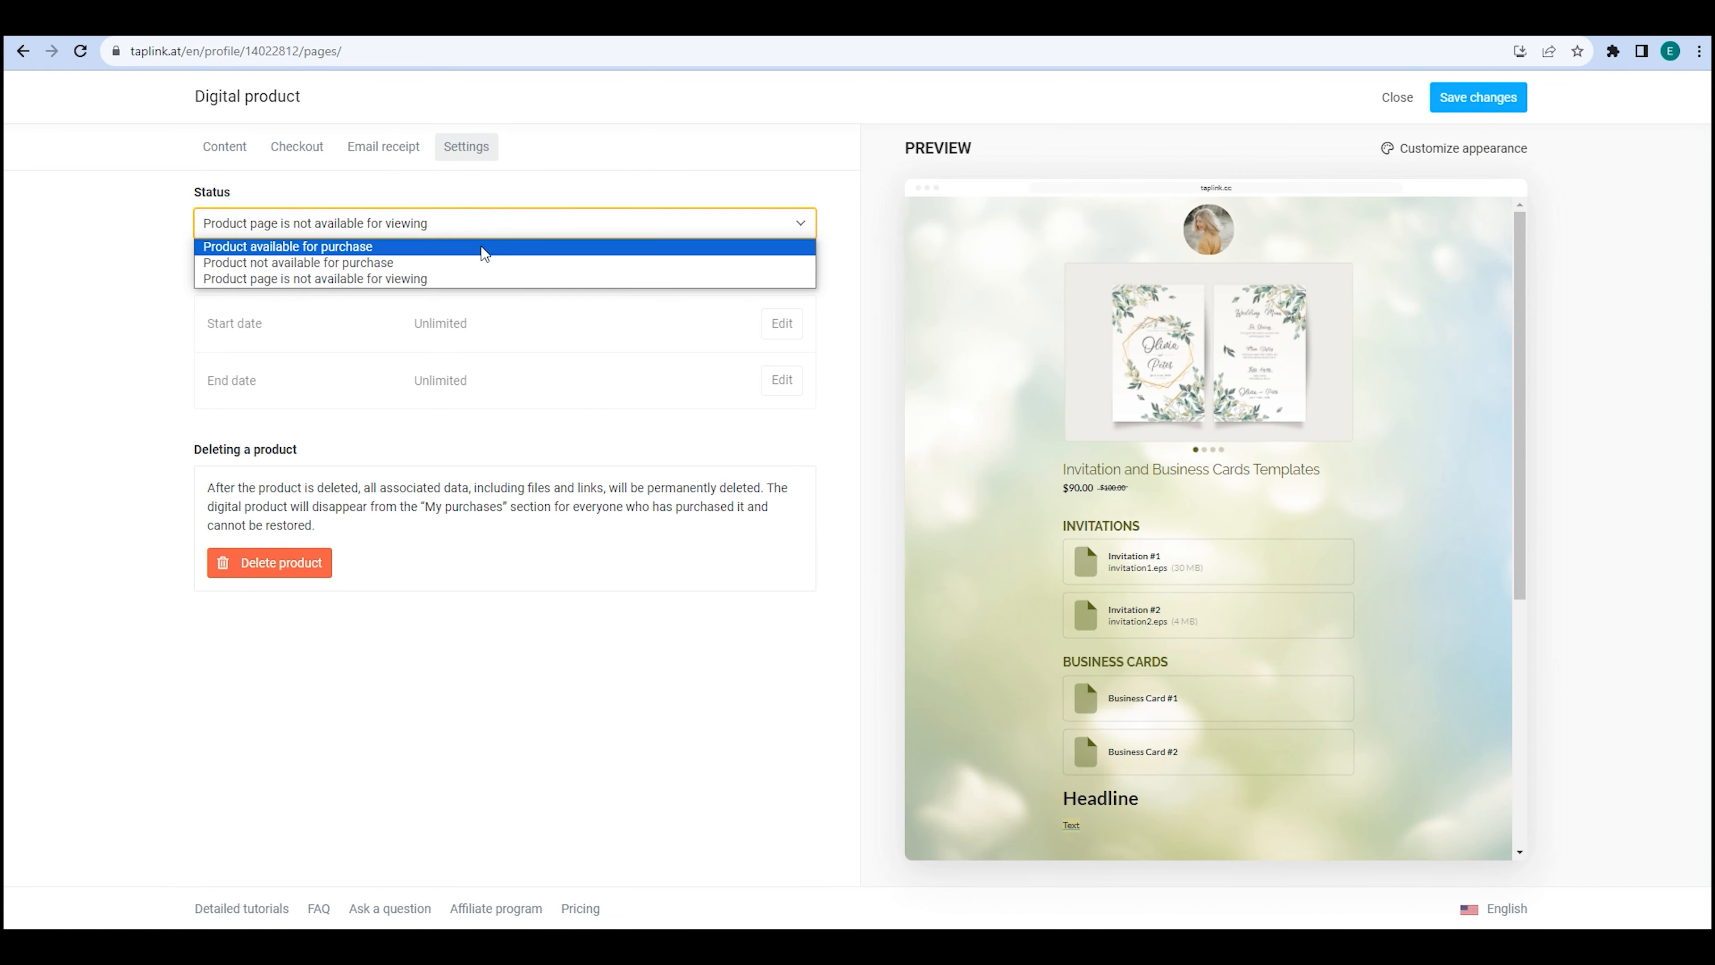
{"action": "left_click", "coordinate": [495, 253]}
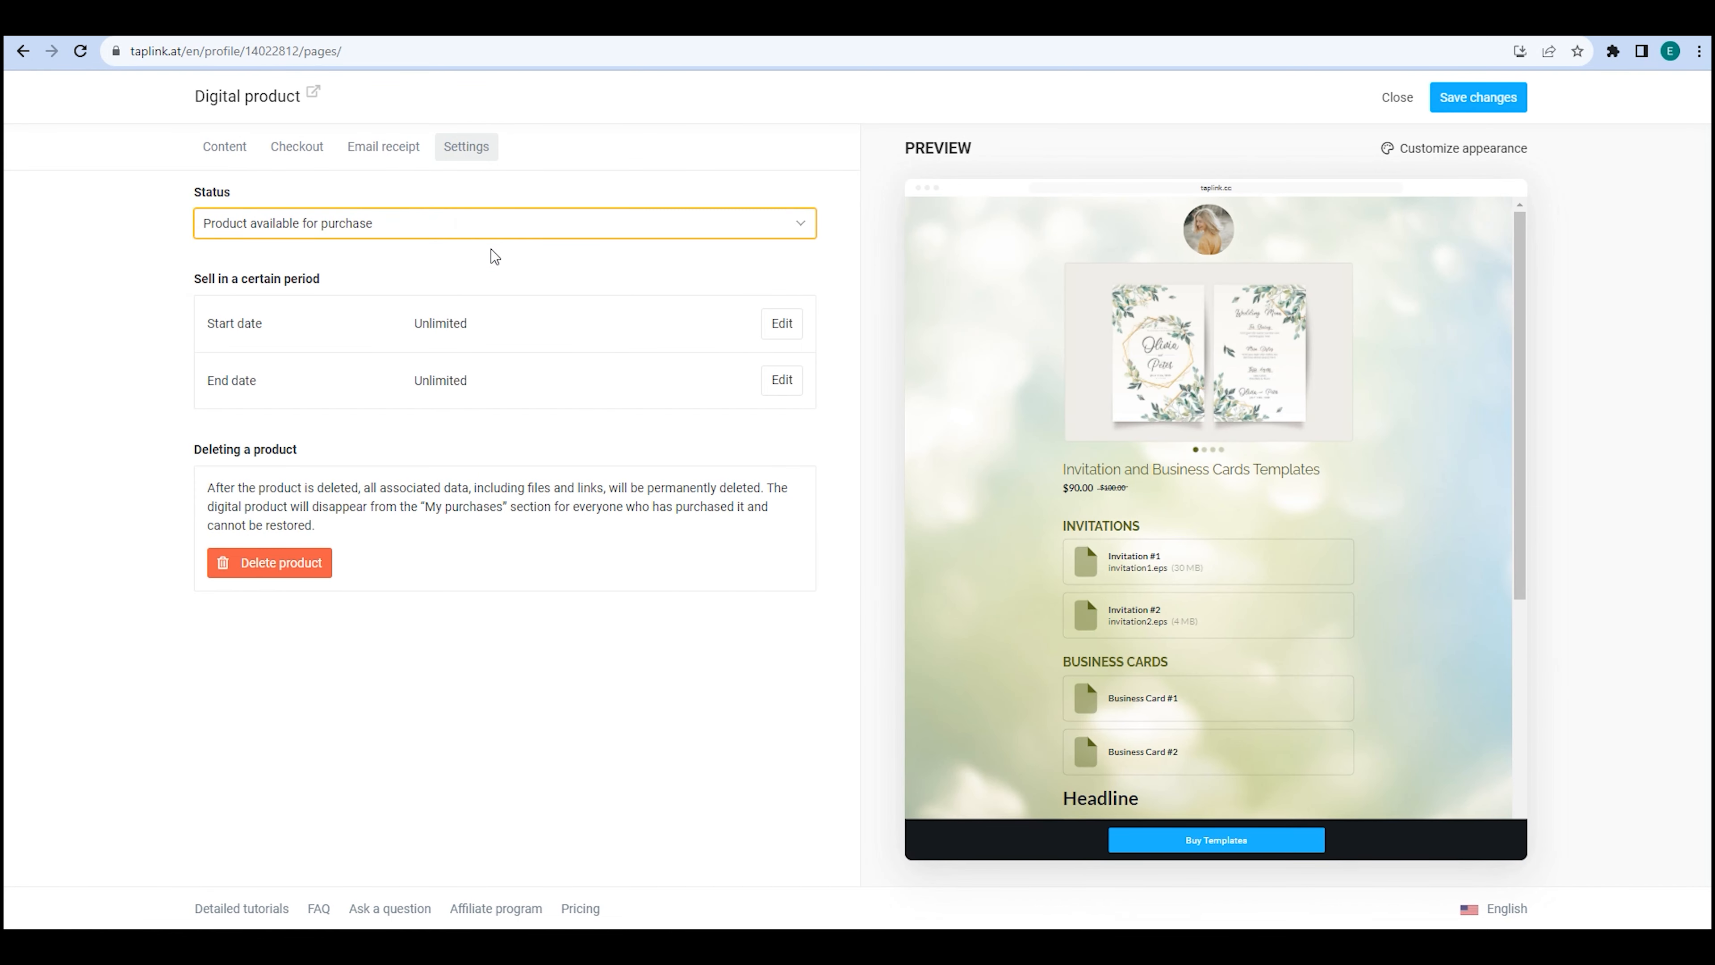
{"action": "left_click", "coordinate": [782, 322]}
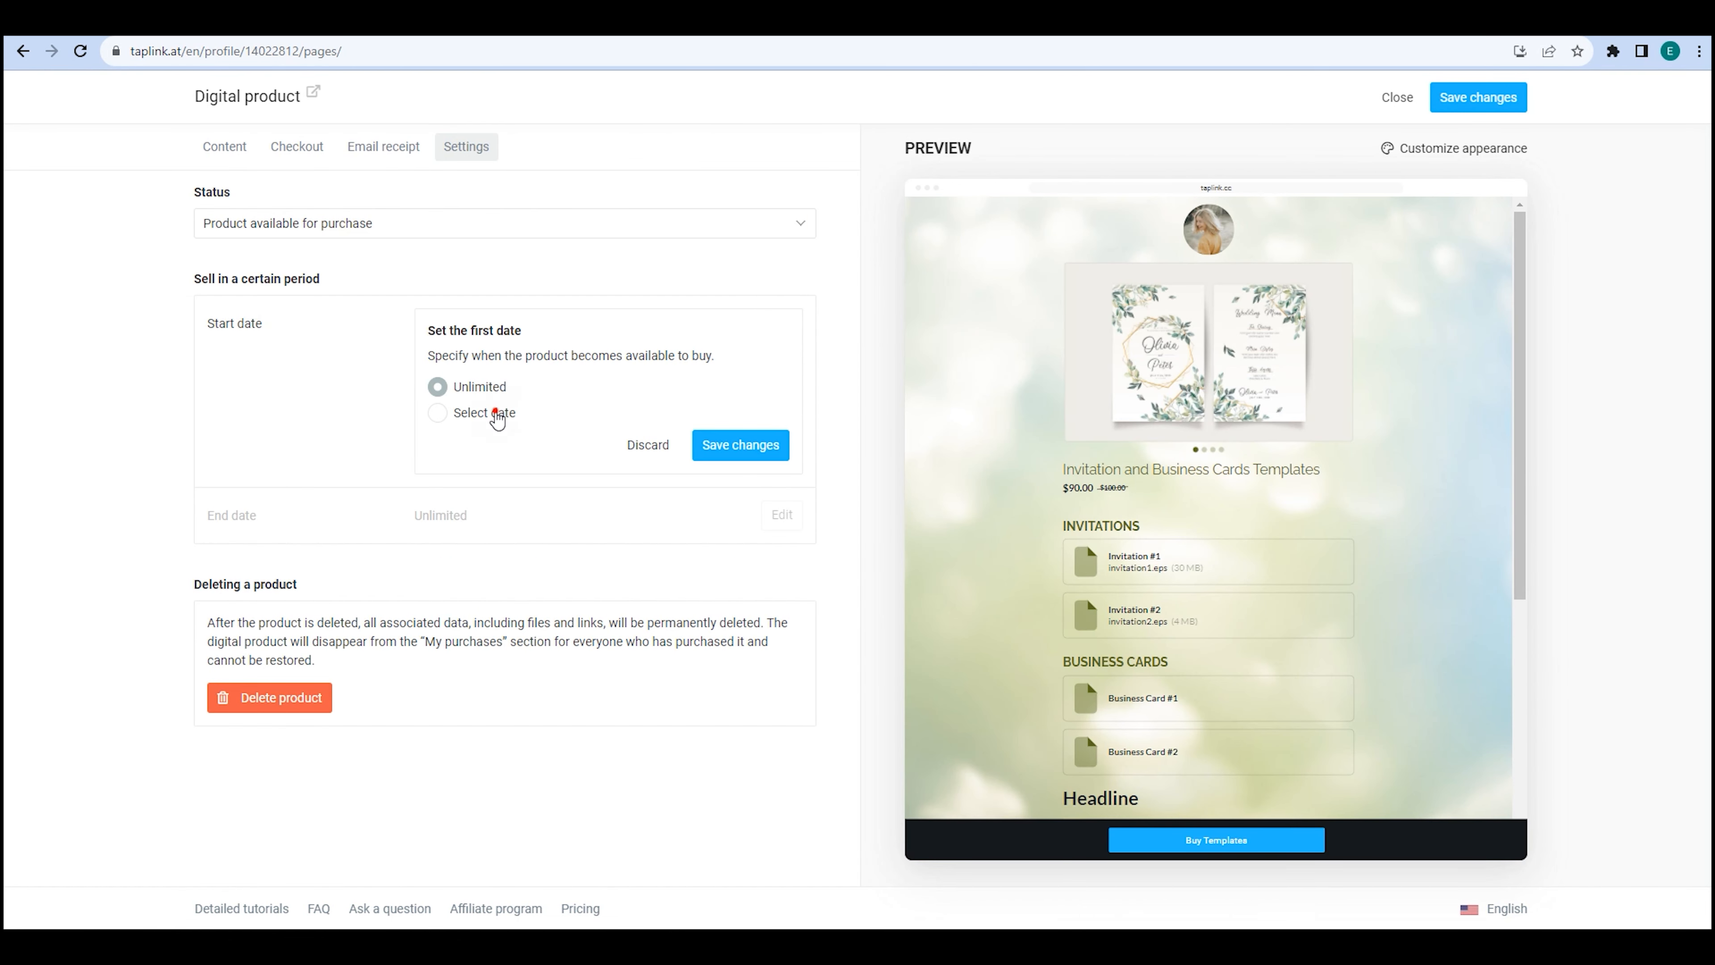
{"action": "left_click", "coordinate": [496, 413]}
{"action": "left_click", "coordinate": [574, 445]}
{"action": "left_click", "coordinate": [678, 658]}
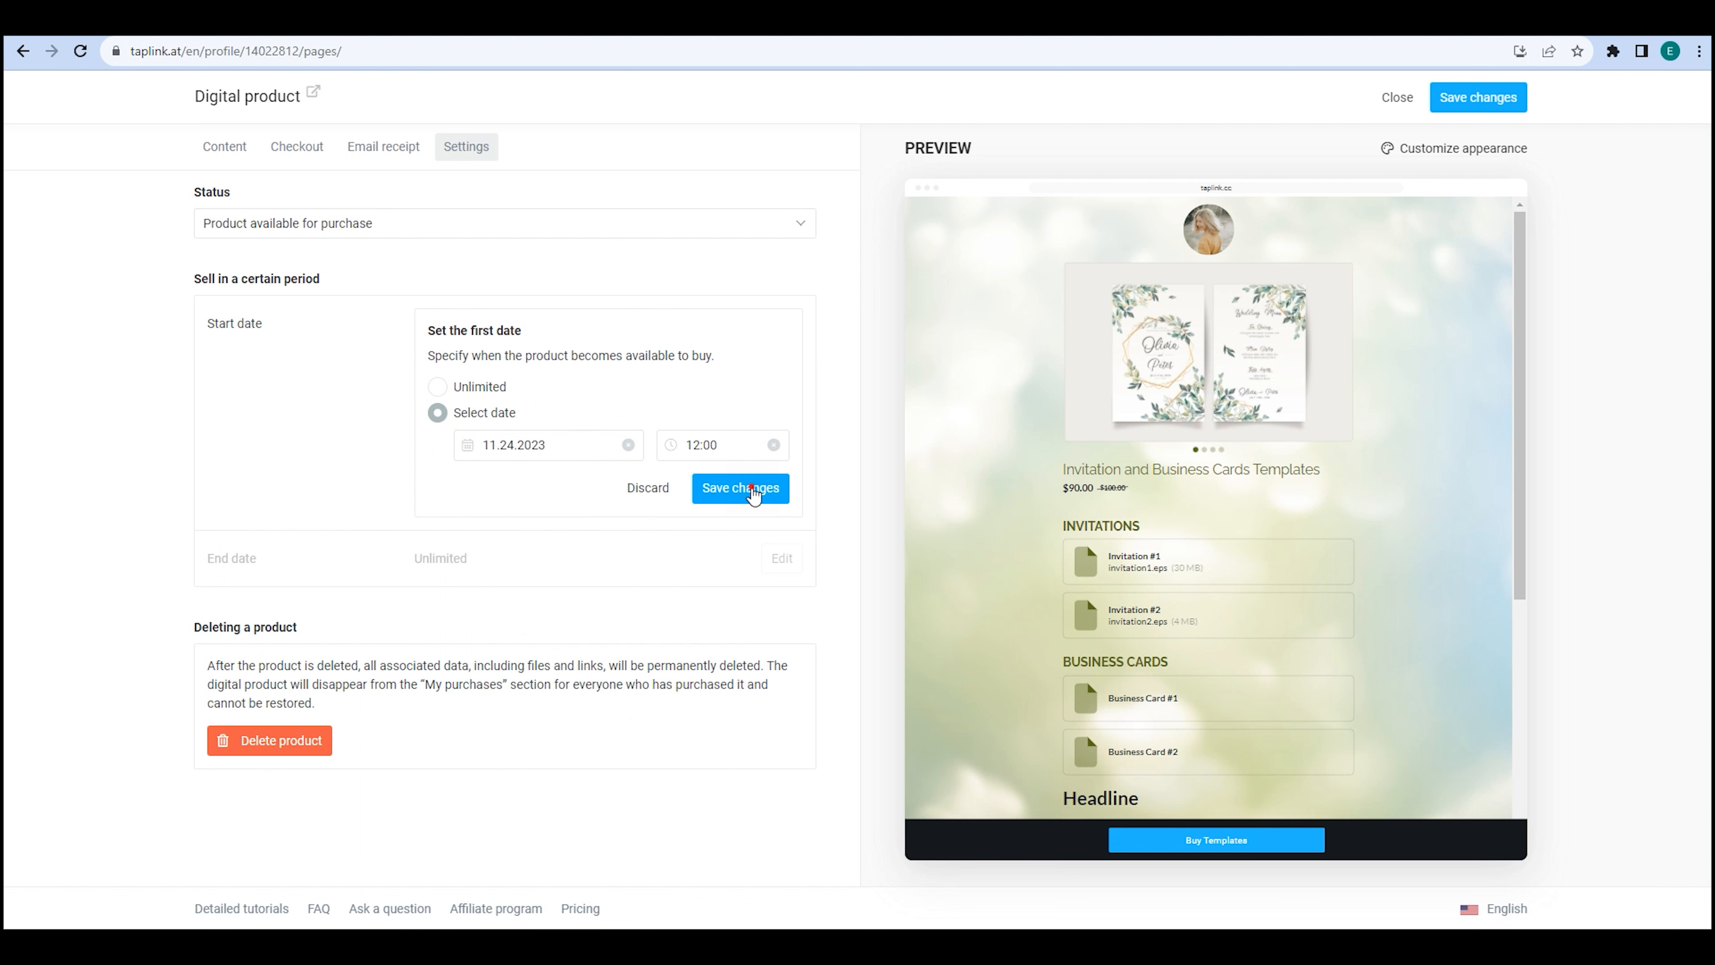
{"action": "left_click", "coordinate": [754, 494]}
{"action": "left_click", "coordinate": [783, 381]}
{"action": "left_click", "coordinate": [497, 471]}
{"action": "left_click", "coordinate": [614, 505]}
{"action": "left_click", "coordinate": [709, 716]}
{"action": "left_click", "coordinate": [741, 545]}
{"action": "left_click", "coordinate": [782, 323]}
{"action": "left_click", "coordinate": [477, 386]}
{"action": "left_click", "coordinate": [740, 488]}
{"action": "left_click", "coordinate": [783, 380]}
{"action": "left_click", "coordinate": [476, 444]}
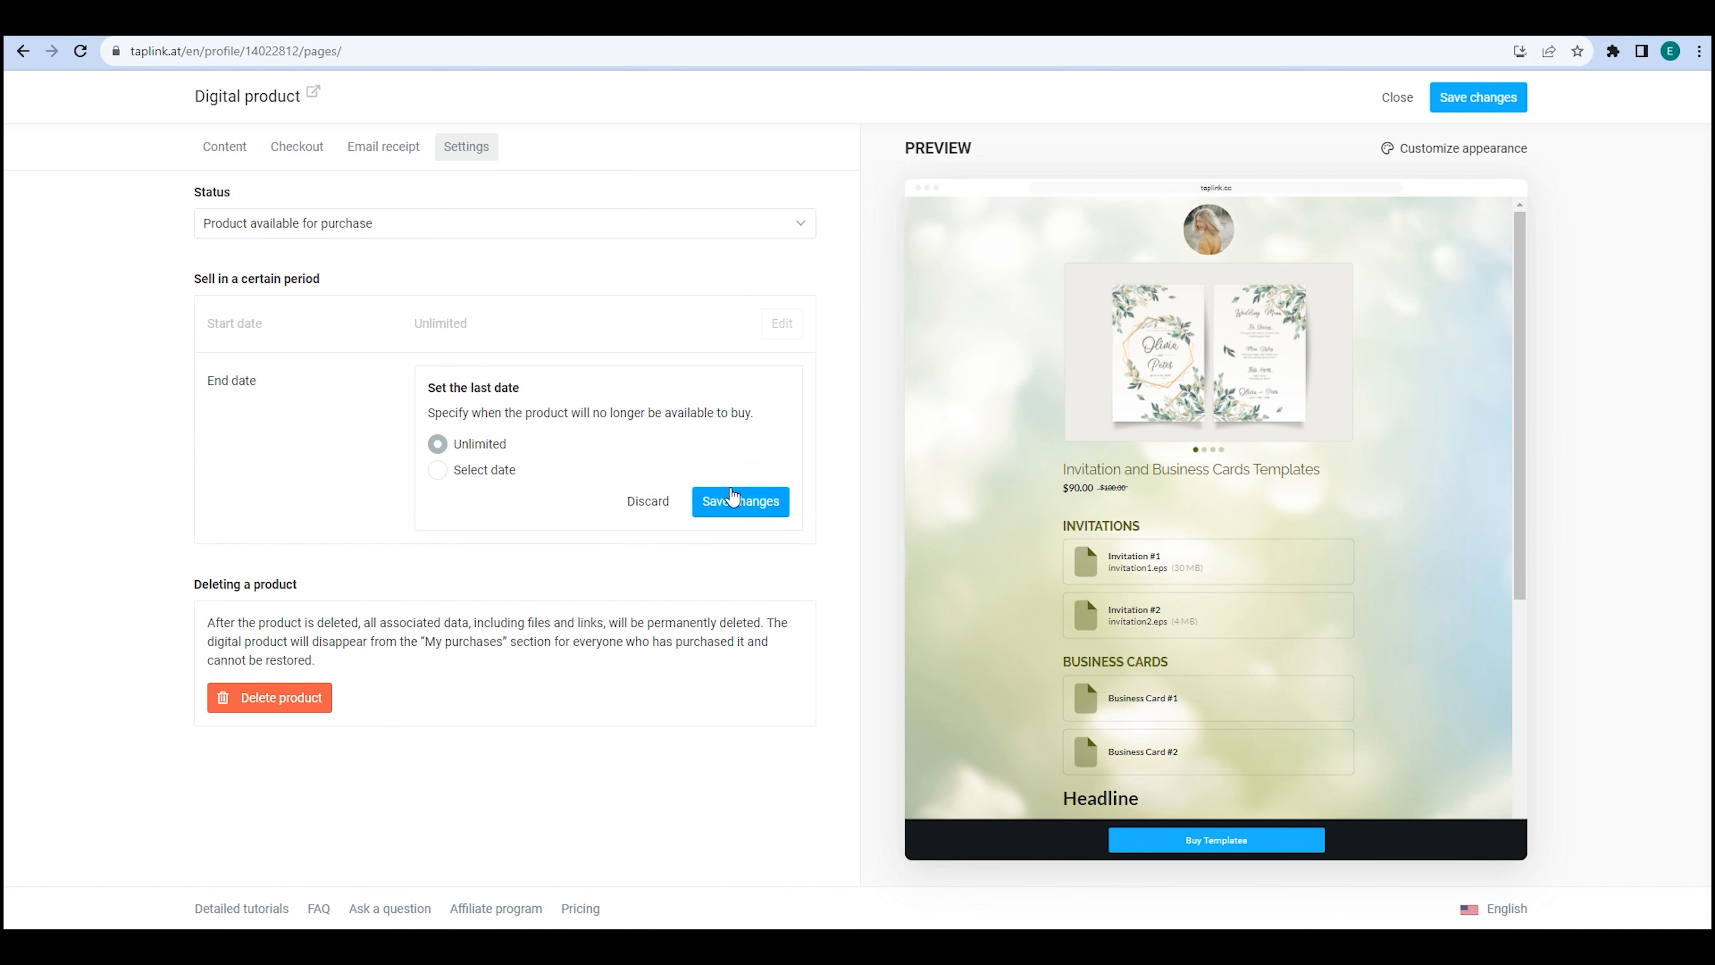
{"action": "left_click", "coordinate": [733, 497]}
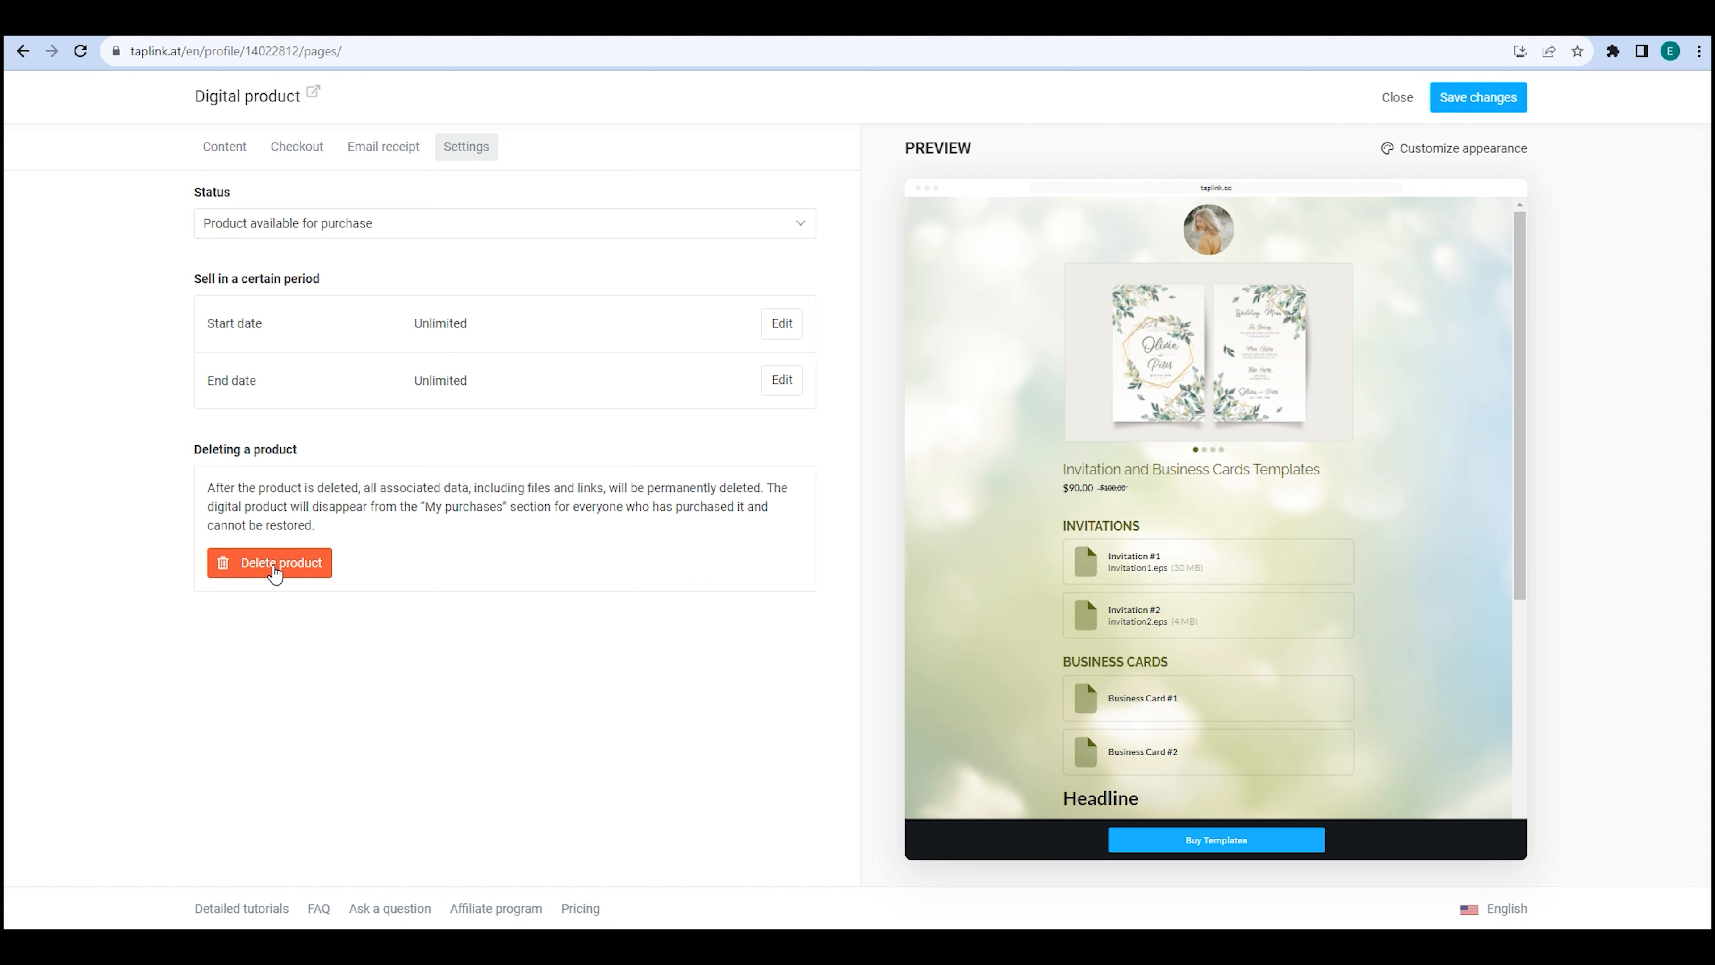
Cancel the product deletion, then set the status to not available for purchase and save.
{"action": "left_click", "coordinate": [275, 565]}
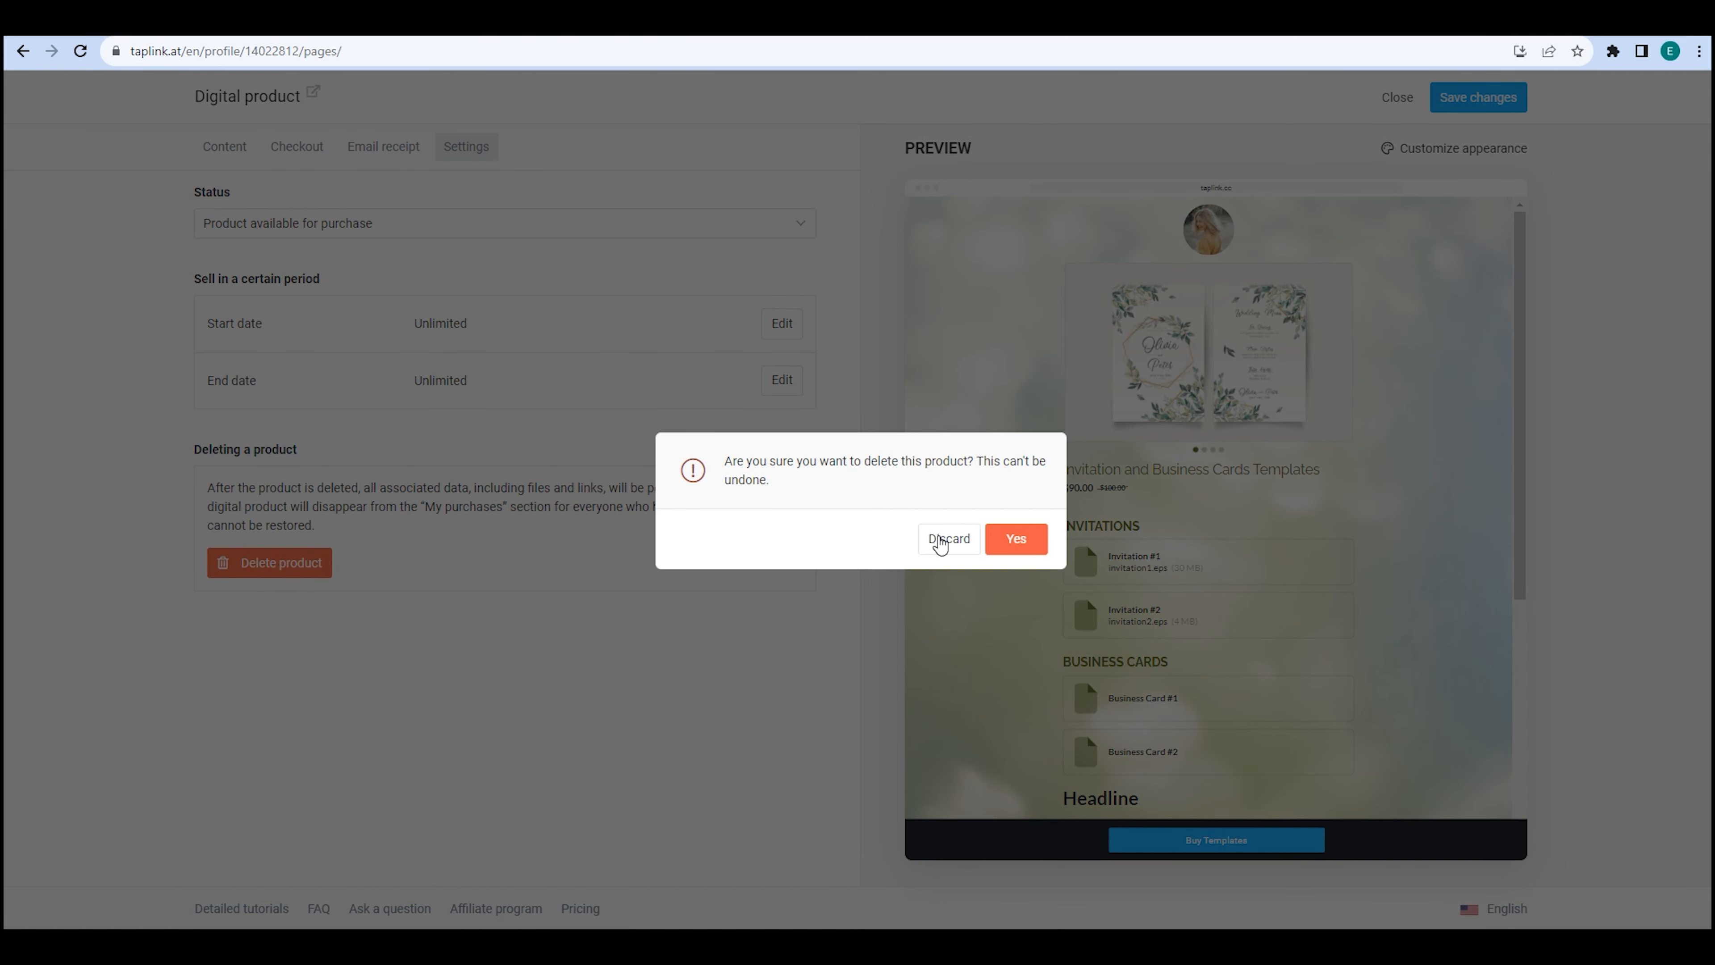
{"action": "left_click", "coordinate": [943, 541]}
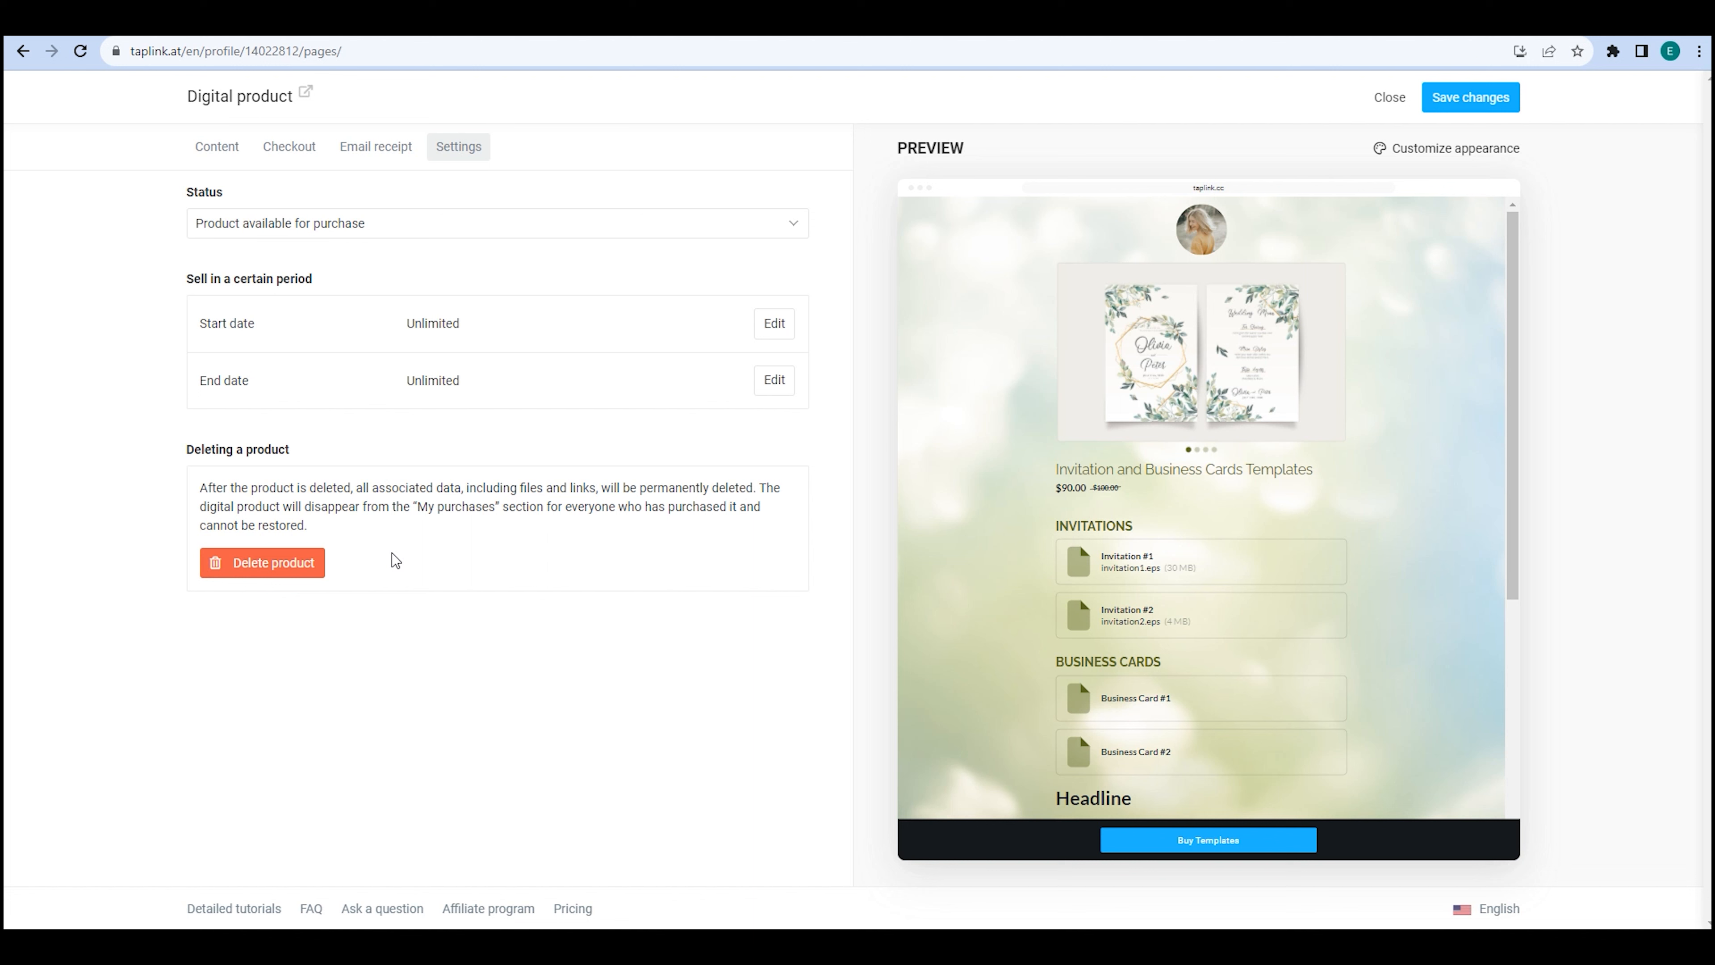
{"action": "left_click", "coordinate": [662, 234]}
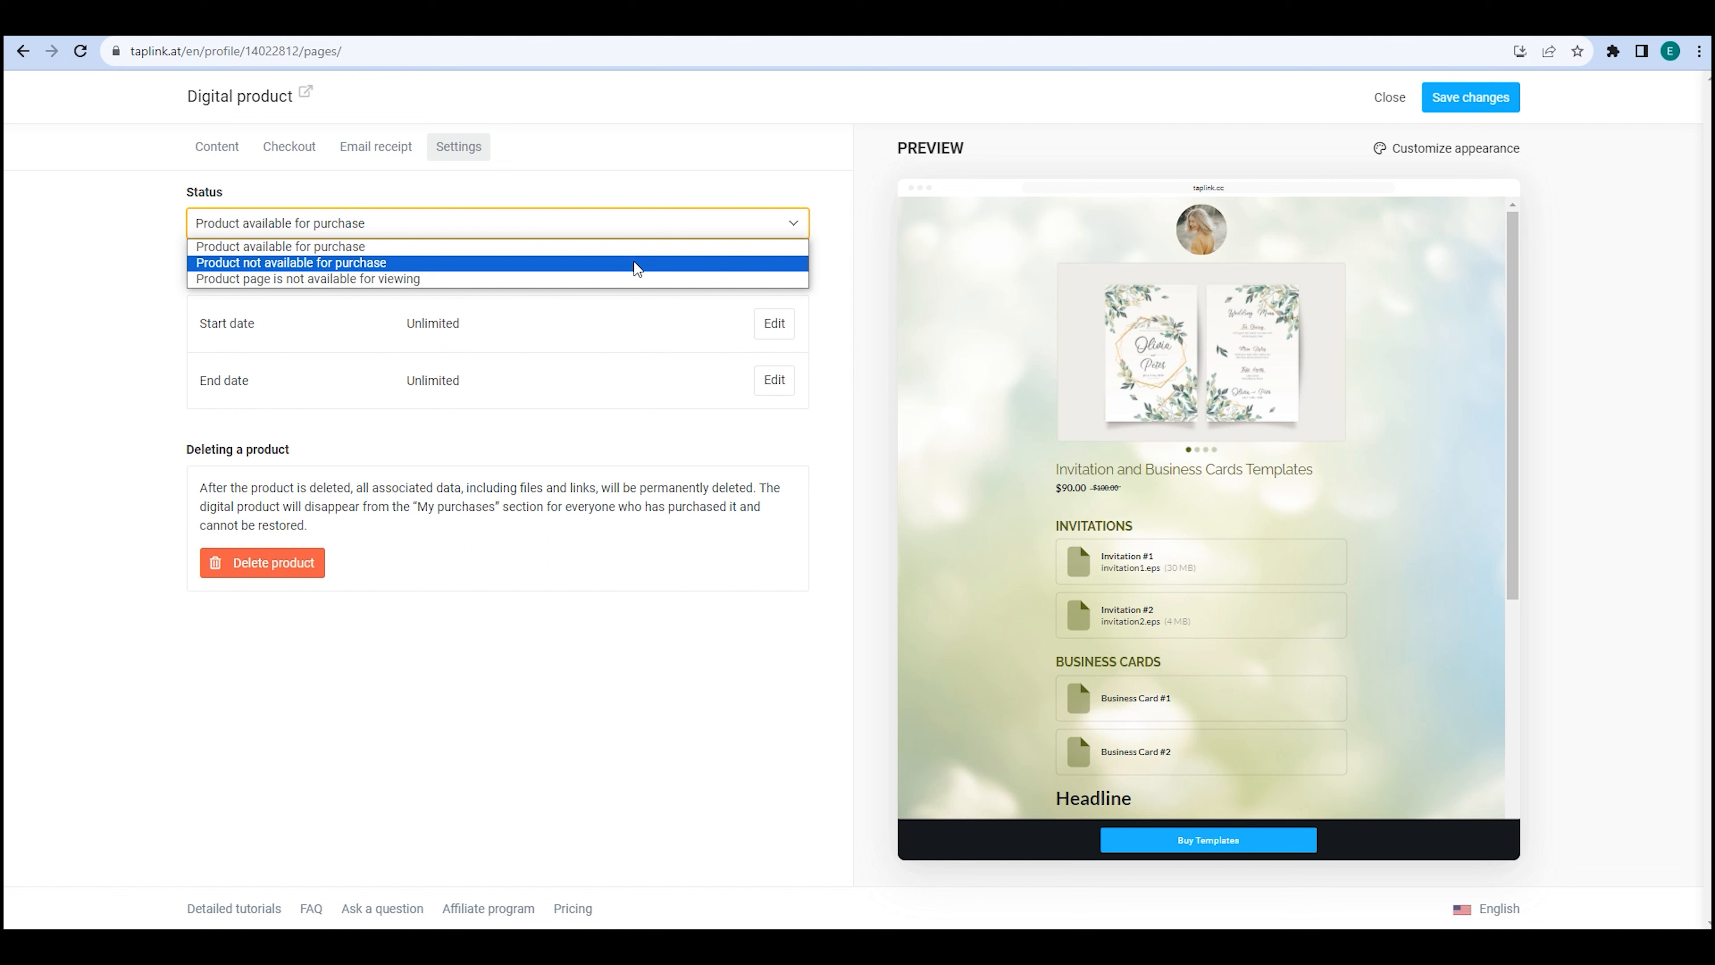
{"action": "left_click", "coordinate": [635, 262]}
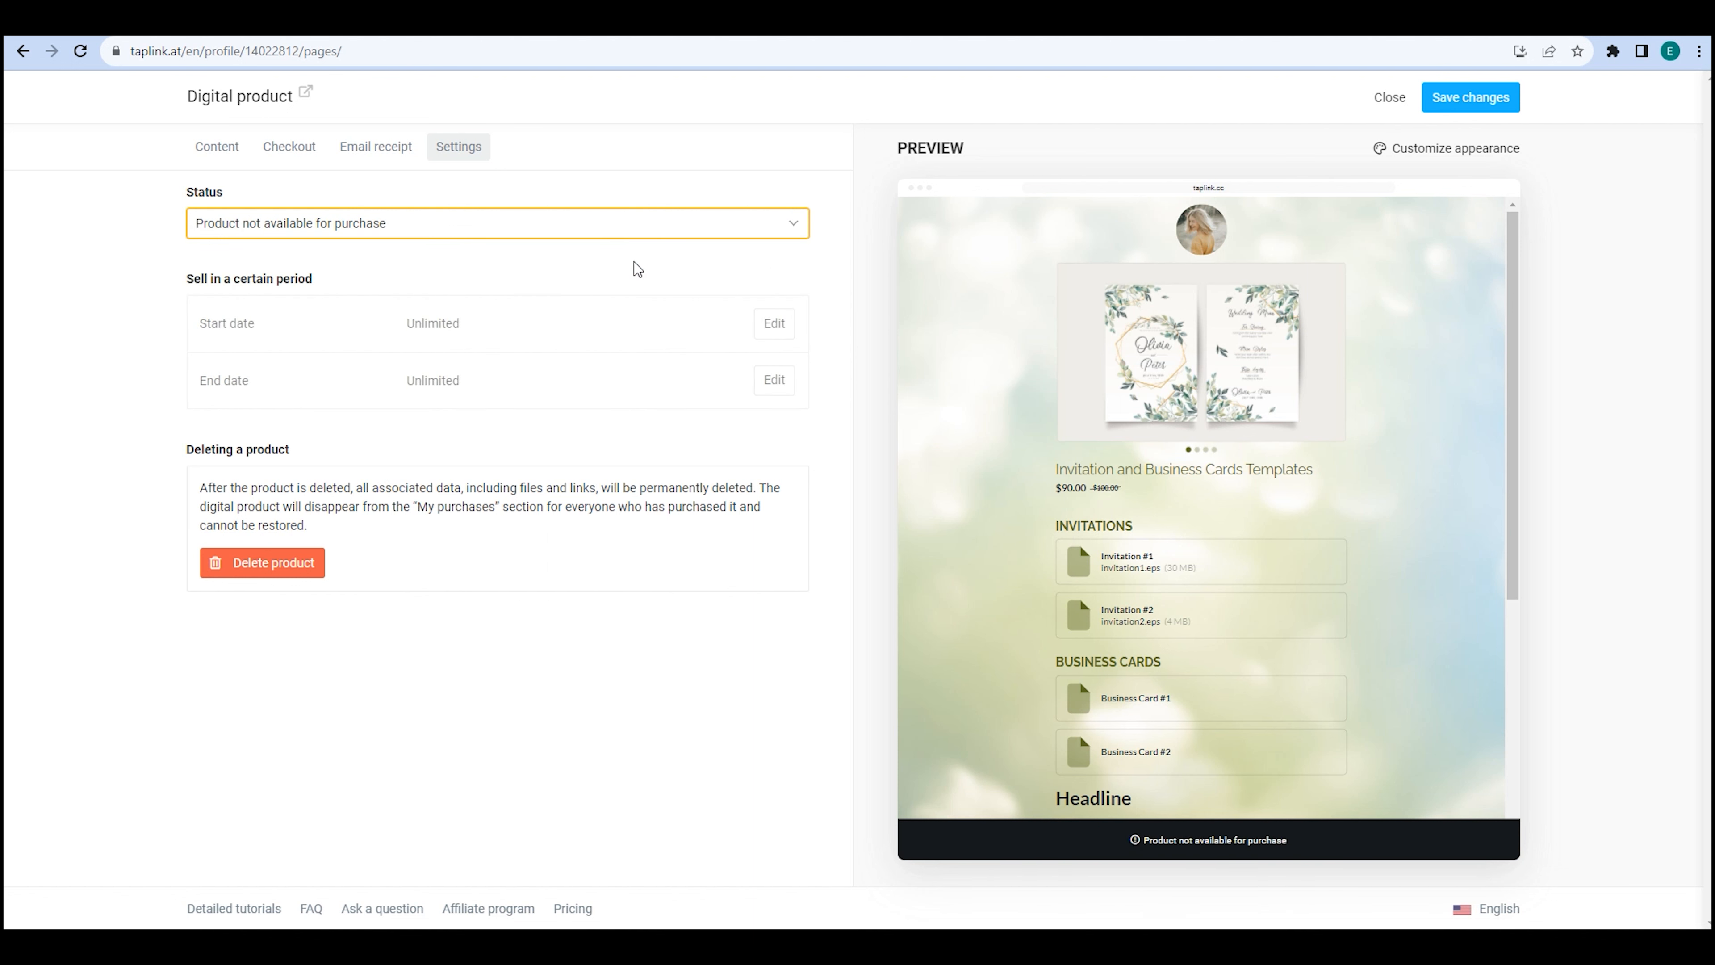
{"action": "left_click", "coordinate": [1464, 109]}
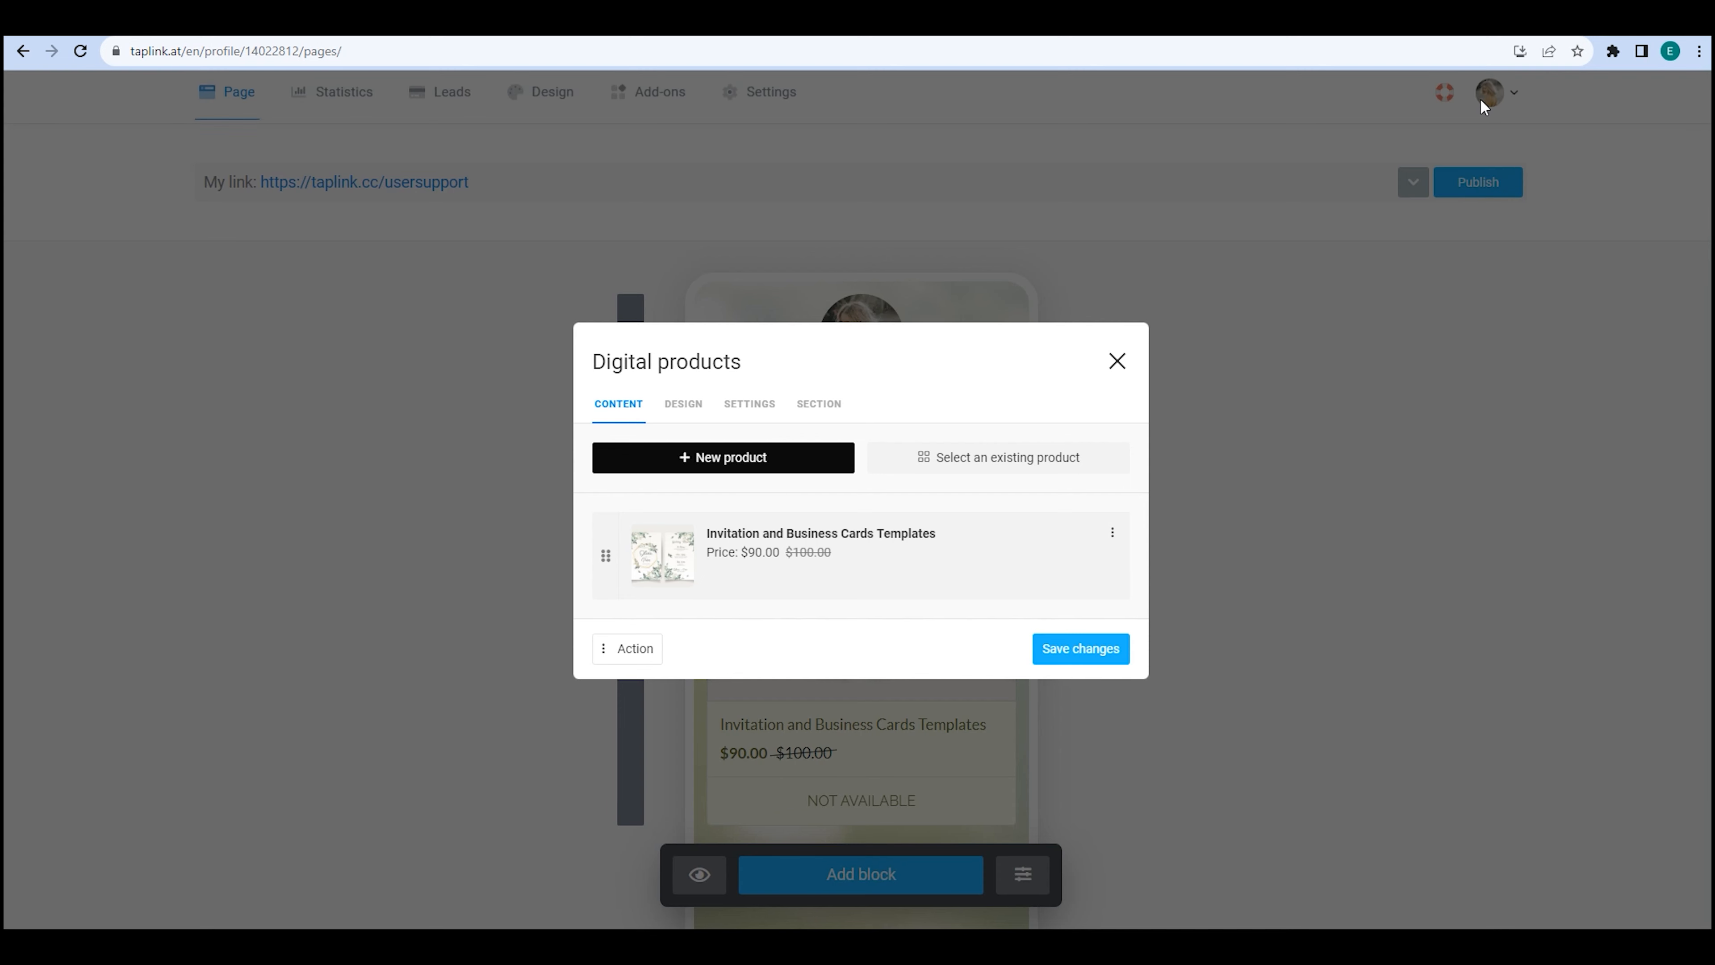
Remove the product from the Digital products block and re-add Invitation and Business Cards Templates.
{"action": "left_click", "coordinate": [1112, 532]}
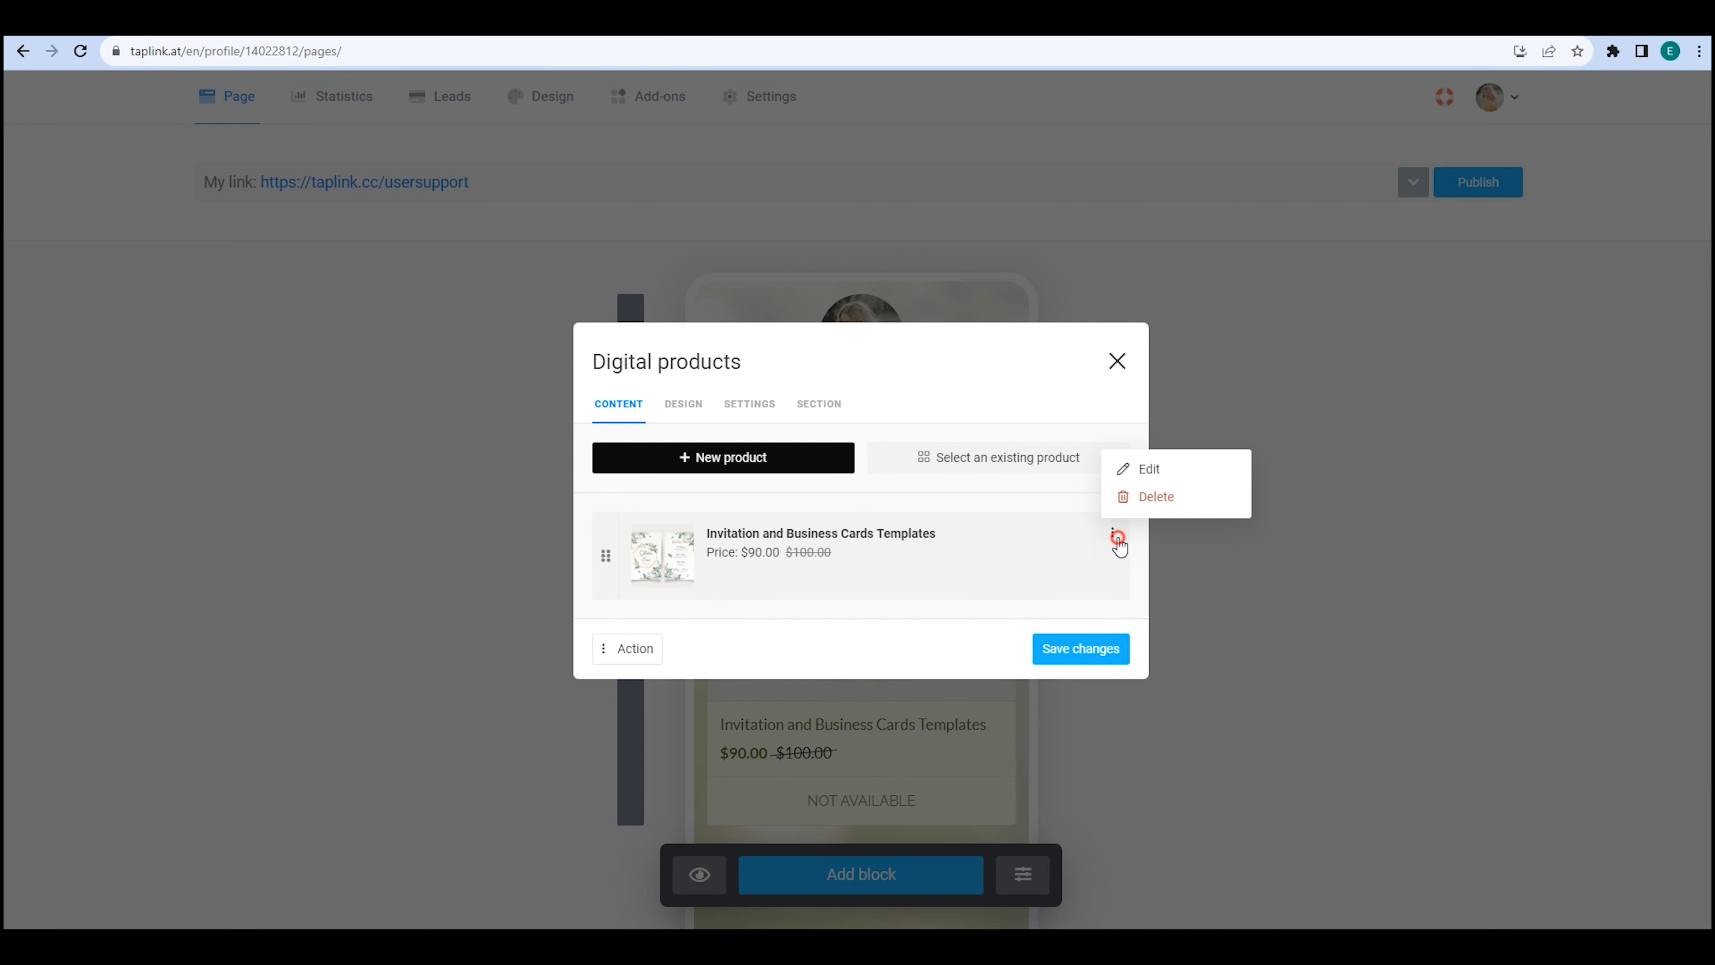
{"action": "left_click", "coordinate": [1168, 498]}
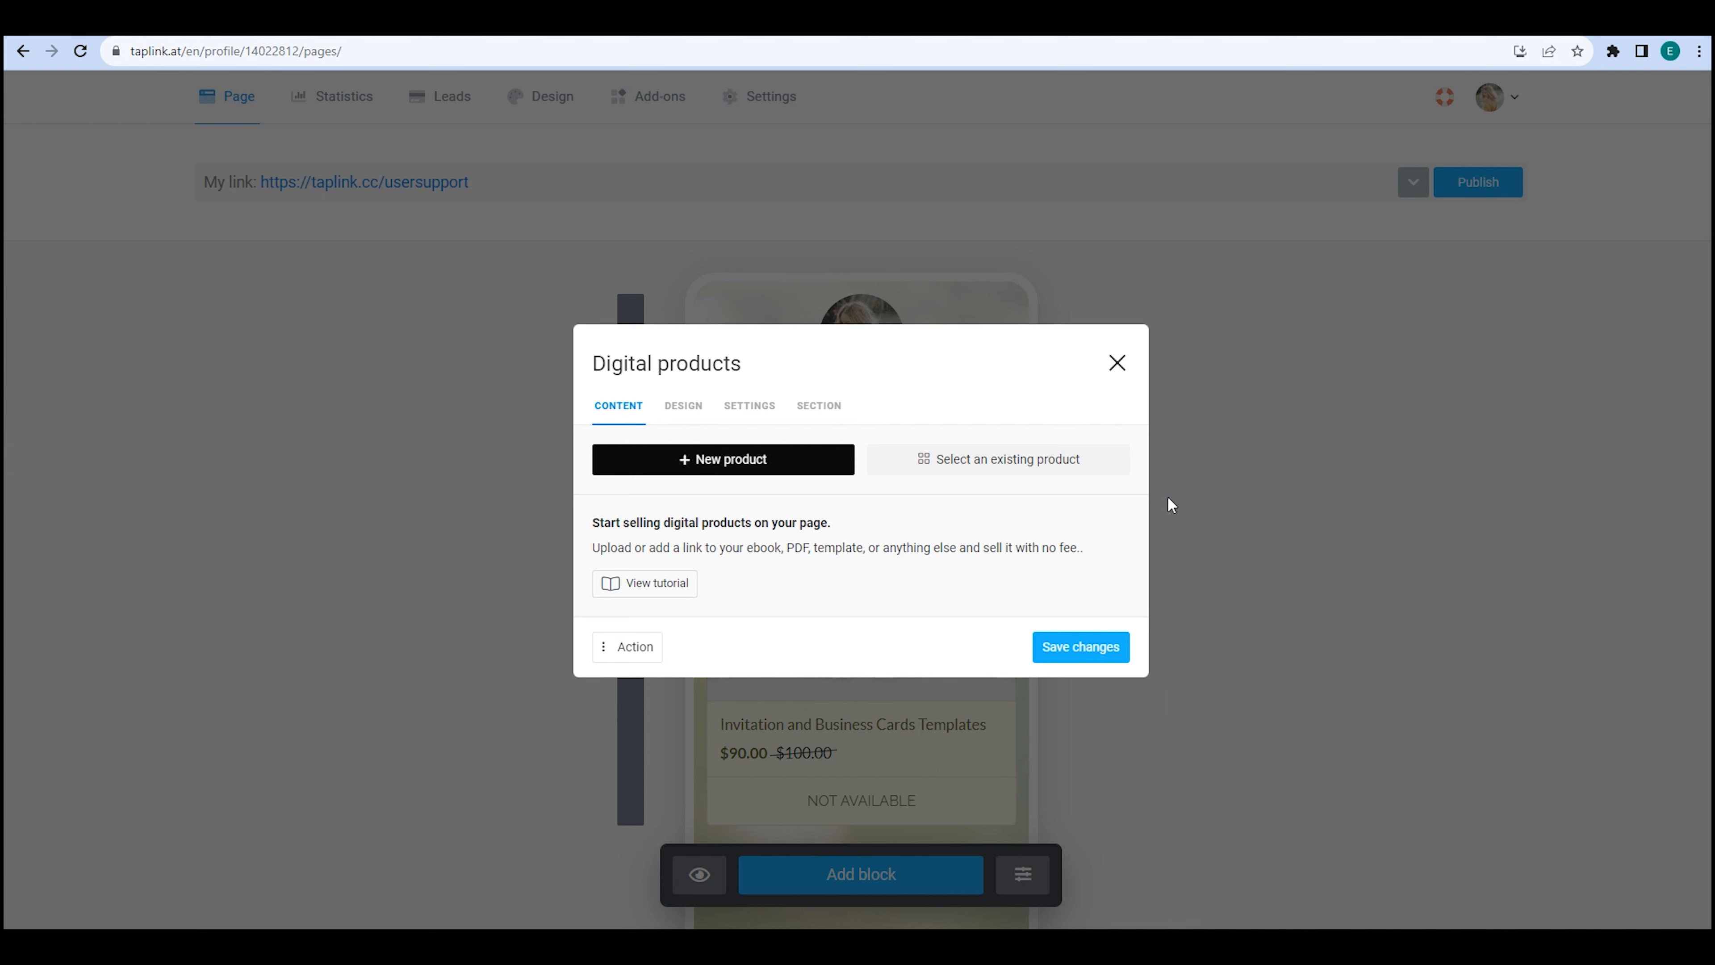
{"action": "left_click", "coordinate": [1025, 461]}
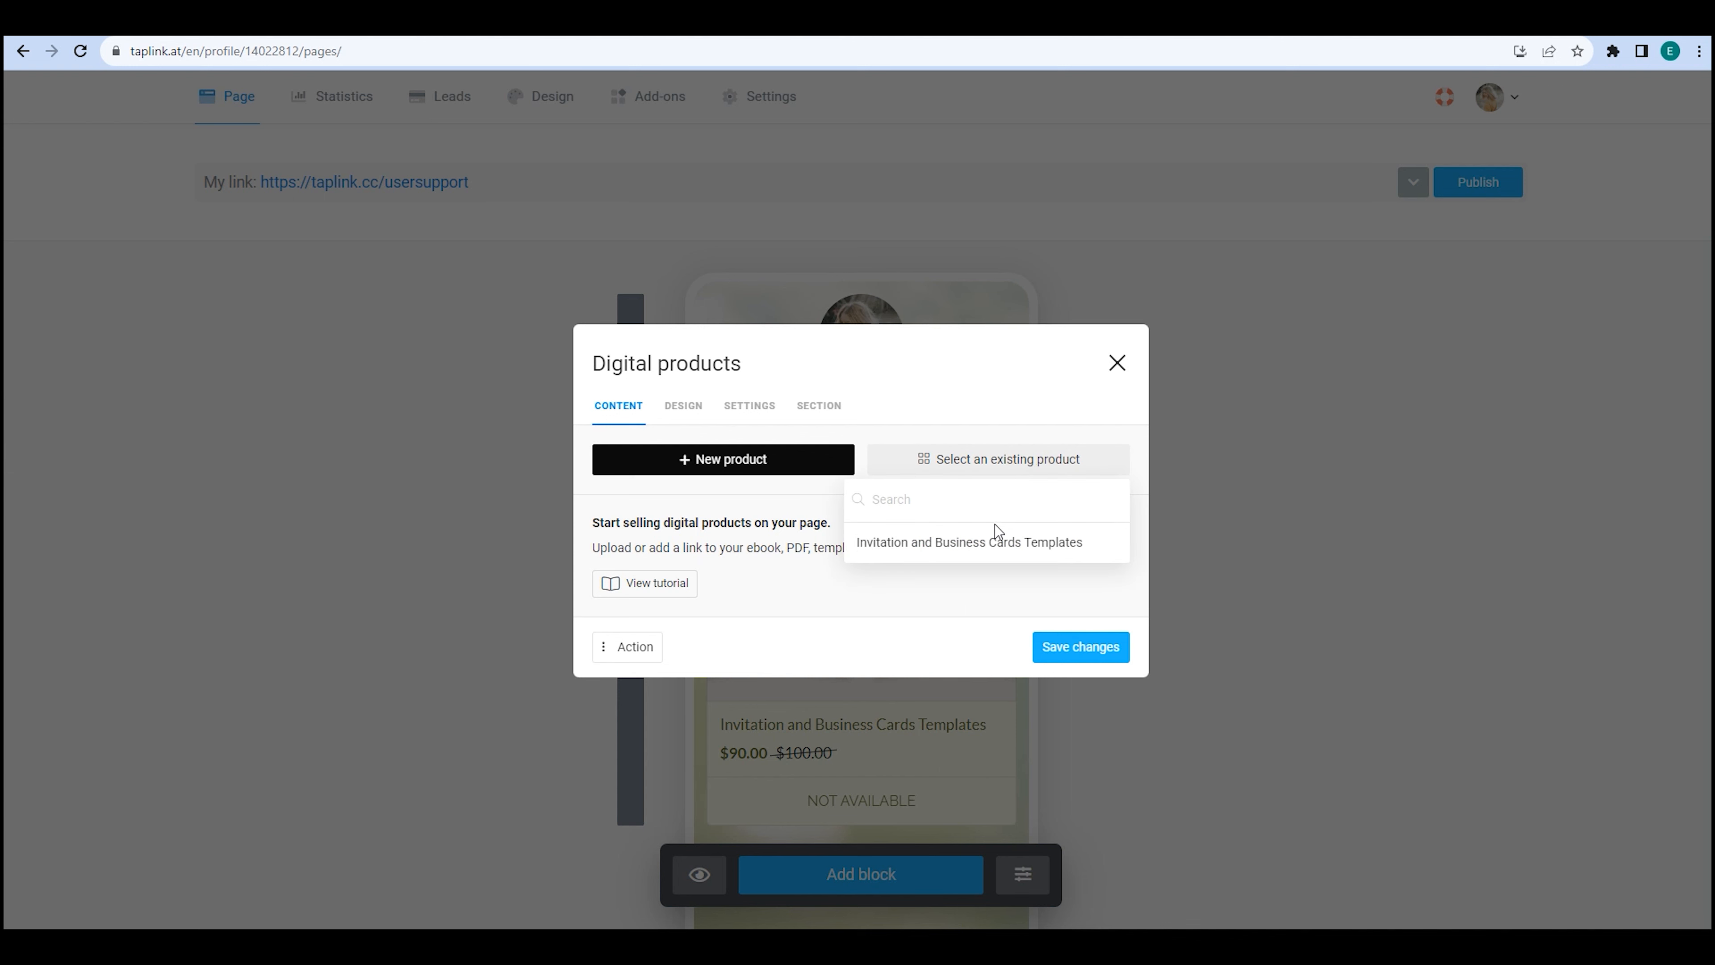
{"action": "left_click", "coordinate": [992, 533]}
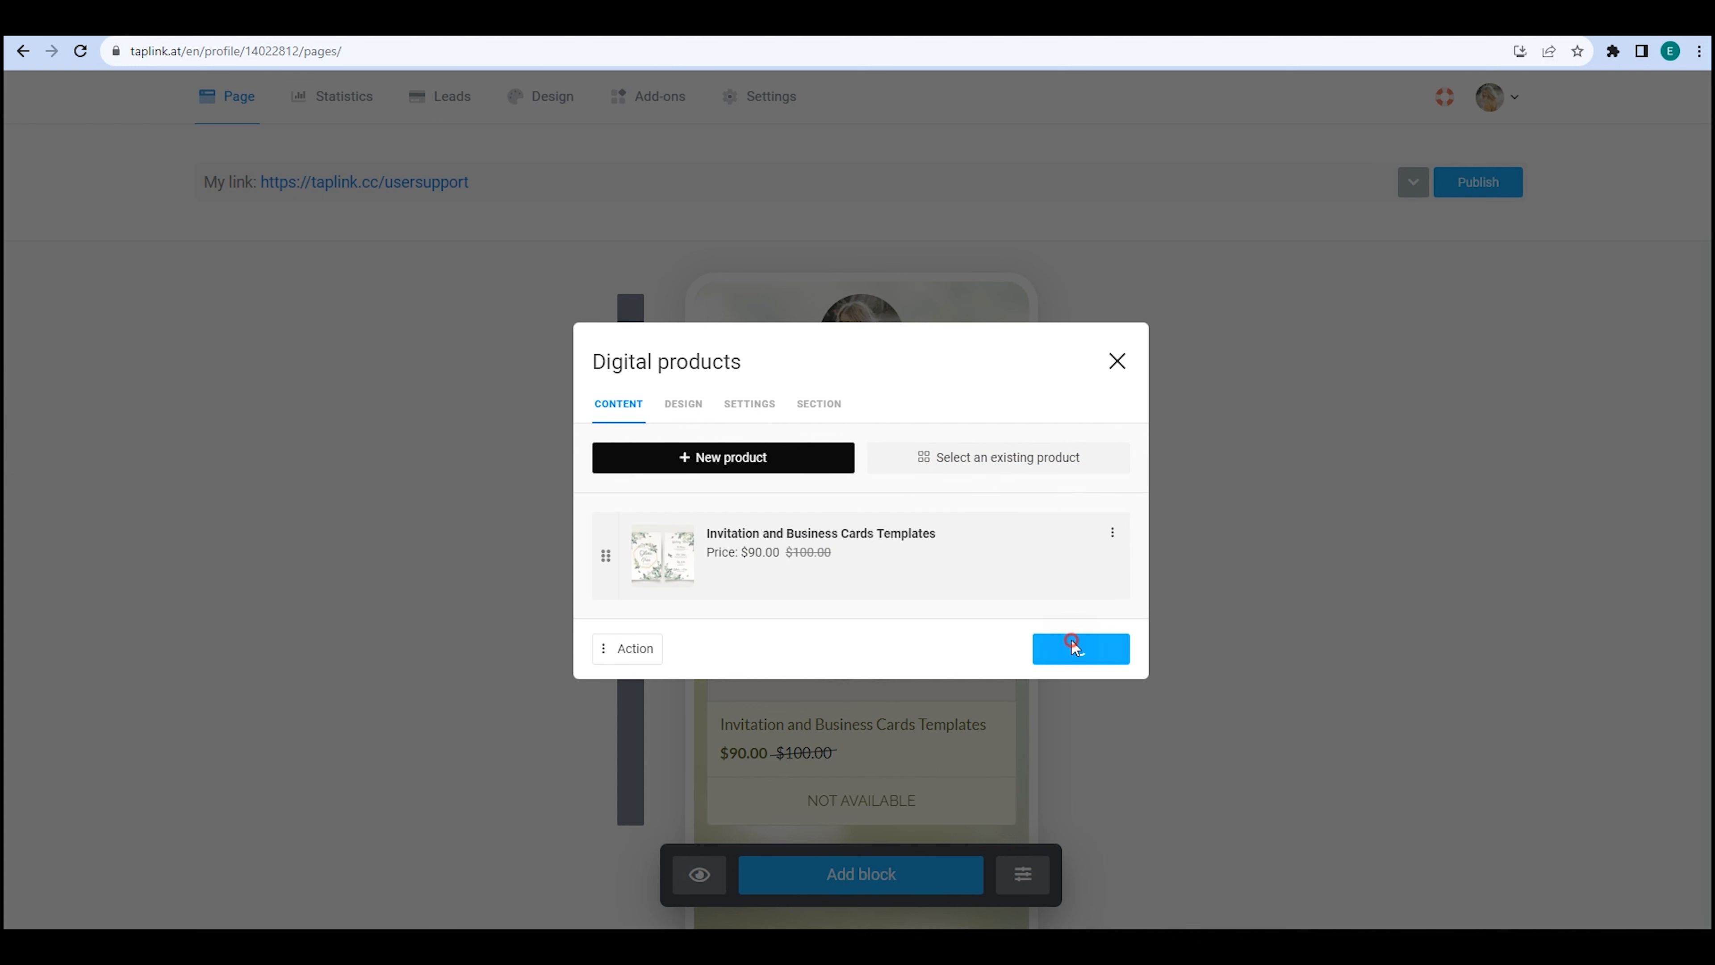
{"action": "left_click", "coordinate": [1074, 647]}
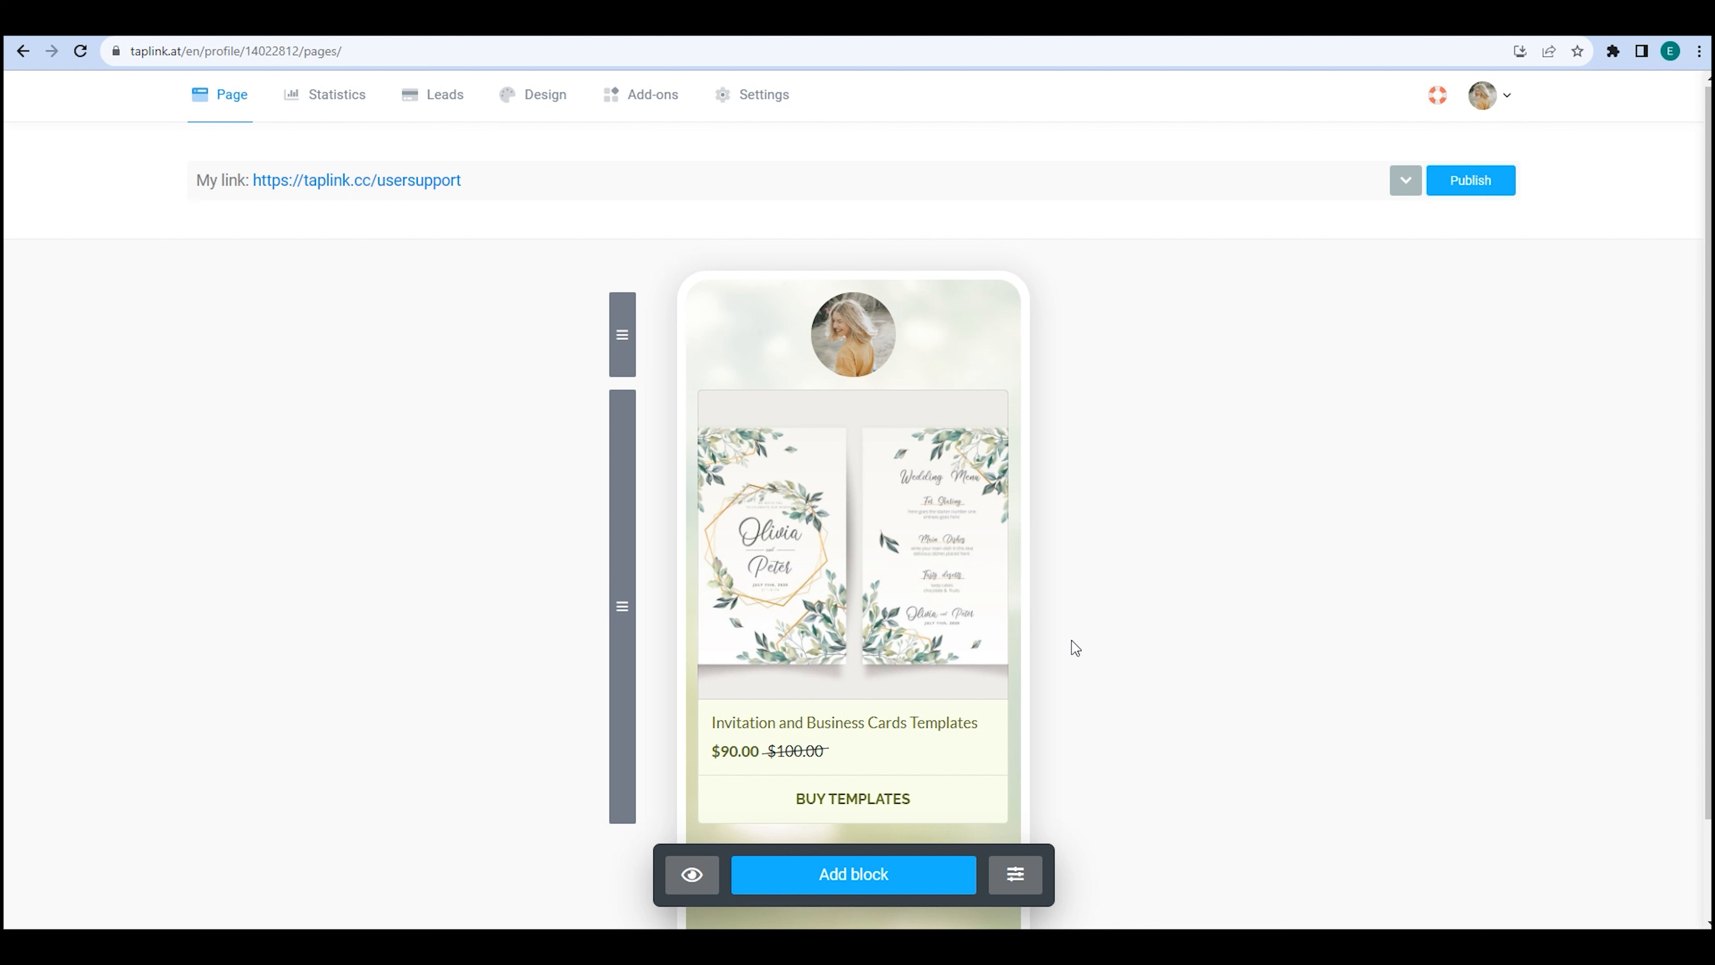
{"action": "left_click", "coordinate": [918, 561]}
{"action": "left_click", "coordinate": [762, 417]}
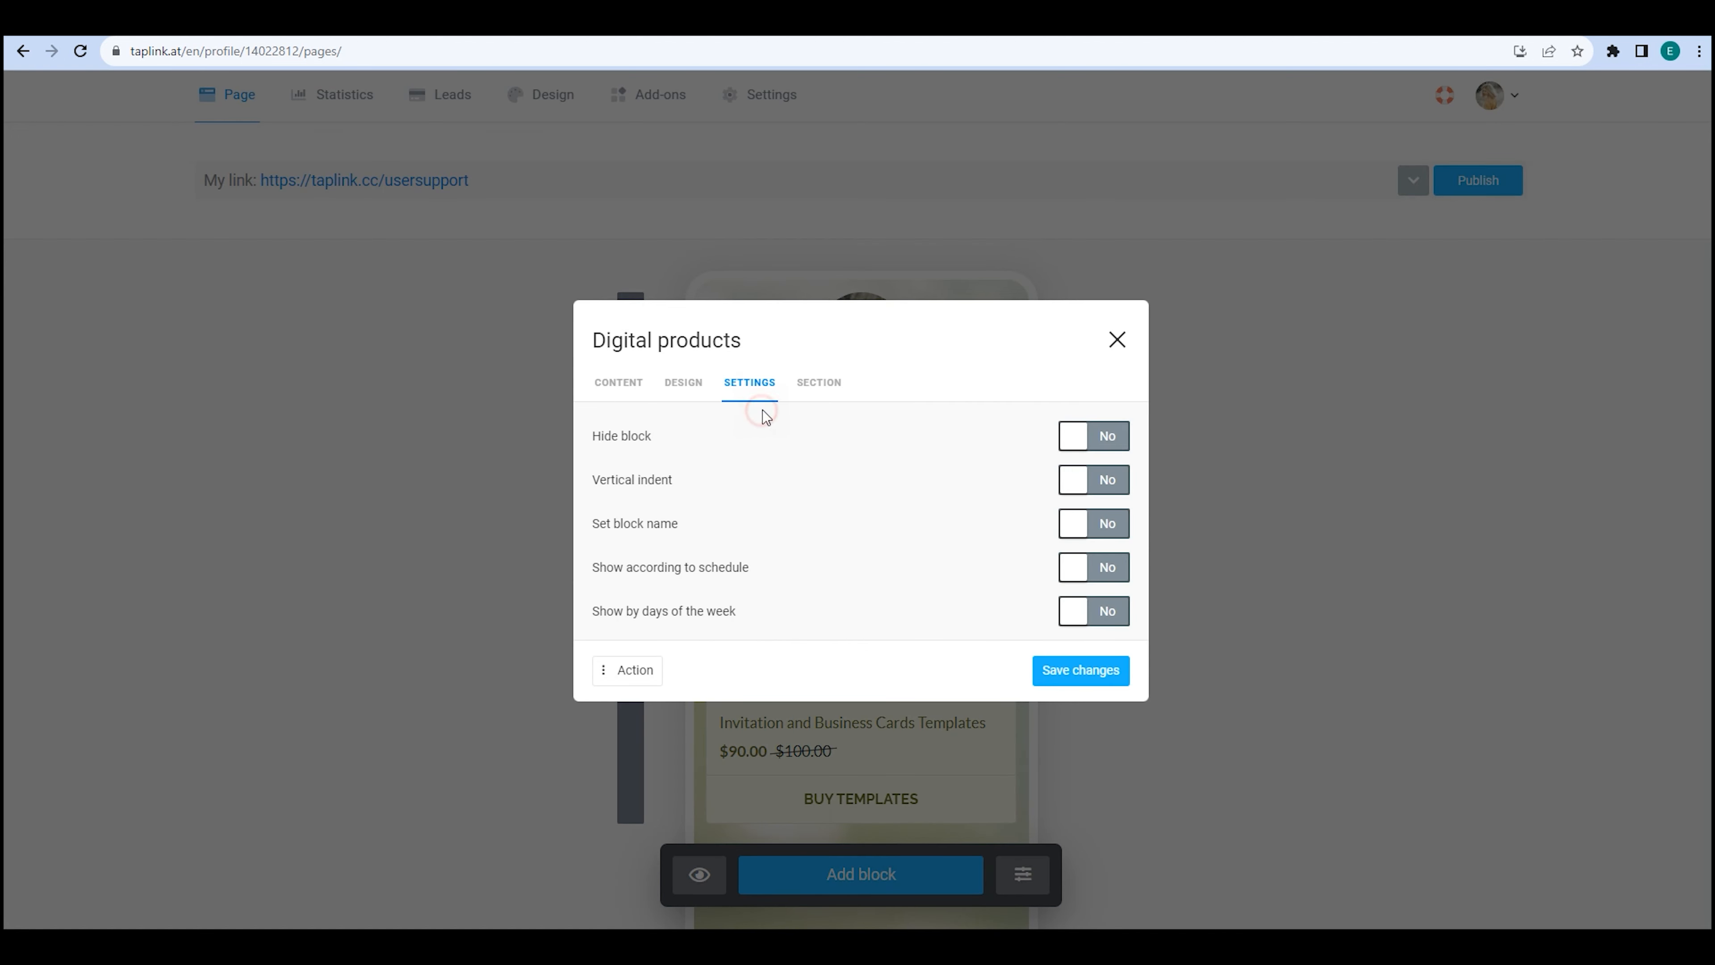
{"action": "left_click", "coordinate": [1080, 444]}
{"action": "left_click", "coordinate": [1069, 667]}
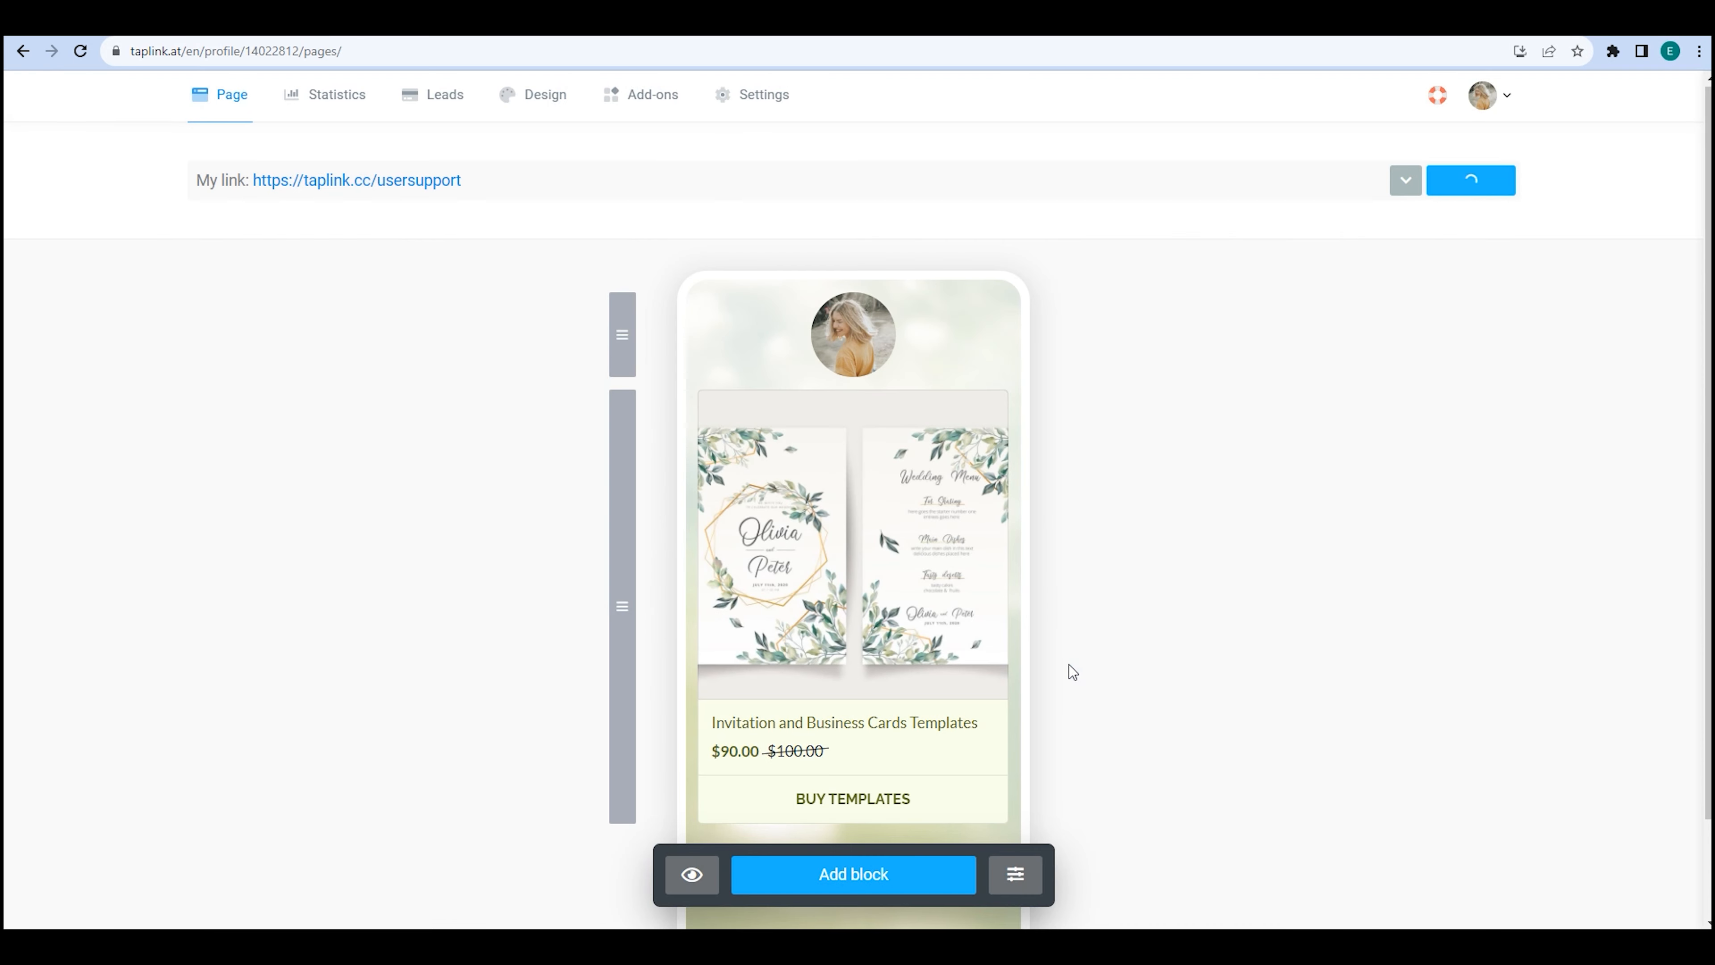
{"action": "left_click", "coordinate": [855, 558]}
{"action": "left_click", "coordinate": [767, 408]}
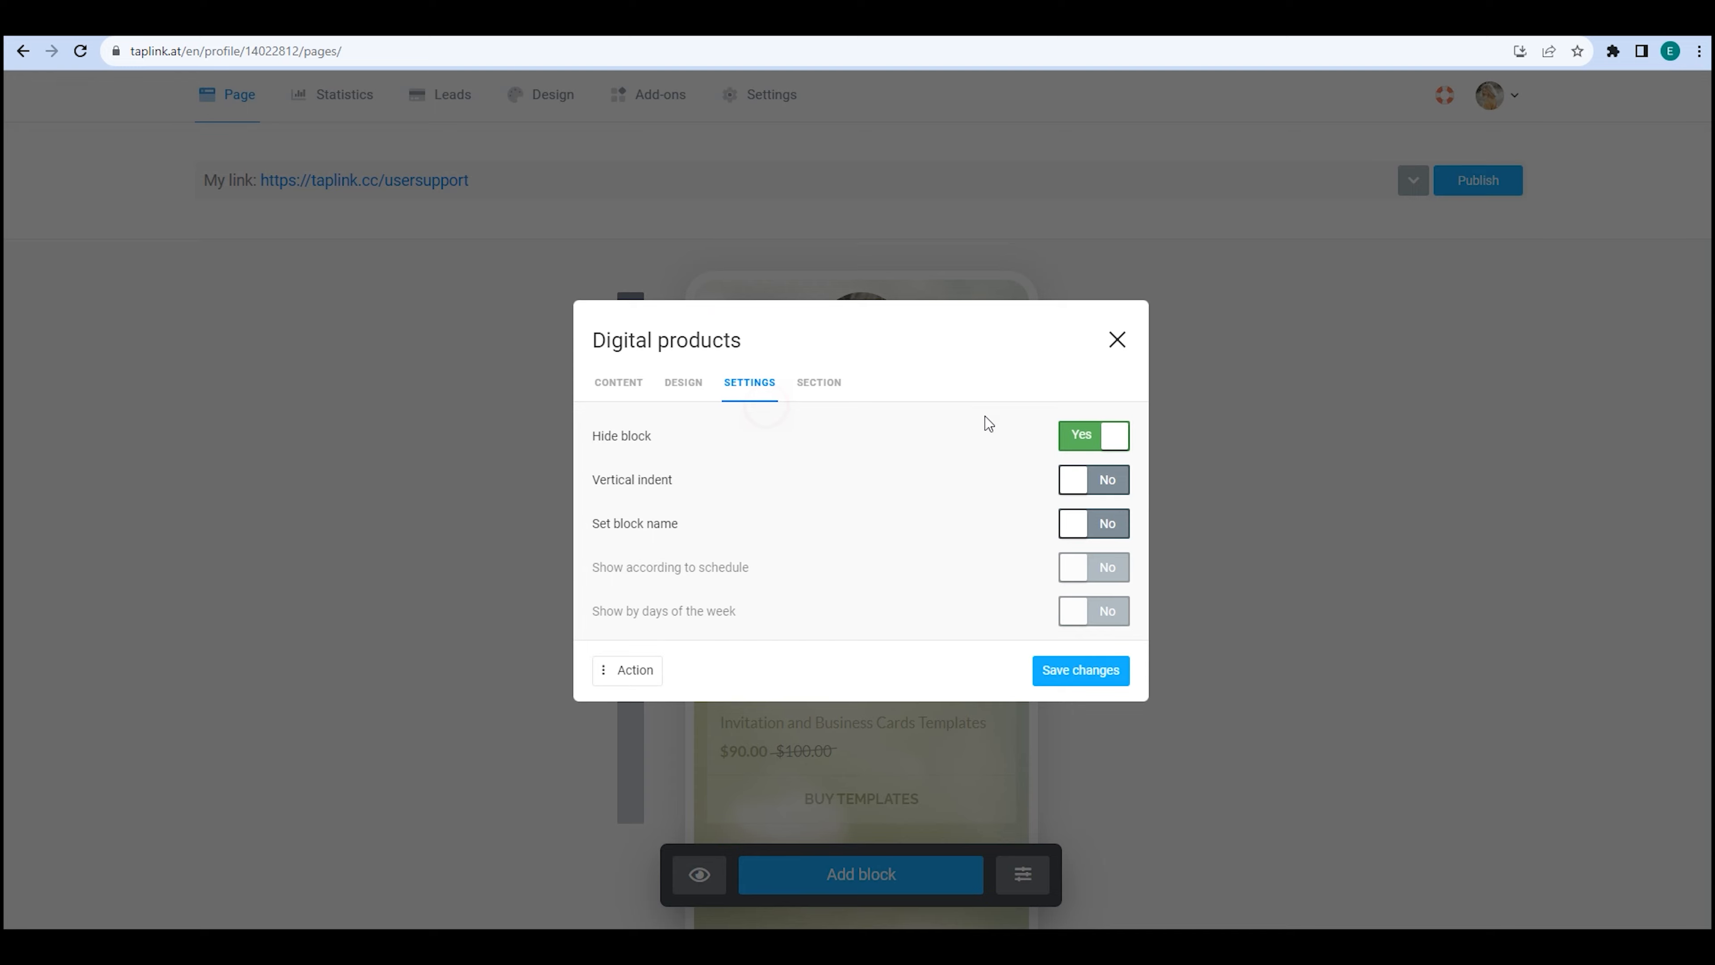
{"action": "left_click", "coordinate": [1089, 436]}
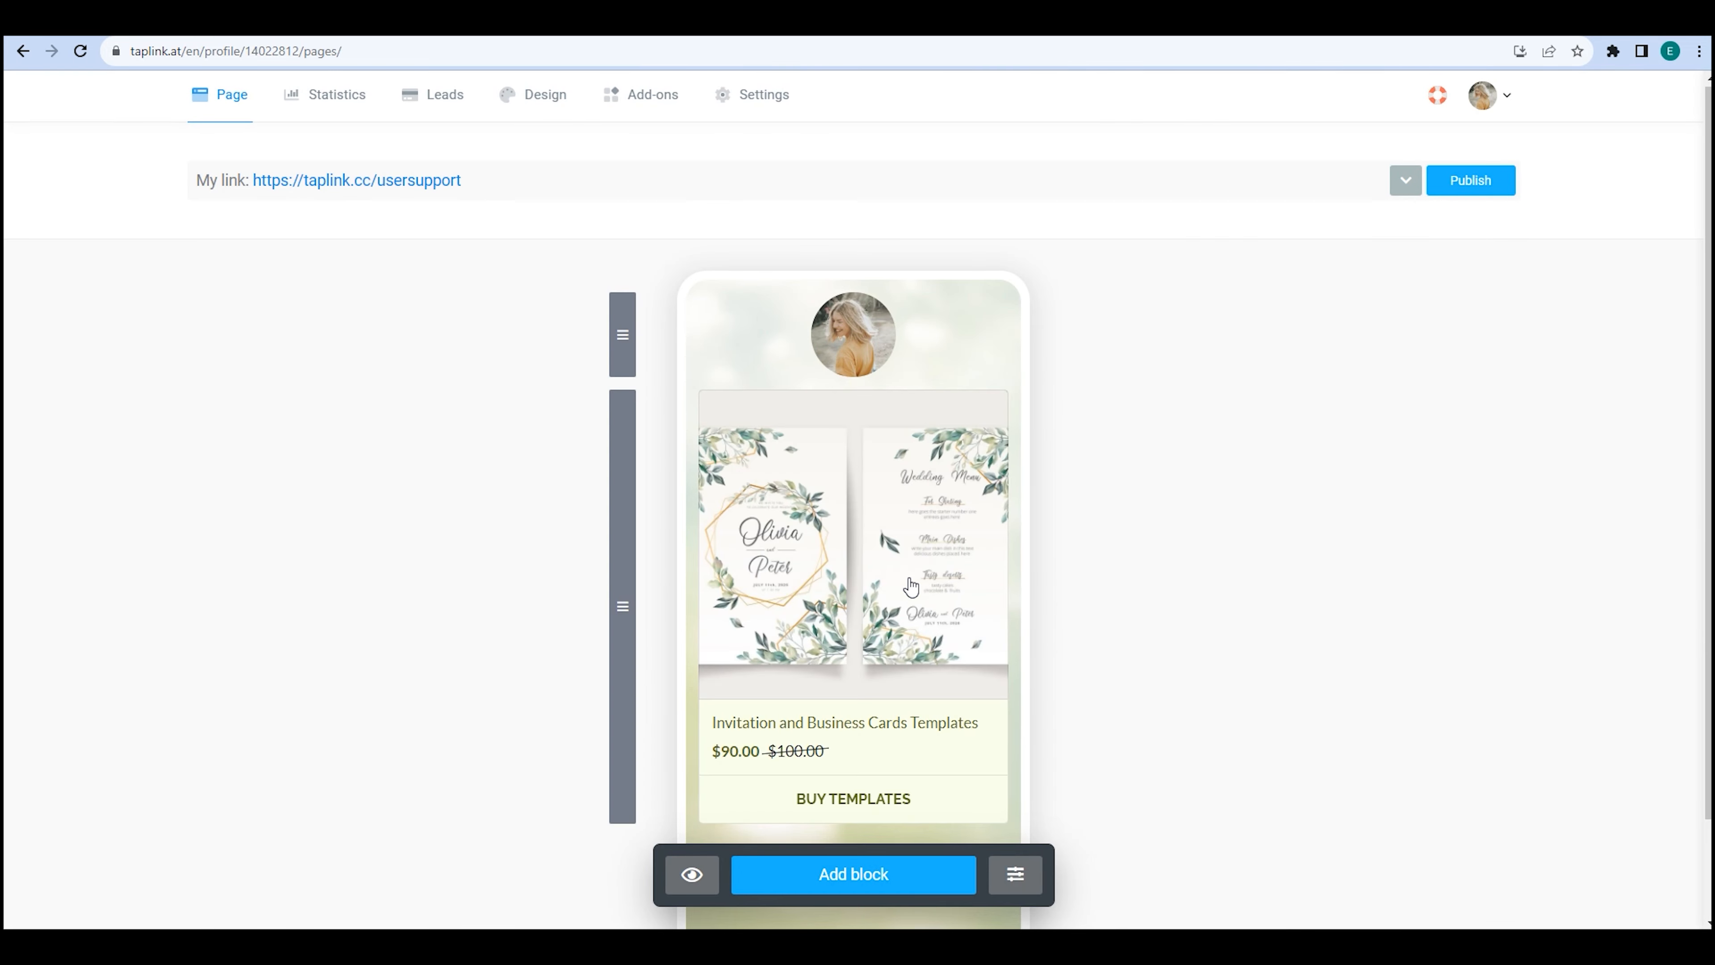
{"action": "left_click", "coordinate": [912, 583]}
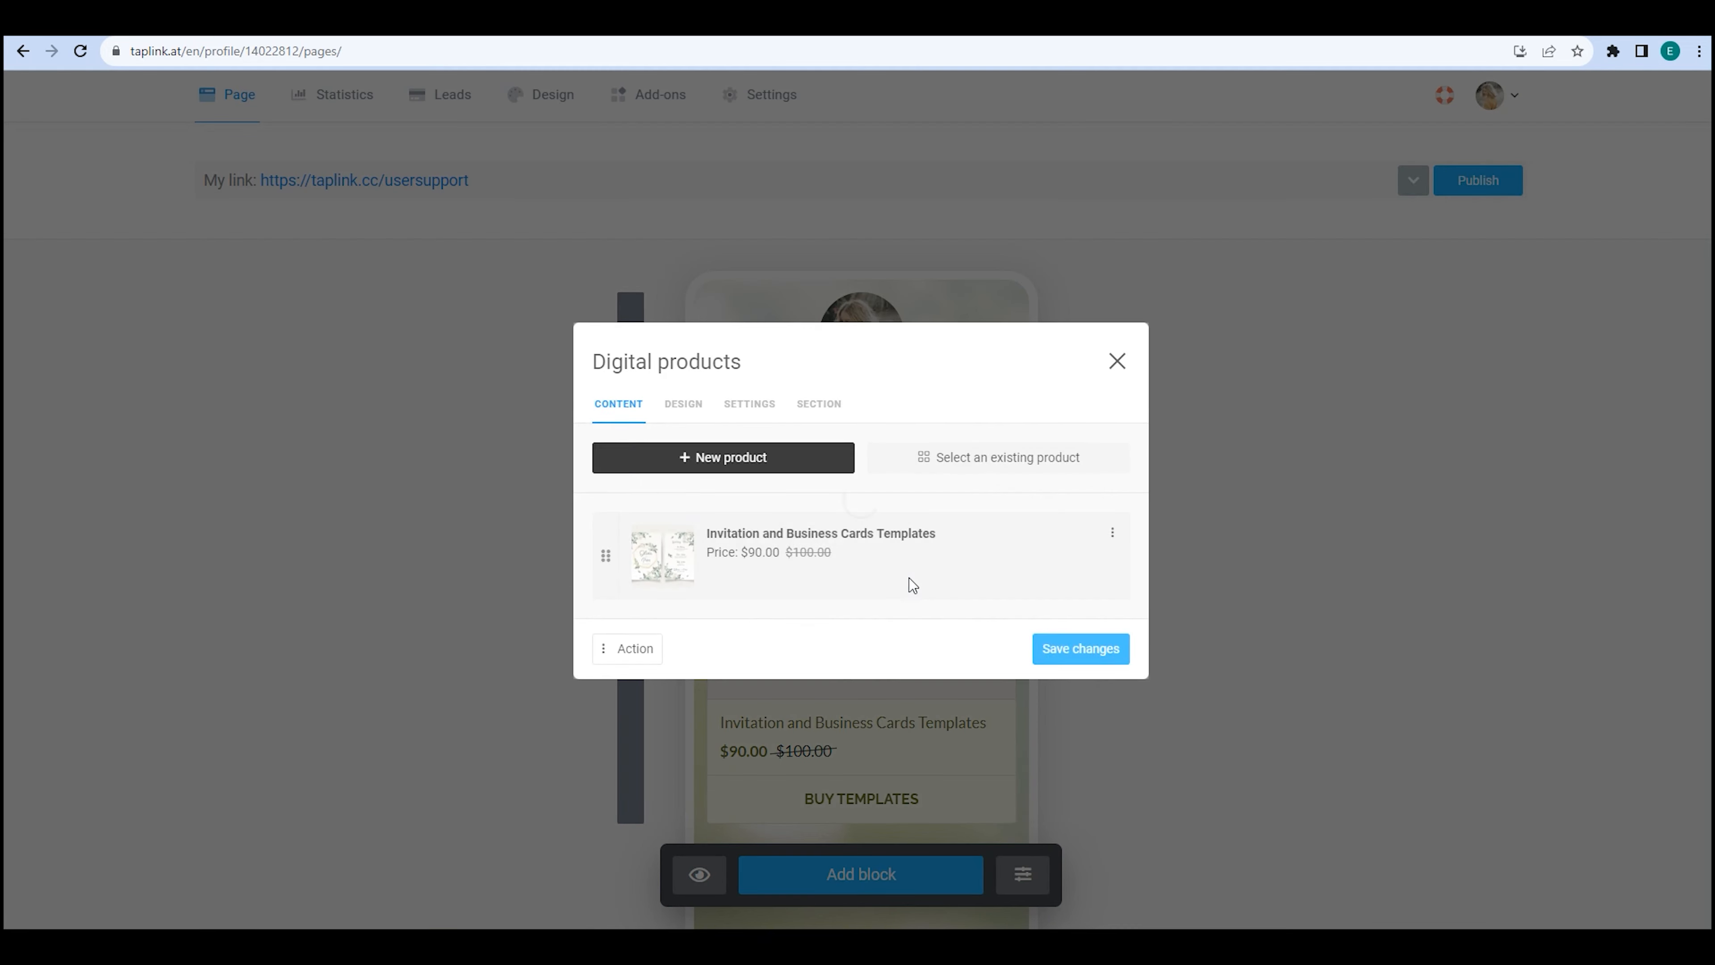
{"action": "left_click", "coordinate": [818, 527]}
Set the product Status to 'Product available for purchase'.
{"action": "left_click", "coordinate": [482, 146]}
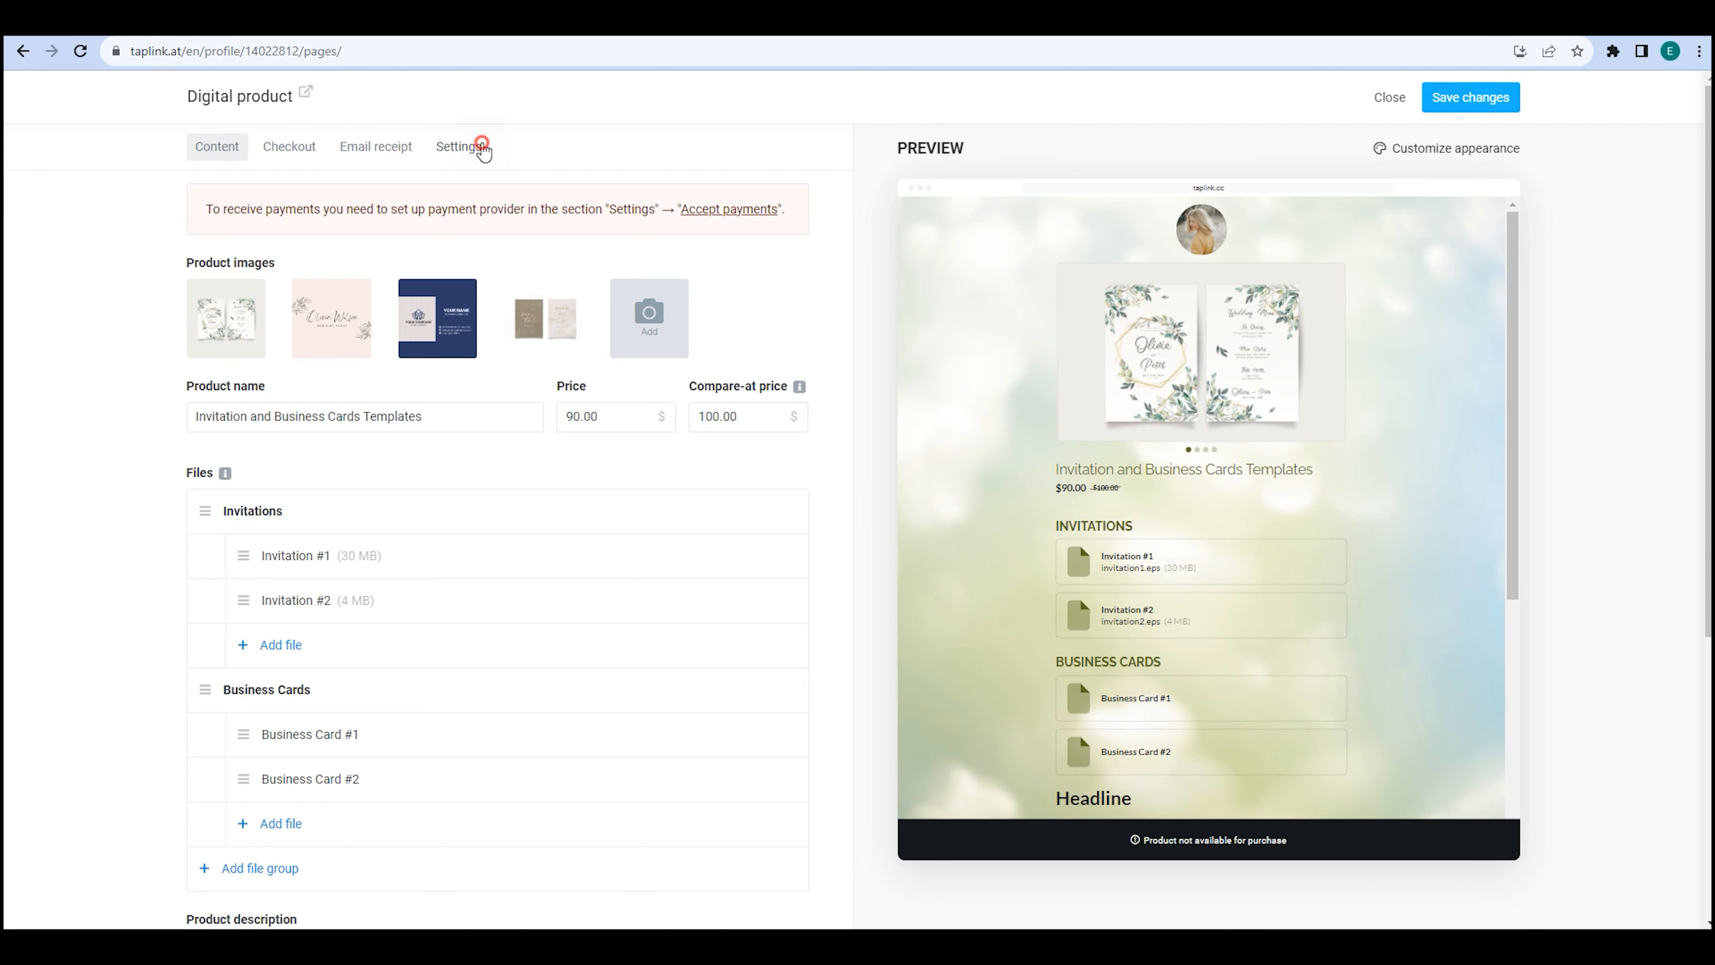
{"action": "left_click", "coordinate": [498, 226]}
{"action": "left_click", "coordinate": [505, 245]}
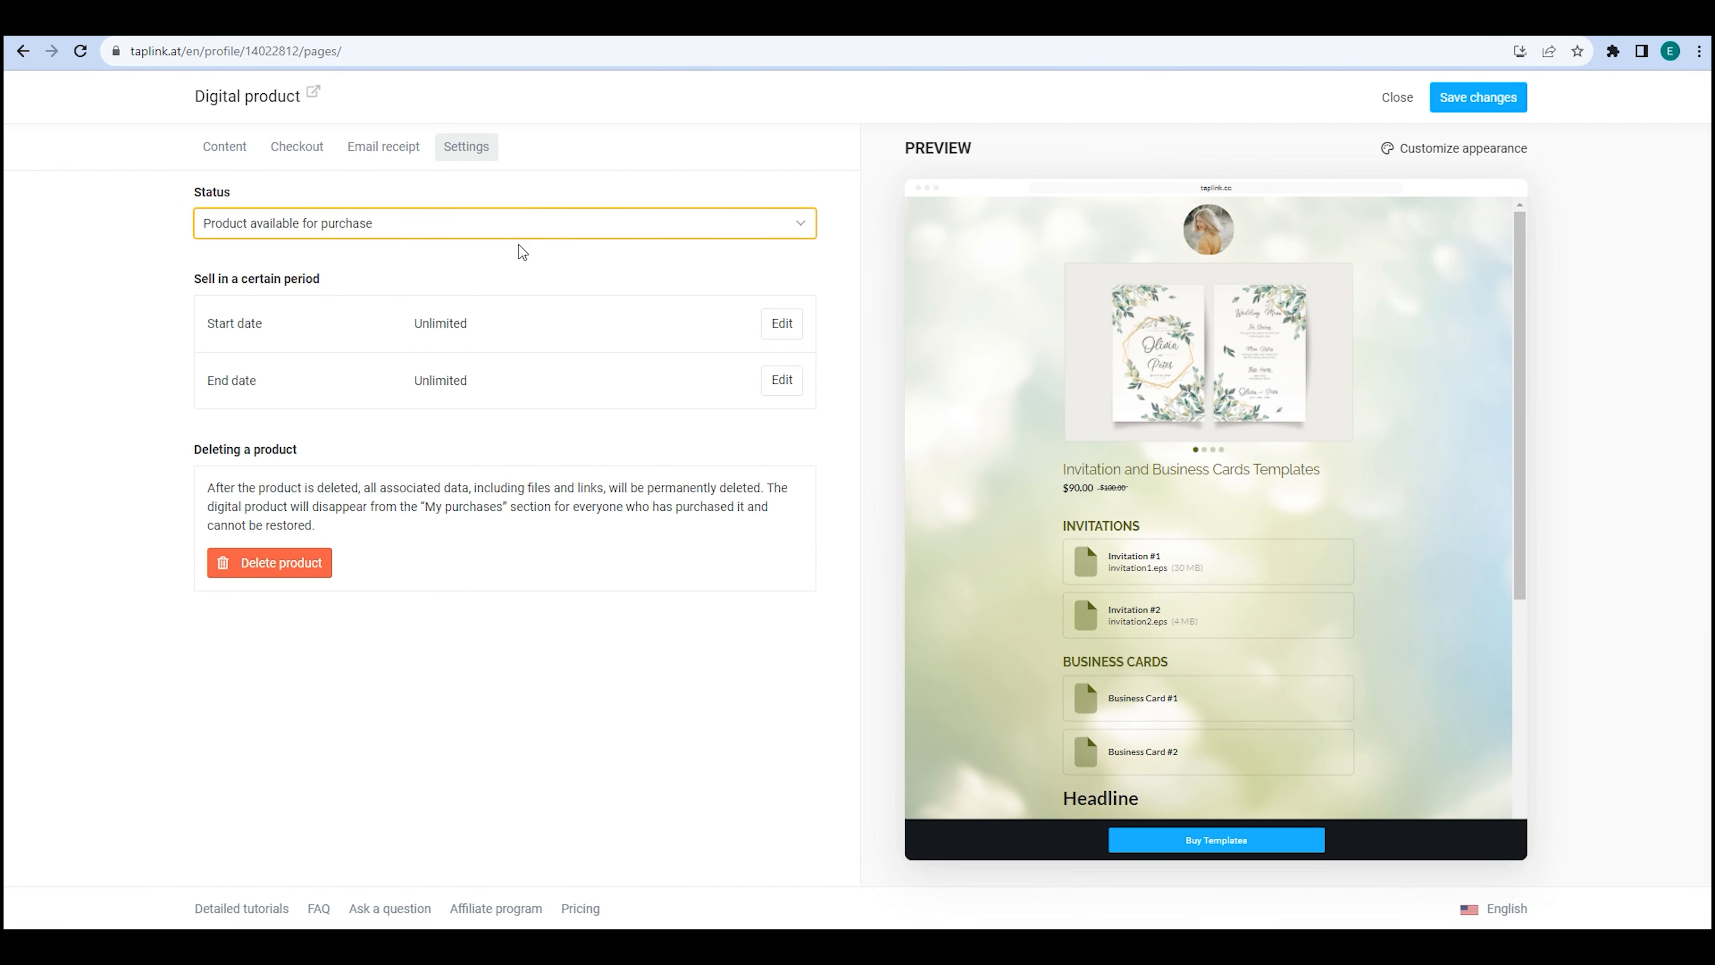
In the appearance editor, try a bold product name, then revert it to standard weight.
{"action": "left_click", "coordinate": [1452, 148]}
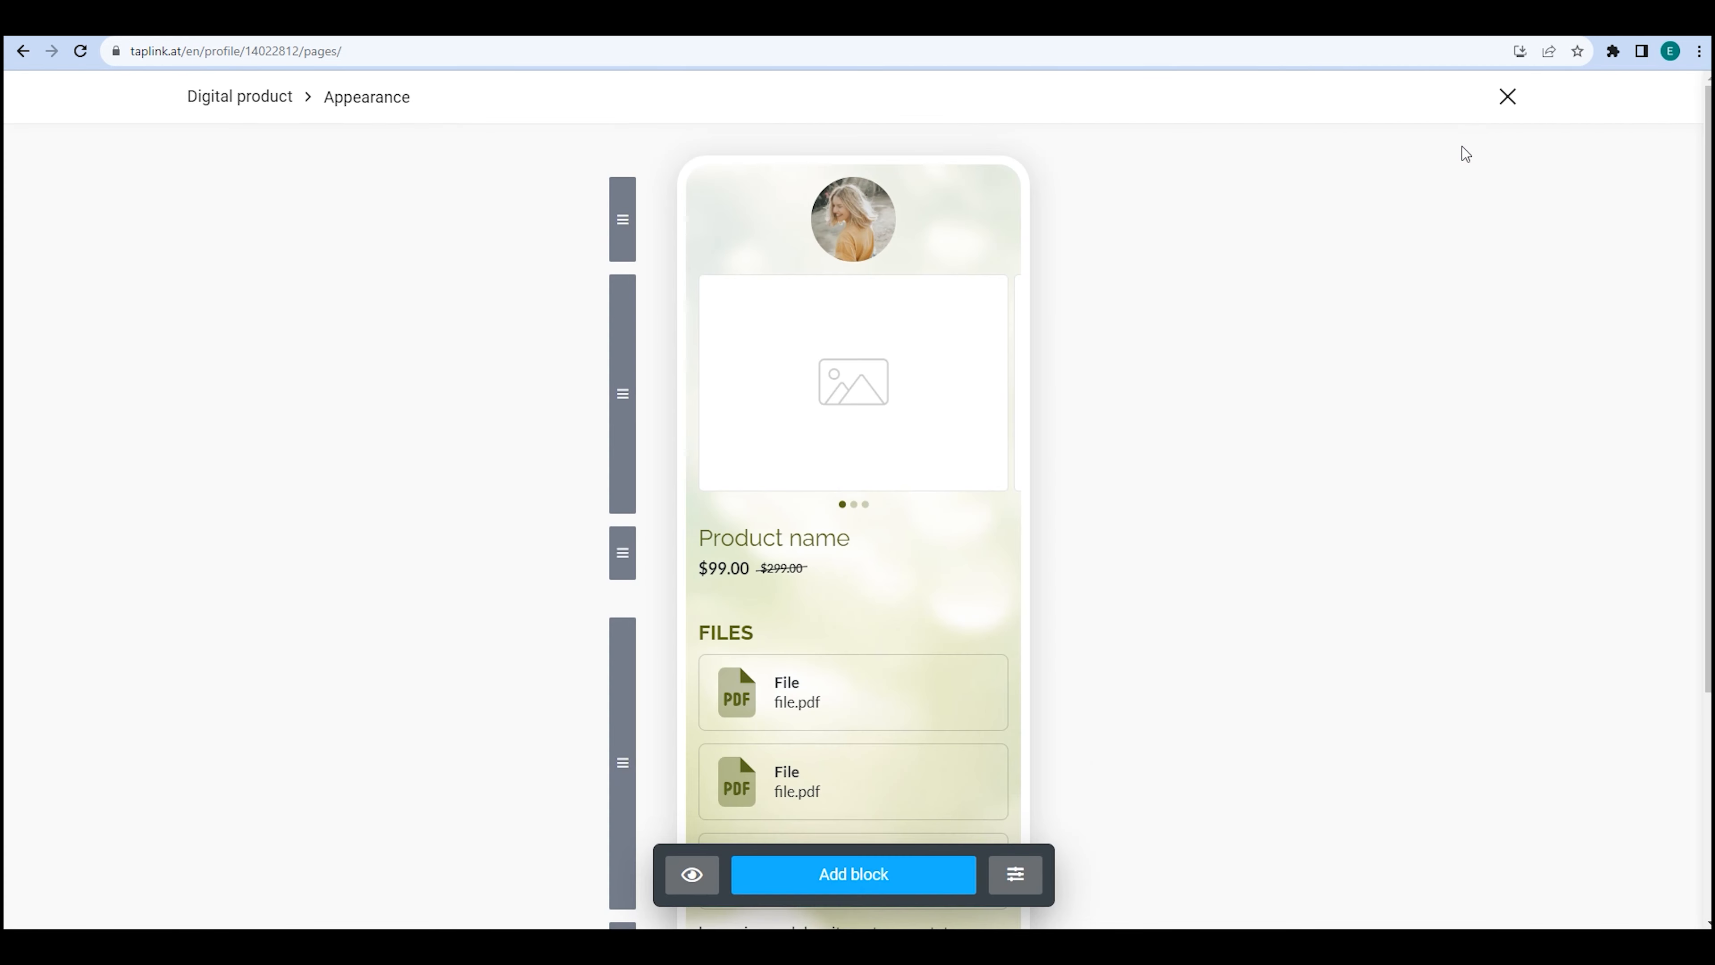
{"action": "scroll", "coordinate": [1345, 271], "scroll_direction": "down", "scroll_amount": 5}
{"action": "scroll", "coordinate": [1345, 271], "scroll_direction": "up", "scroll_amount": 5}
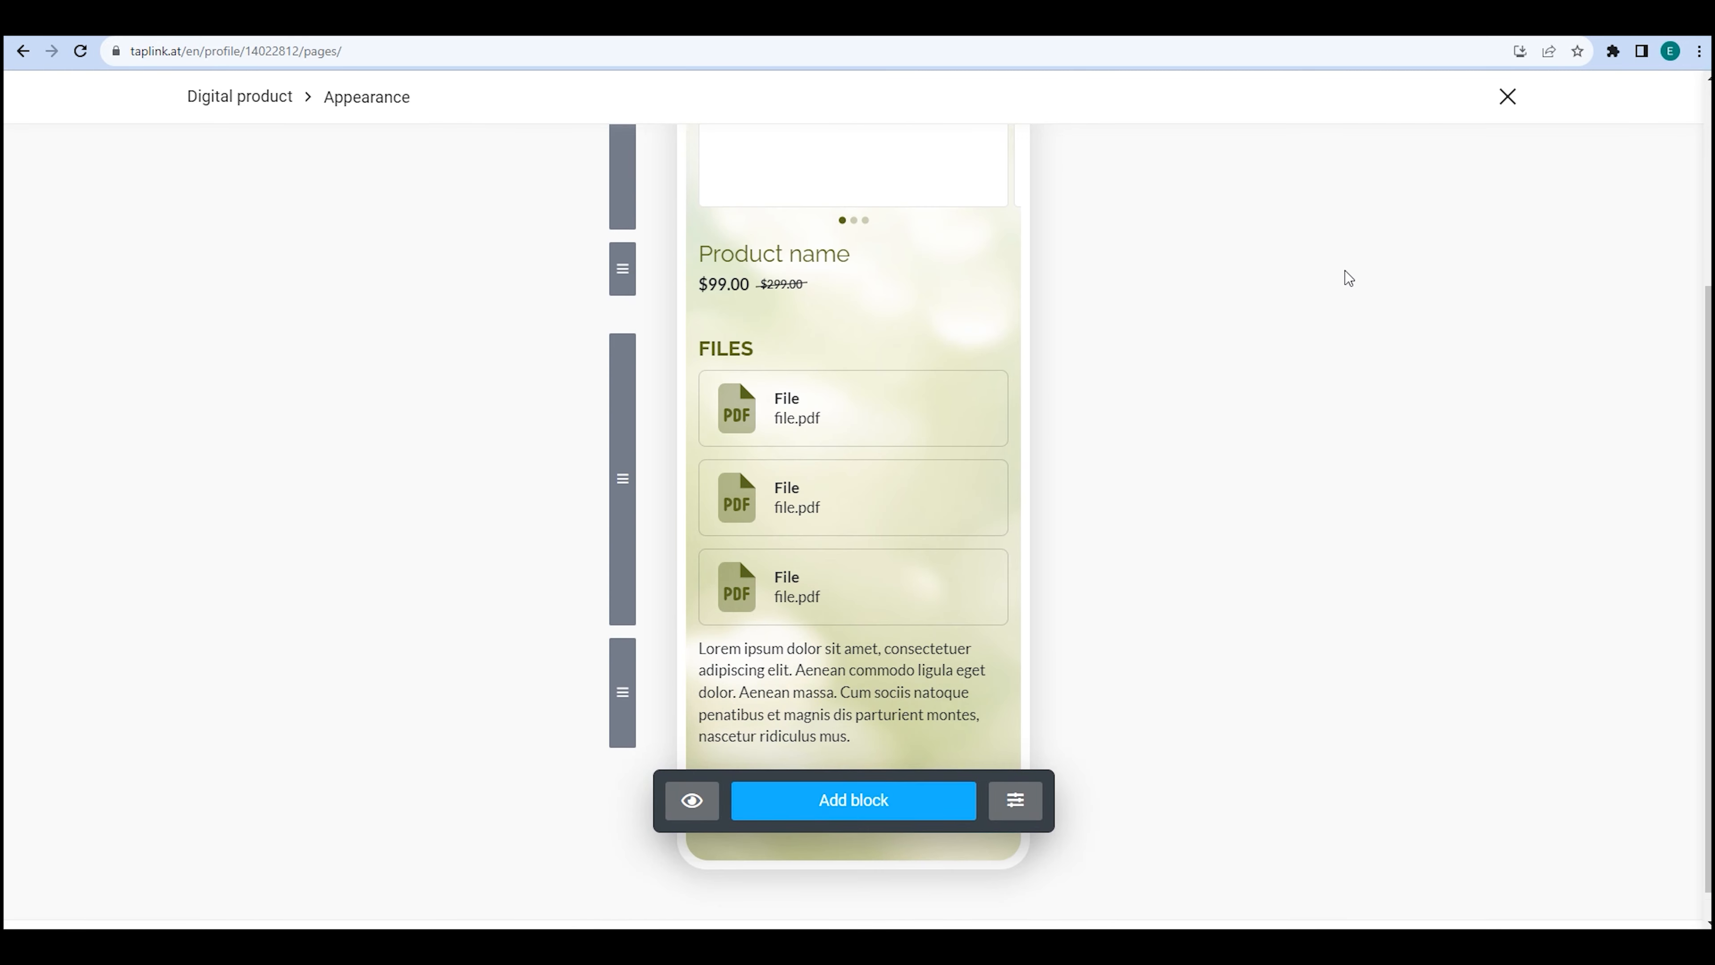
{"action": "left_click", "coordinate": [841, 544]}
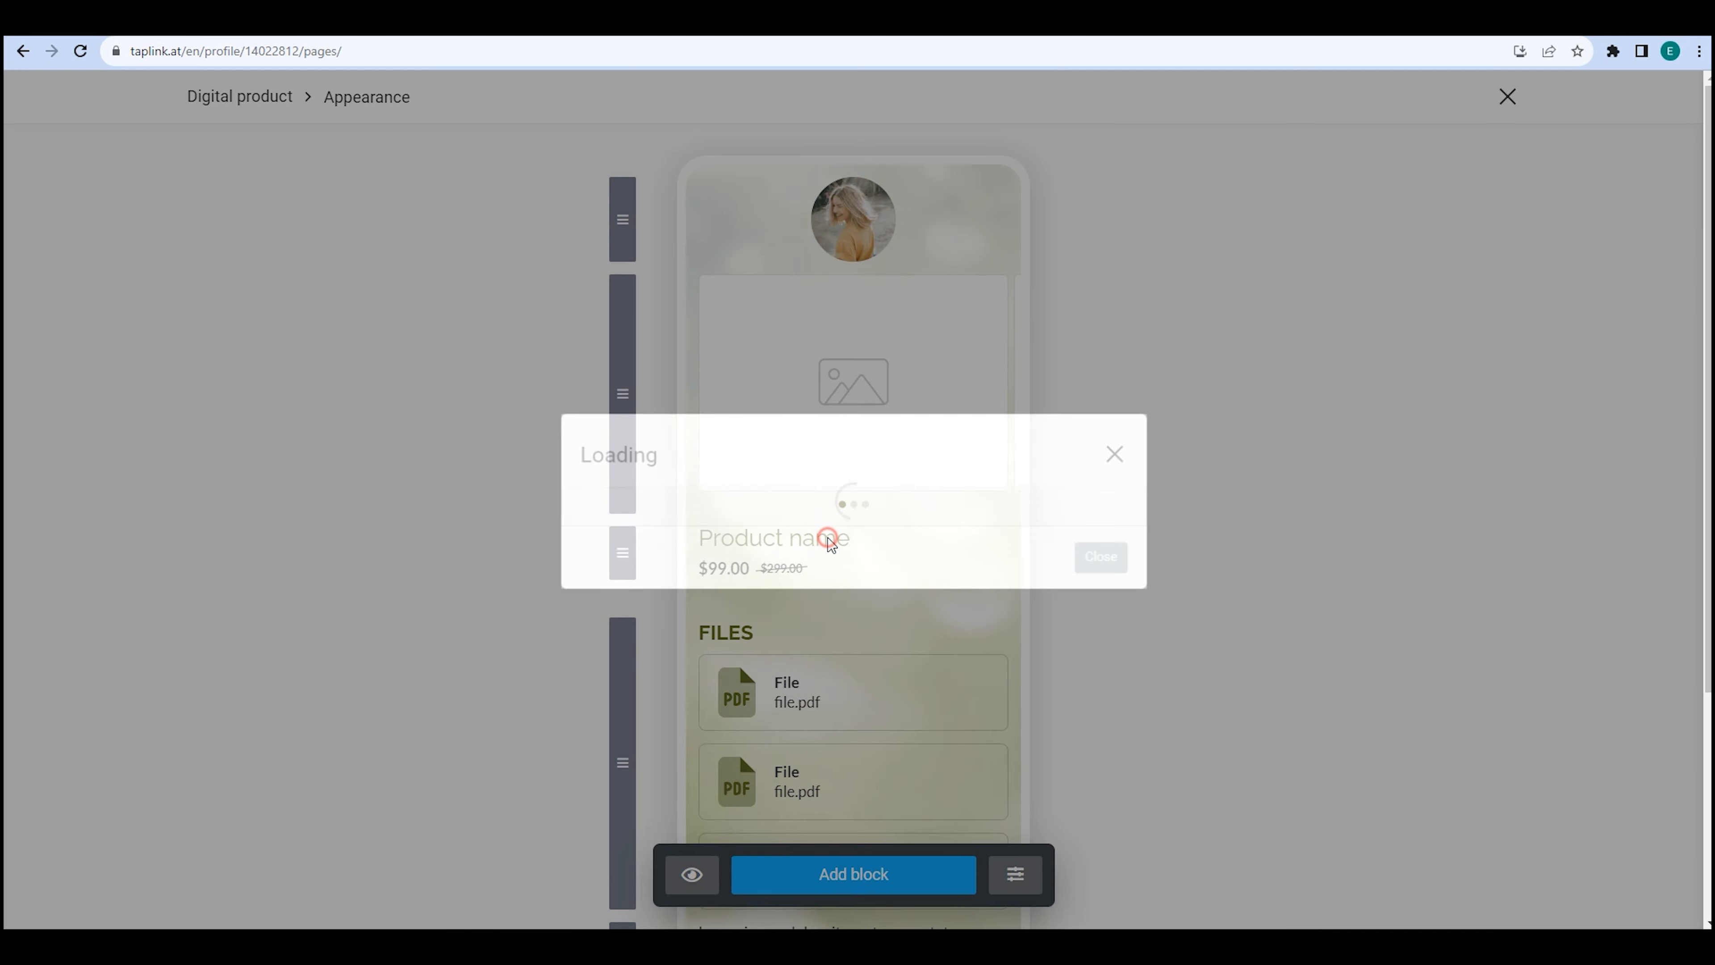
{"action": "left_click", "coordinate": [988, 502]}
{"action": "left_click", "coordinate": [956, 597]}
{"action": "left_click", "coordinate": [1001, 513]}
{"action": "left_click", "coordinate": [964, 567]}
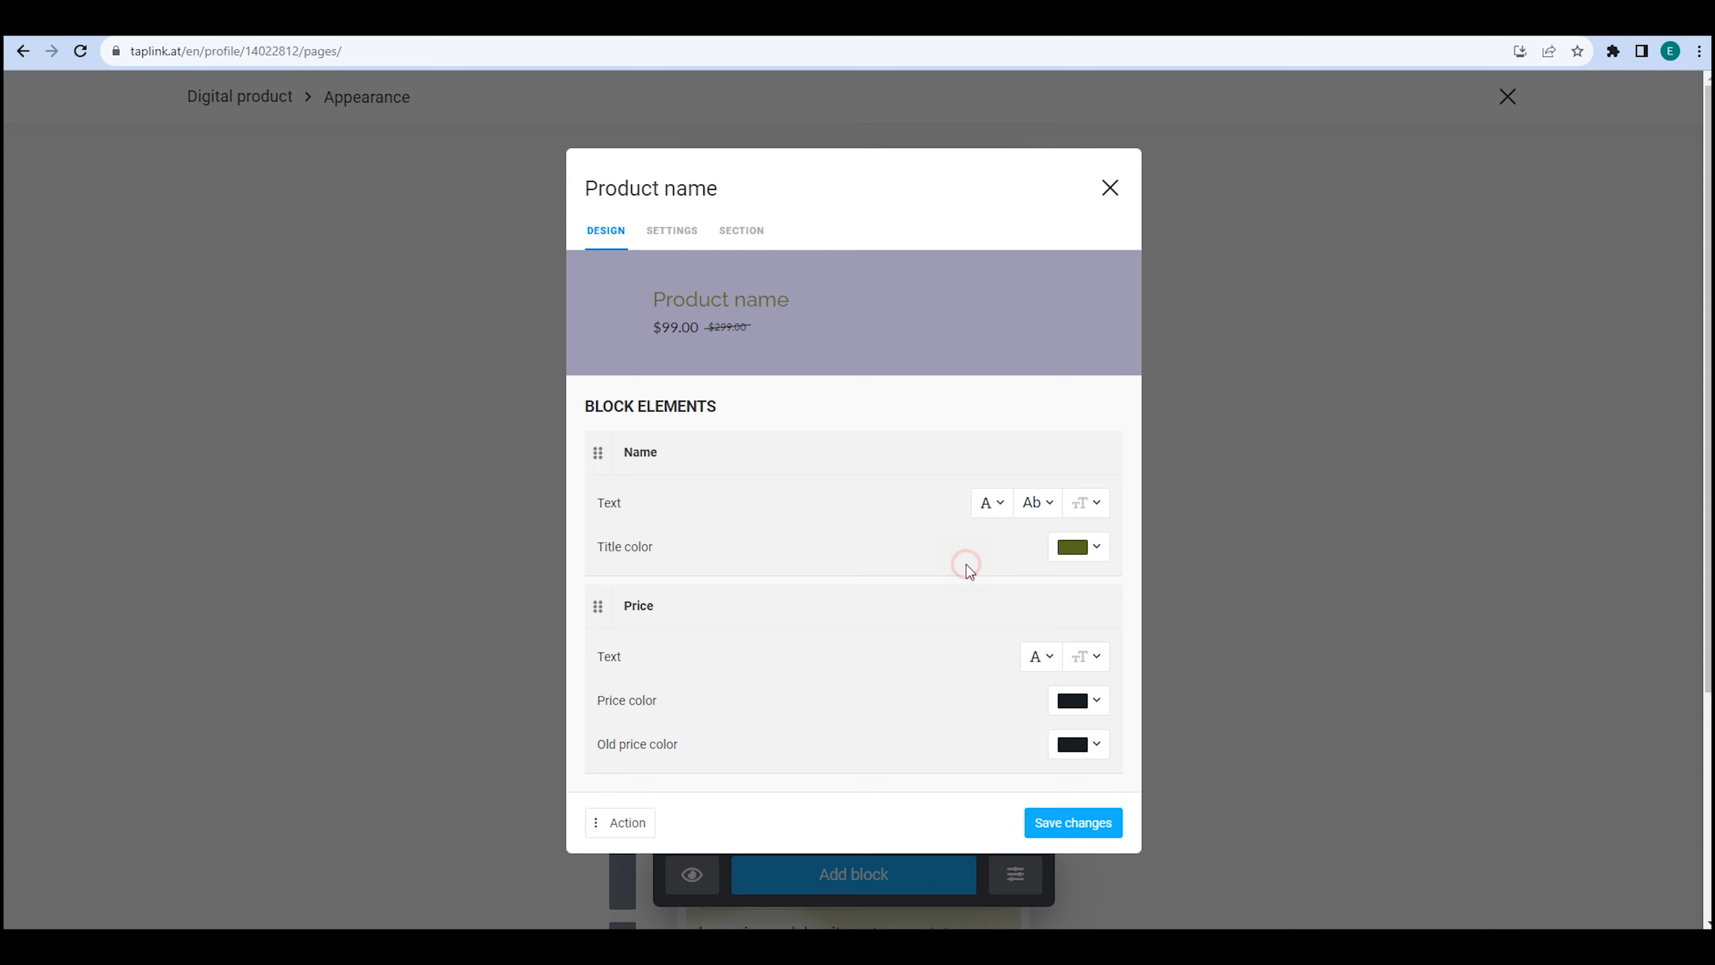
{"action": "left_click", "coordinate": [1109, 187]}
Try moving and hiding the avatar block, restore it to visible, and close the appearance editor.
{"action": "mouse_move", "coordinate": [631, 207]}
{"action": "left_mouse_down"}
{"action": "mouse_move", "coordinate": [628, 445]}
{"action": "mouse_move", "coordinate": [635, 215]}
{"action": "left_mouse_up"}
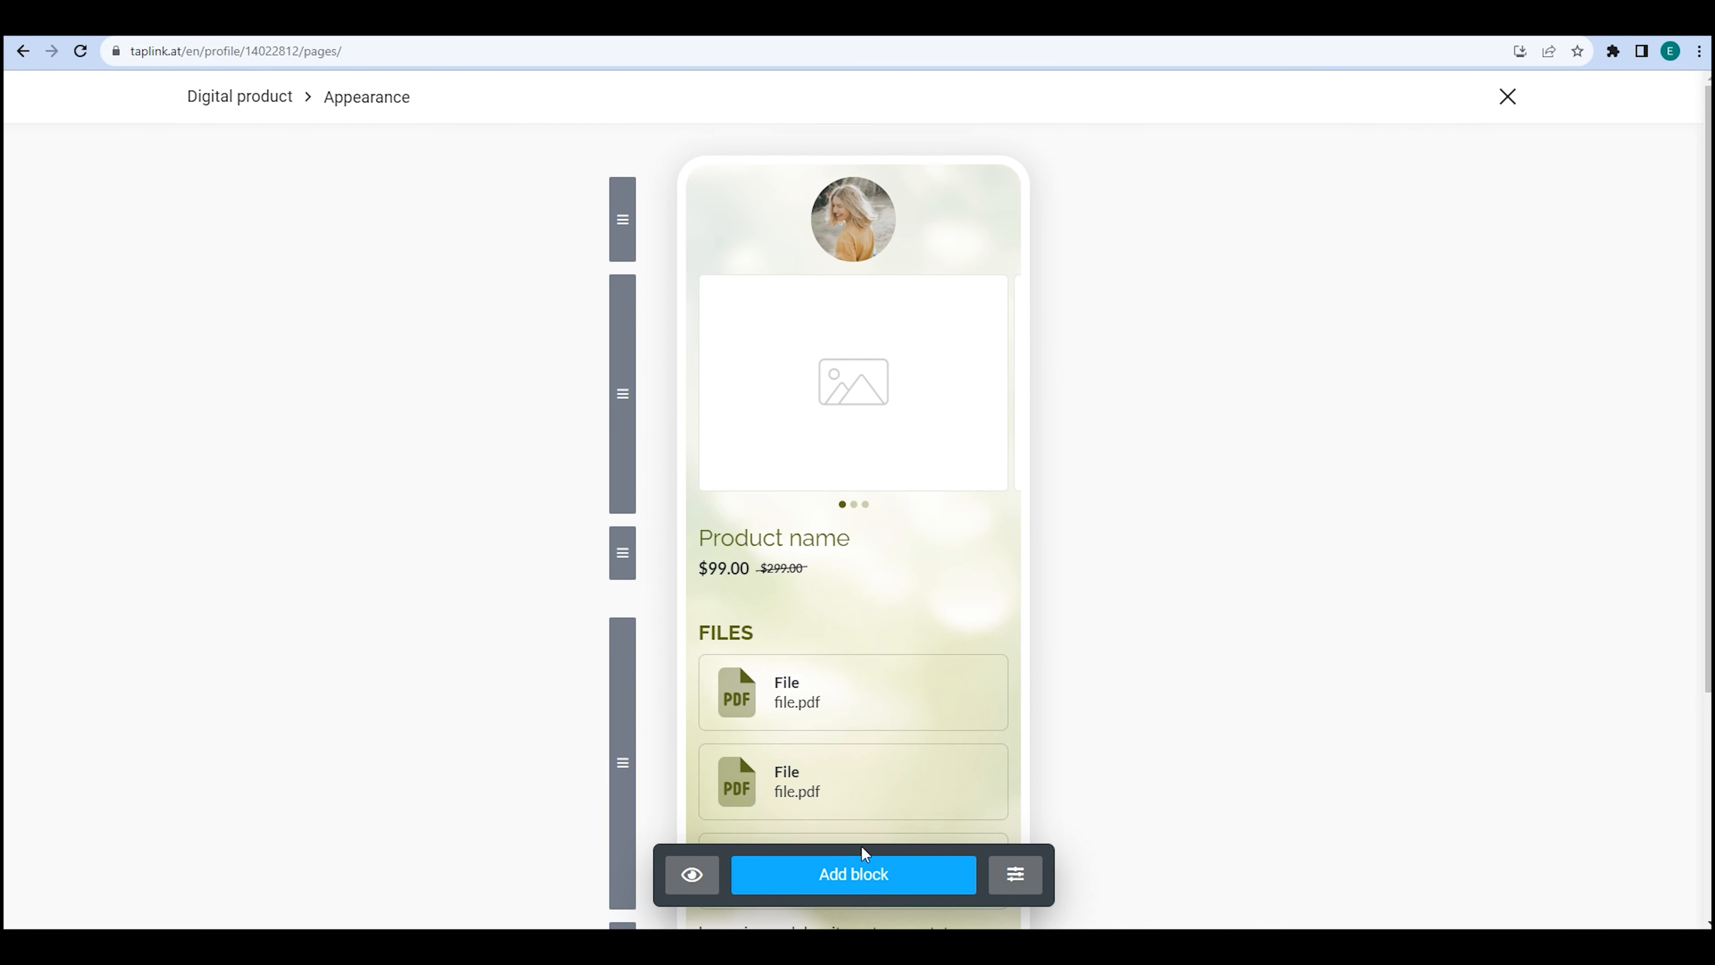
{"action": "left_click", "coordinate": [863, 864]}
{"action": "left_click", "coordinate": [1102, 128]}
{"action": "left_click", "coordinate": [878, 210]}
{"action": "left_click", "coordinate": [711, 353]}
{"action": "left_click", "coordinate": [1094, 479]}
{"action": "left_click", "coordinate": [1072, 628]}
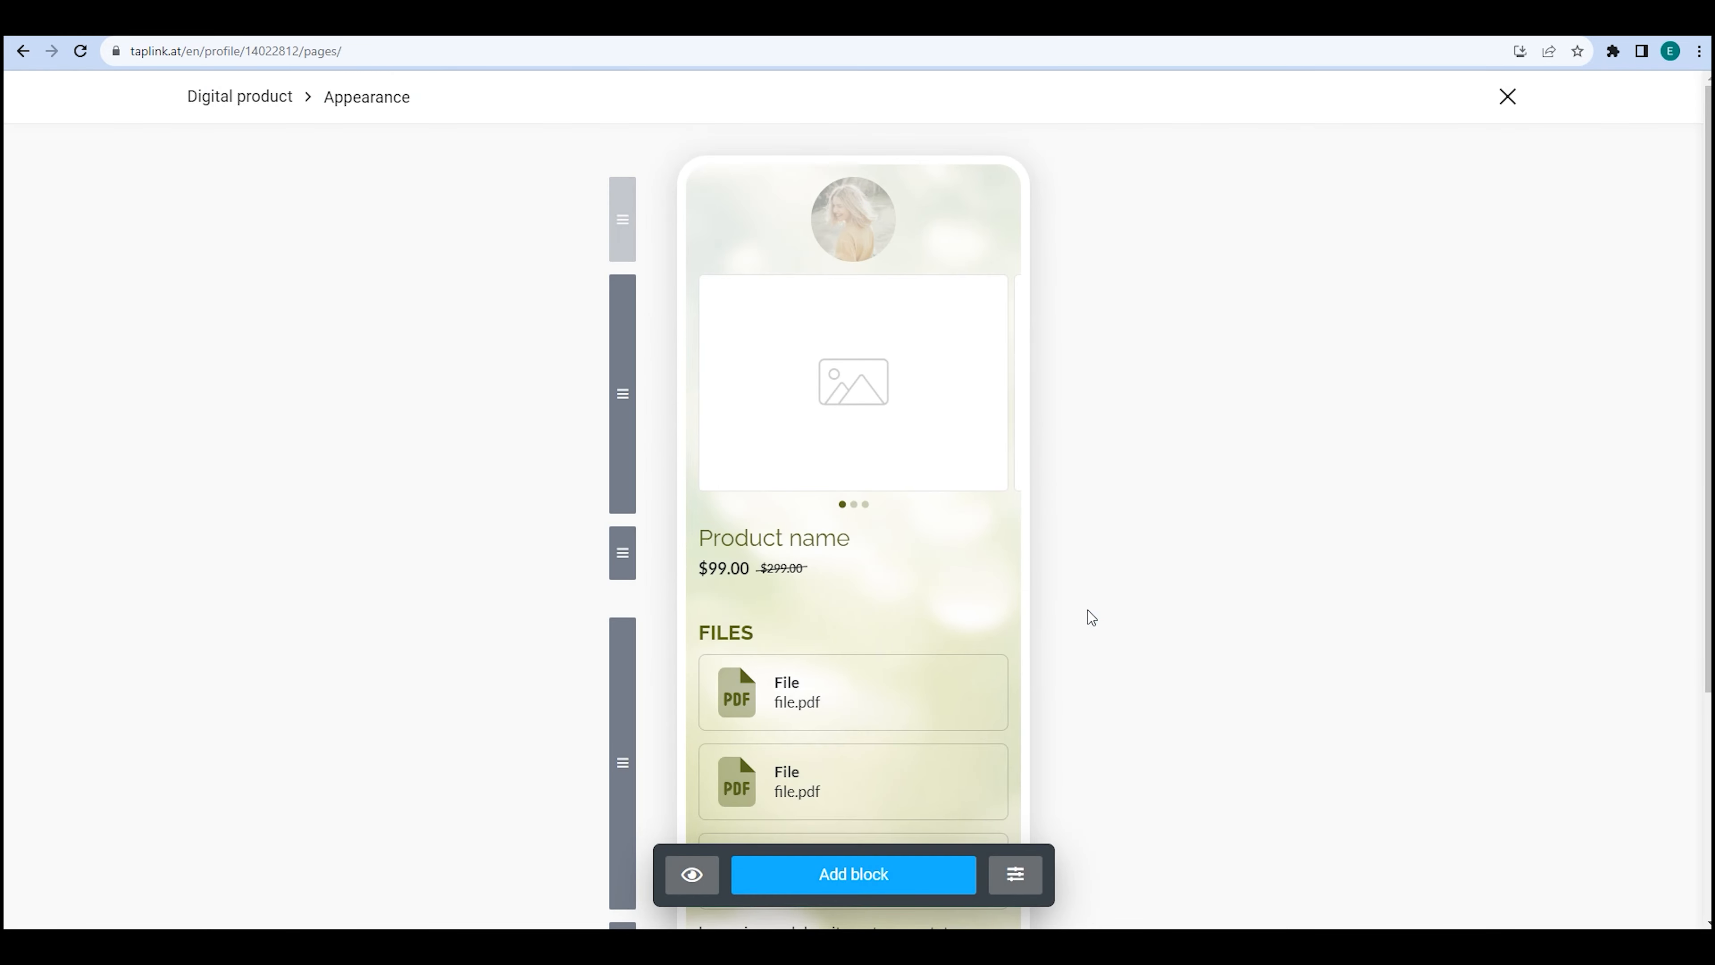
{"action": "left_click", "coordinate": [867, 228]}
{"action": "left_click", "coordinate": [695, 346]}
{"action": "left_click", "coordinate": [1087, 479]}
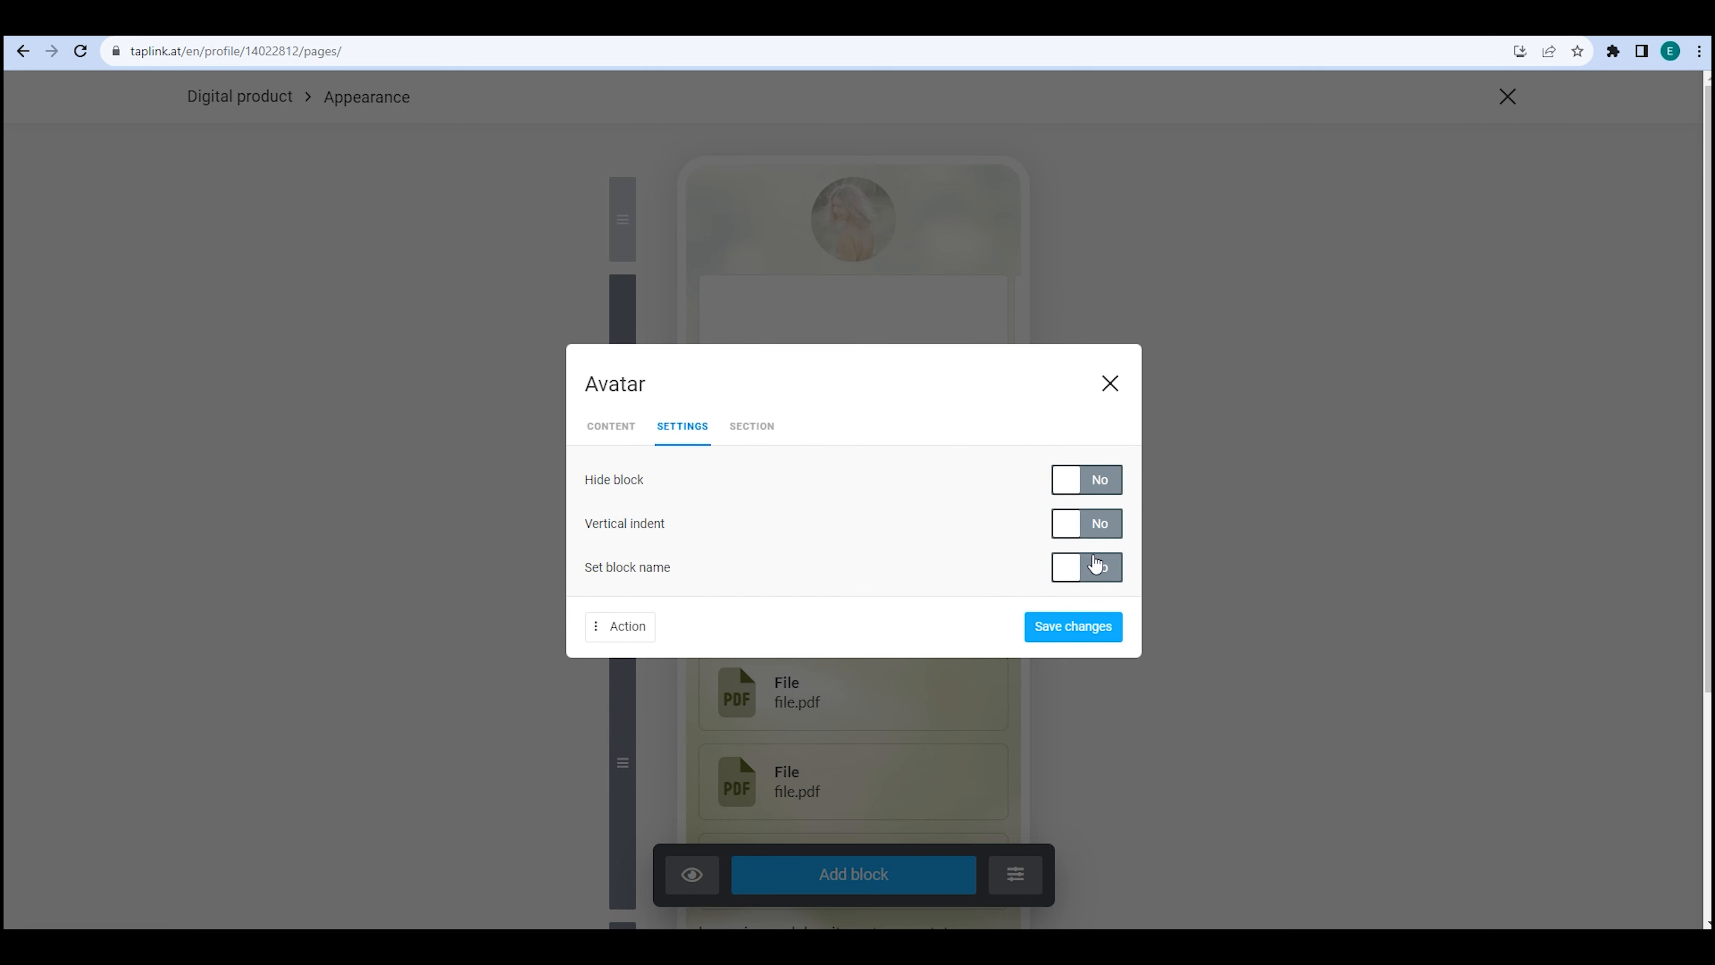
{"action": "left_click", "coordinate": [1102, 627]}
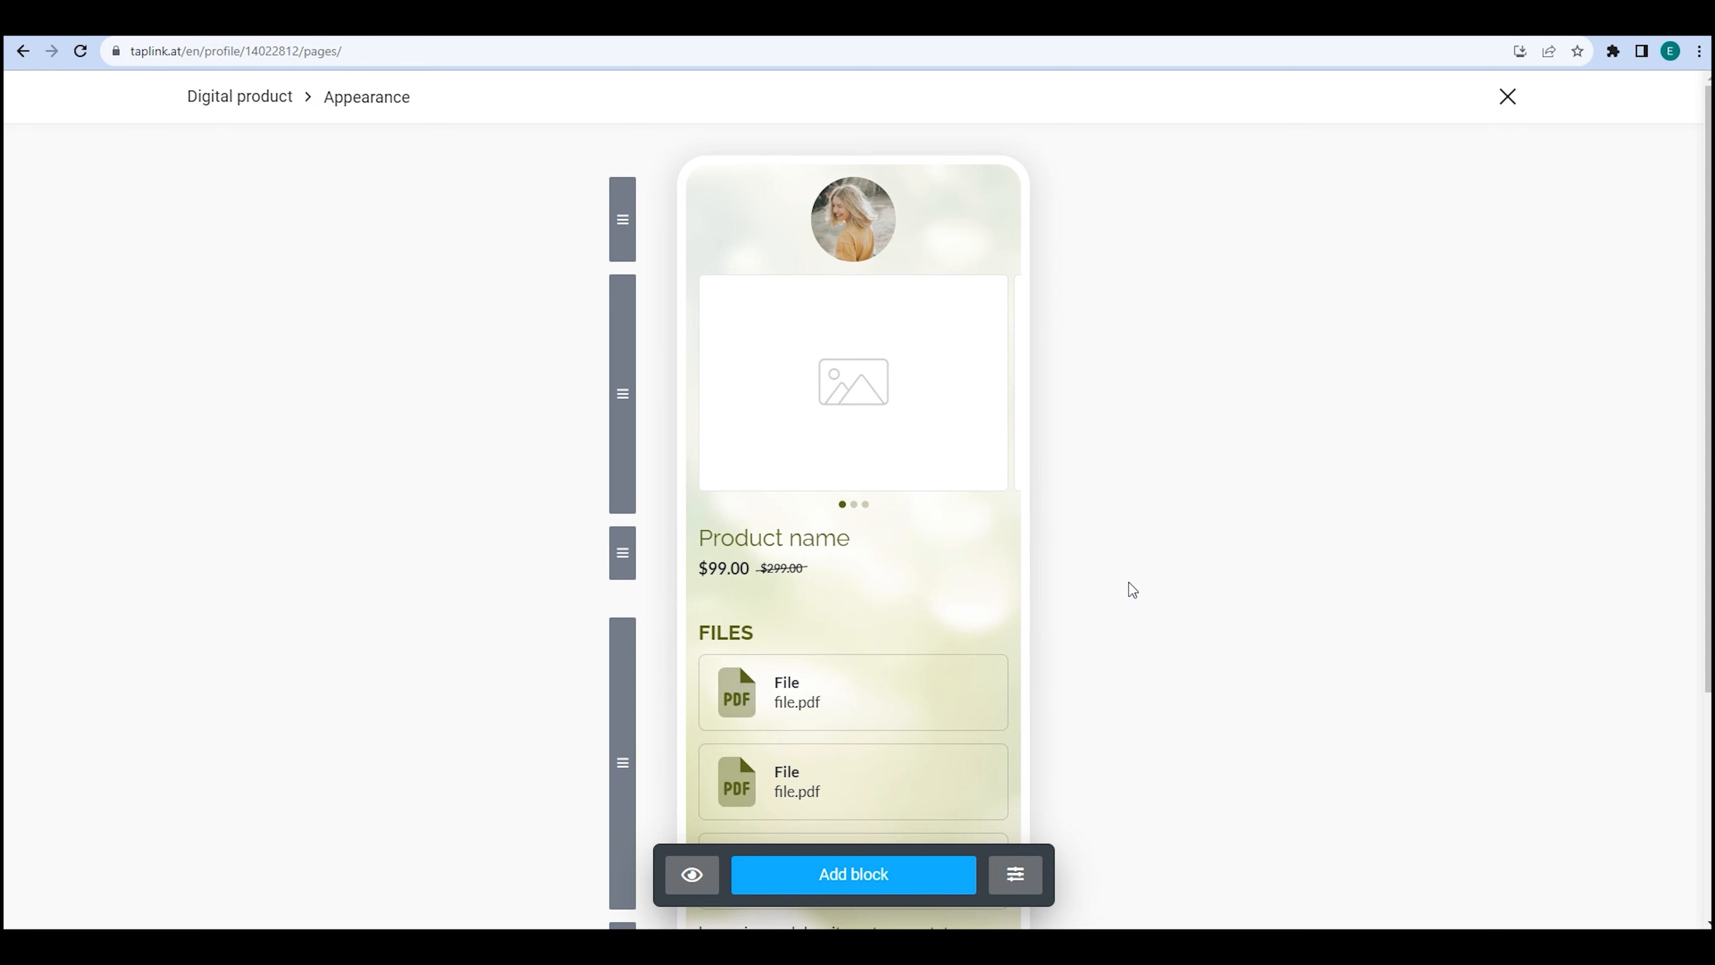
{"action": "left_click", "coordinate": [1516, 98]}
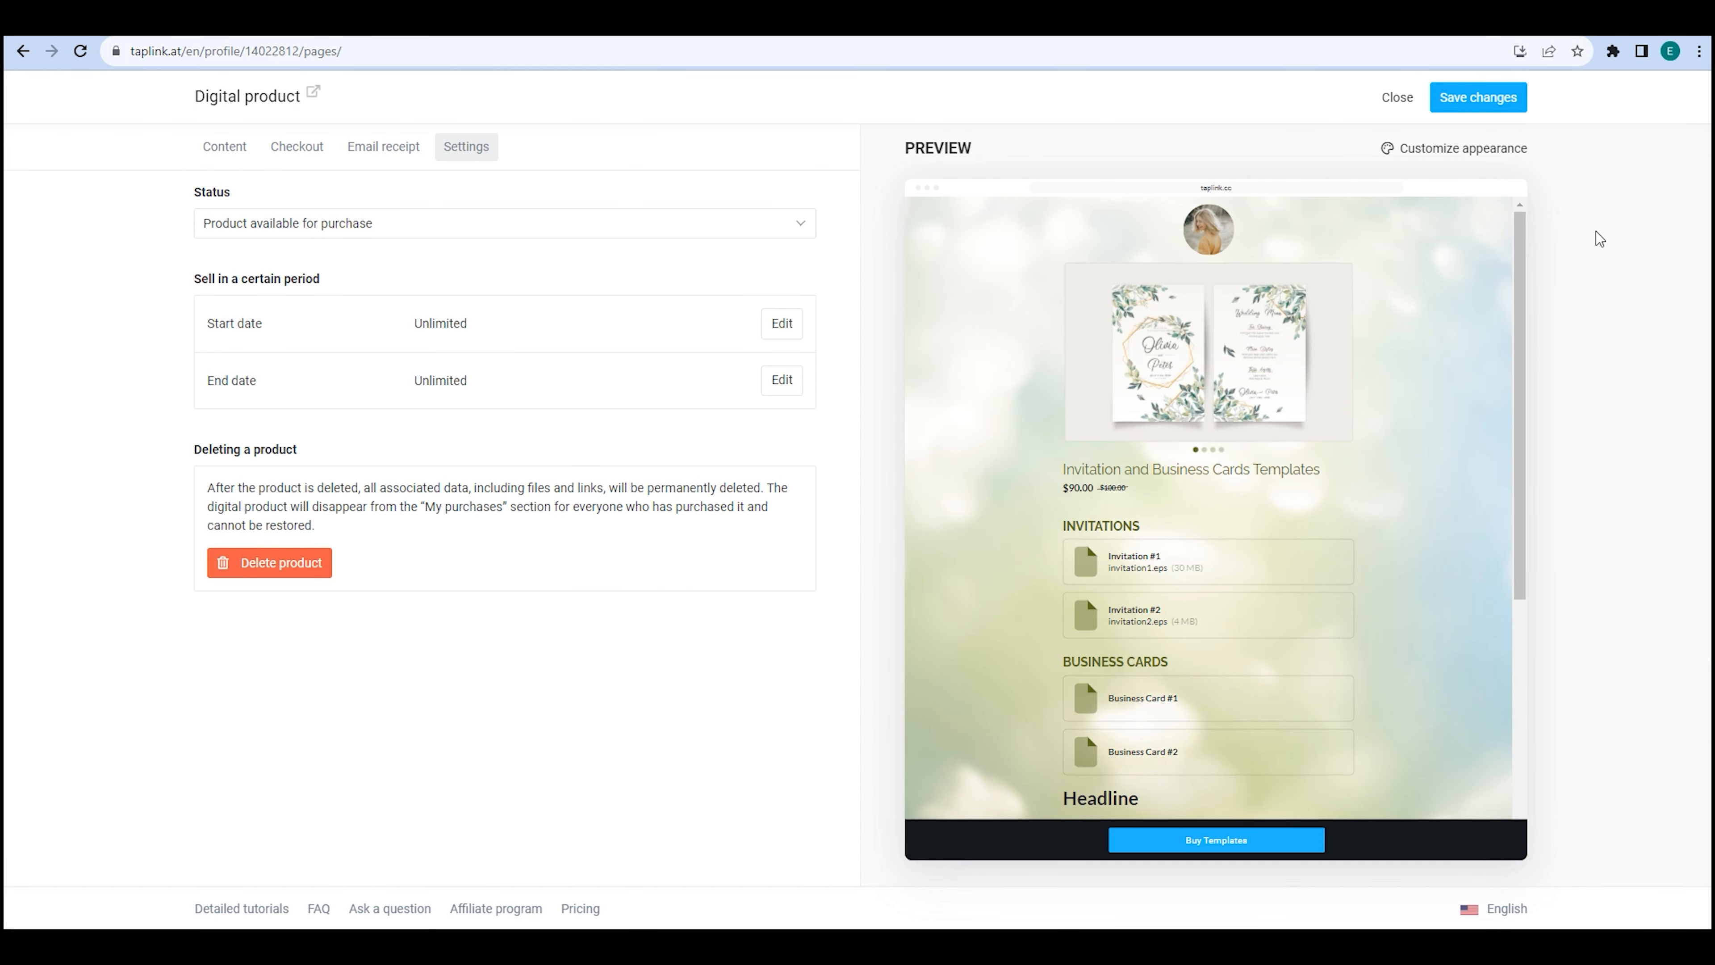
Save the product and, after trying Text left, Text right and Tiles, keep the Carousel layout.
{"action": "left_click", "coordinate": [1496, 101]}
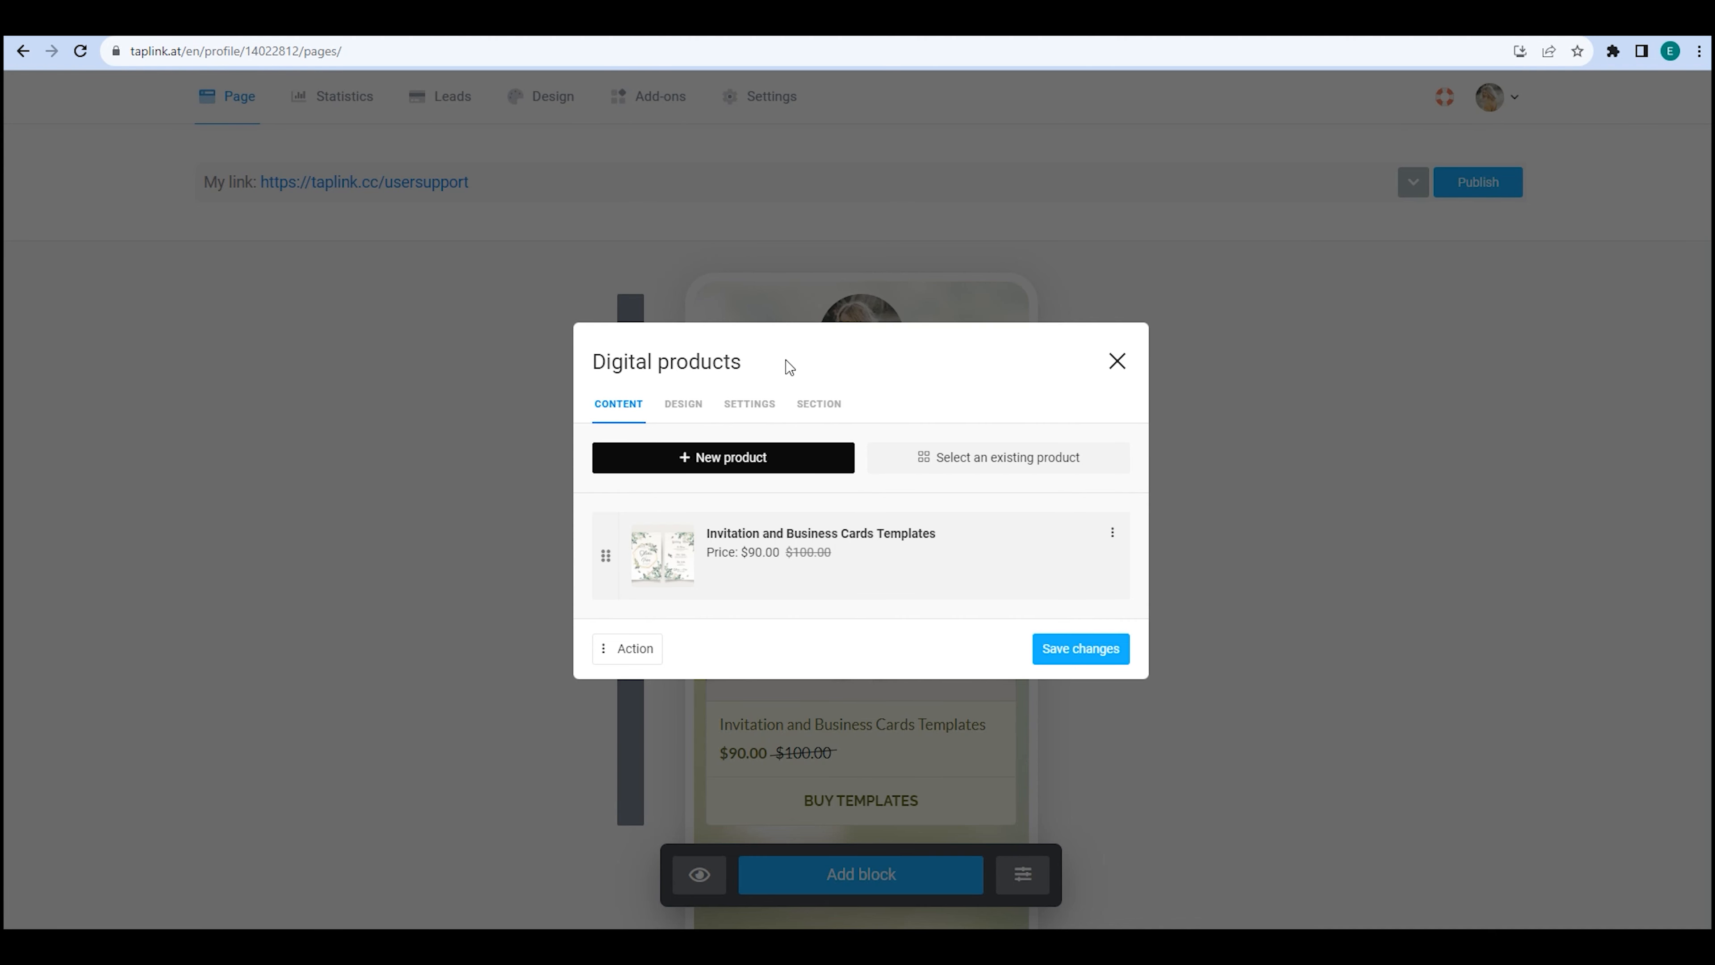
{"action": "left_click", "coordinate": [685, 404]}
{"action": "left_click", "coordinate": [790, 602]}
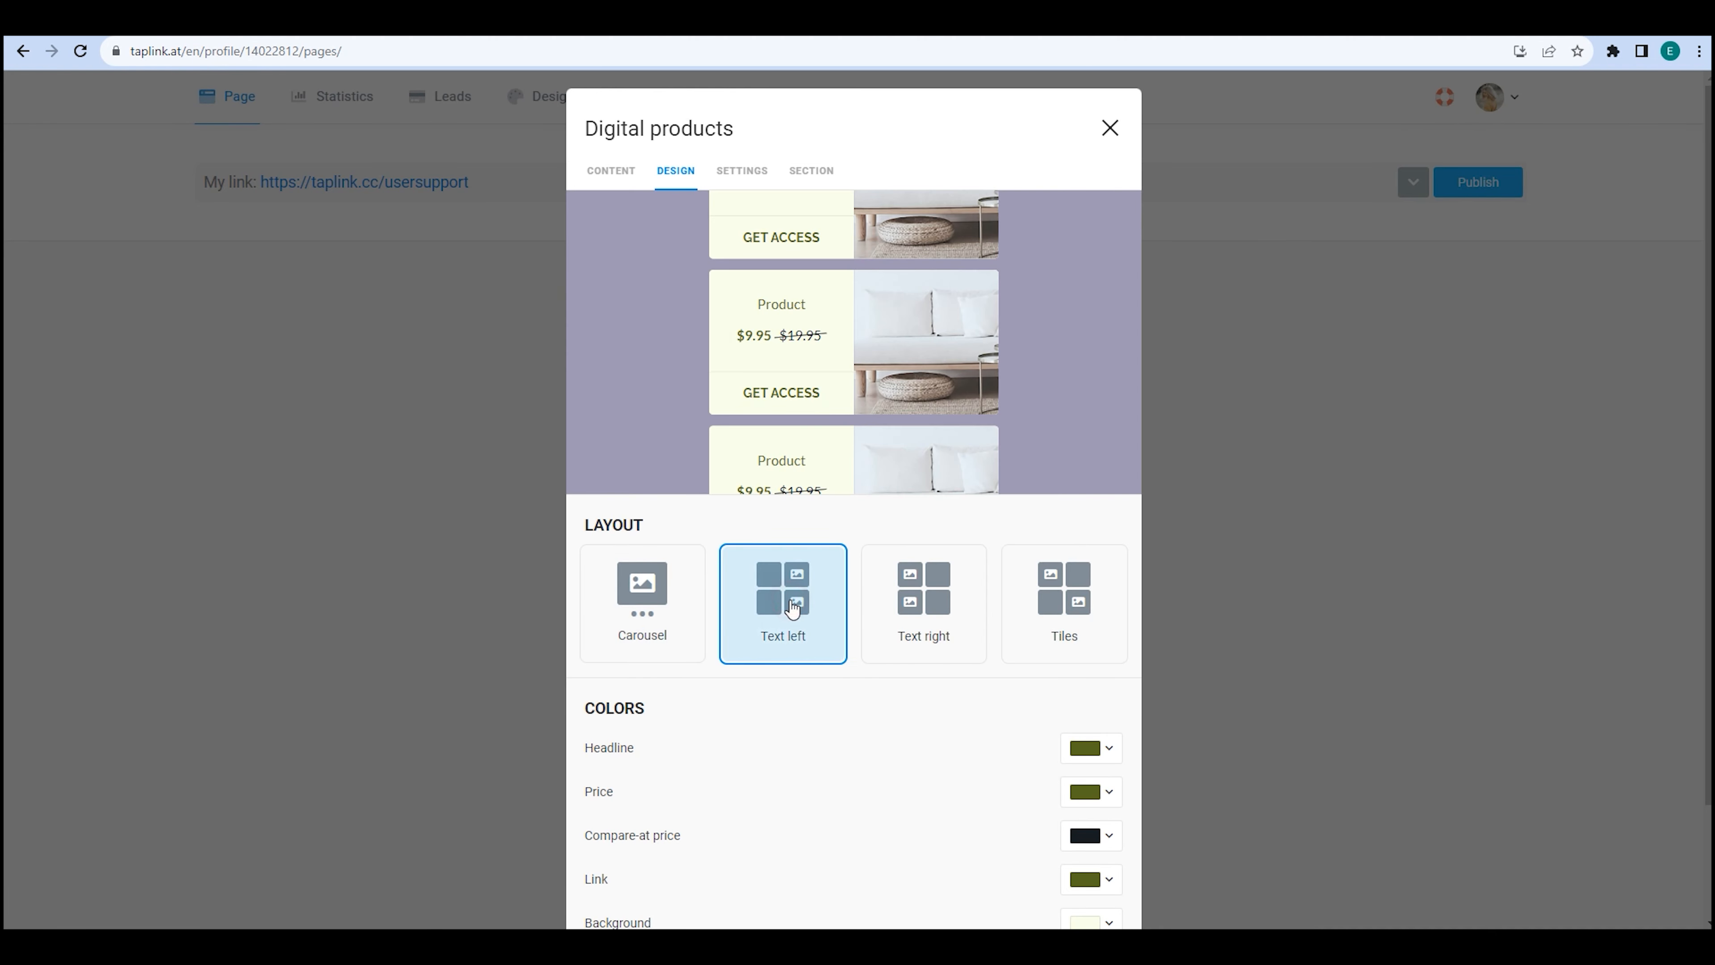
{"action": "left_click", "coordinate": [931, 600]}
{"action": "left_click", "coordinate": [1092, 601]}
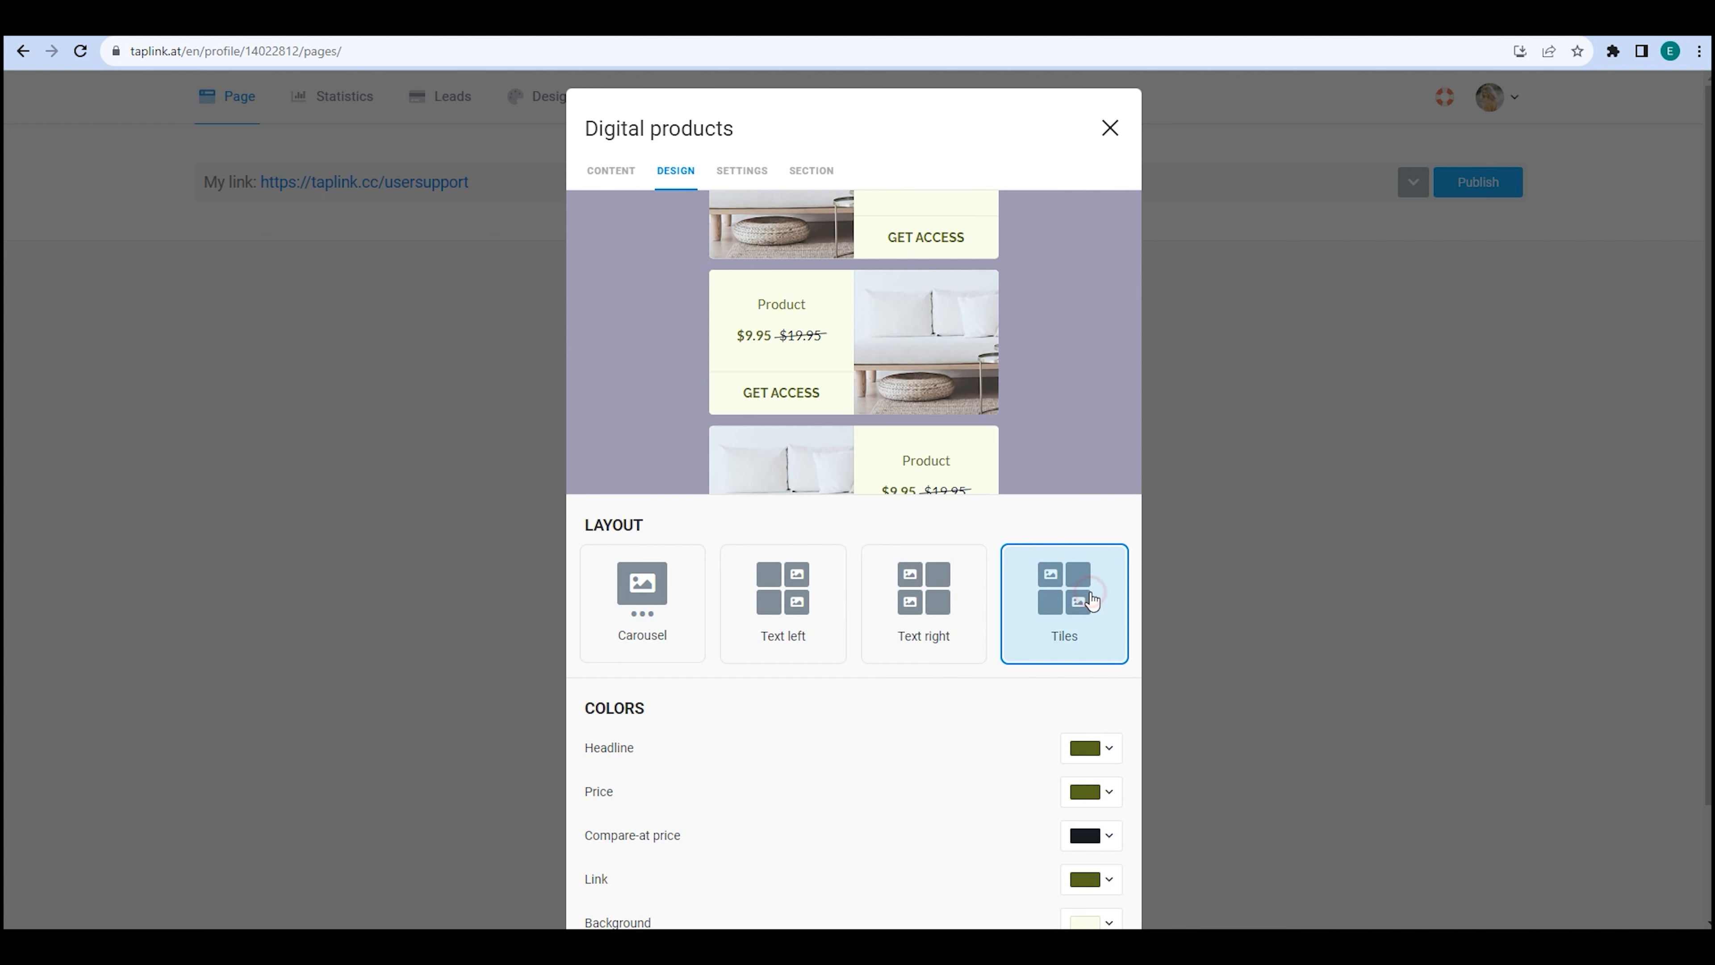
{"action": "left_click", "coordinate": [654, 600]}
{"action": "scroll", "coordinate": [834, 594], "scroll_direction": "down", "scroll_amount": 2}
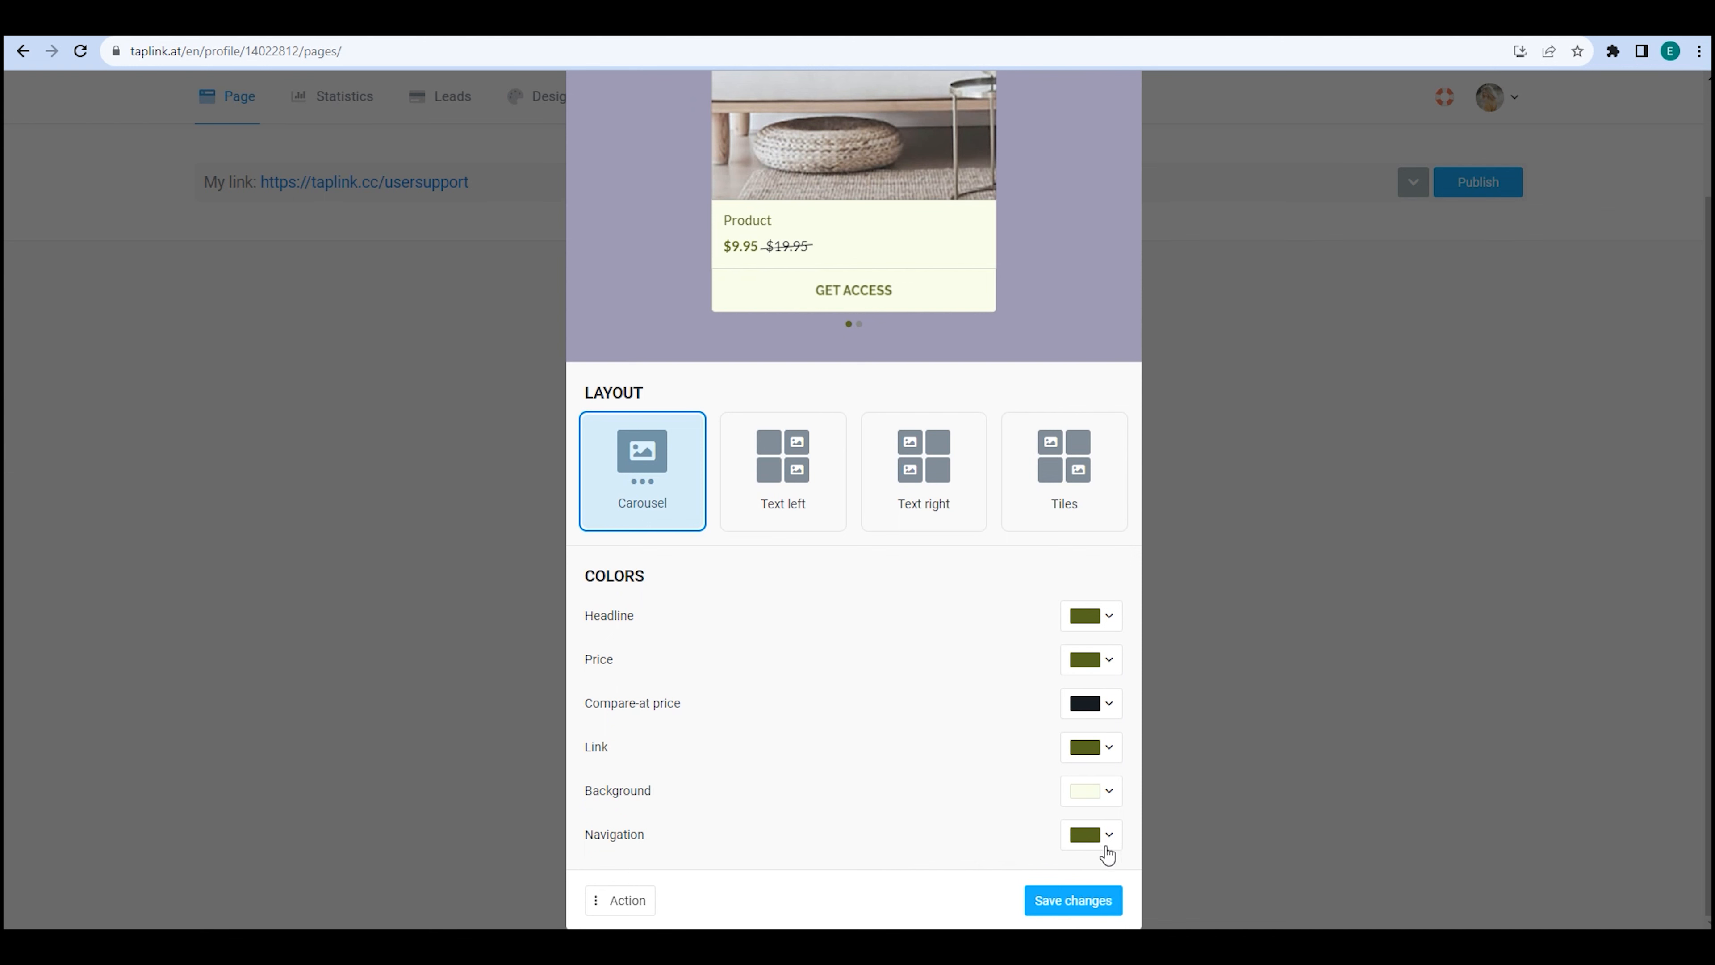
{"action": "left_click", "coordinate": [1094, 902]}
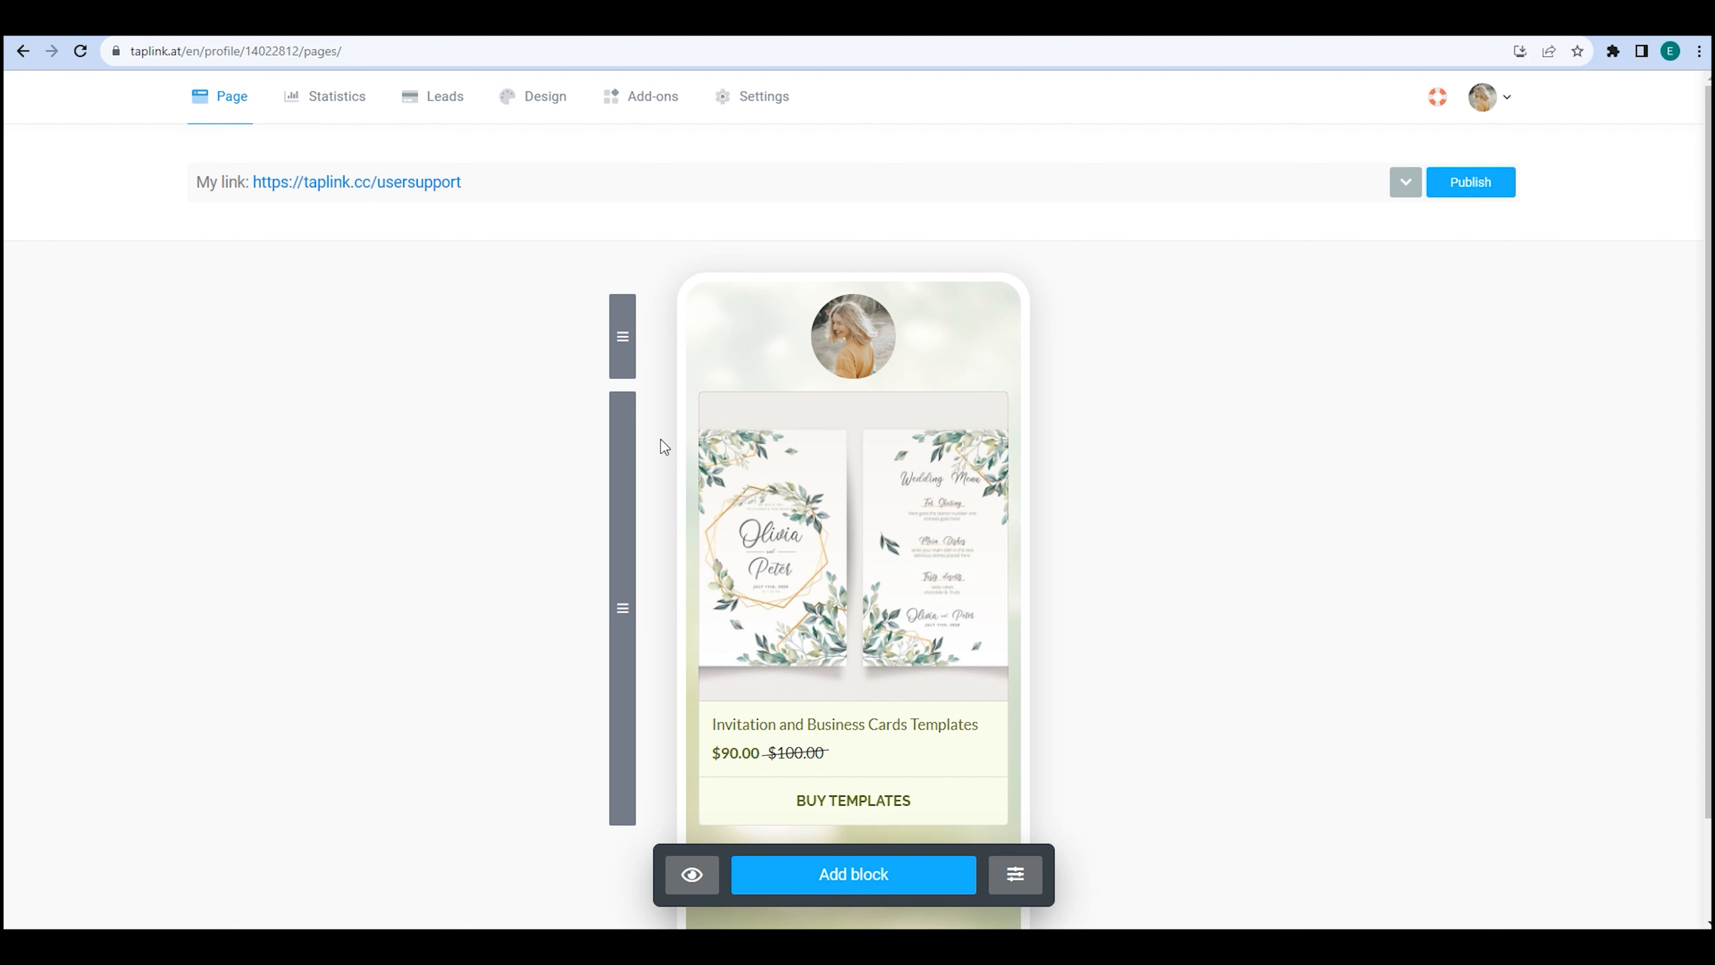
Load the public page in the guest window and open the templates product page.
{"action": "left_click_drag", "start_coordinate": [430, 181], "coordinate": [252, 181]}
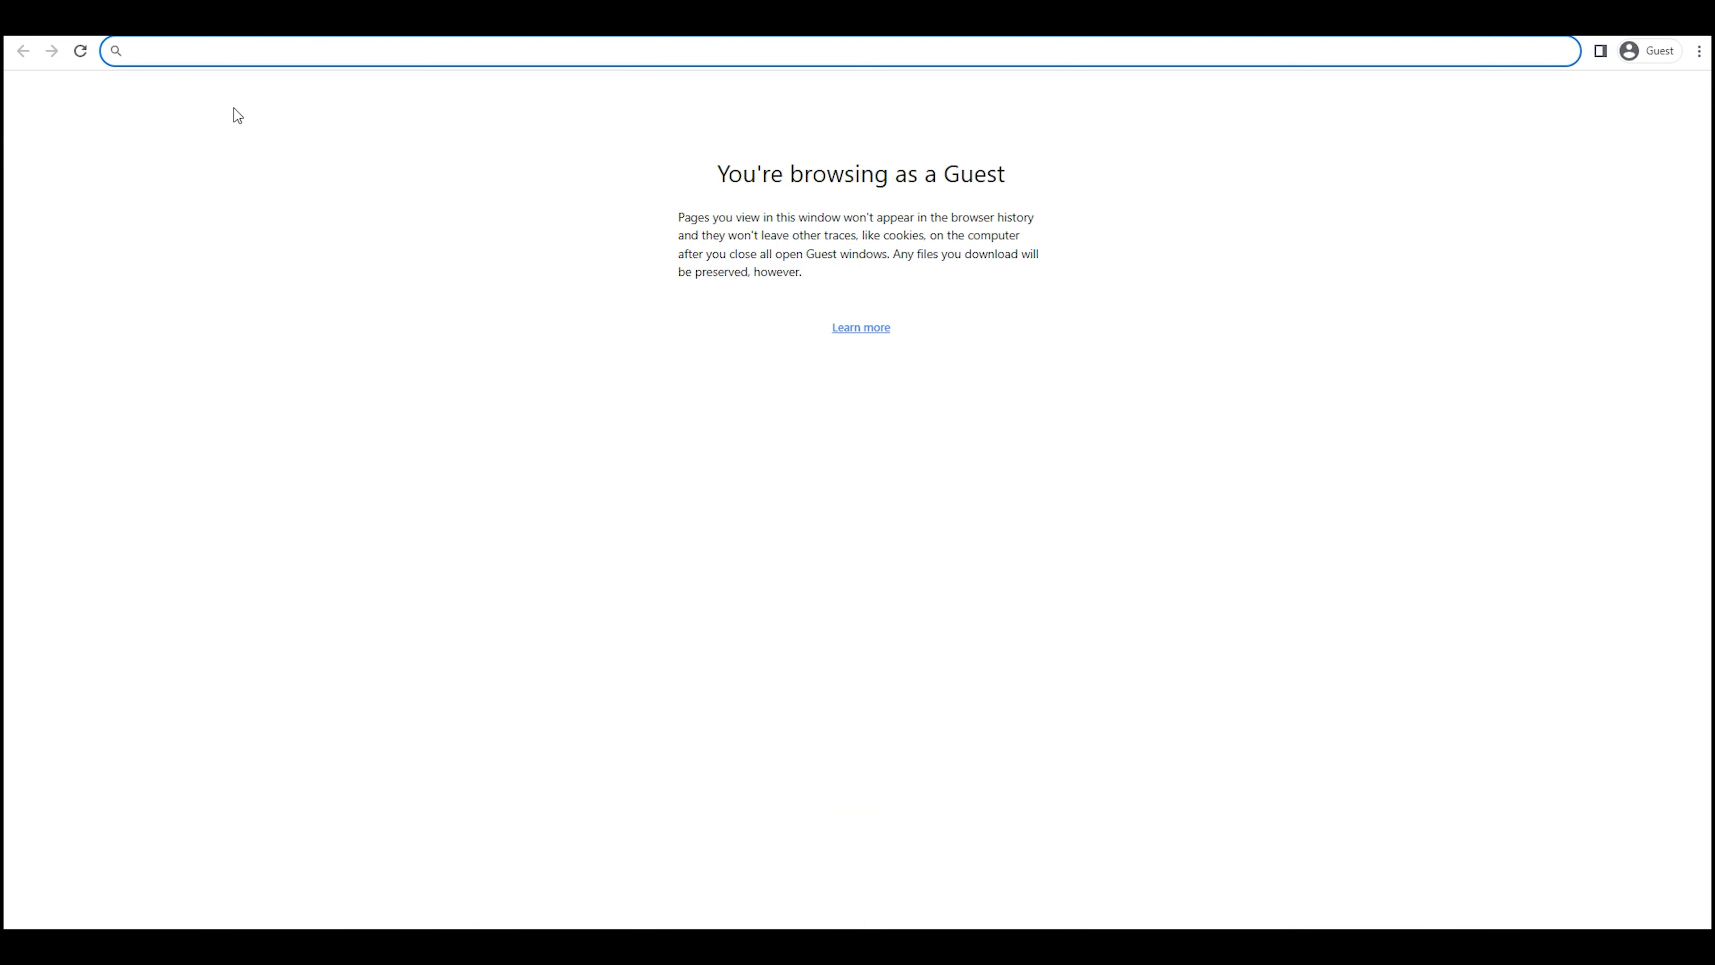
{"action": "type", "text": "https://taplink.cc/usersupport"}
{"action": "key", "text": "Return"}
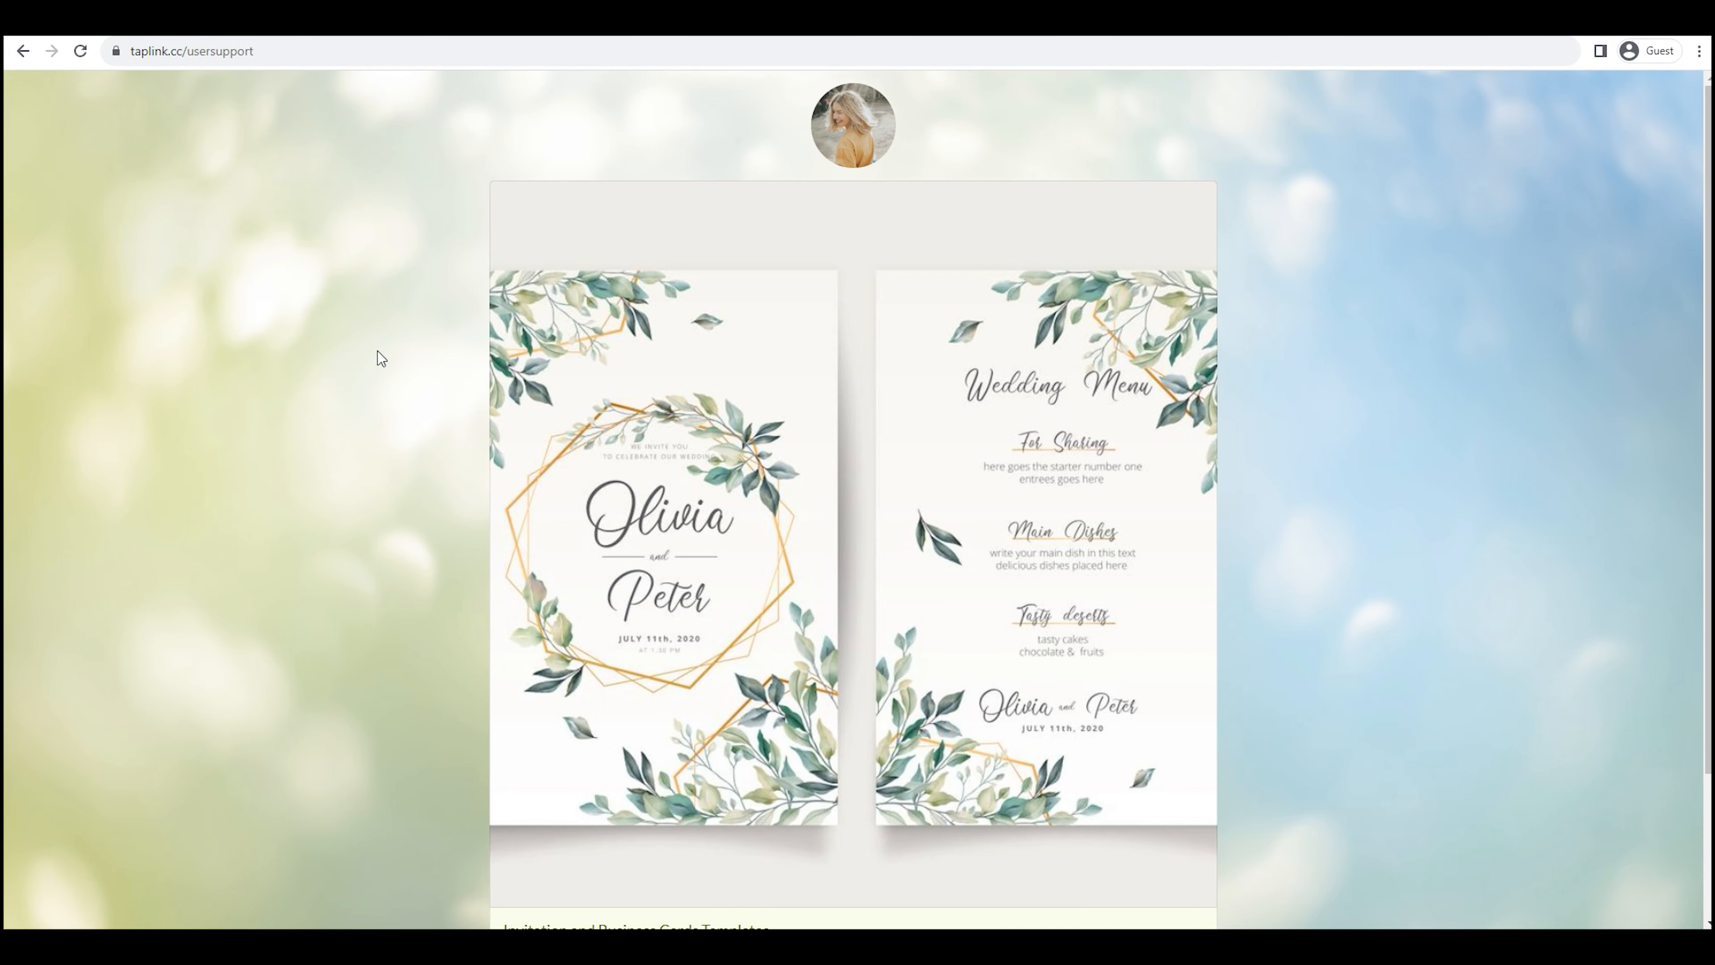
{"action": "scroll", "coordinate": [379, 355], "scroll_direction": "down", "scroll_amount": 3}
{"action": "left_click", "coordinate": [847, 826]}
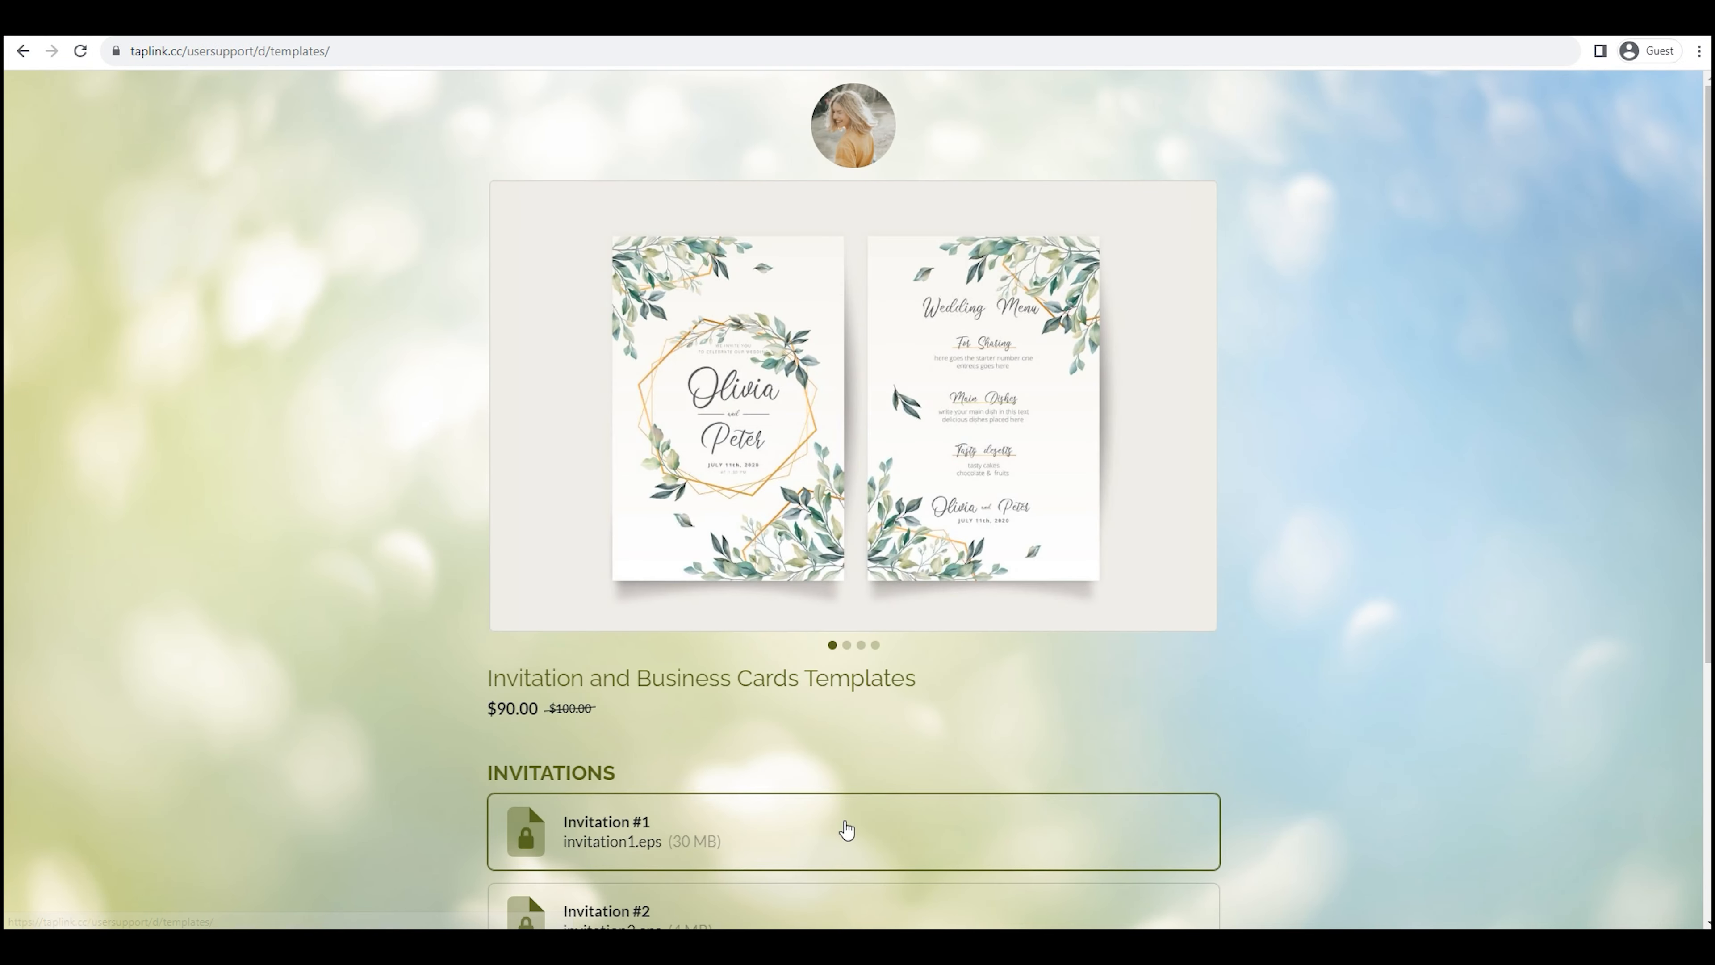
{"action": "scroll", "coordinate": [1328, 498], "scroll_direction": "down", "scroll_amount": 5}
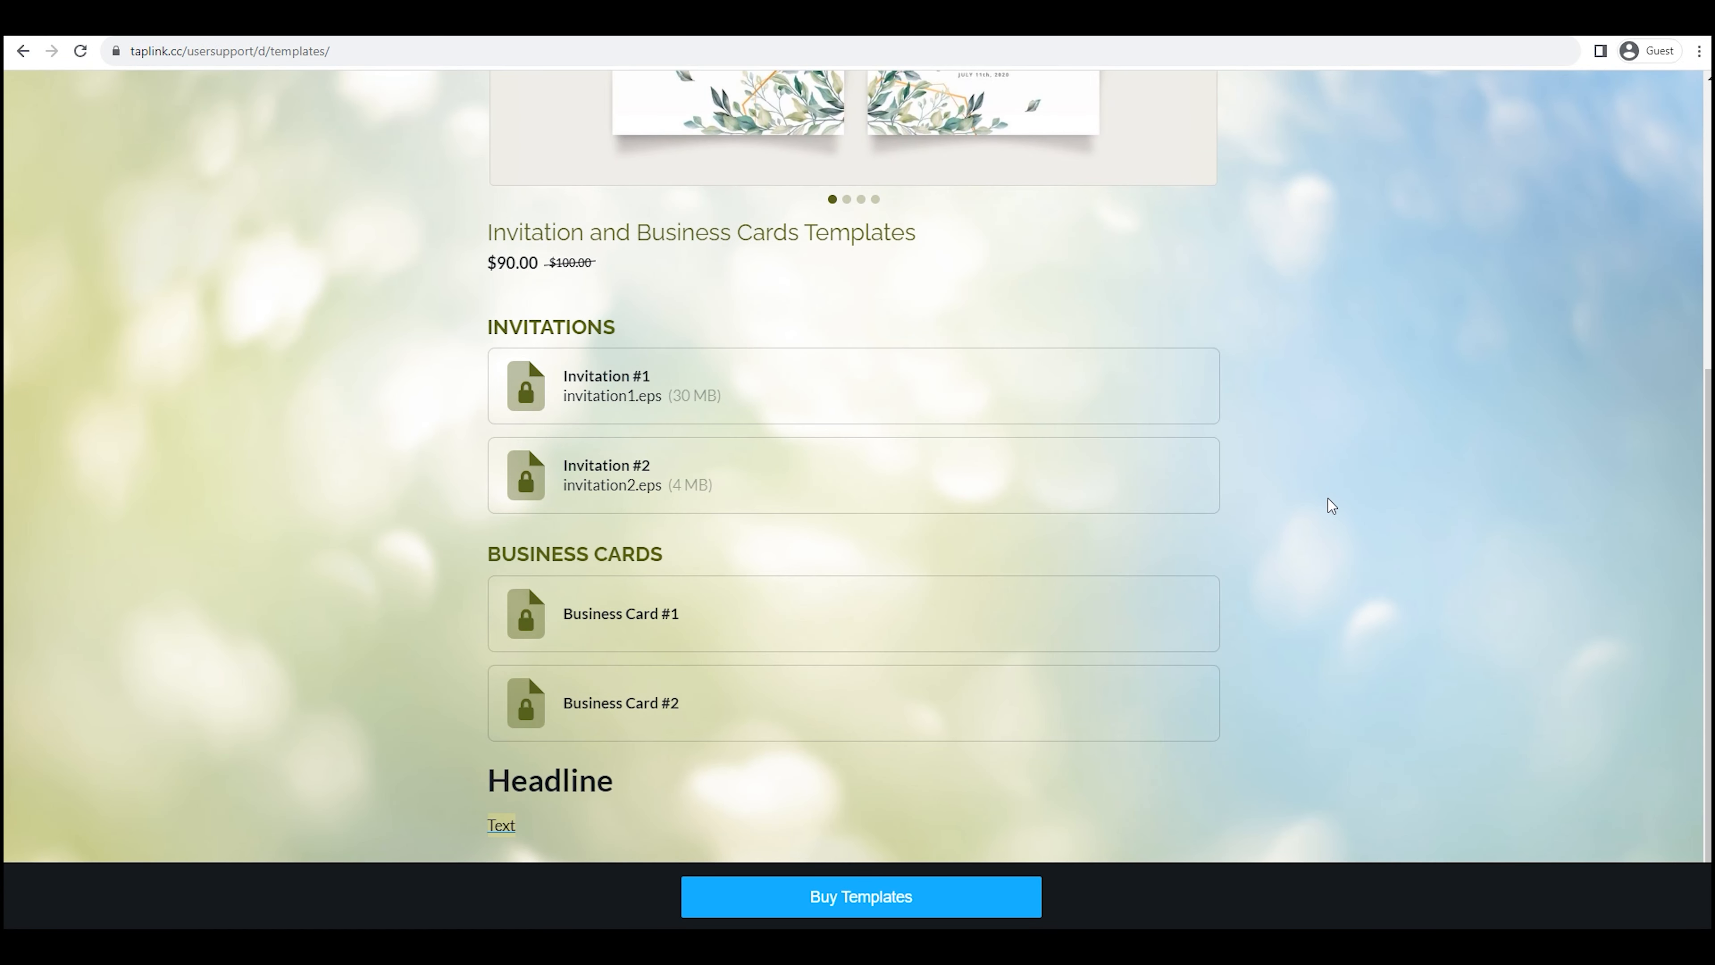
Buy the templates with the buyer's name and e-mail, paying $90.00.
{"action": "left_click", "coordinate": [817, 897]}
{"action": "left_click", "coordinate": [688, 633]}
{"action": "type", "text": "Elena"}
{"action": "left_click", "coordinate": [665, 709]}
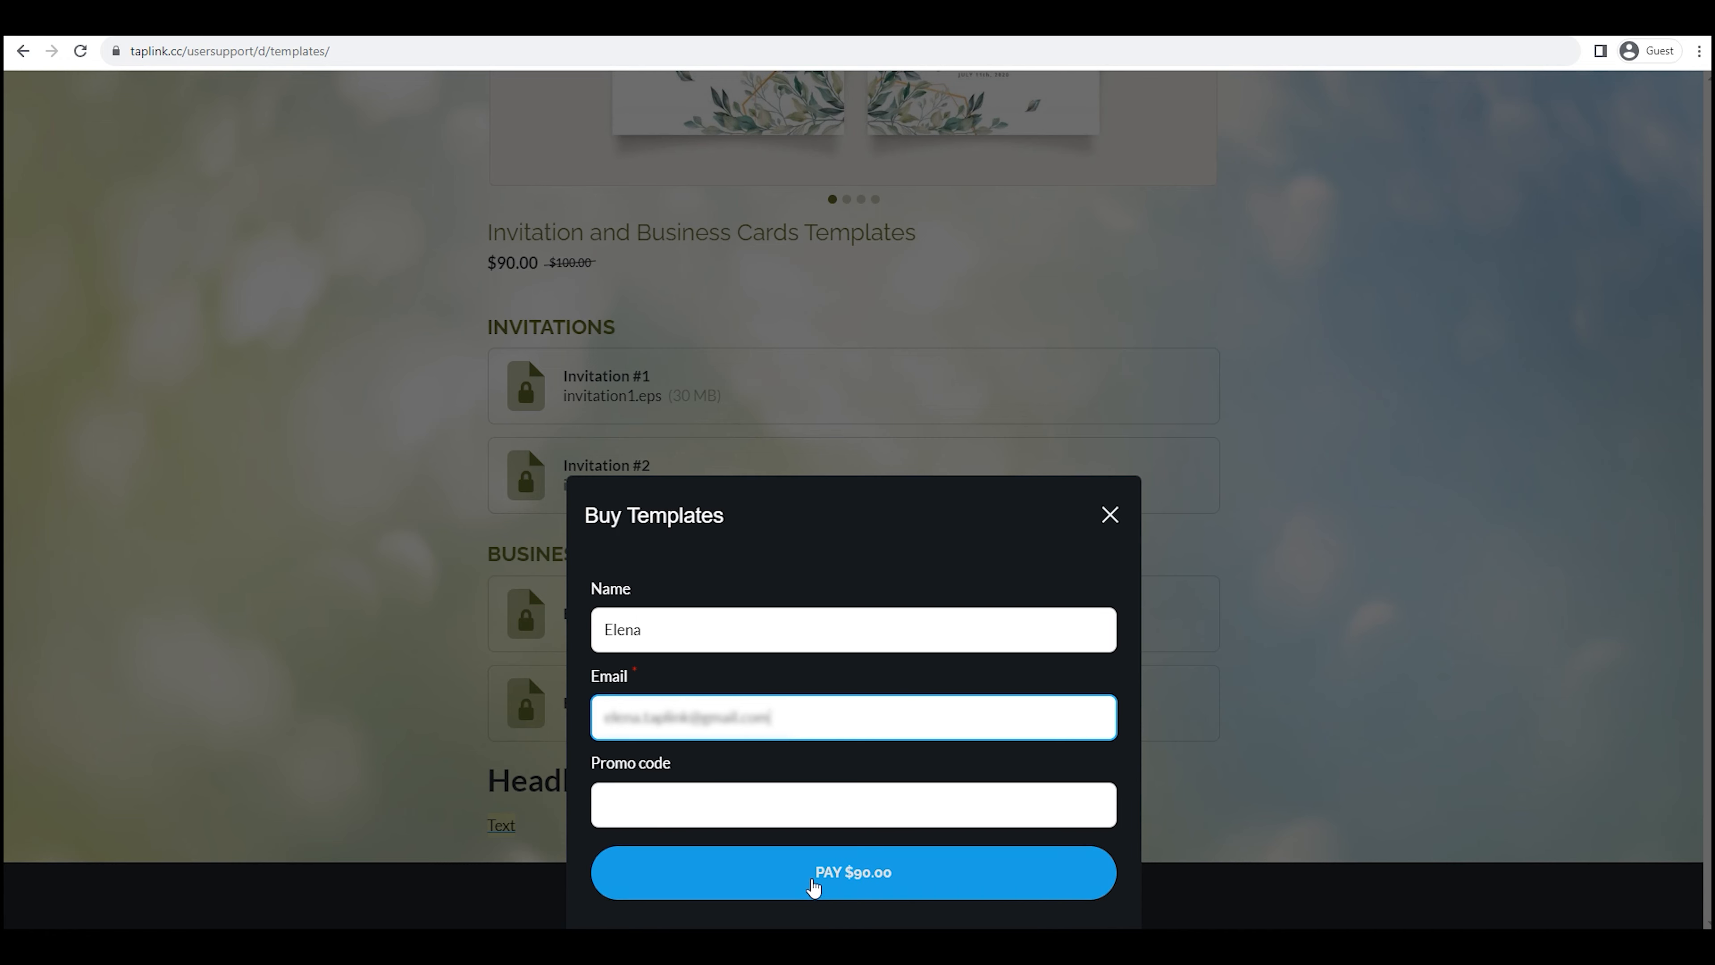
{"action": "left_click", "coordinate": [813, 879]}
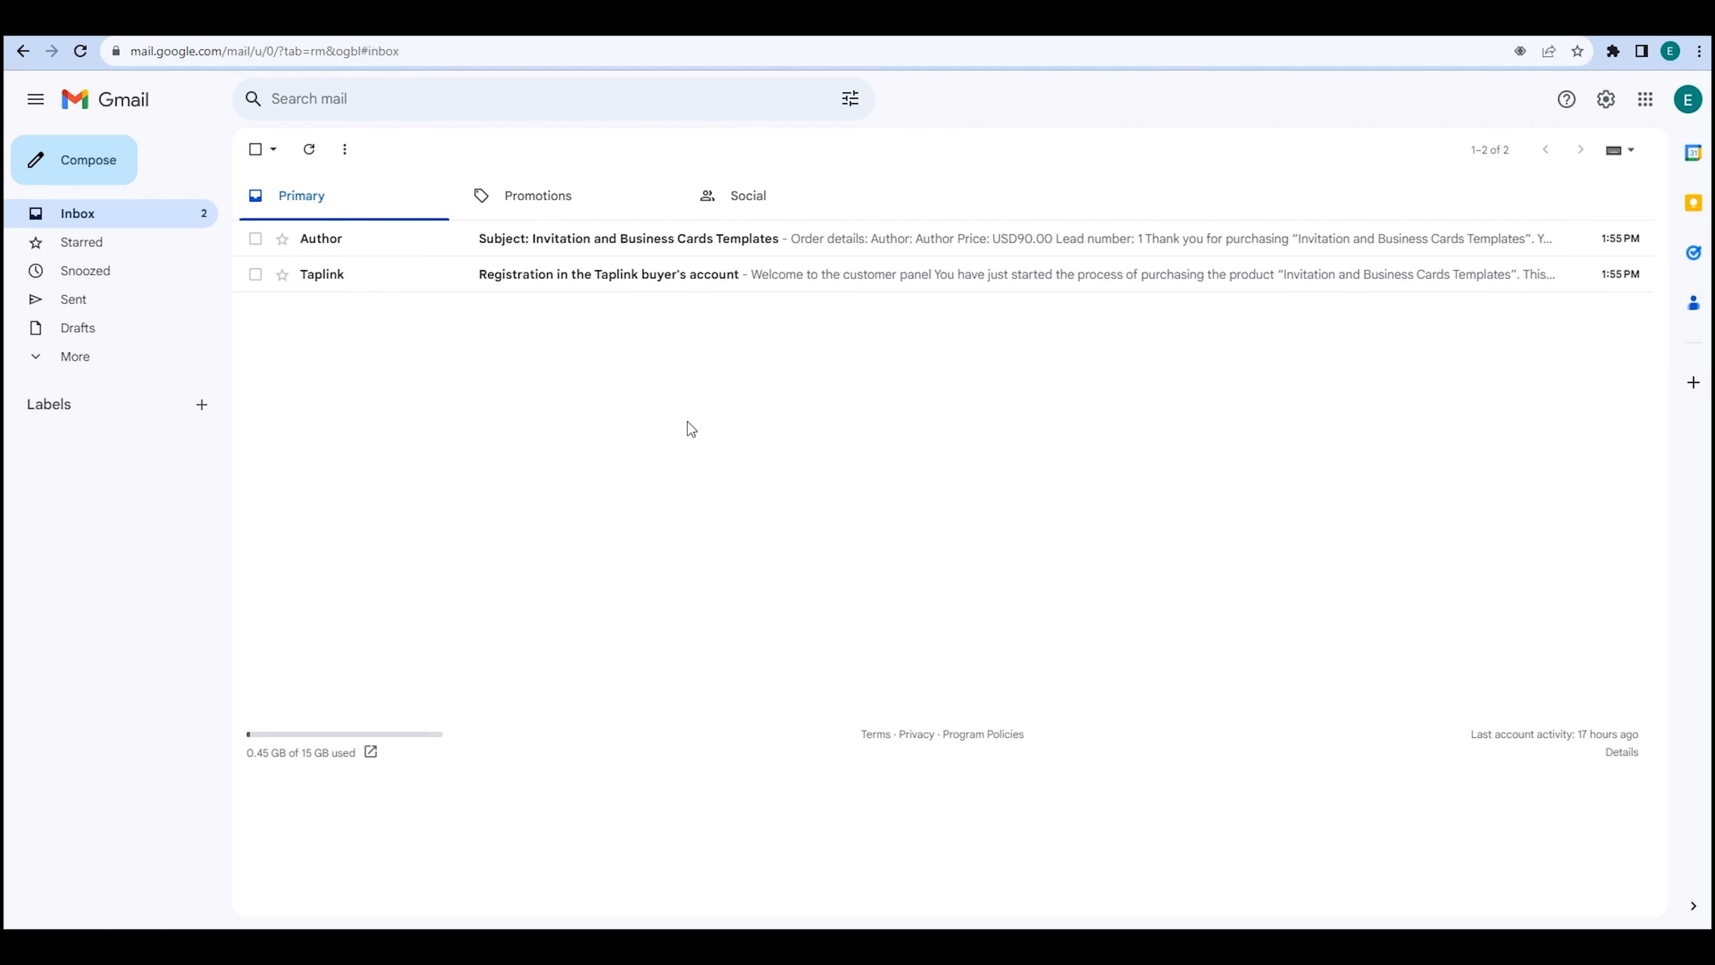
Read the Taplink registration email, then open the Templates receipt showing USD90.00 and lead 1.
{"action": "left_click", "coordinate": [614, 275]}
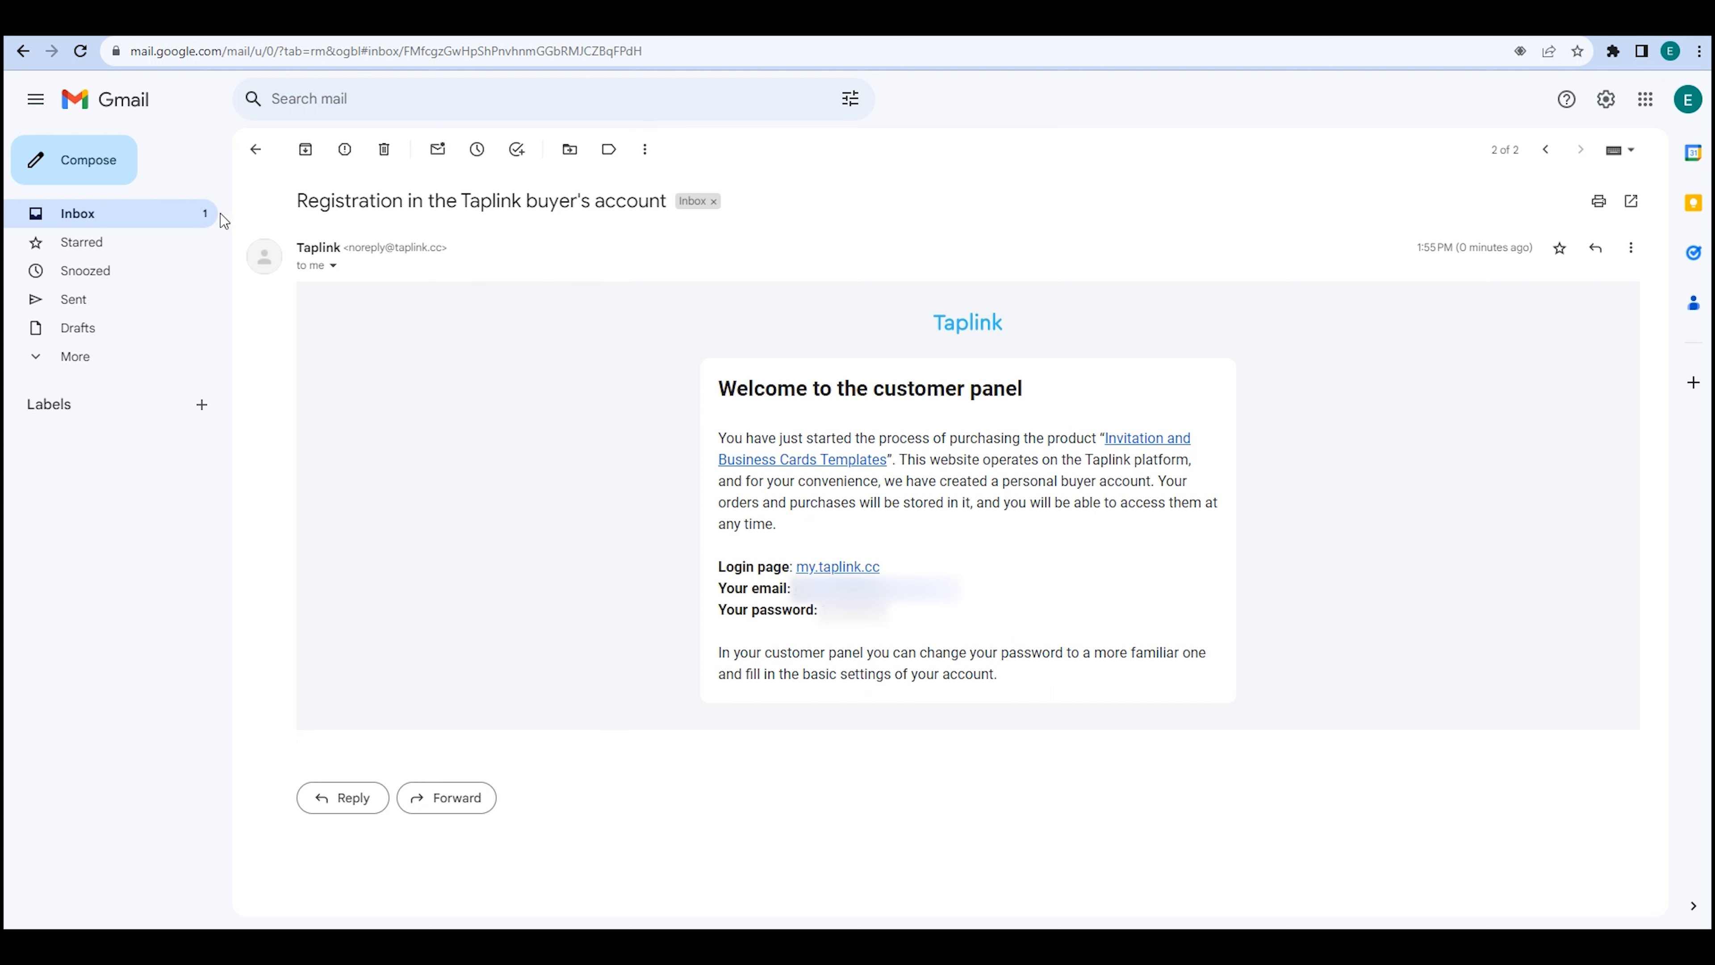
{"action": "left_click", "coordinate": [192, 215]}
{"action": "left_click", "coordinate": [612, 247]}
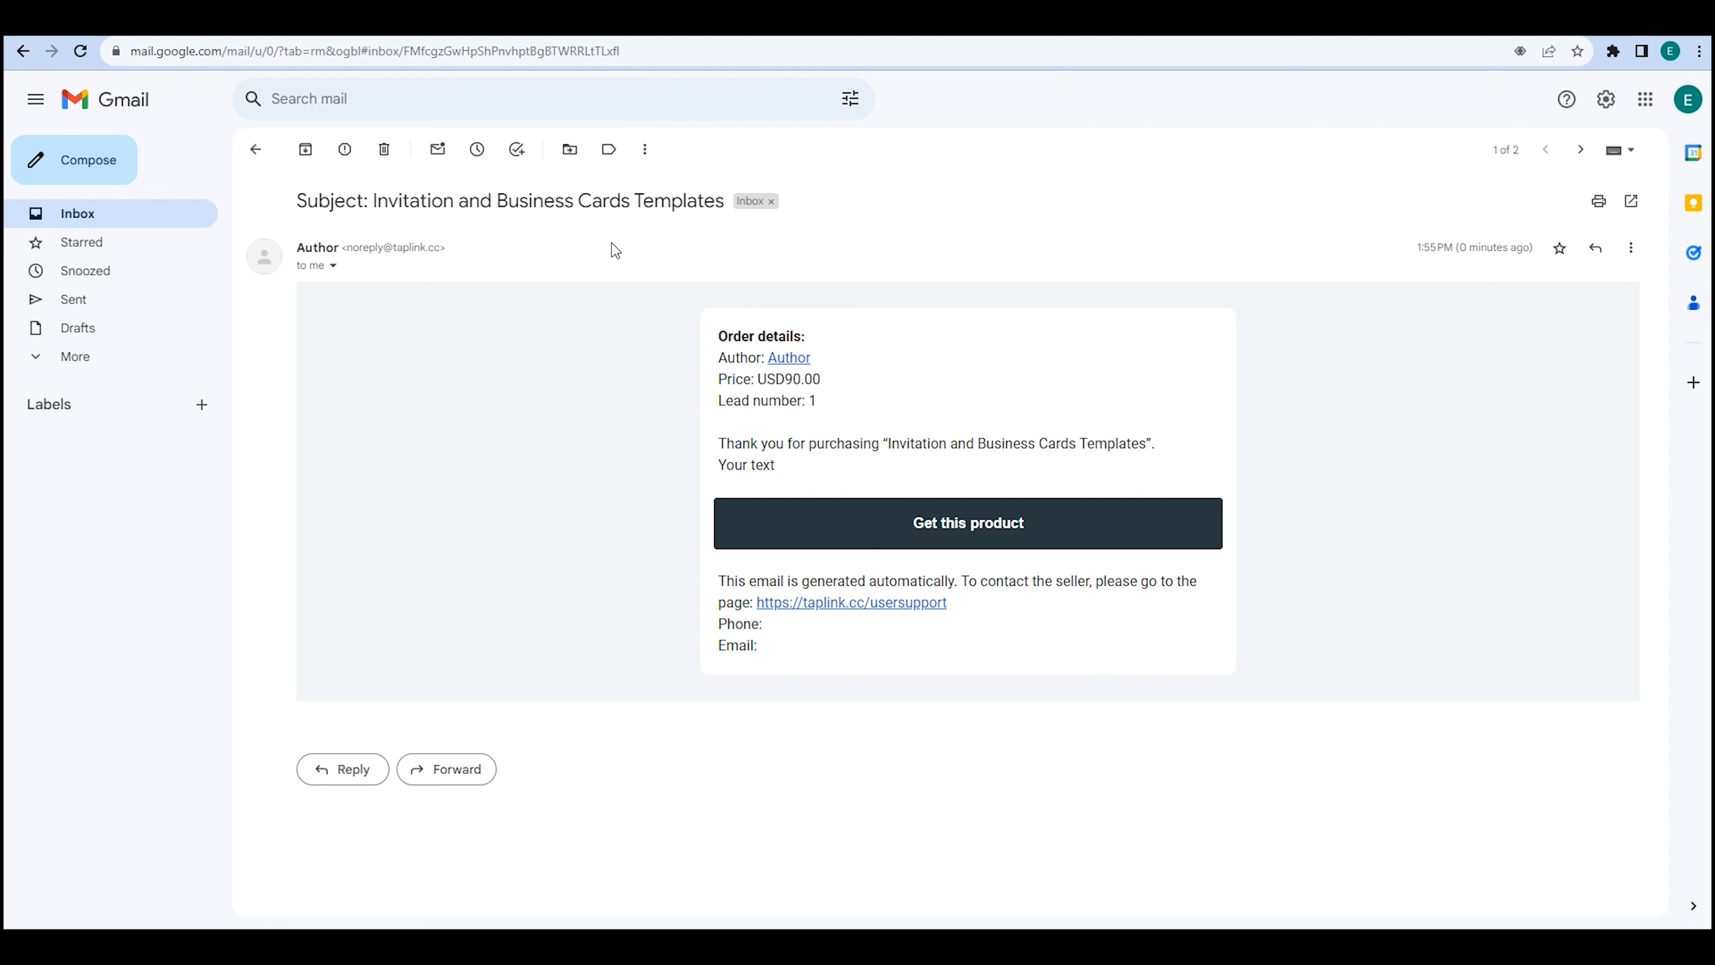
Download Invitation #2 from the purchased product page, then view Leads showing the paid $90.00 lead.
{"action": "left_click", "coordinate": [946, 525]}
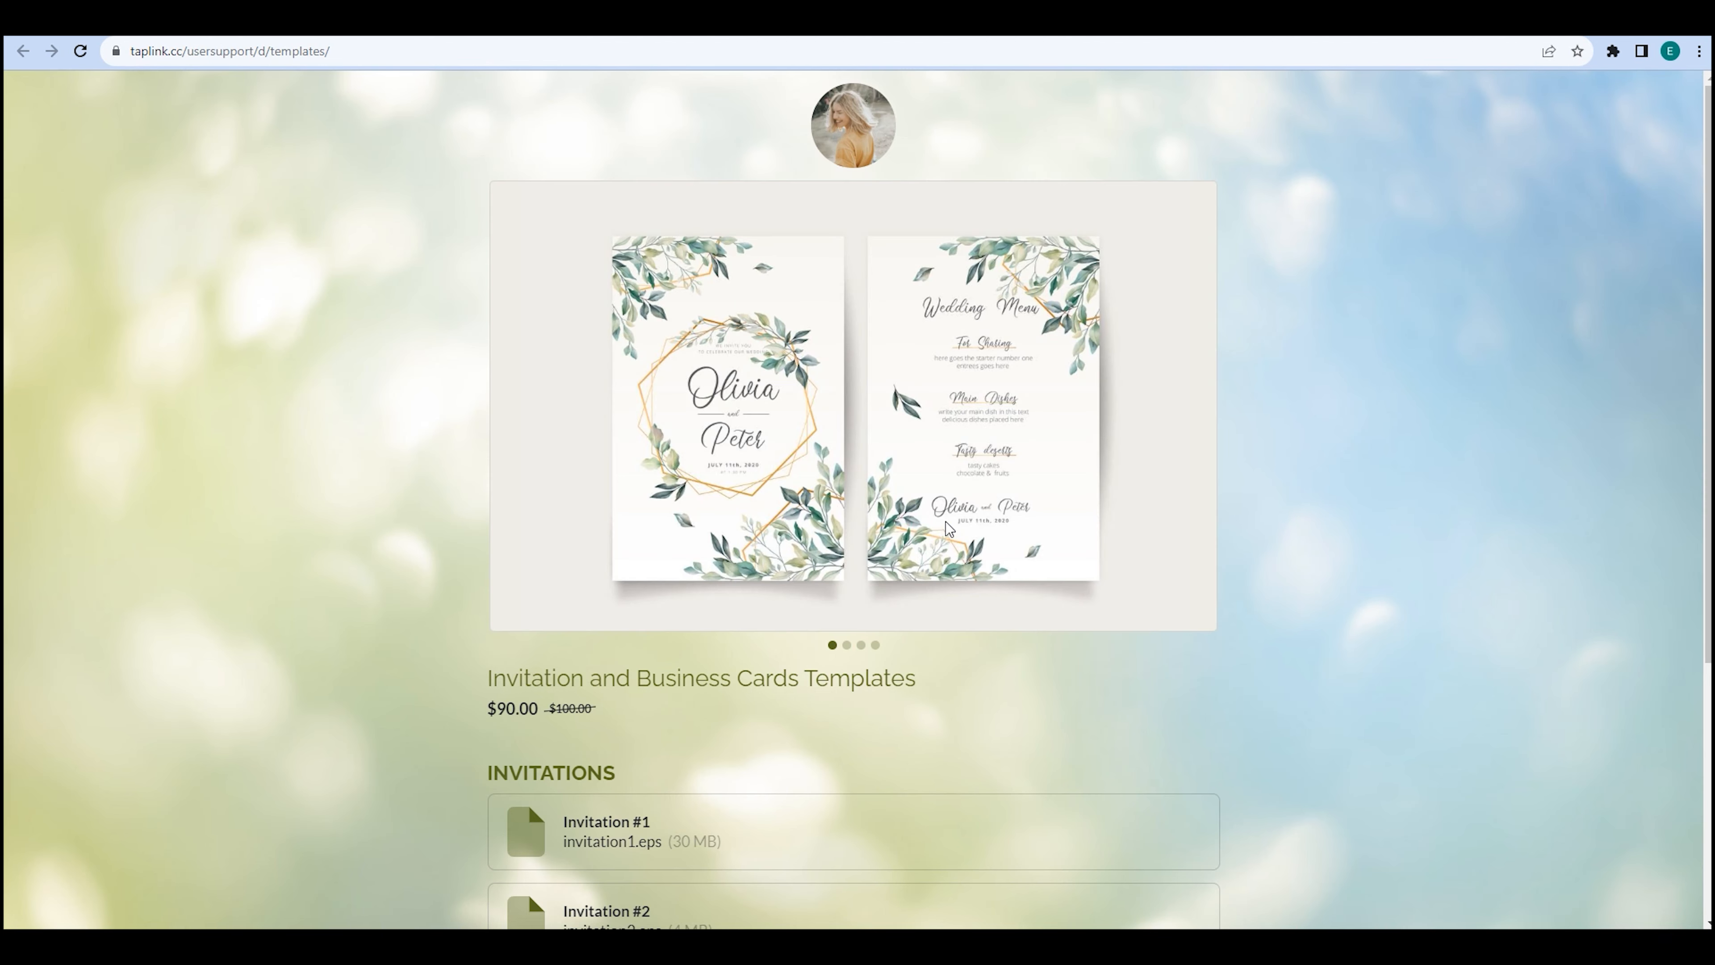
{"action": "scroll", "coordinate": [946, 523], "scroll_direction": "down", "scroll_amount": 5}
{"action": "left_click", "coordinate": [948, 532]}
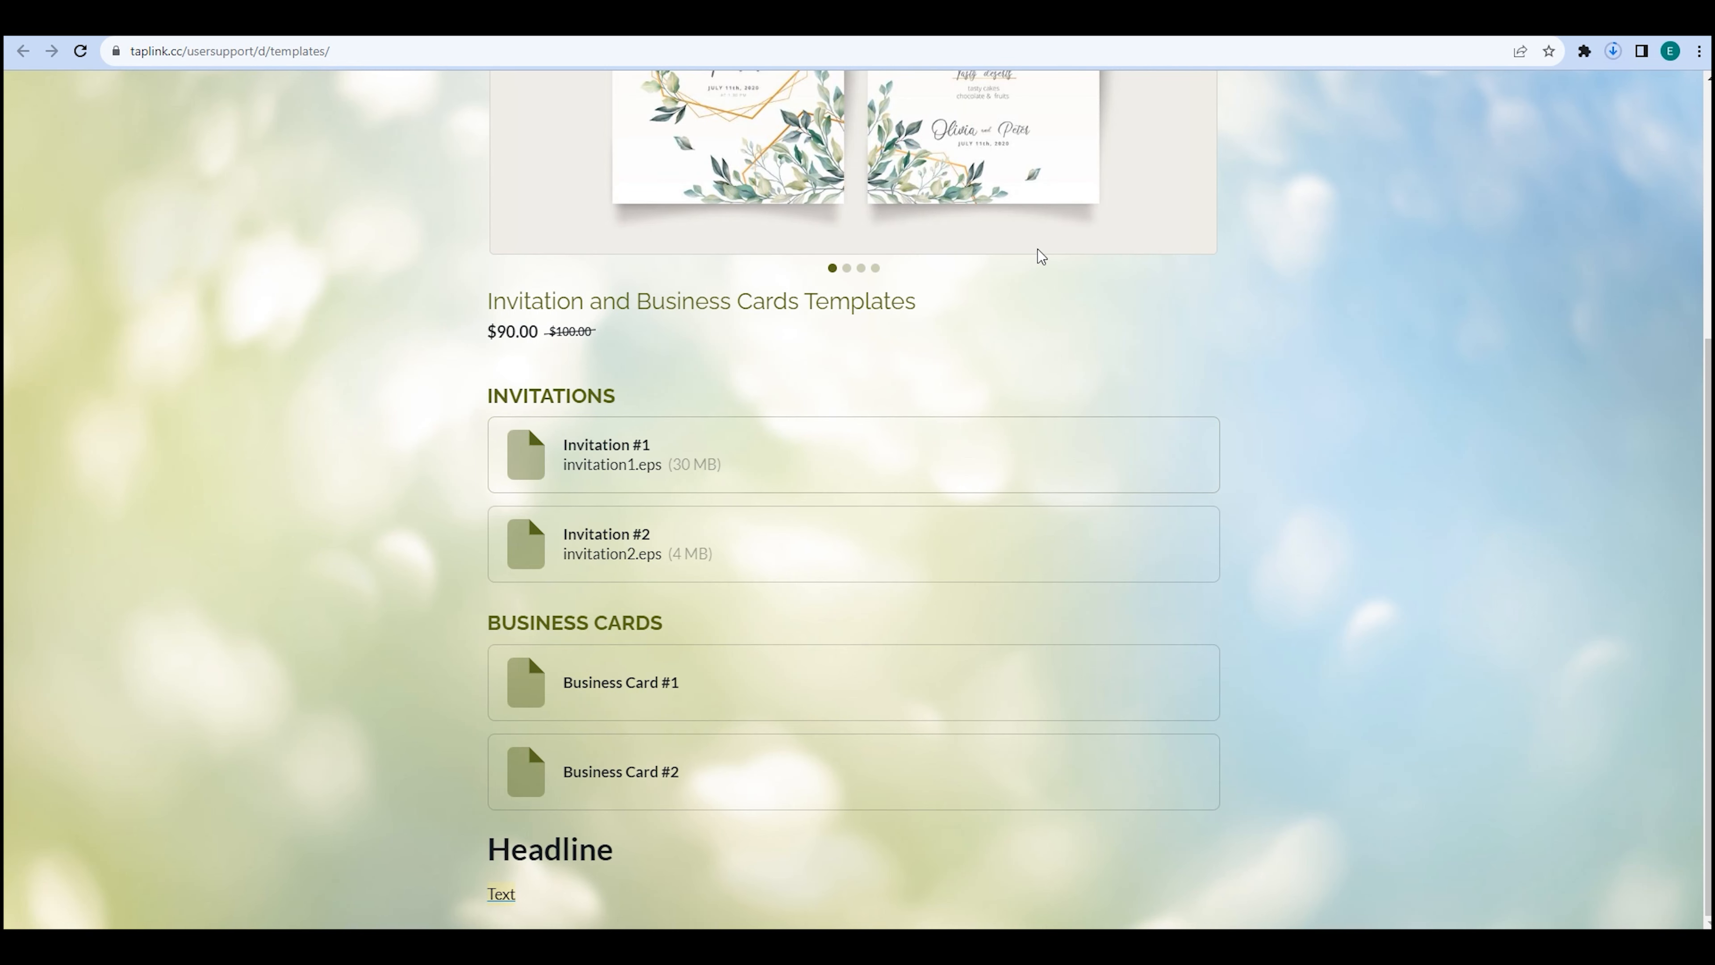
{"action": "left_click", "coordinate": [717, 544]}
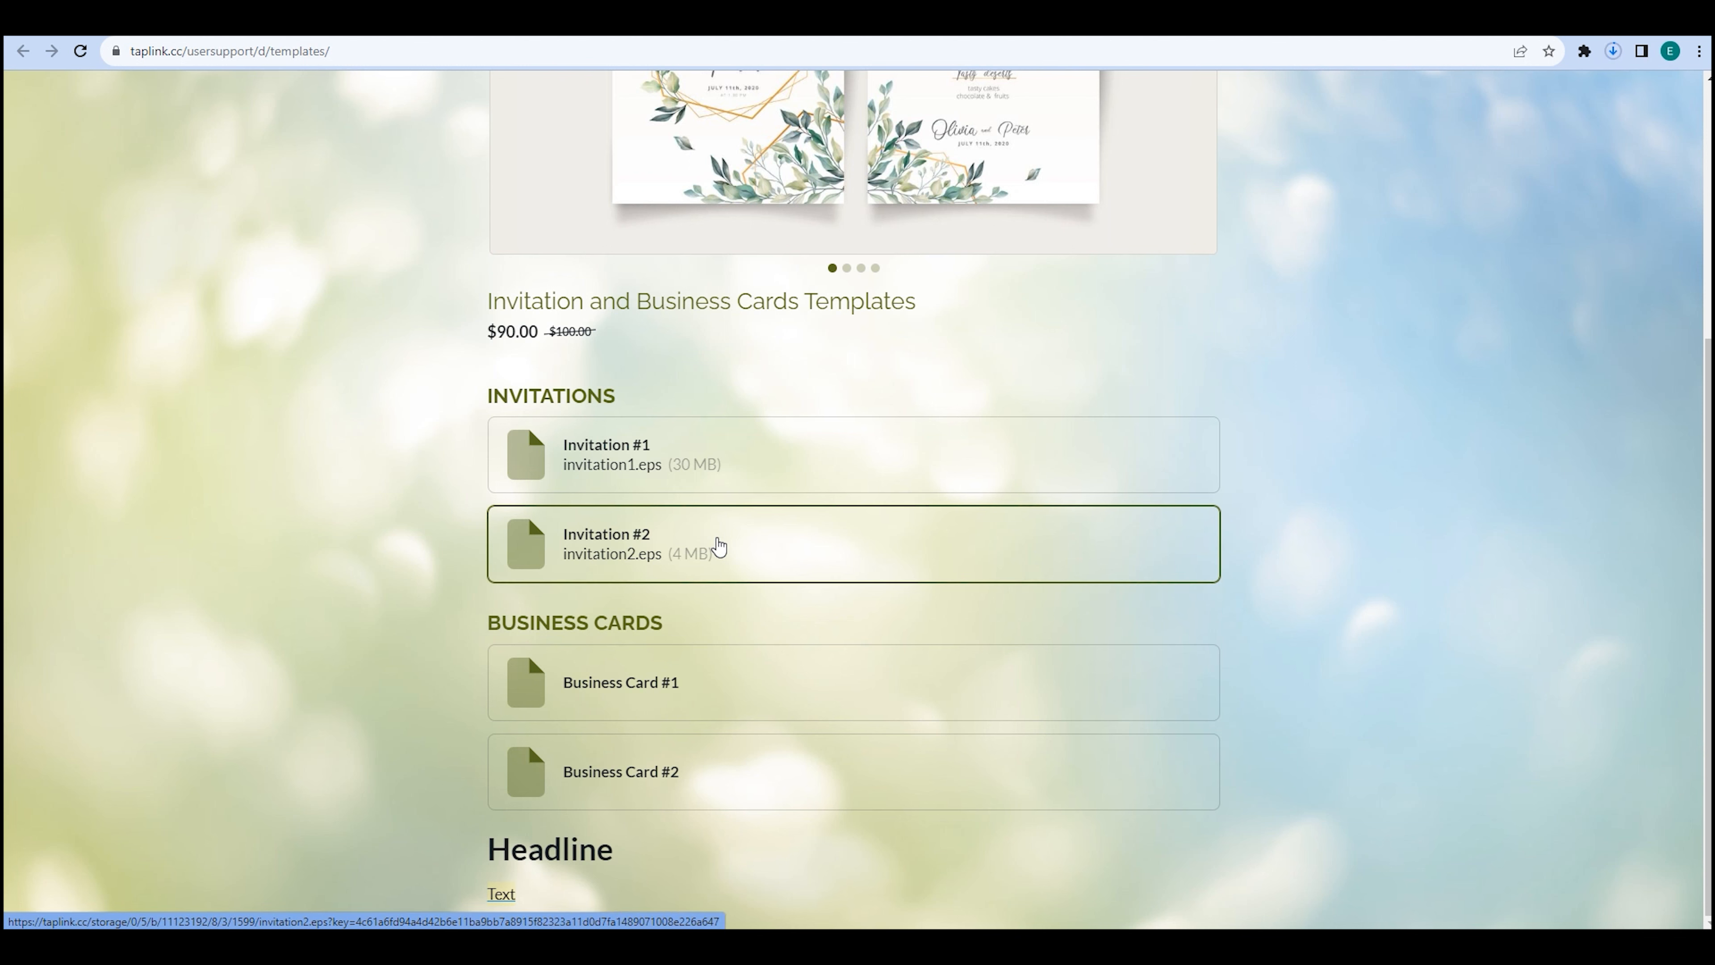
{"action": "key", "text": "ctrl+shift+Tab"}
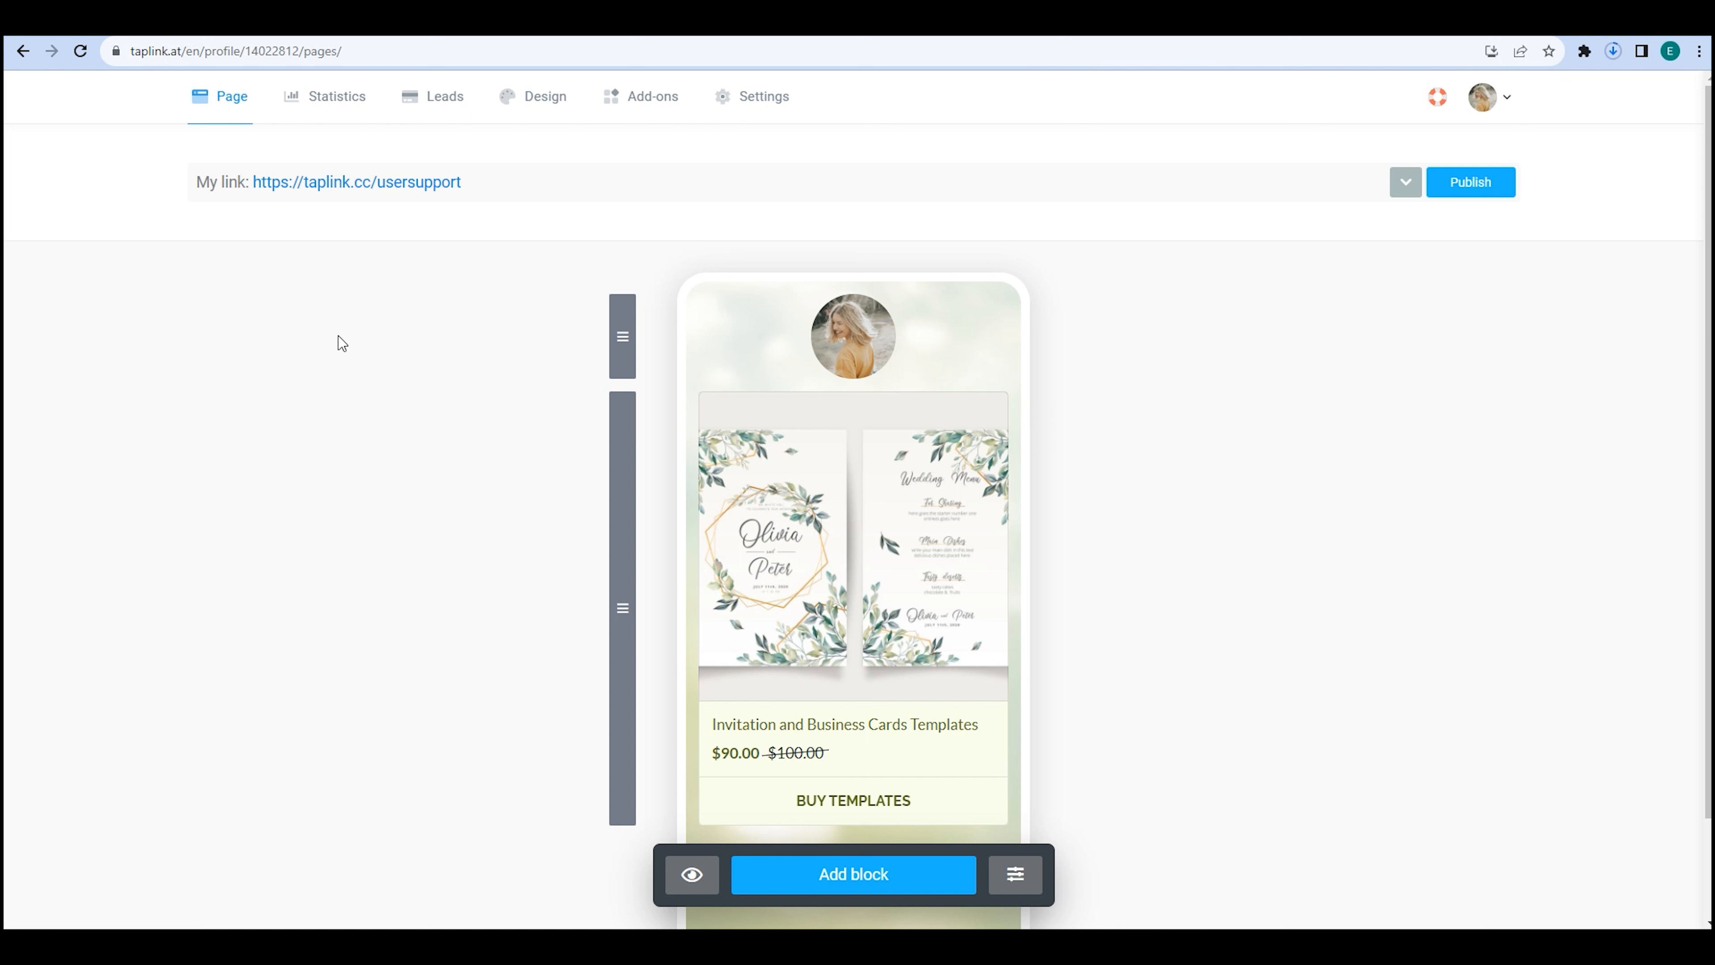
{"action": "left_click", "coordinate": [444, 101]}
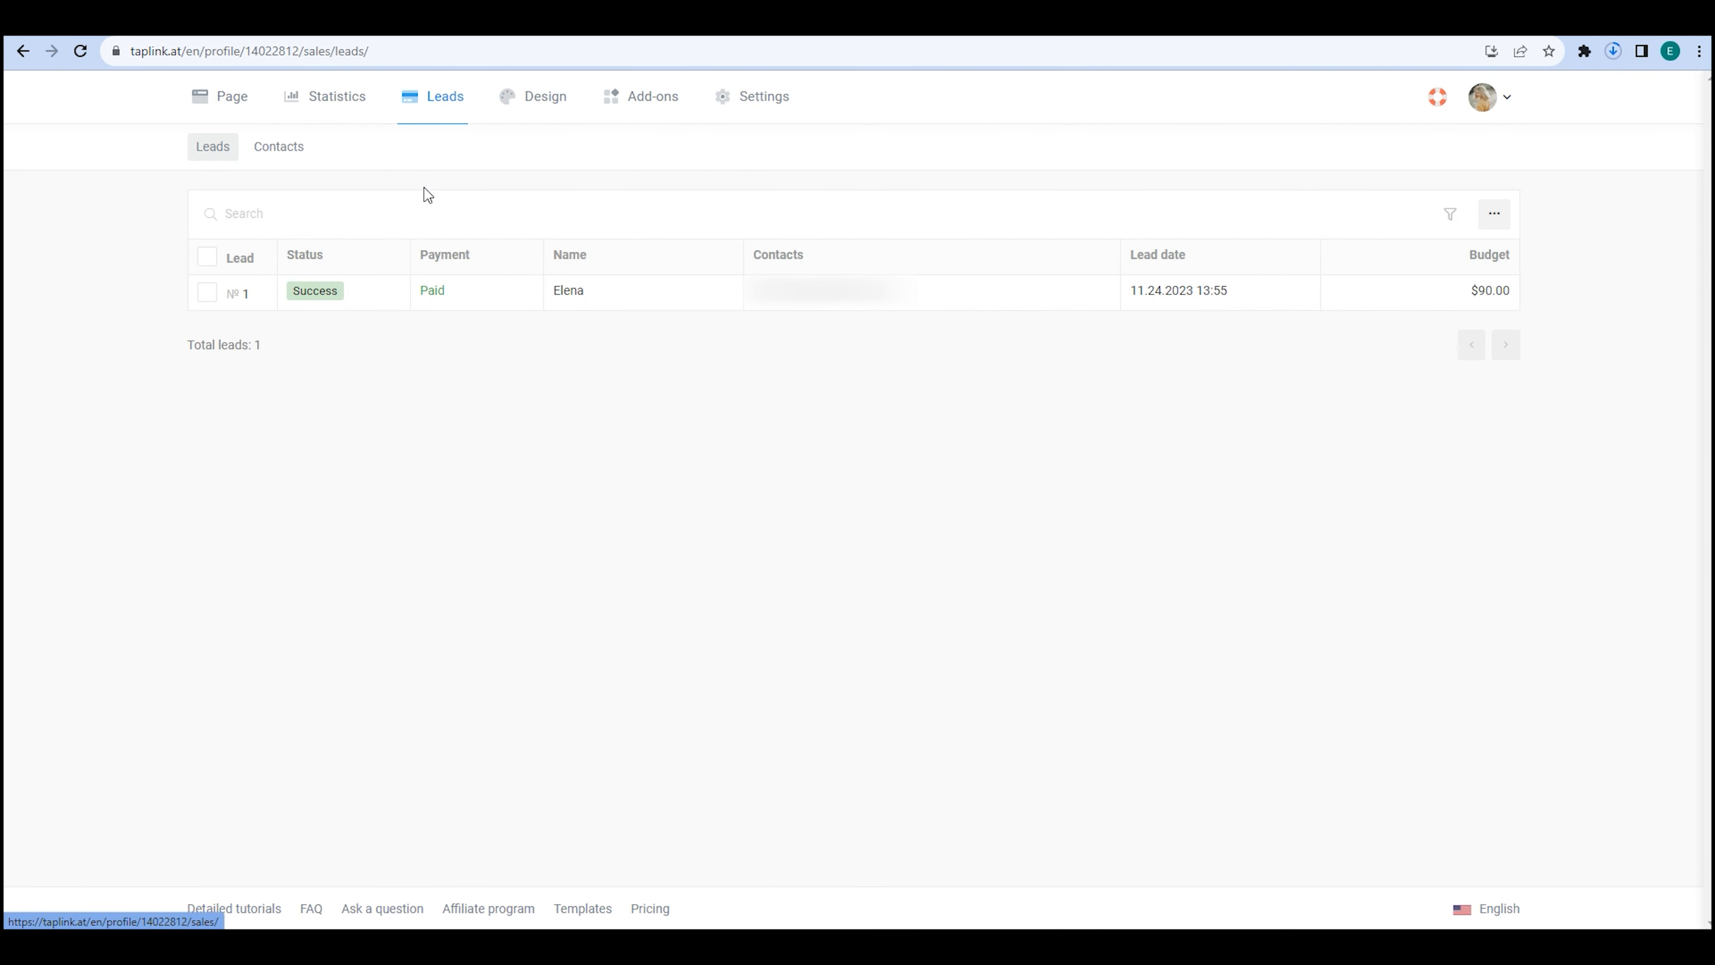